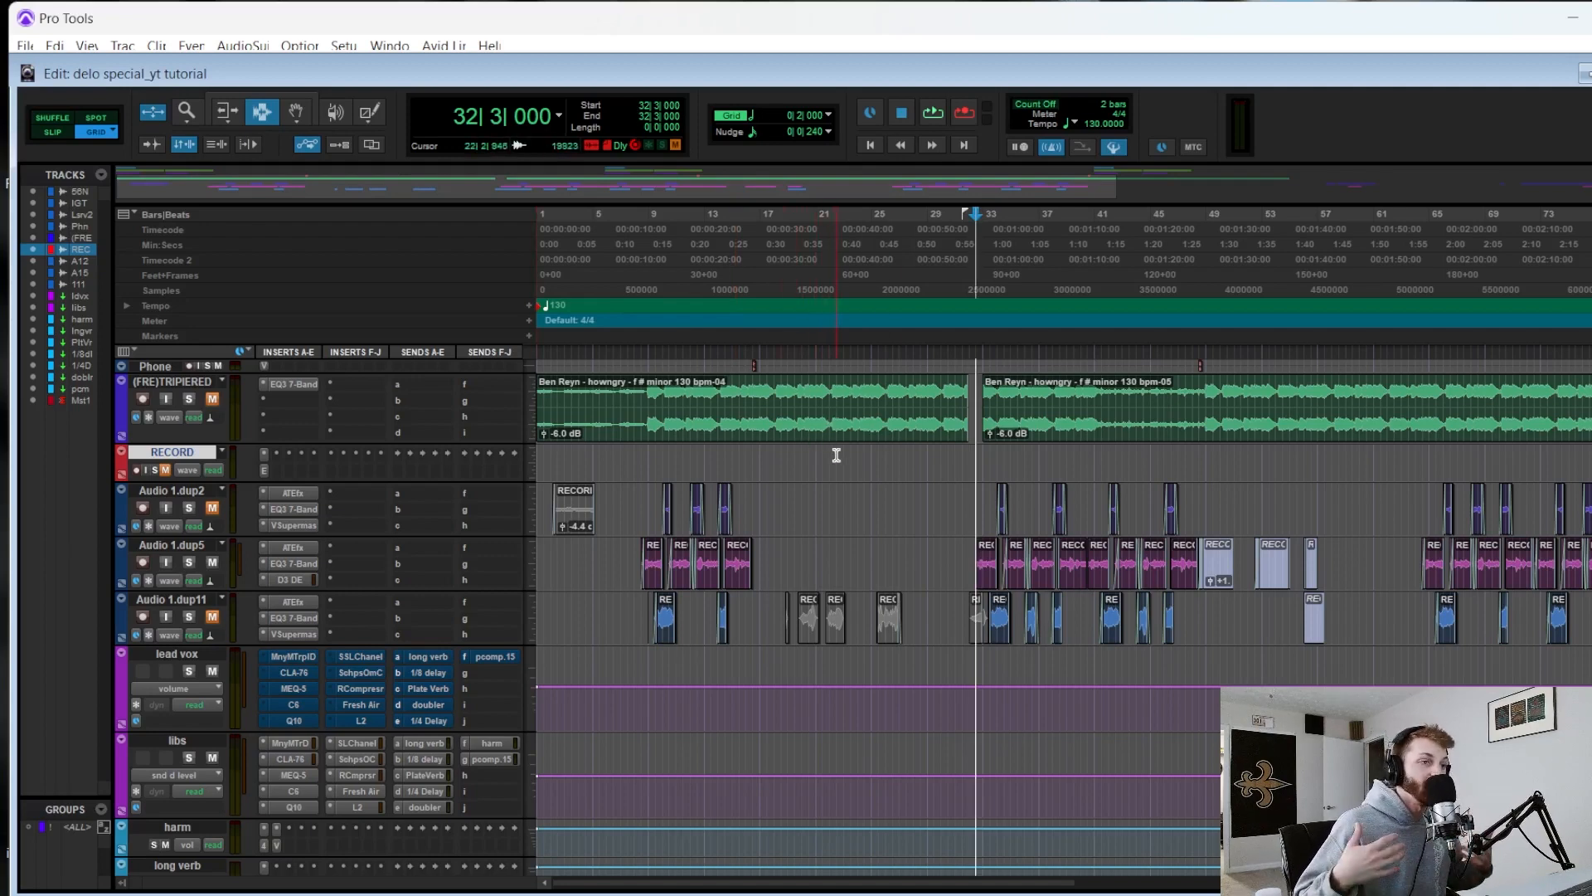
pyautogui.scroll(1, 836, 455)
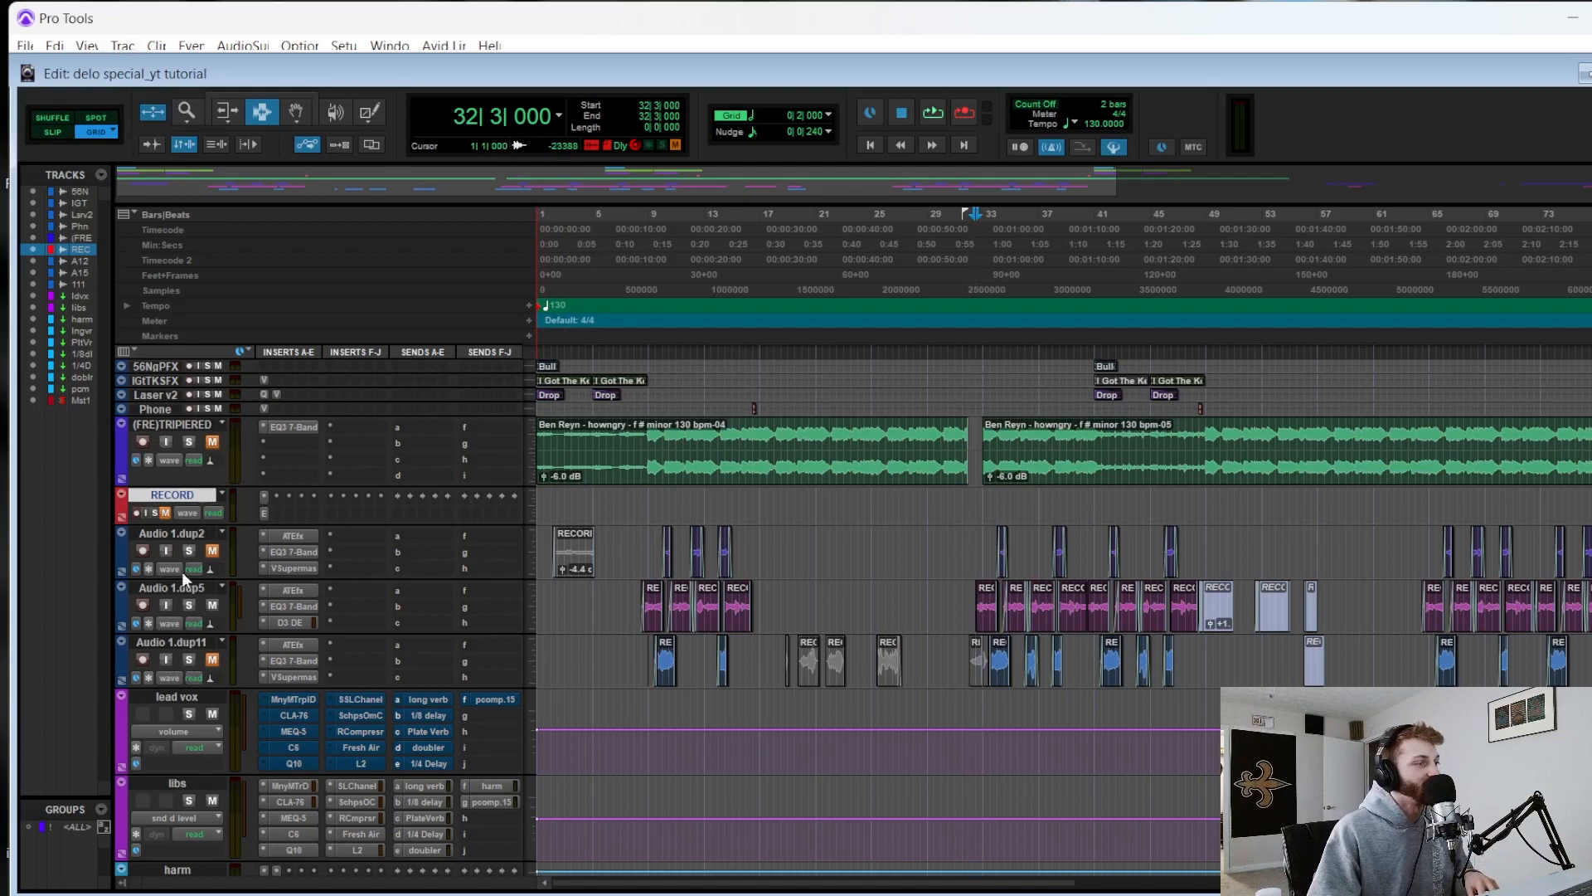
pyautogui.click(123, 48)
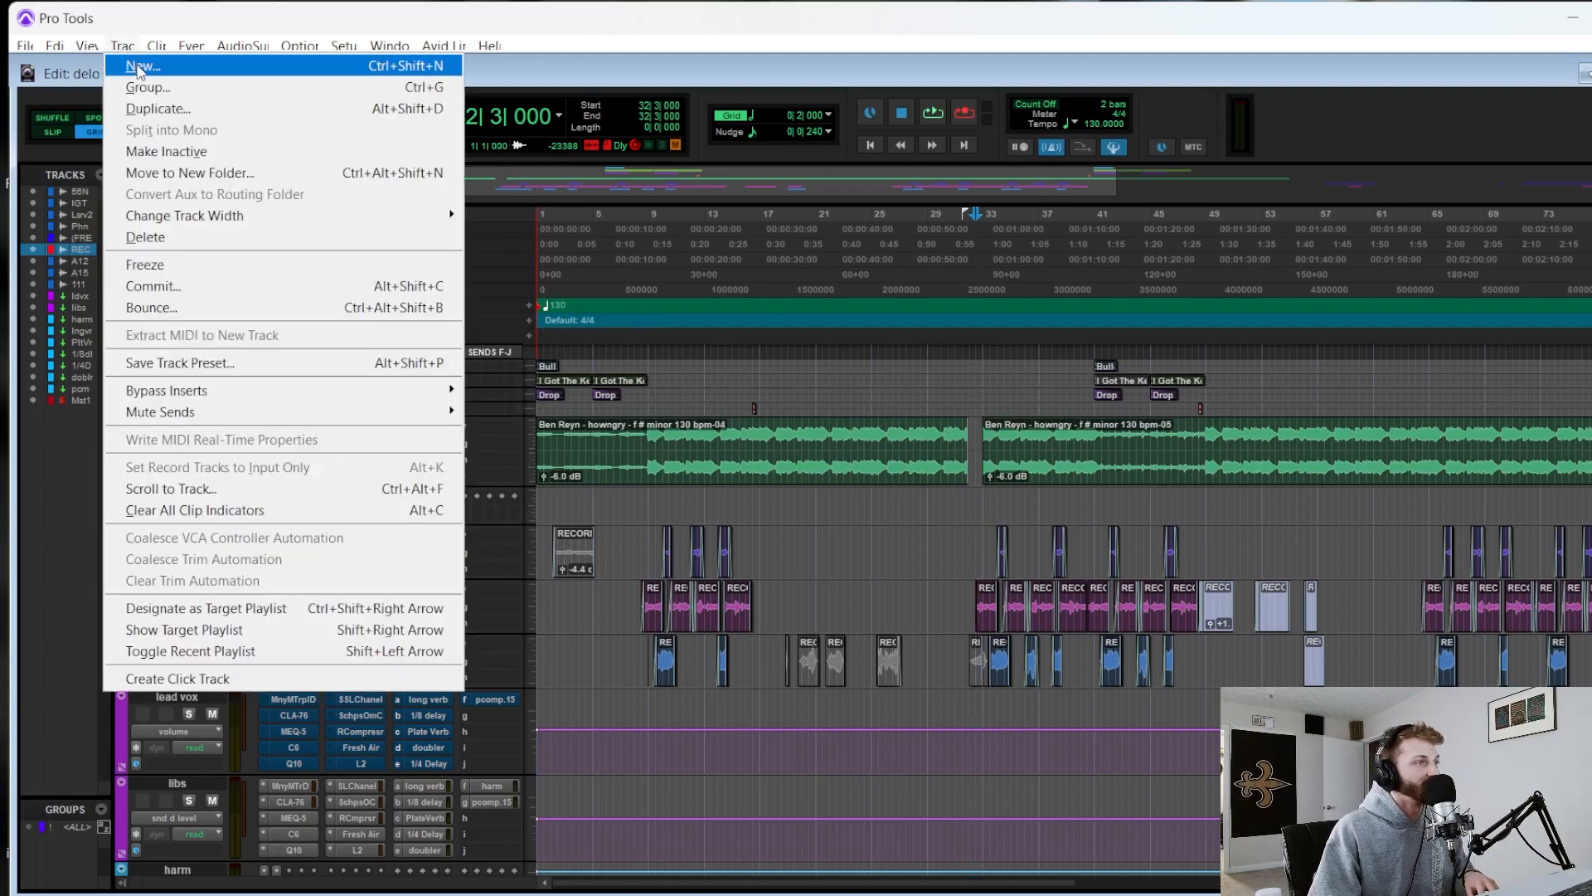
pyautogui.click(133, 60)
pyautogui.click(660, 321)
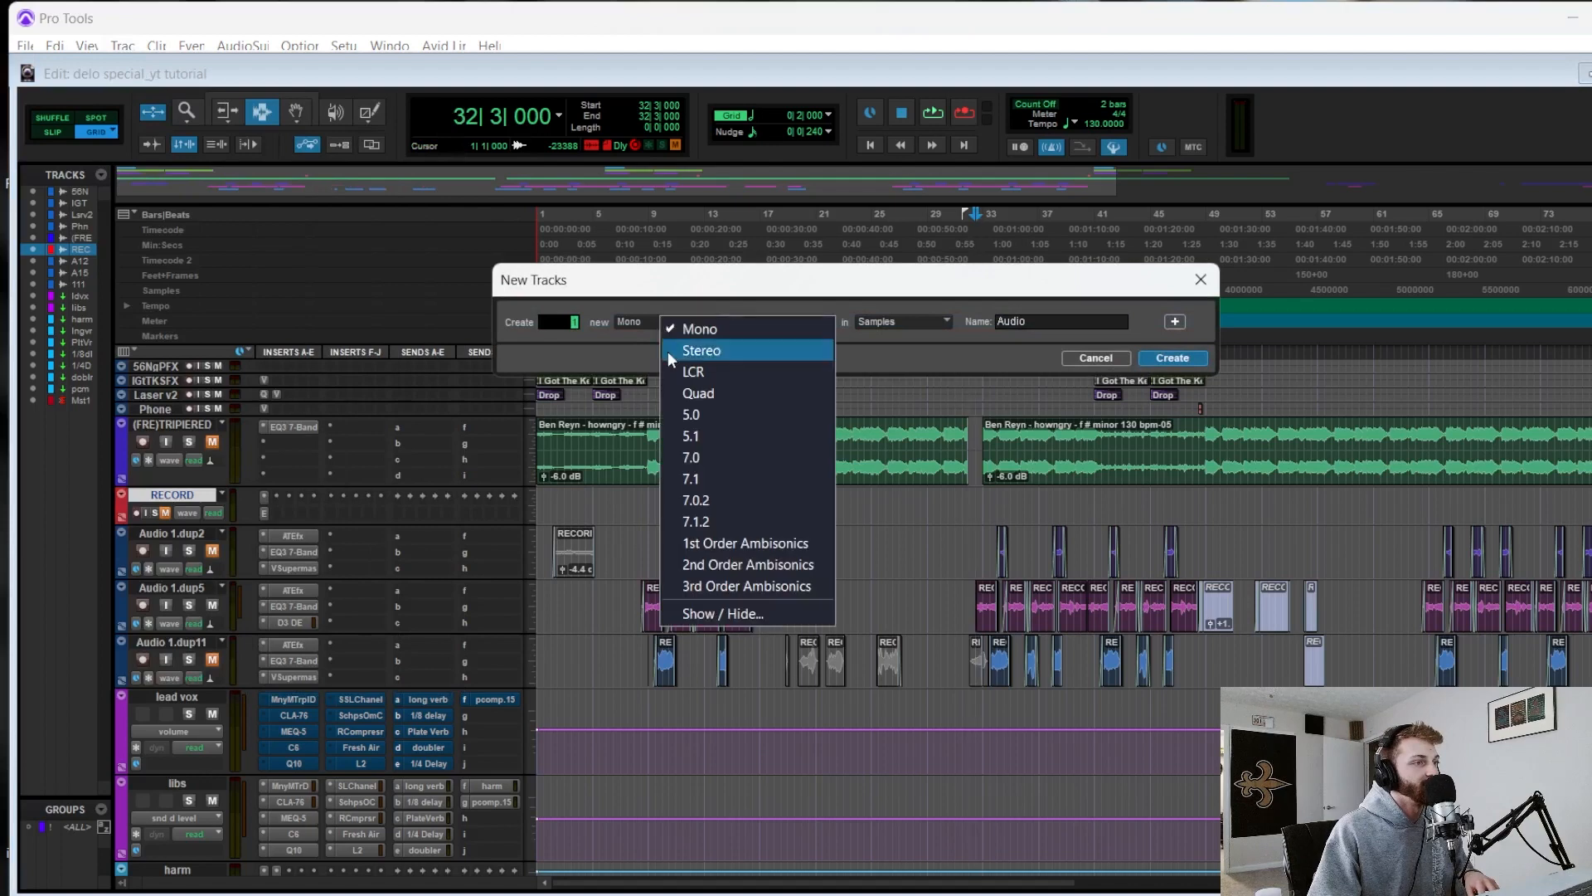
pyautogui.click(718, 329)
pyautogui.click(791, 320)
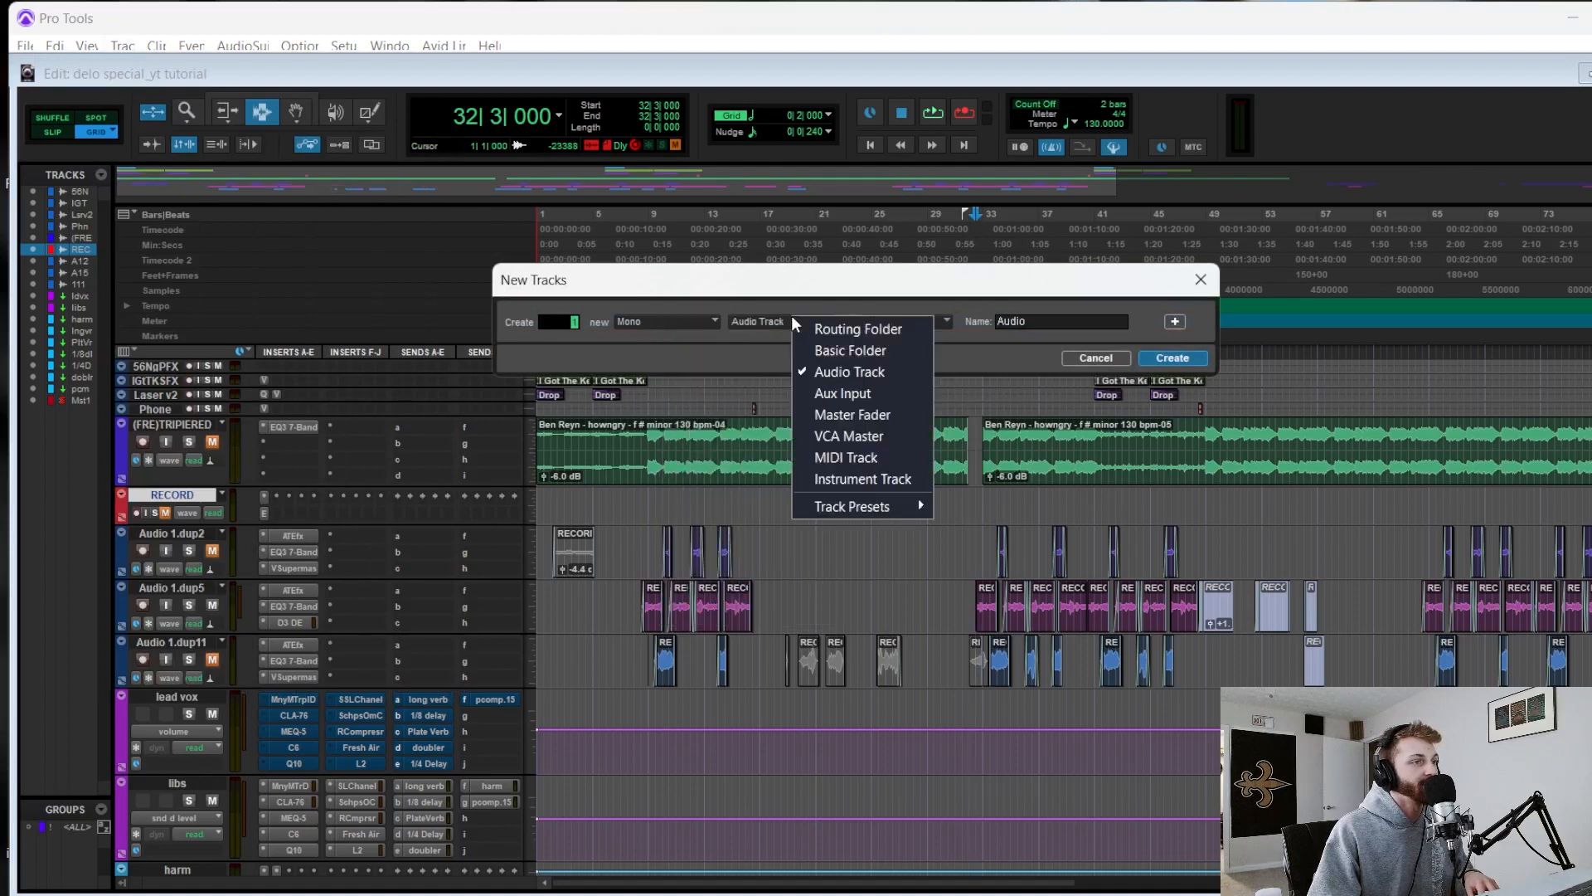
pyautogui.click(783, 321)
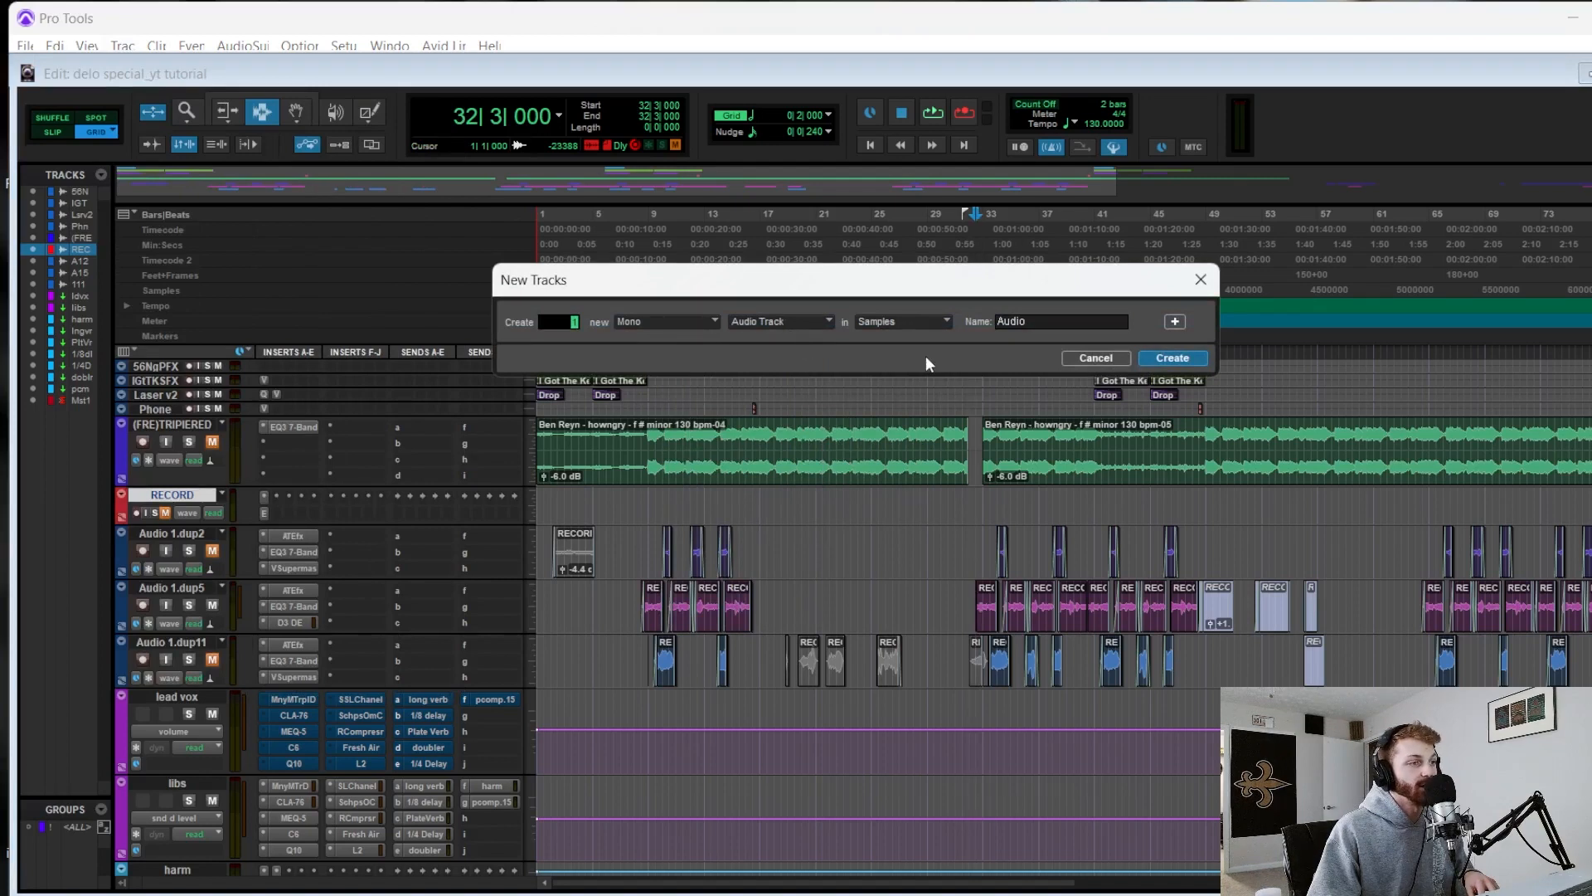
pyautogui.click(1147, 359)
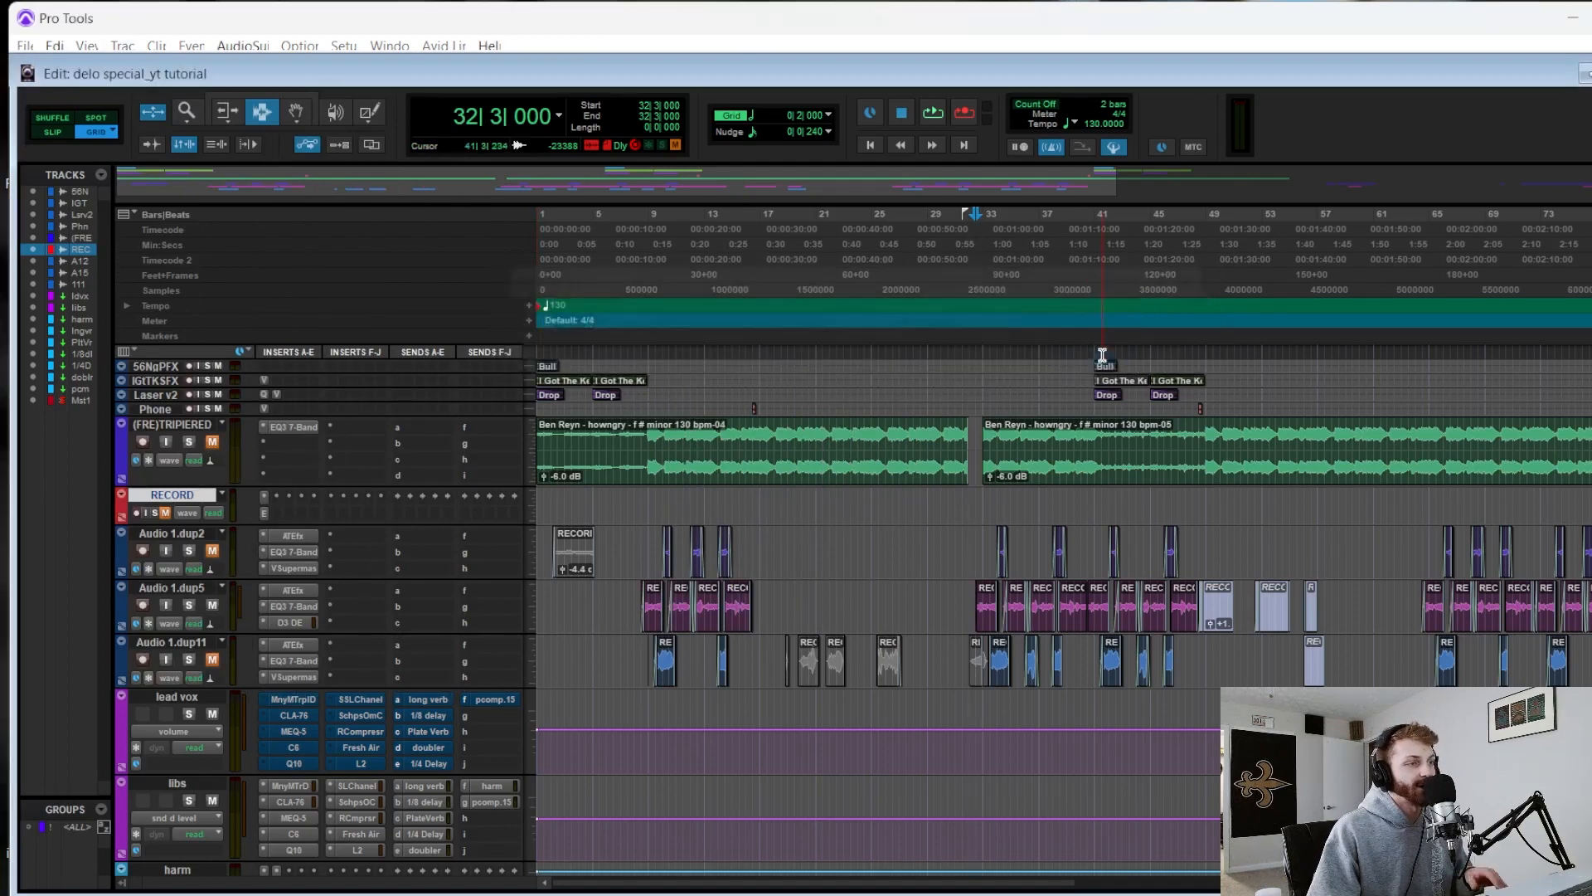
# - Switch to the Grabber tool and move the Audio 1.dup5 track directly above the Audio 1.dup2 track
pyautogui.click(172, 534)
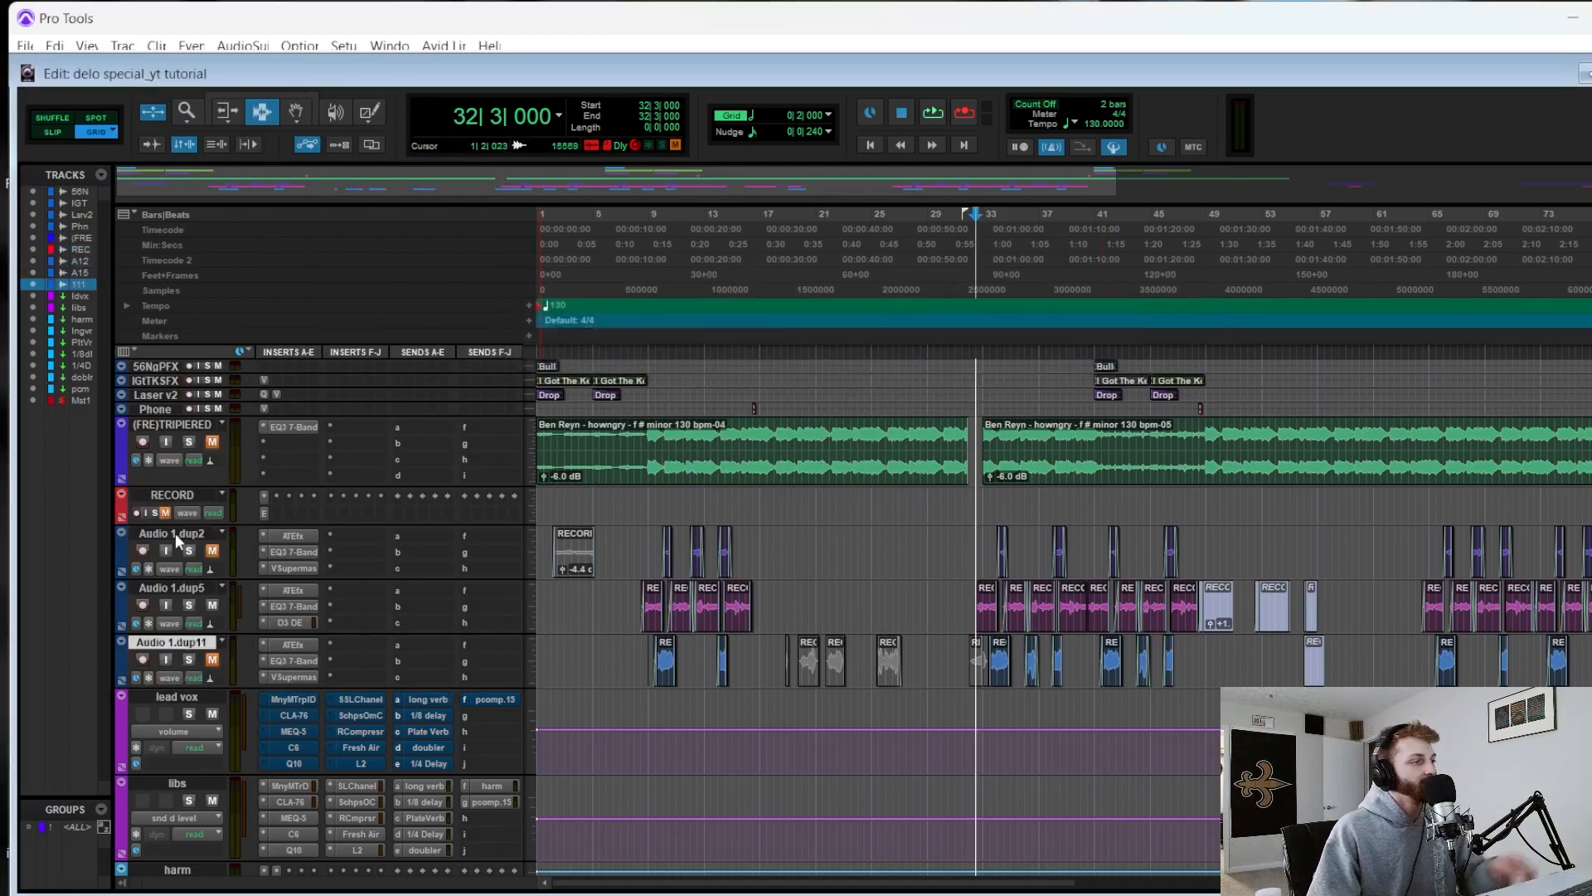
pyautogui.click(171, 588)
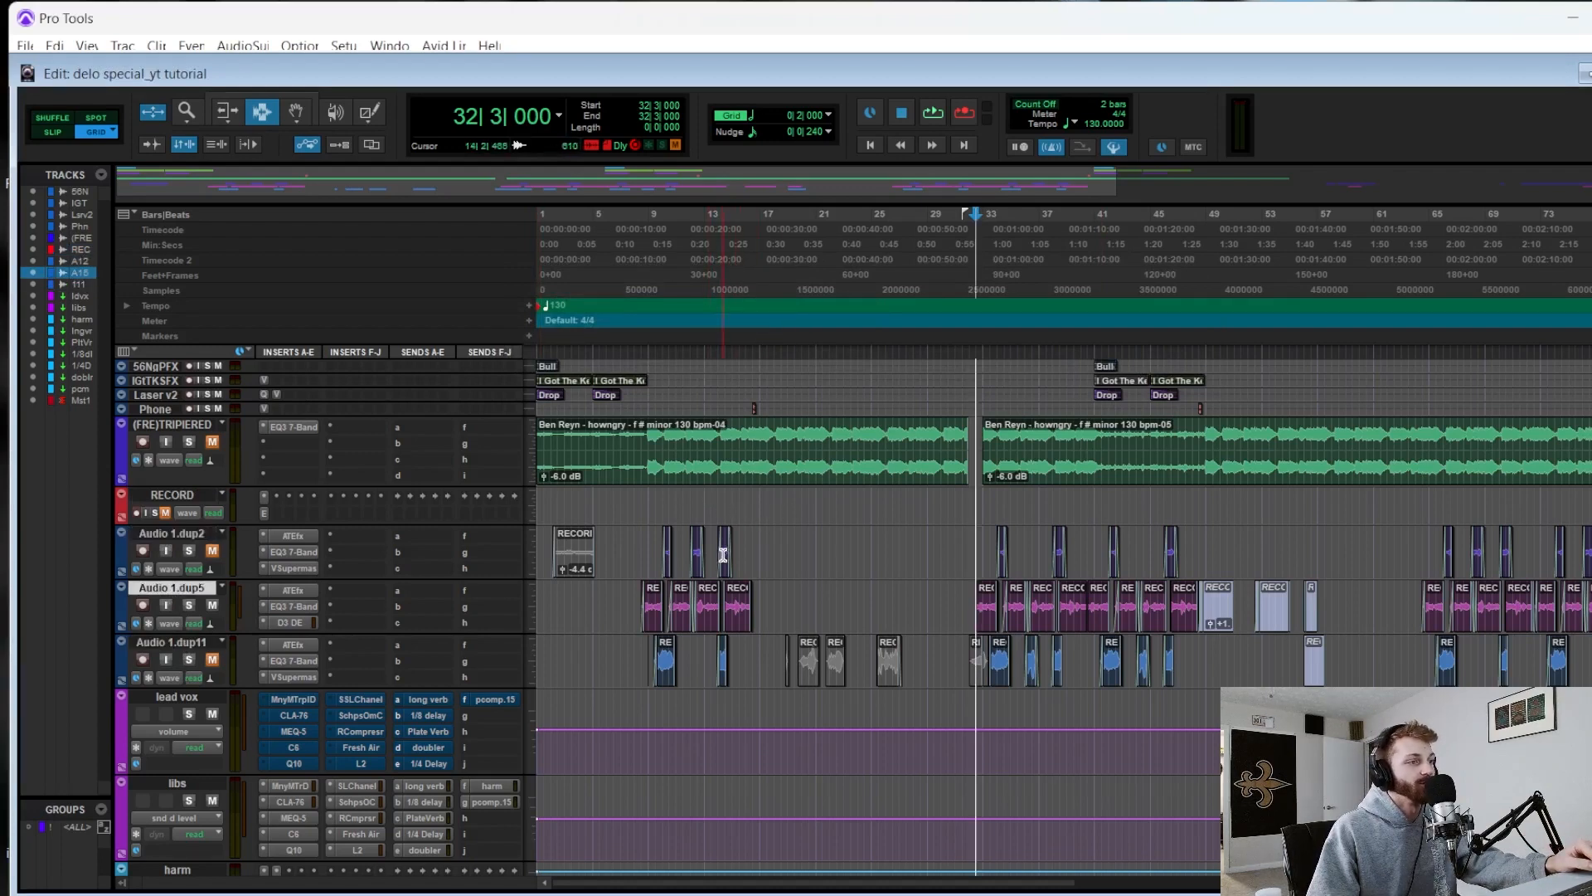
pyautogui.moveTo(632, 510); pyautogui.dragTo(1197, 500)
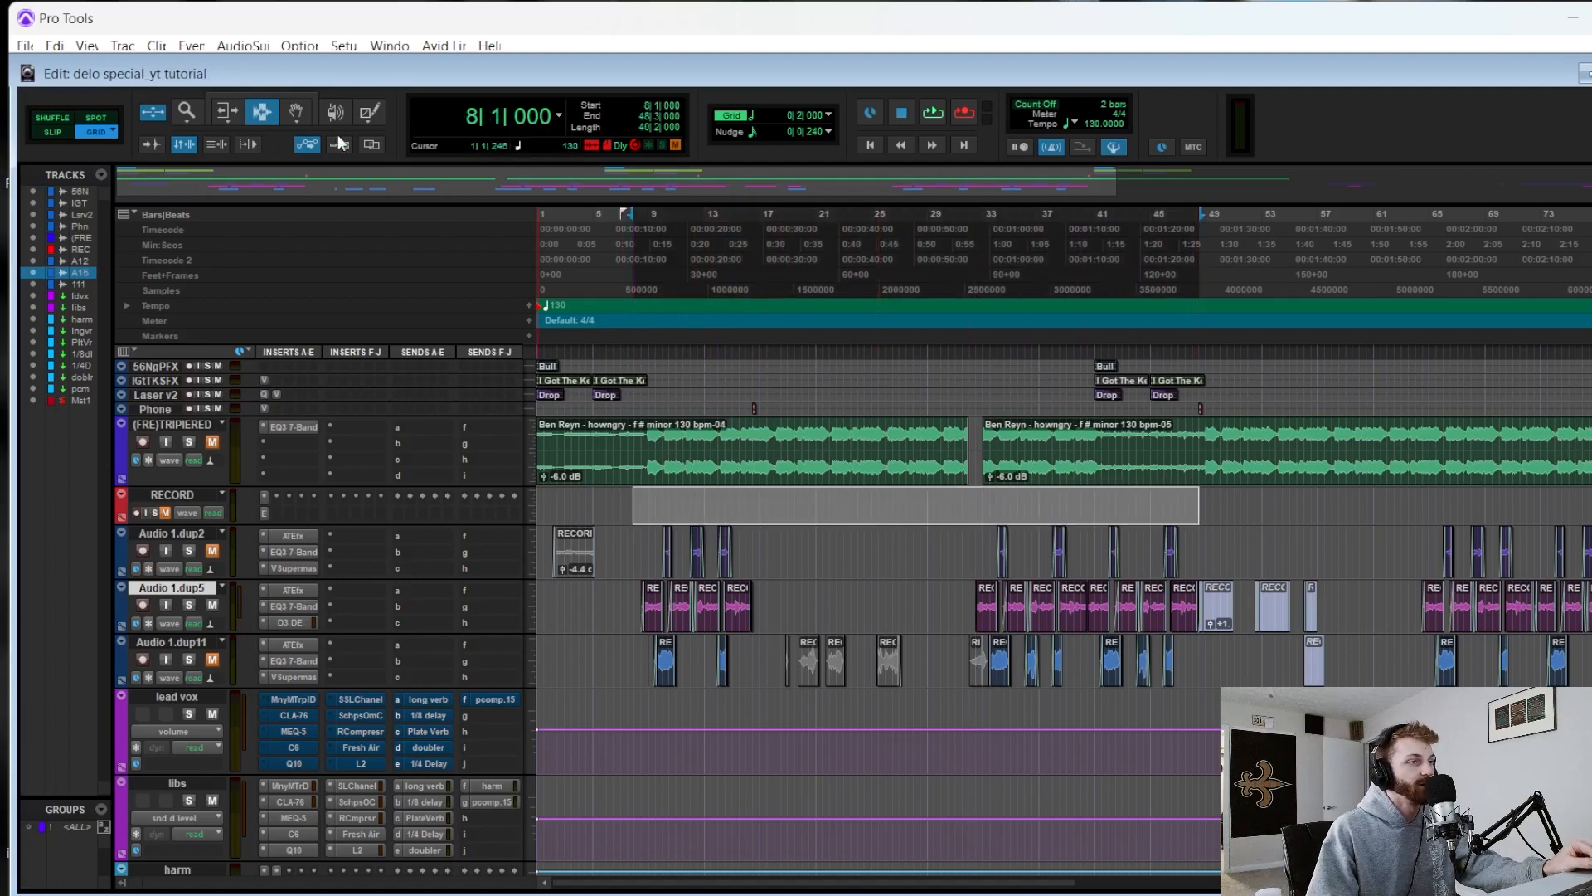
pyautogui.click(296, 112)
pyautogui.click(844, 522)
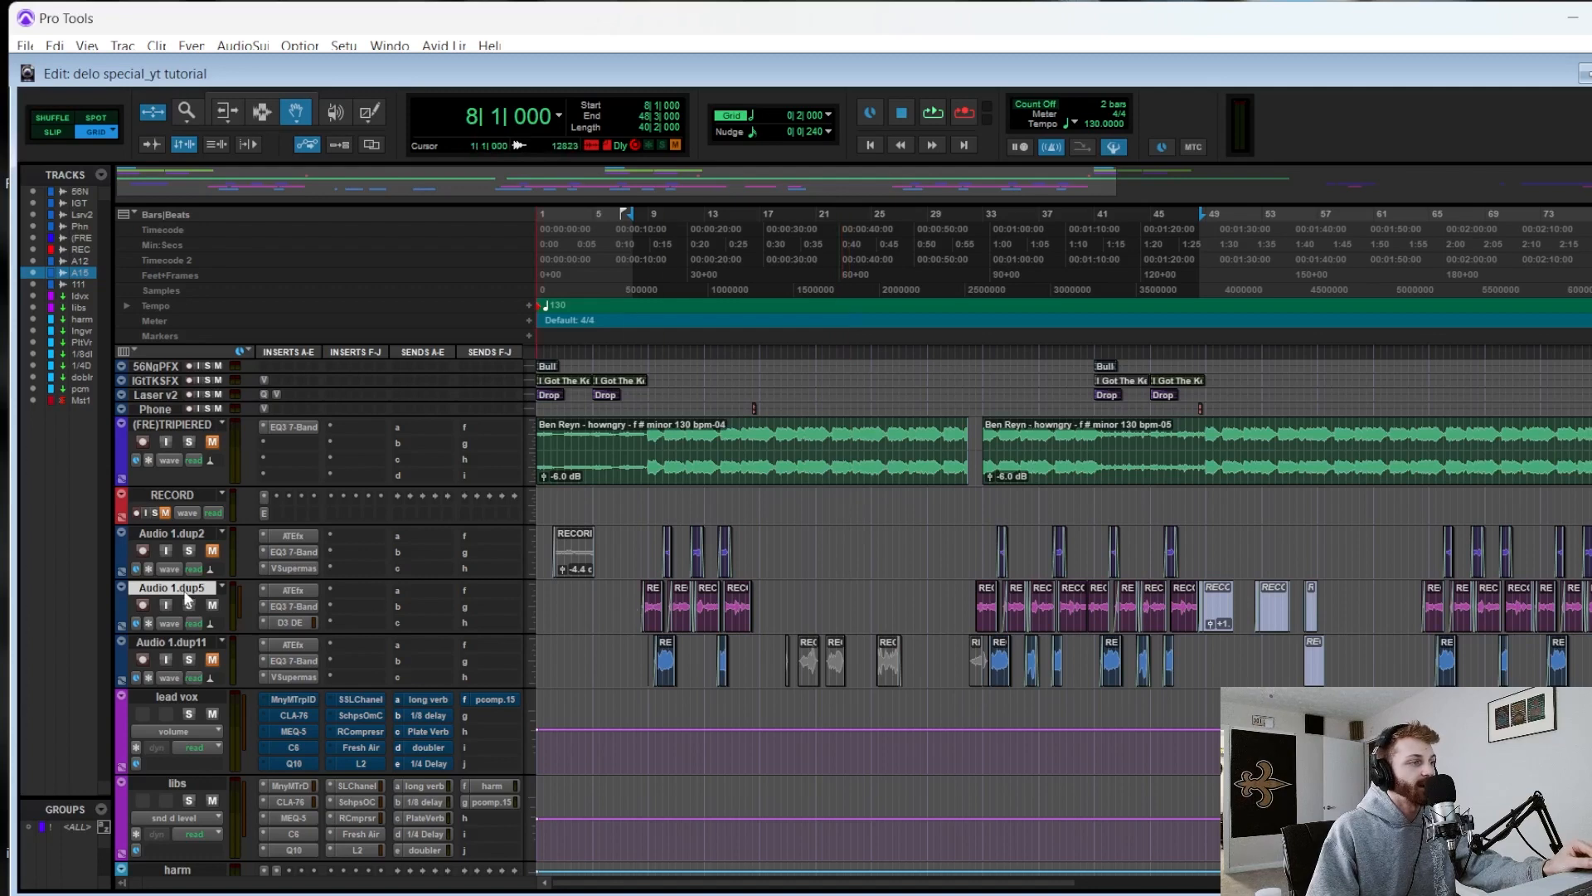
pyautogui.moveTo(184, 591); pyautogui.dragTo(183, 540)
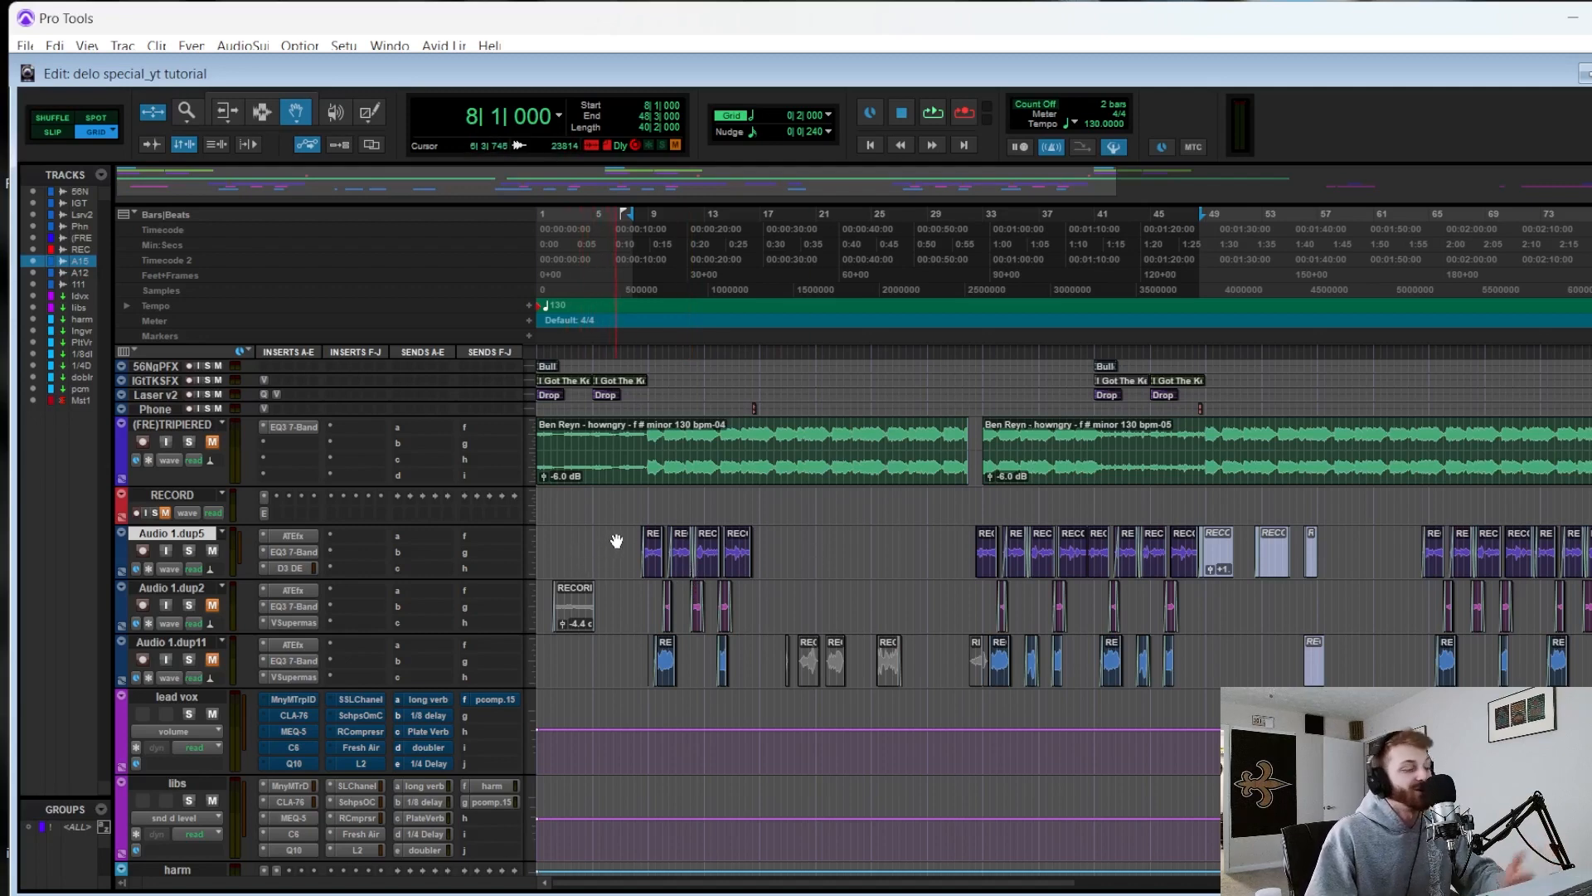
# - Highlight the vocal audio tracks from Audio 1.dup5 through Audio 1.dup11 together and the lead vox track on its own
pyautogui.scroll(-1, 415, 530)
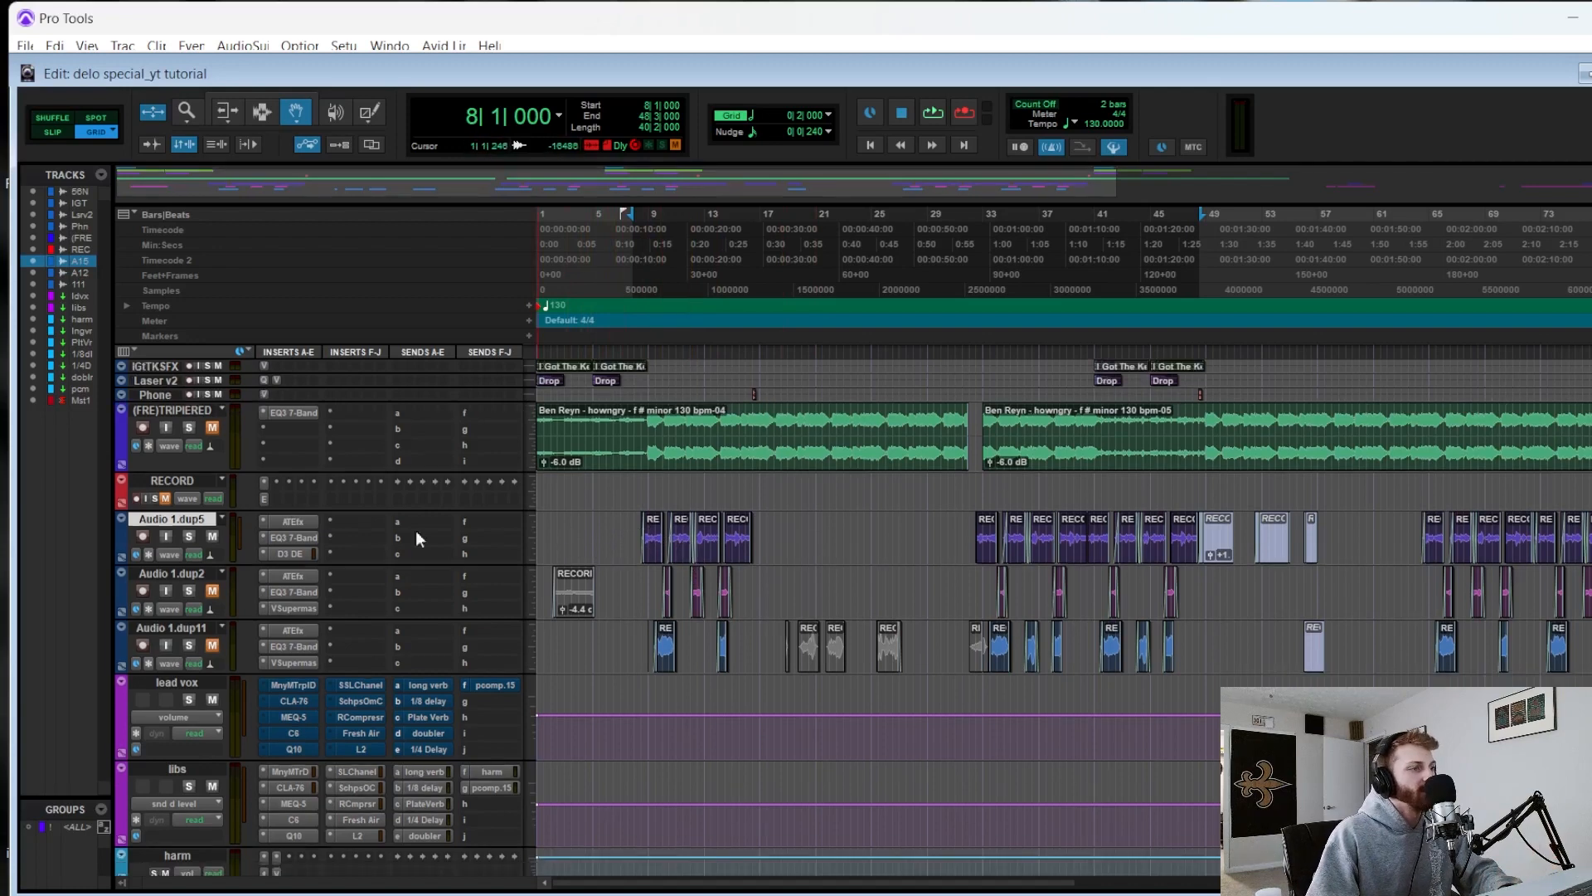
pyautogui.keyDown('shift'); pyautogui.click(172, 628); pyautogui.keyUp('shift')
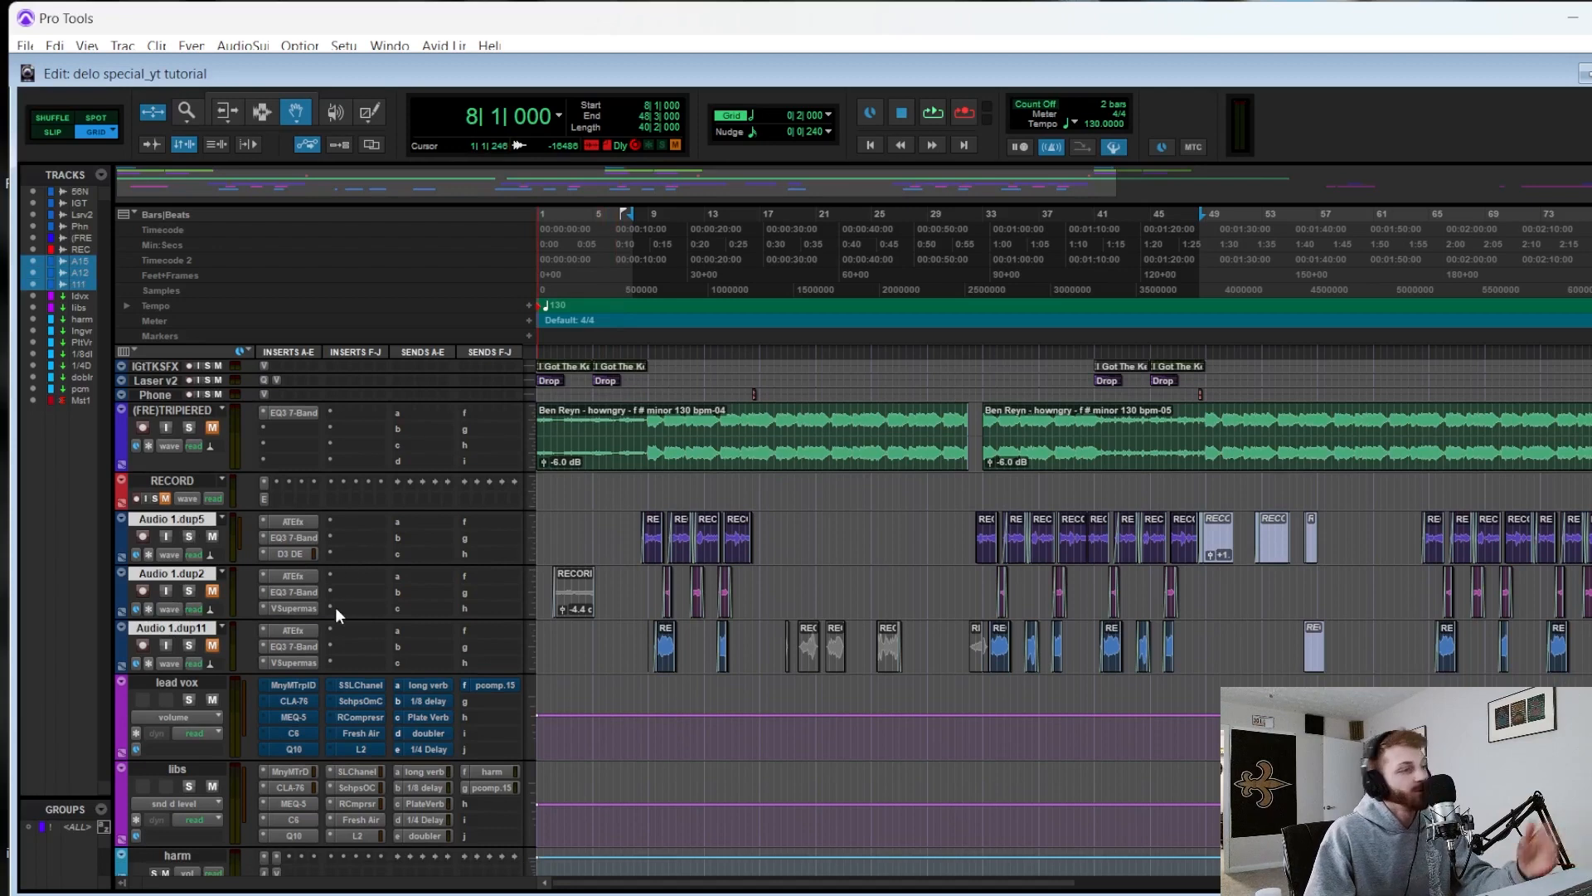
pyautogui.click(161, 685)
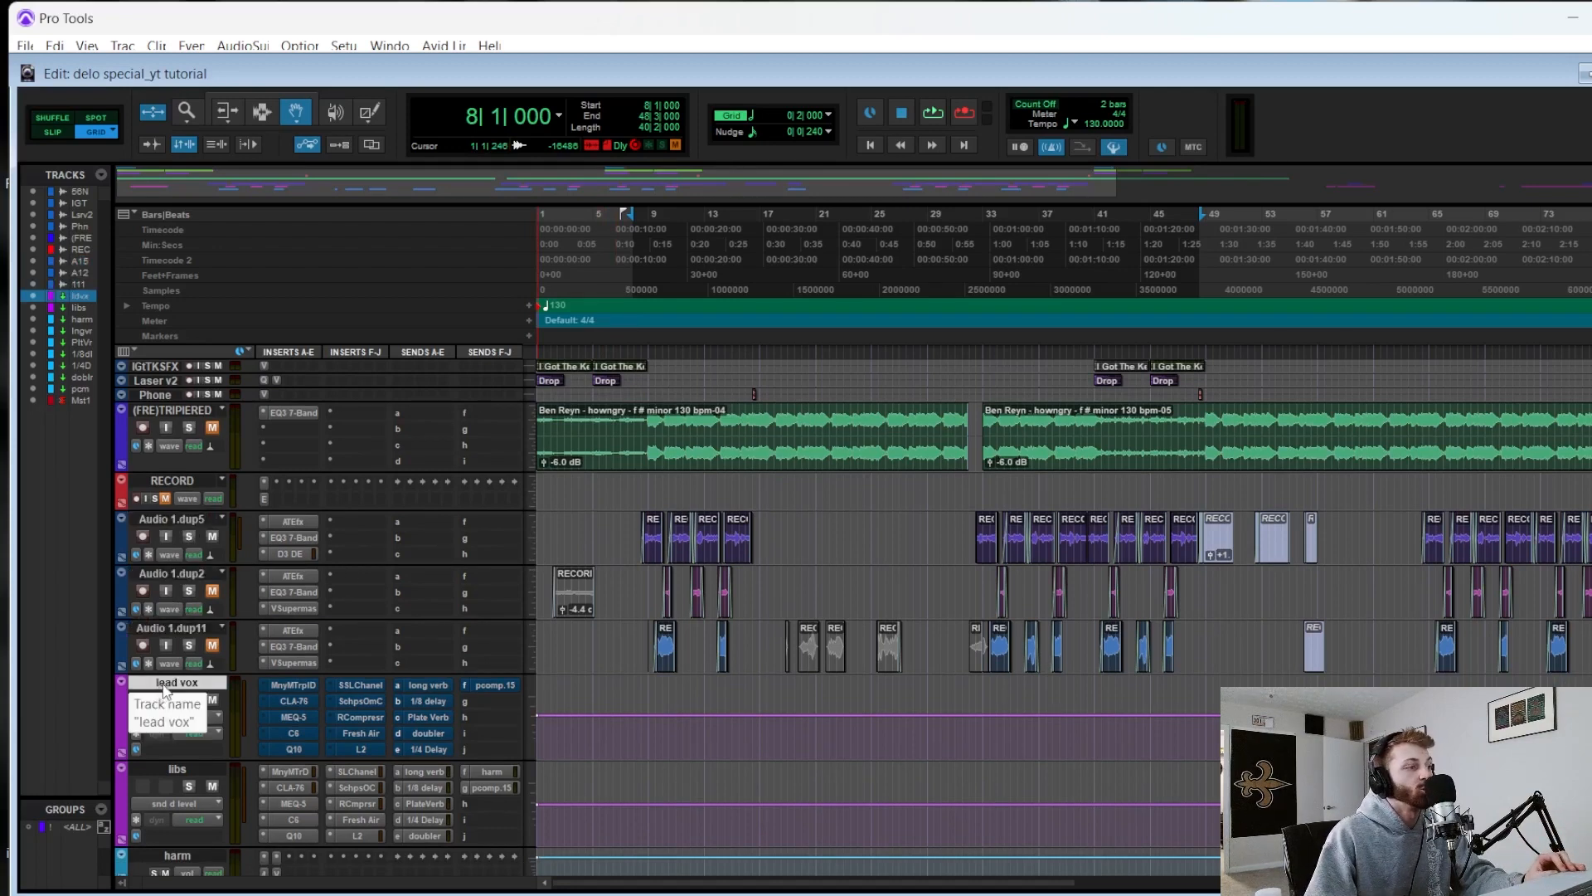
pyautogui.click(122, 46)
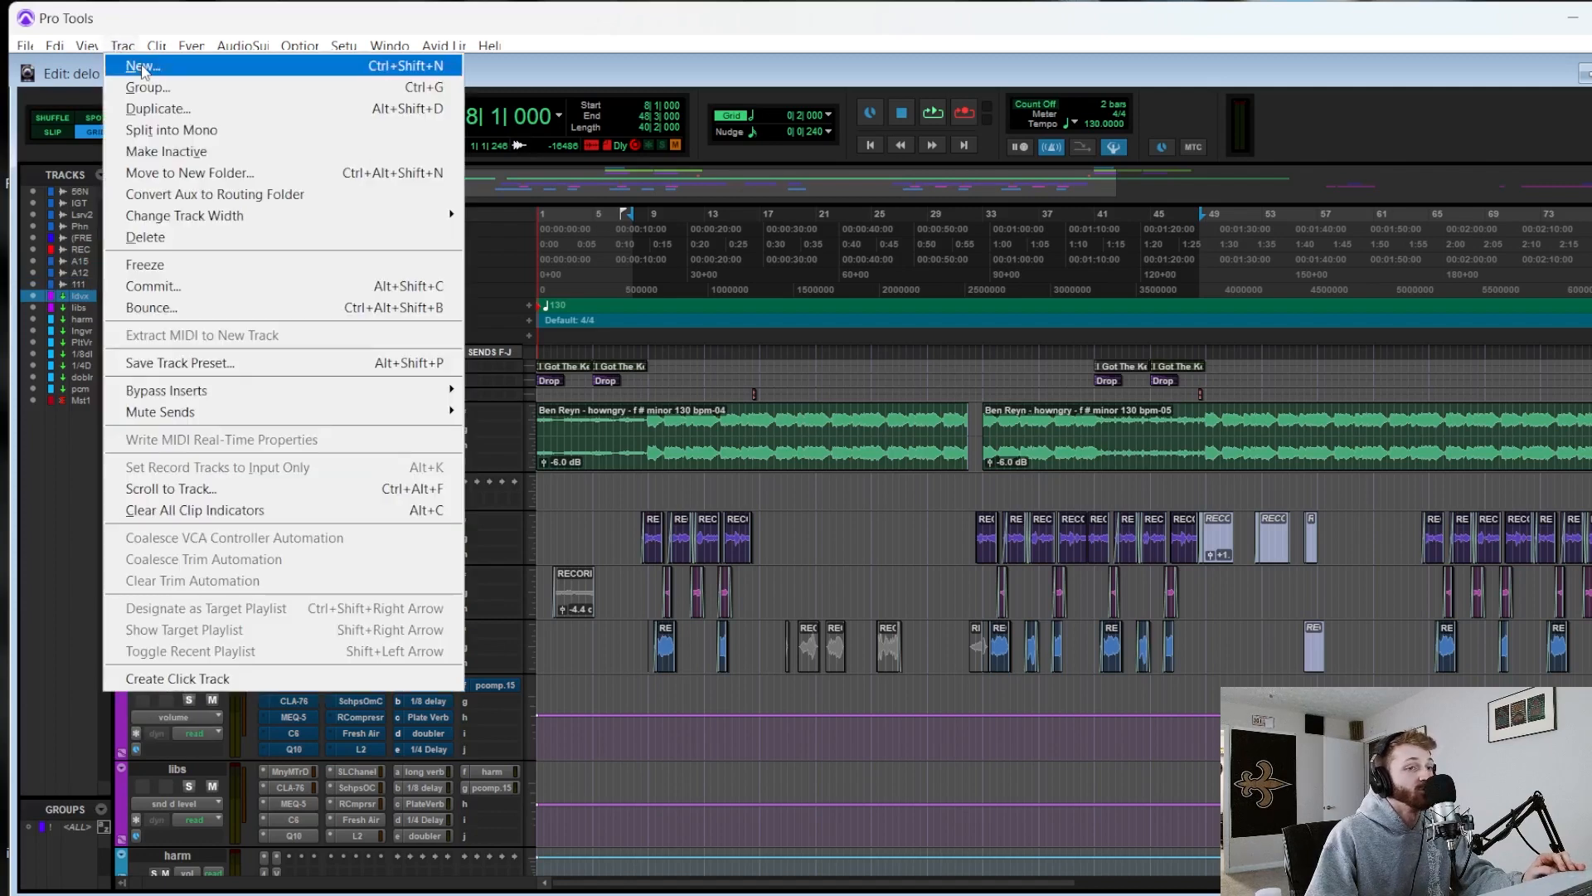
pyautogui.click(145, 73)
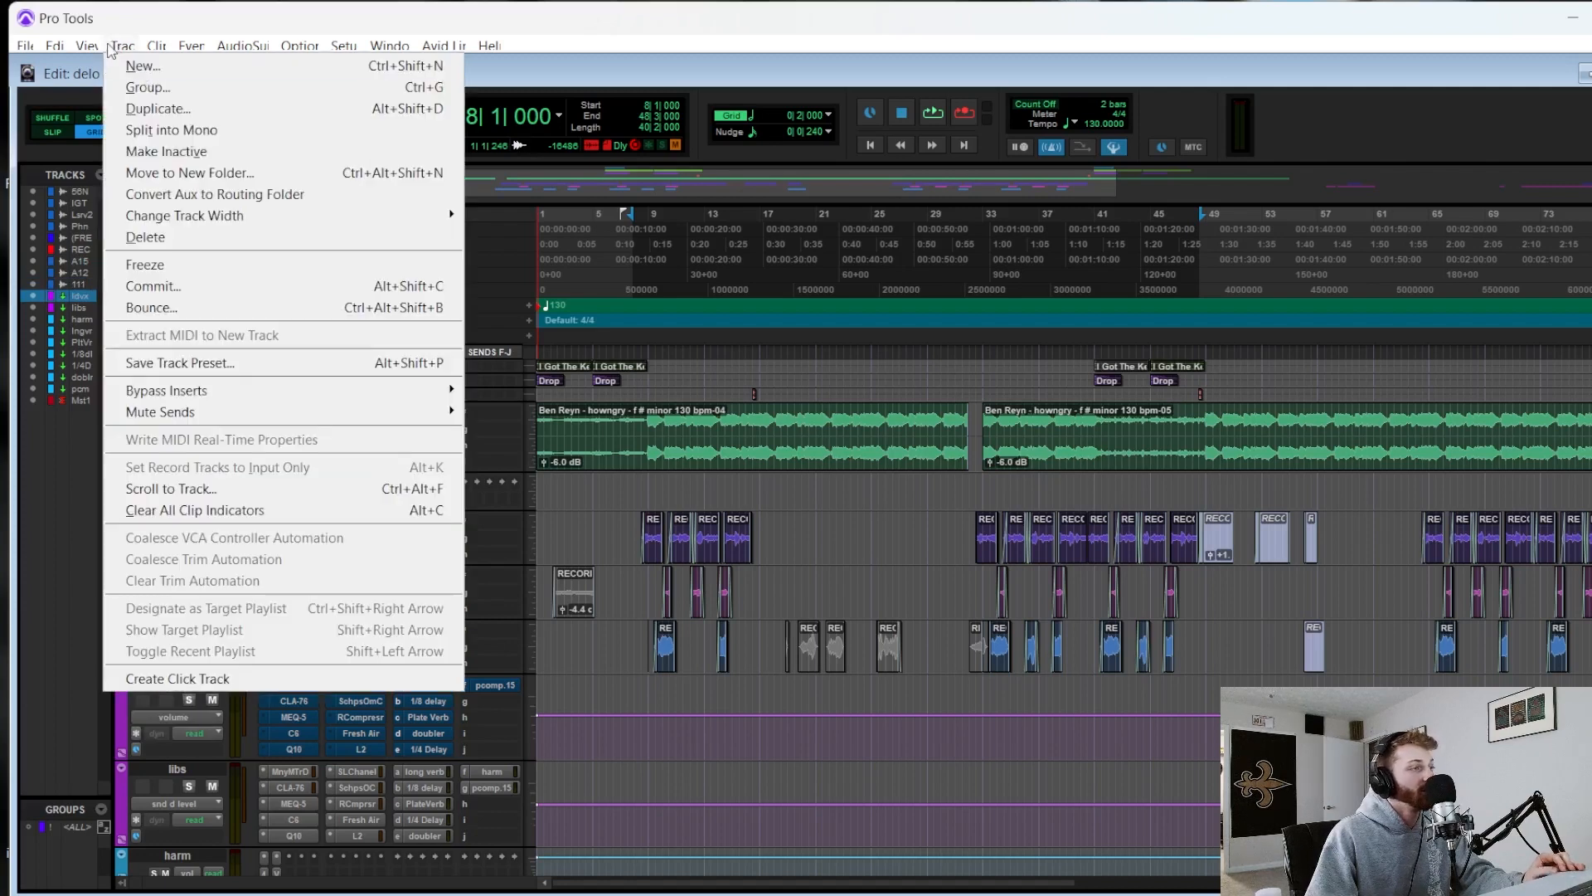
pyautogui.click(653, 327)
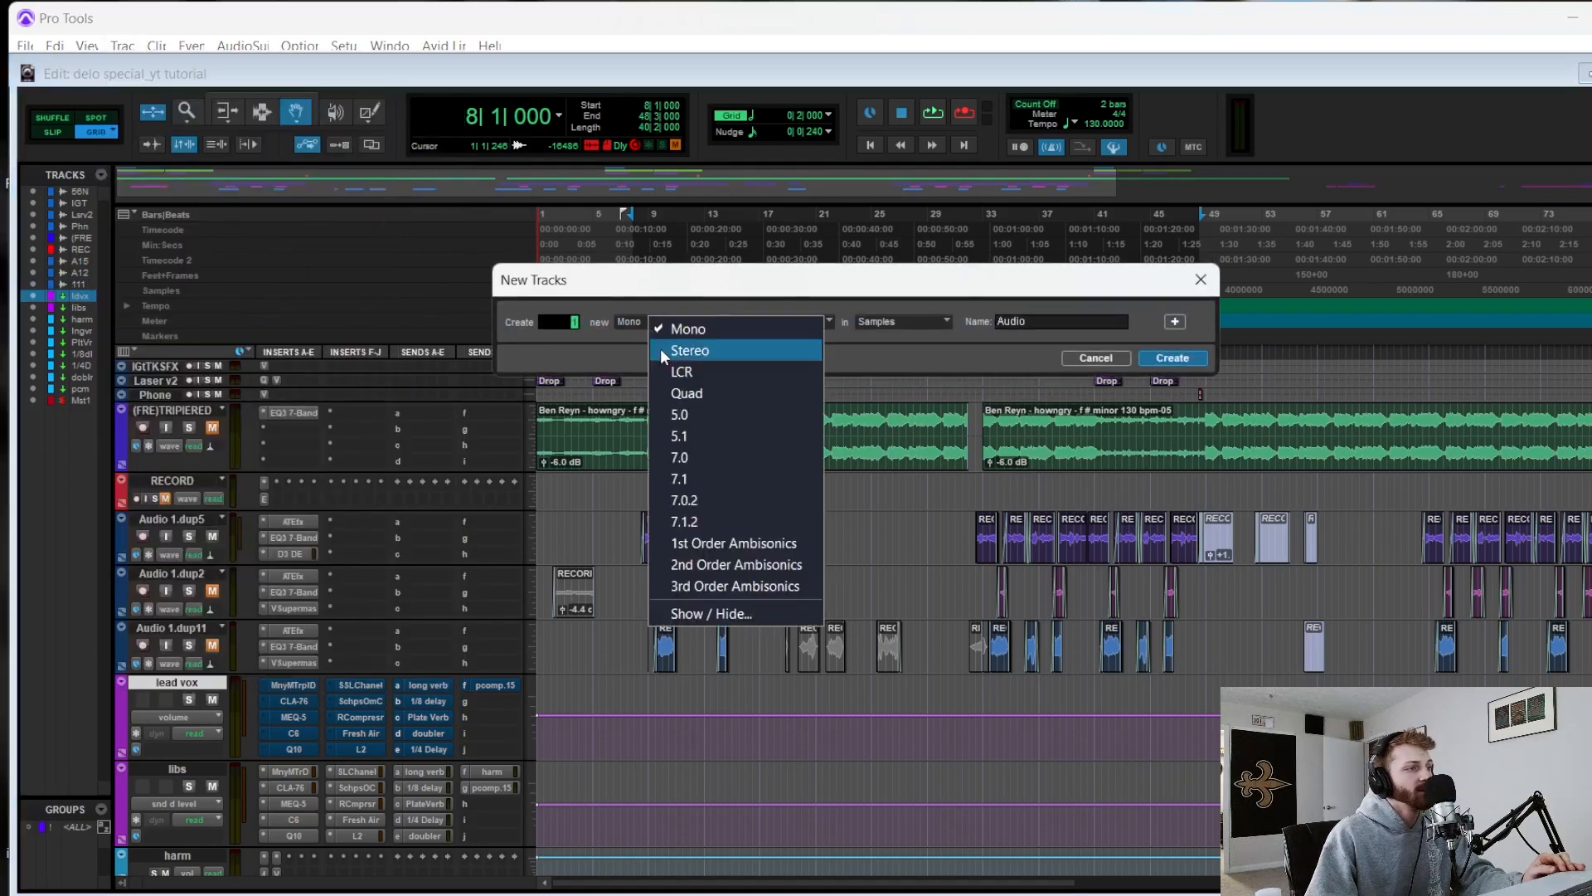
pyautogui.click(660, 349)
pyautogui.click(749, 330)
pyautogui.click(787, 394)
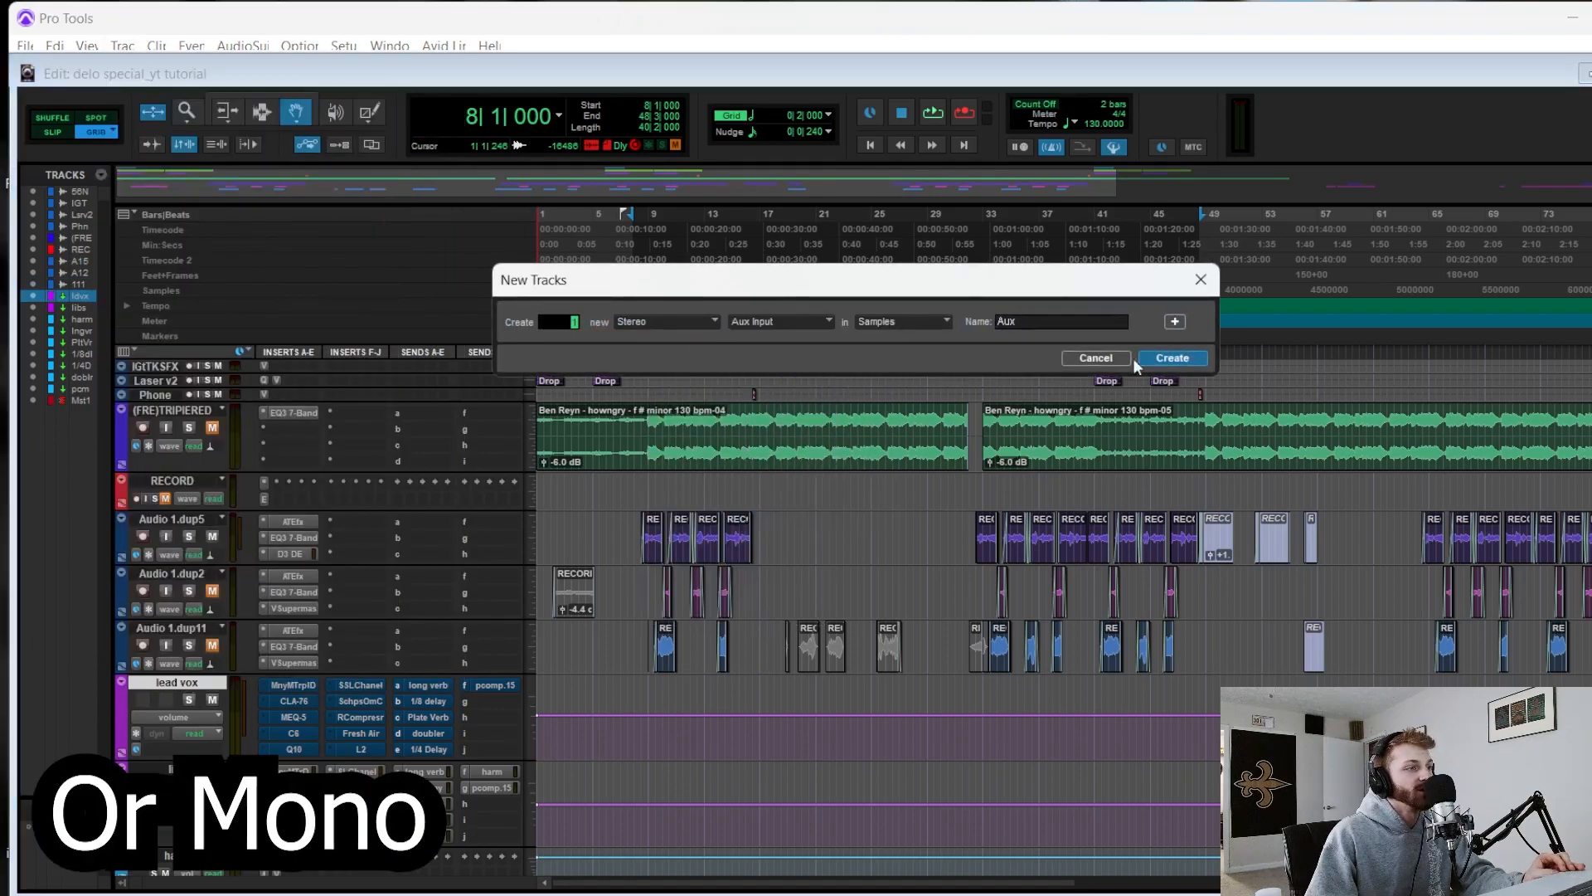
pyautogui.click(1095, 359)
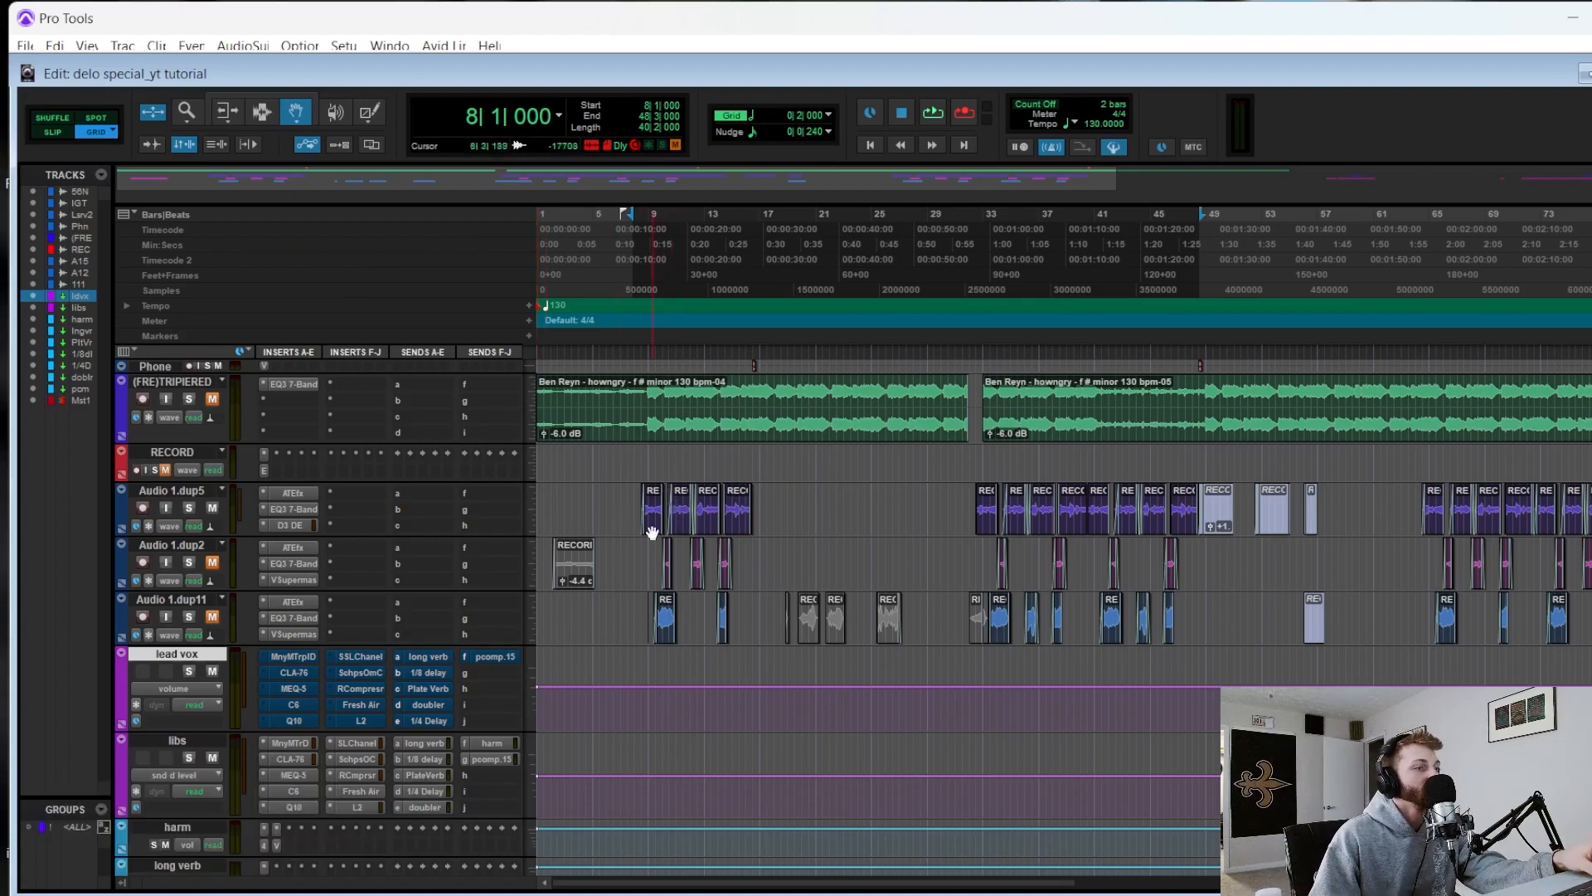
# - Examine the GTR Stomp 4, AIR Reverb and TrueVerb inserts on the harm, long verb and Plate Verb tracks
pyautogui.scroll(-3, 172, 655)
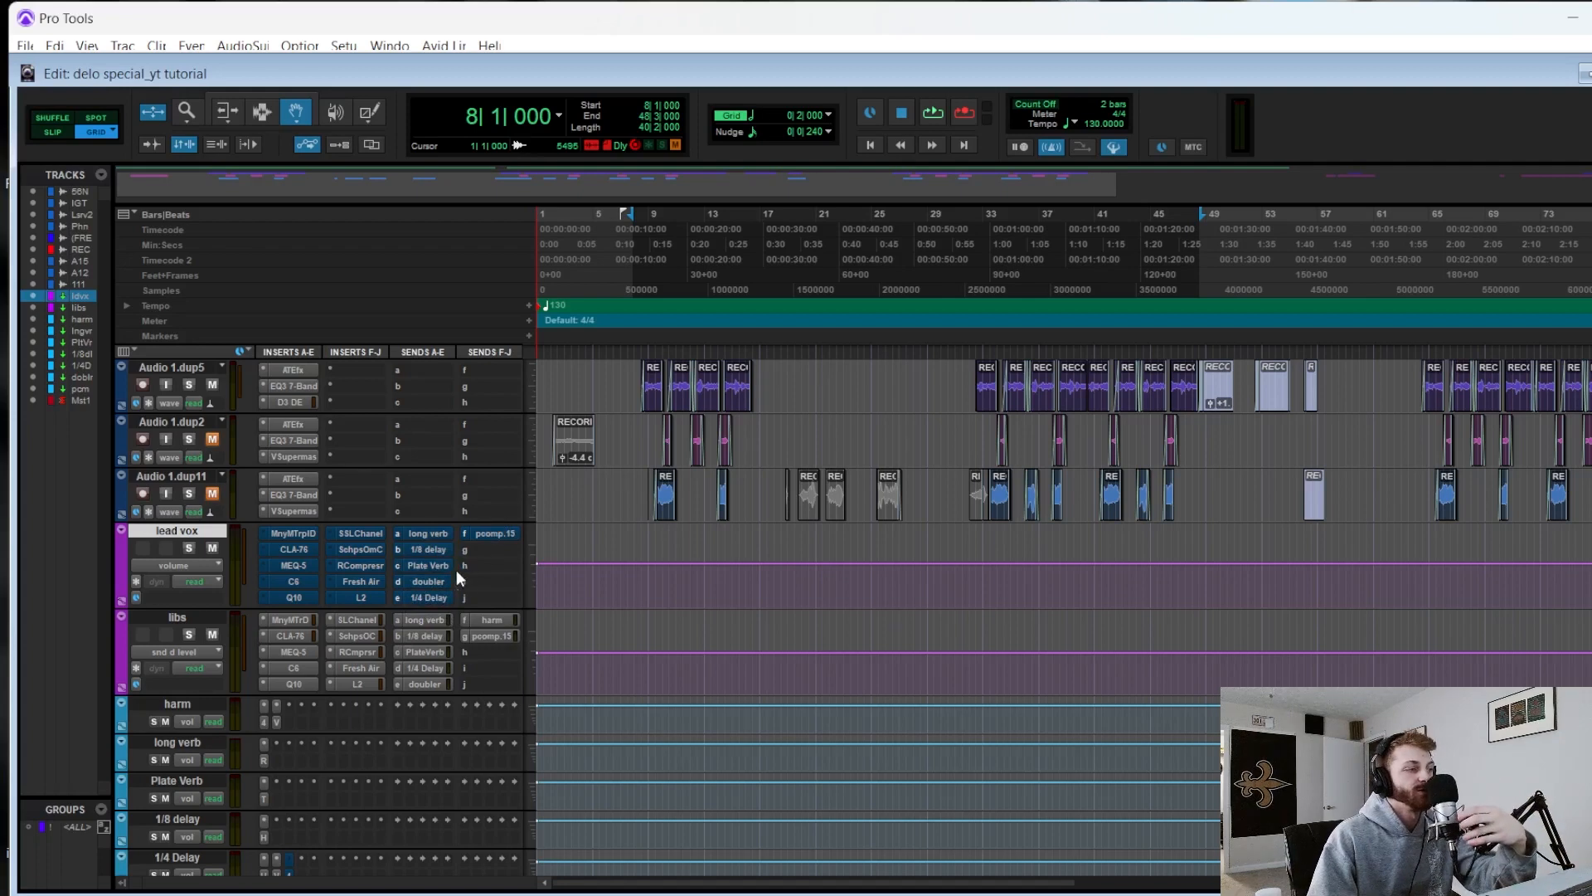
pyautogui.scroll(-3, 267, 560)
pyautogui.click(265, 559)
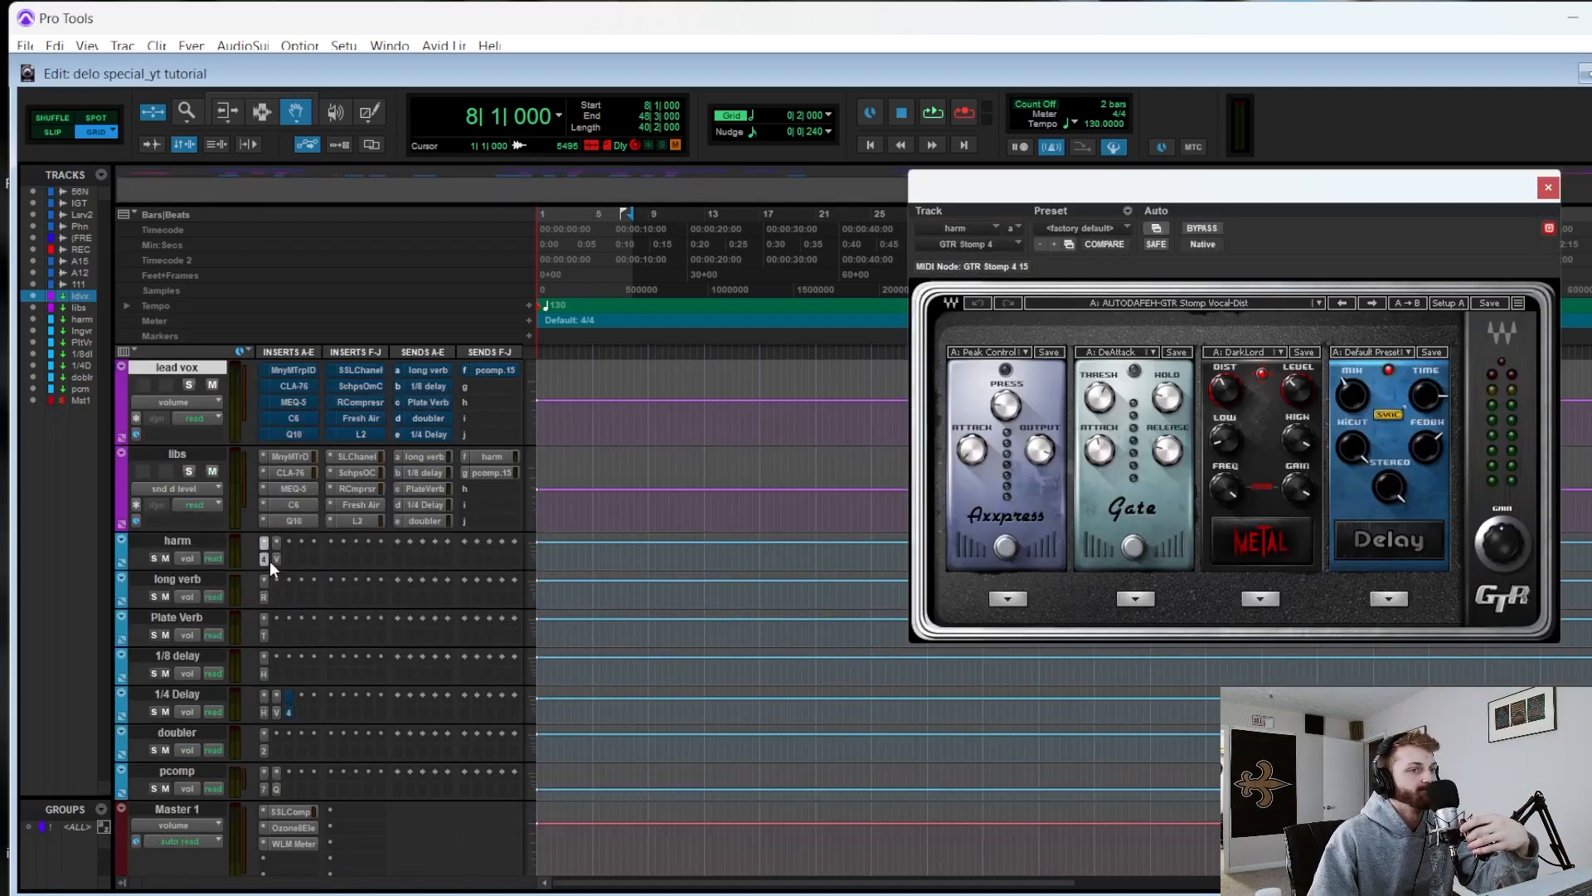
pyautogui.moveTo(1118, 196); pyautogui.dragTo(900, 300)
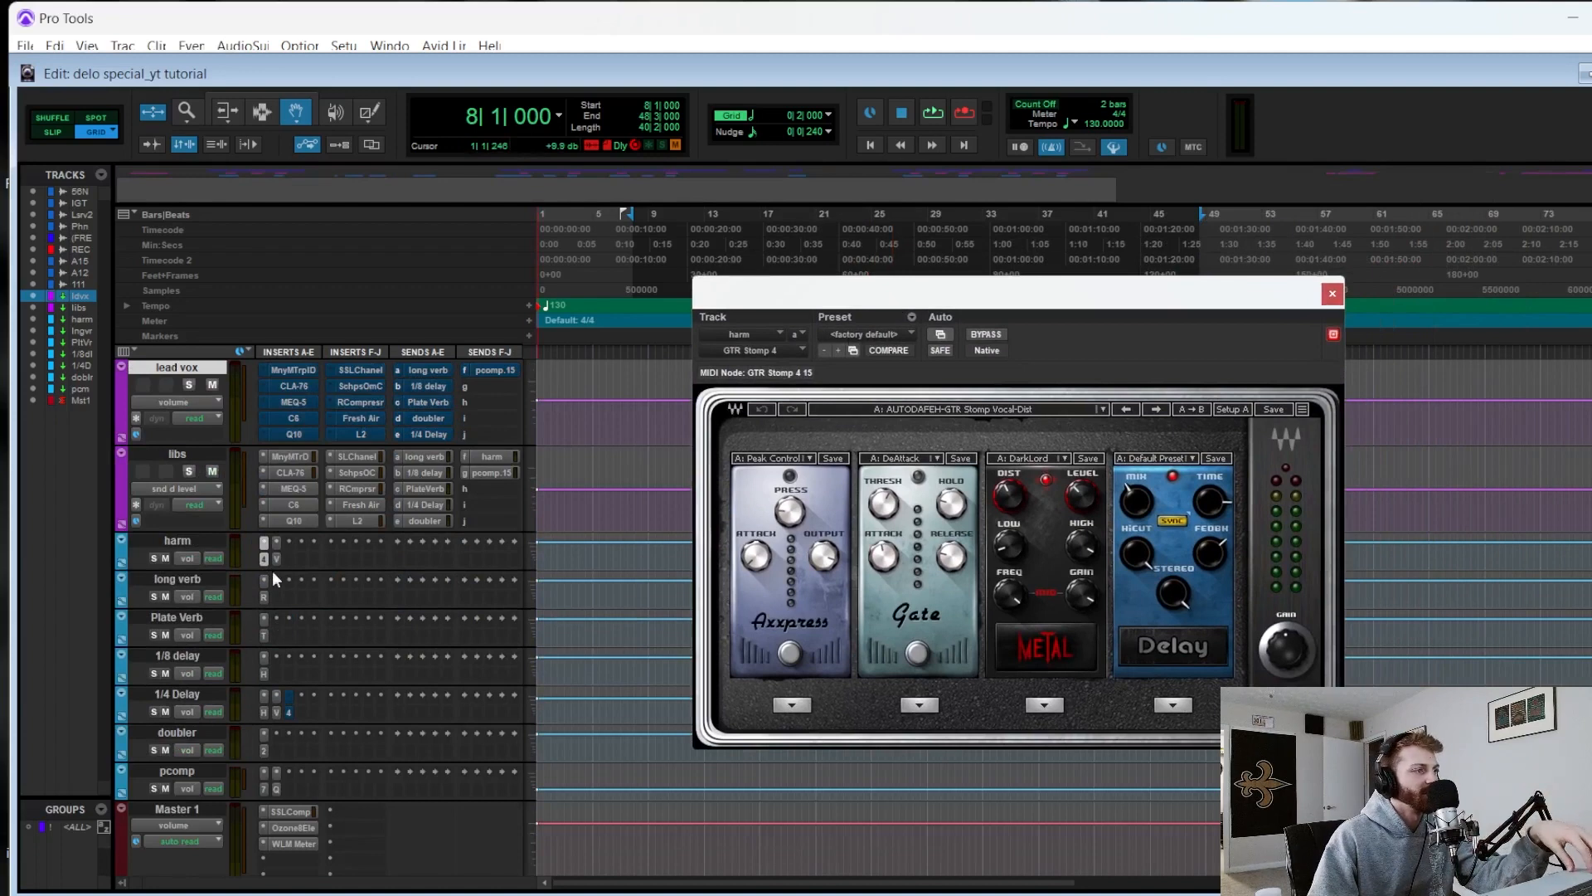
pyautogui.click(265, 595)
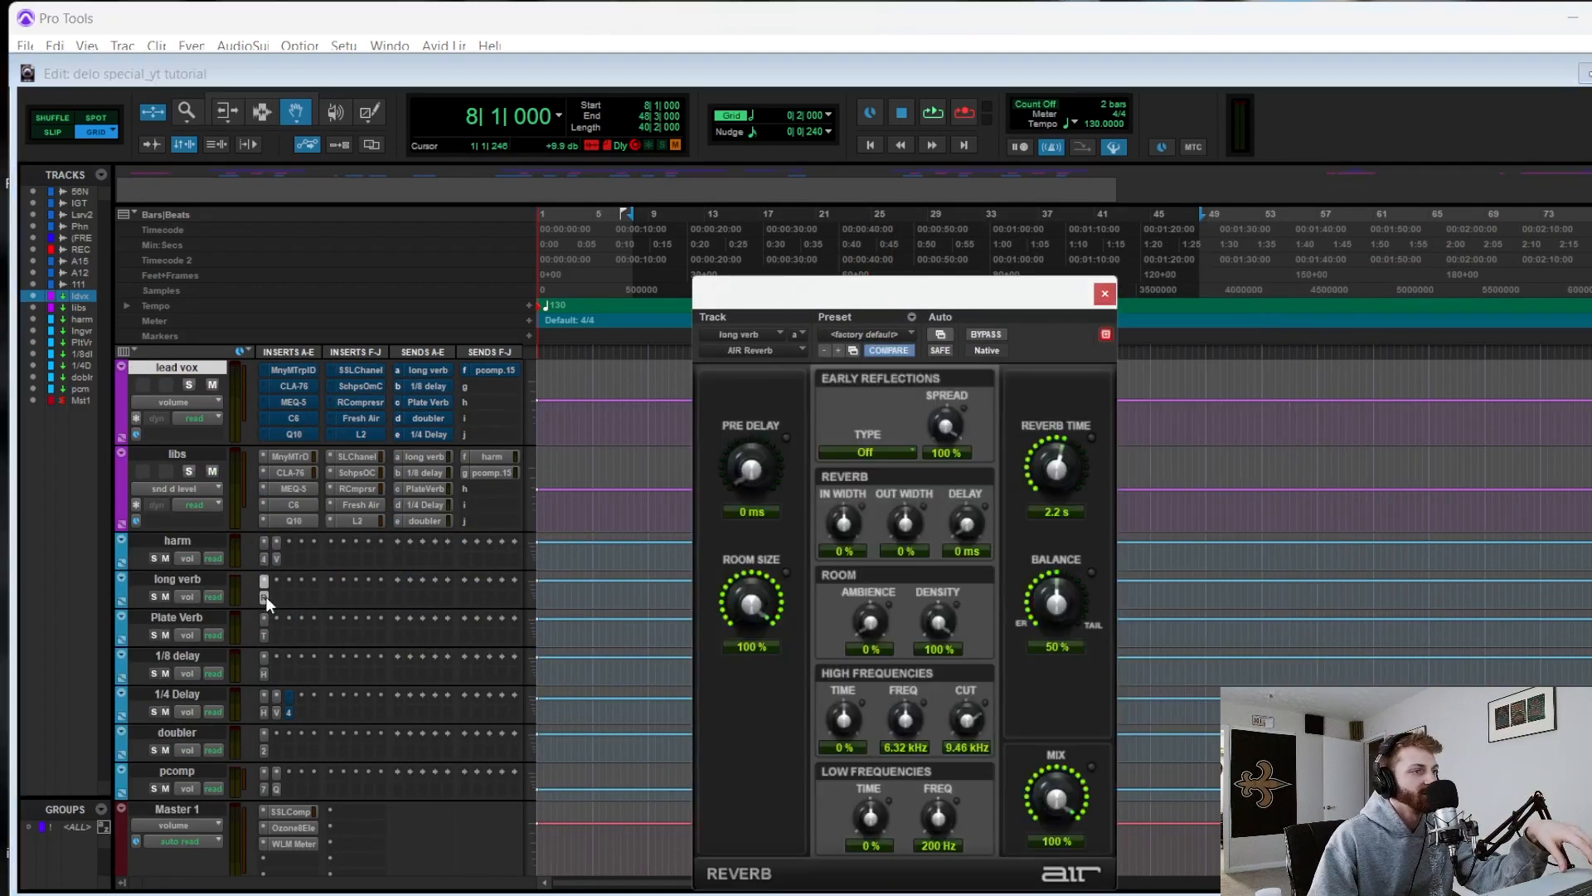
pyautogui.moveTo(879, 286); pyautogui.dragTo(1064, 216)
pyautogui.click(265, 634)
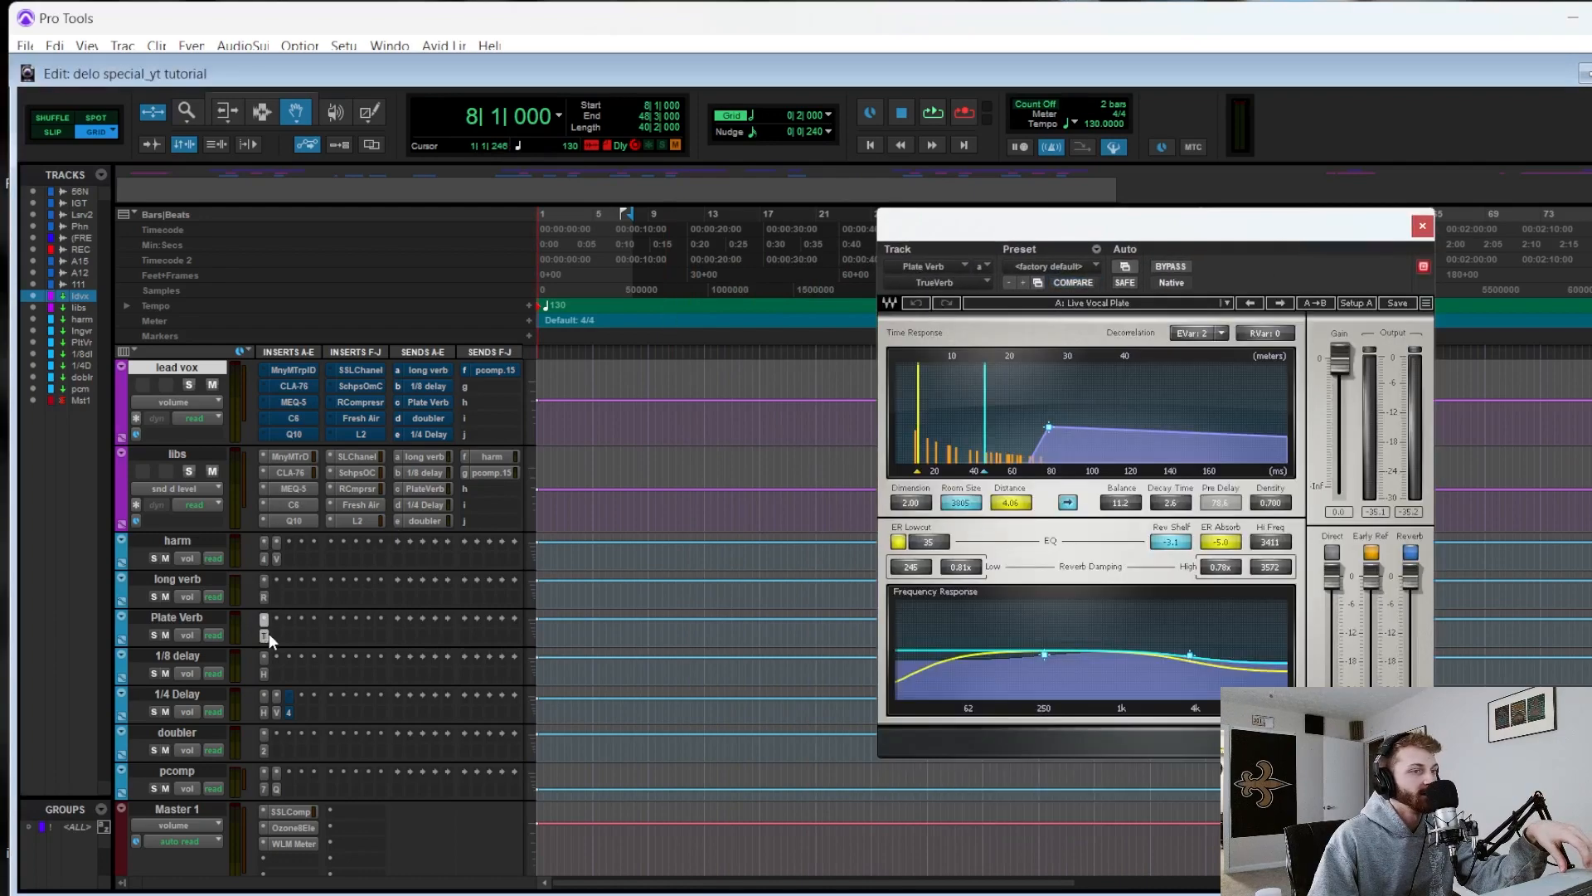
pyautogui.moveTo(1031, 246); pyautogui.dragTo(953, 277)
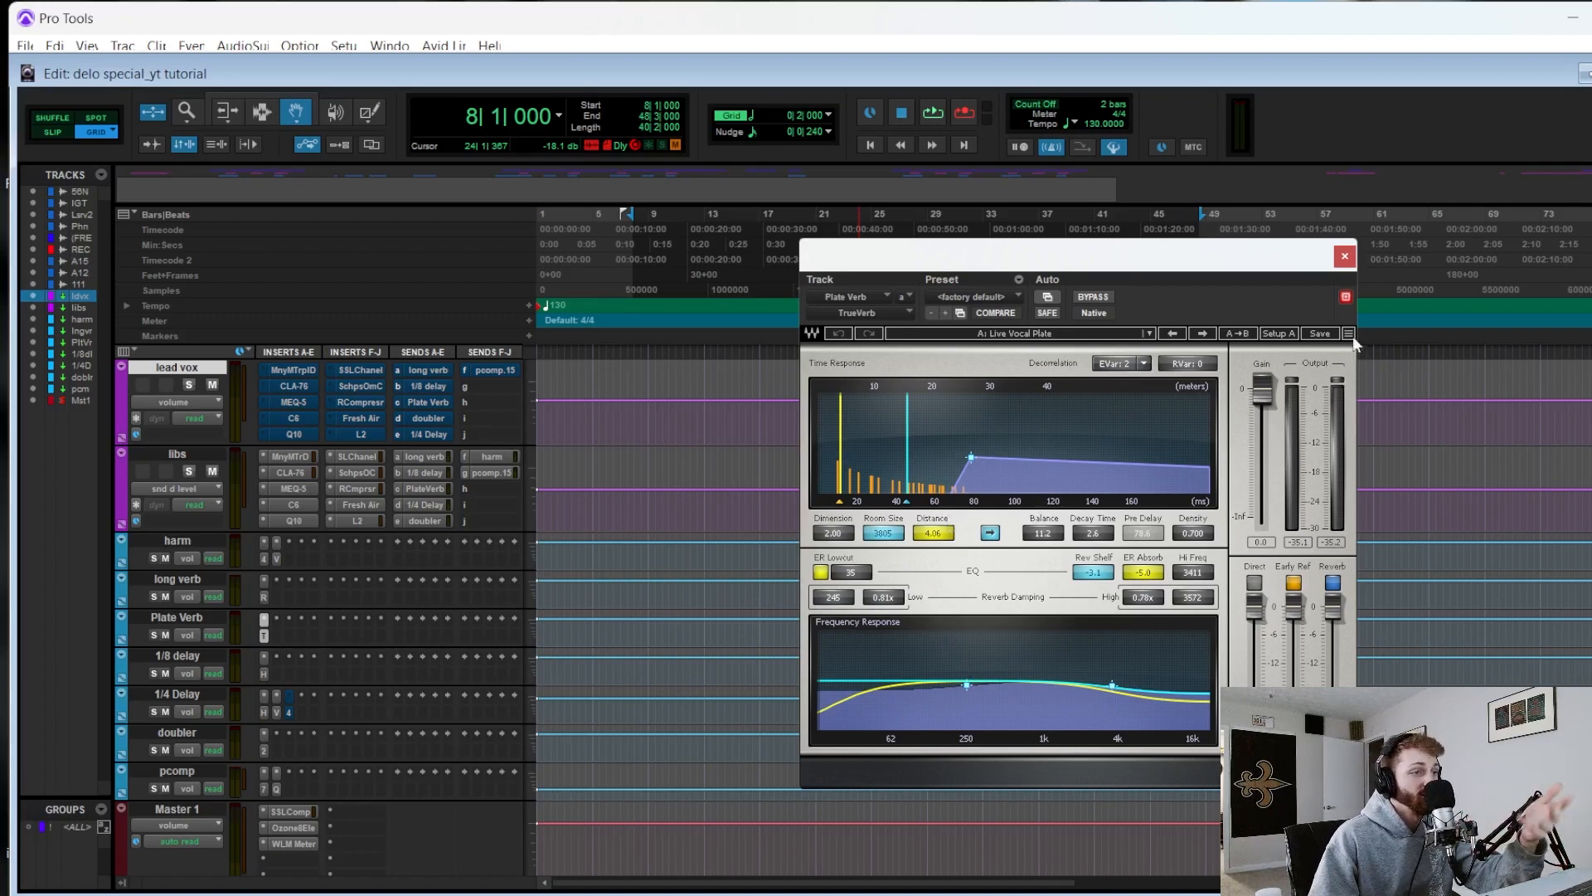
pyautogui.click(1345, 256)
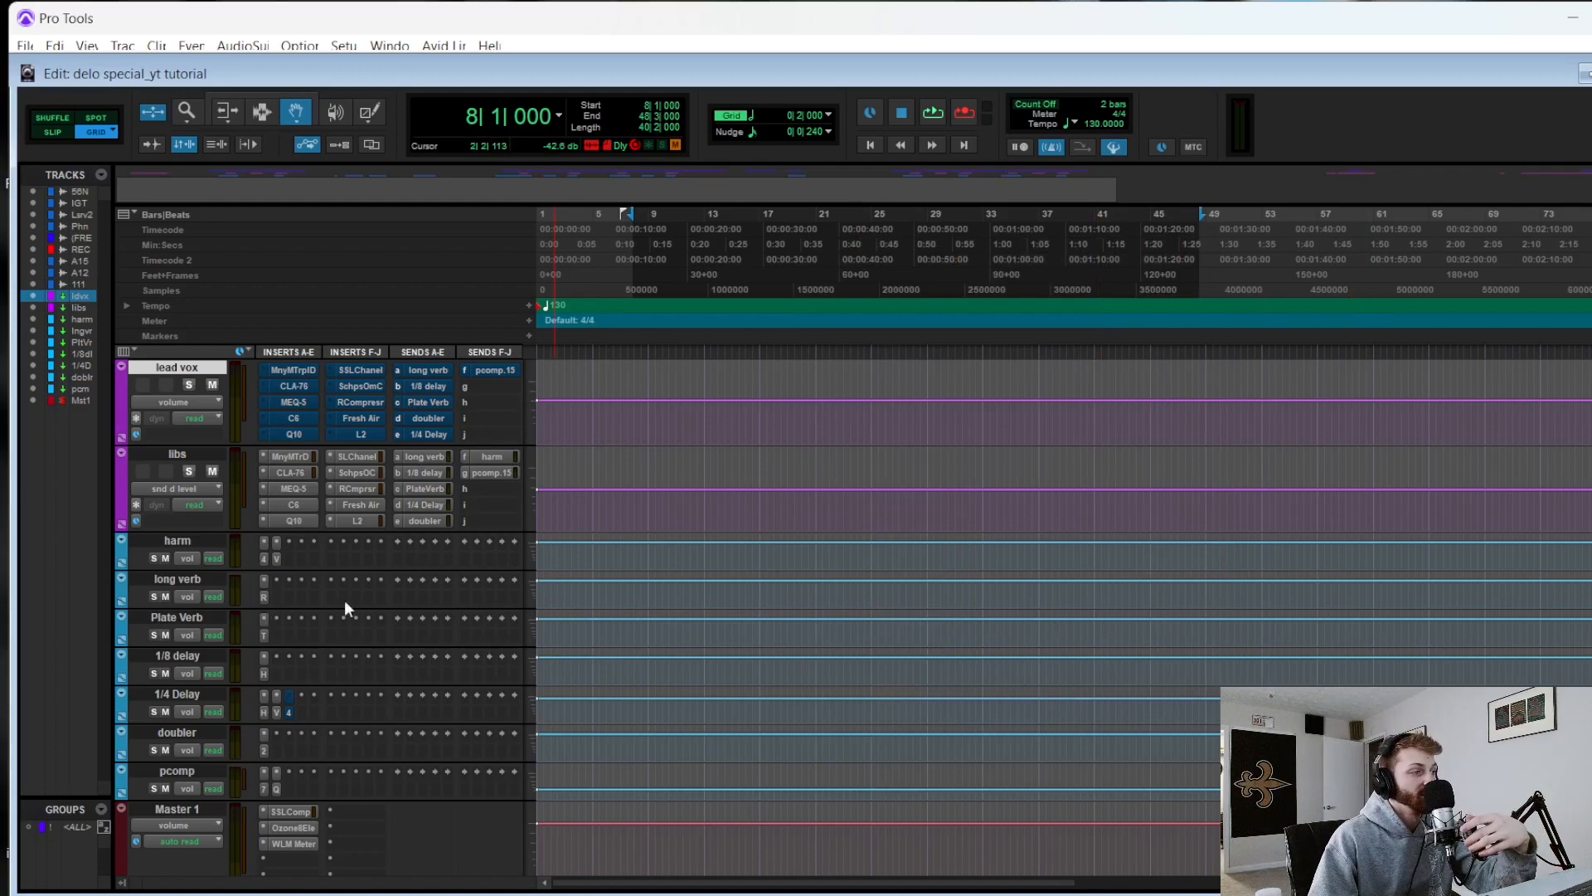
# - Examine the insert plug-ins on the 1/8 delay, 1/4 Delay, doubler and pcomp tracks, and close the last plug-in window
pyautogui.click(264, 669)
pyautogui.moveTo(1045, 278); pyautogui.dragTo(852, 336)
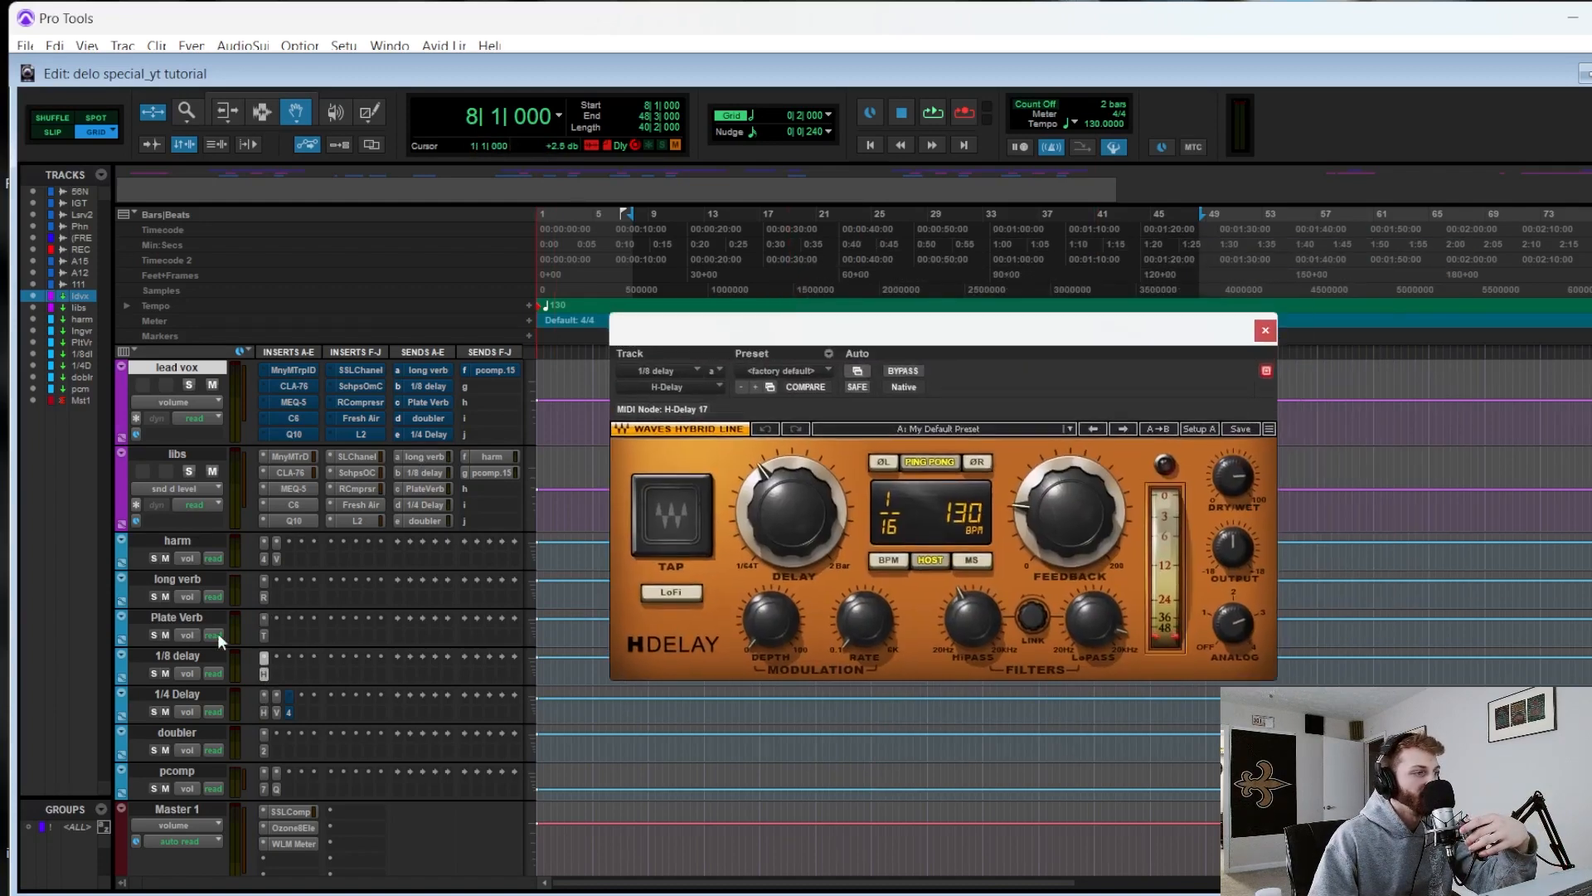
pyautogui.click(264, 711)
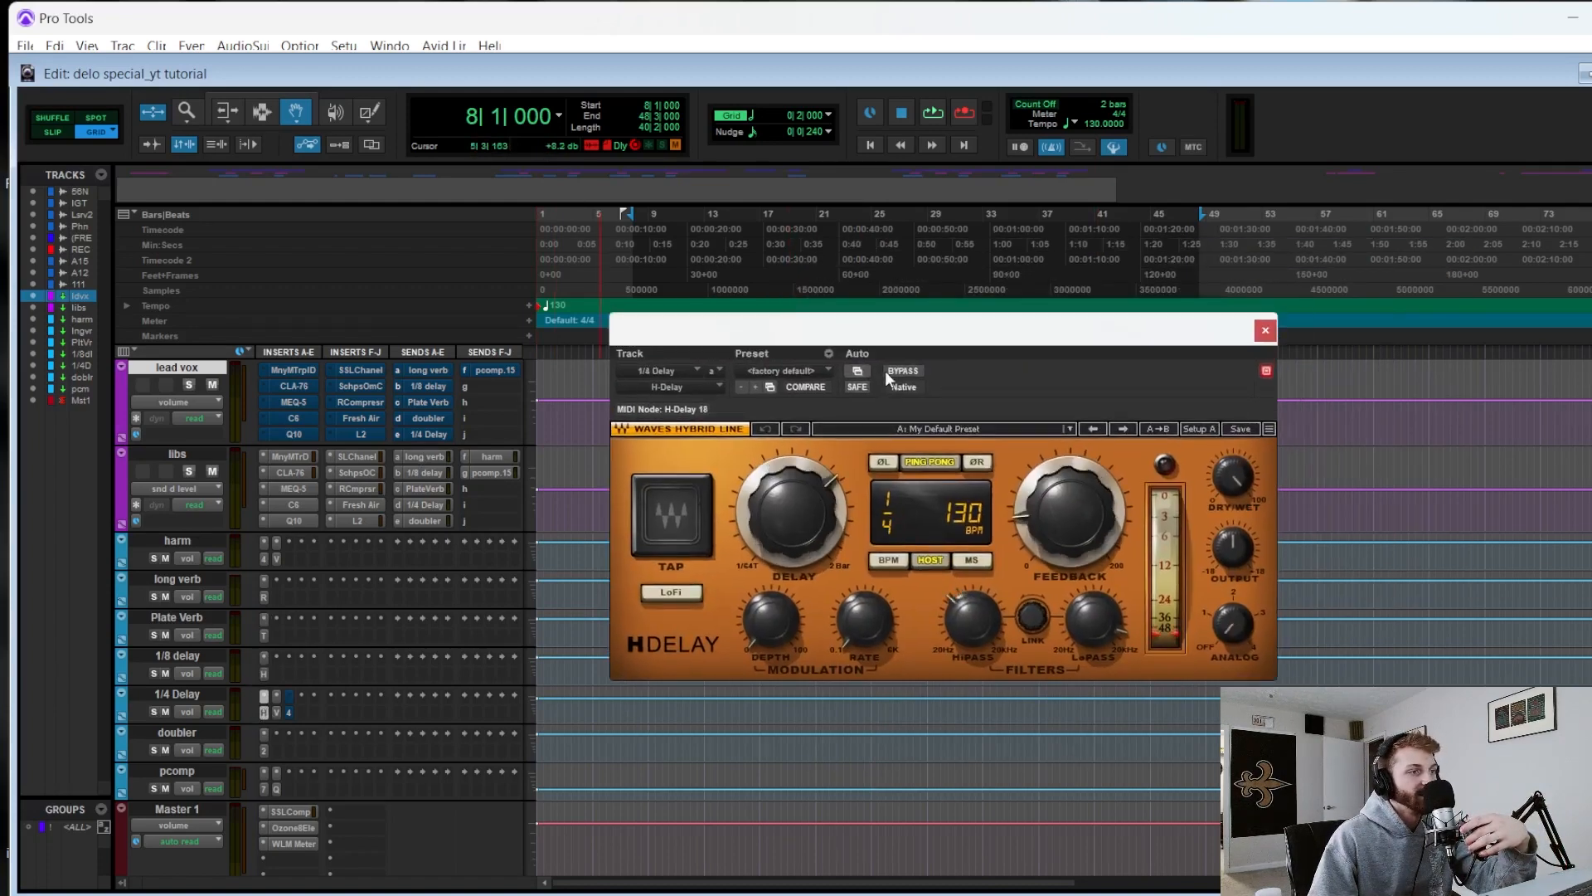
pyautogui.moveTo(788, 336); pyautogui.dragTo(851, 356)
pyautogui.click(266, 746)
pyautogui.click(267, 788)
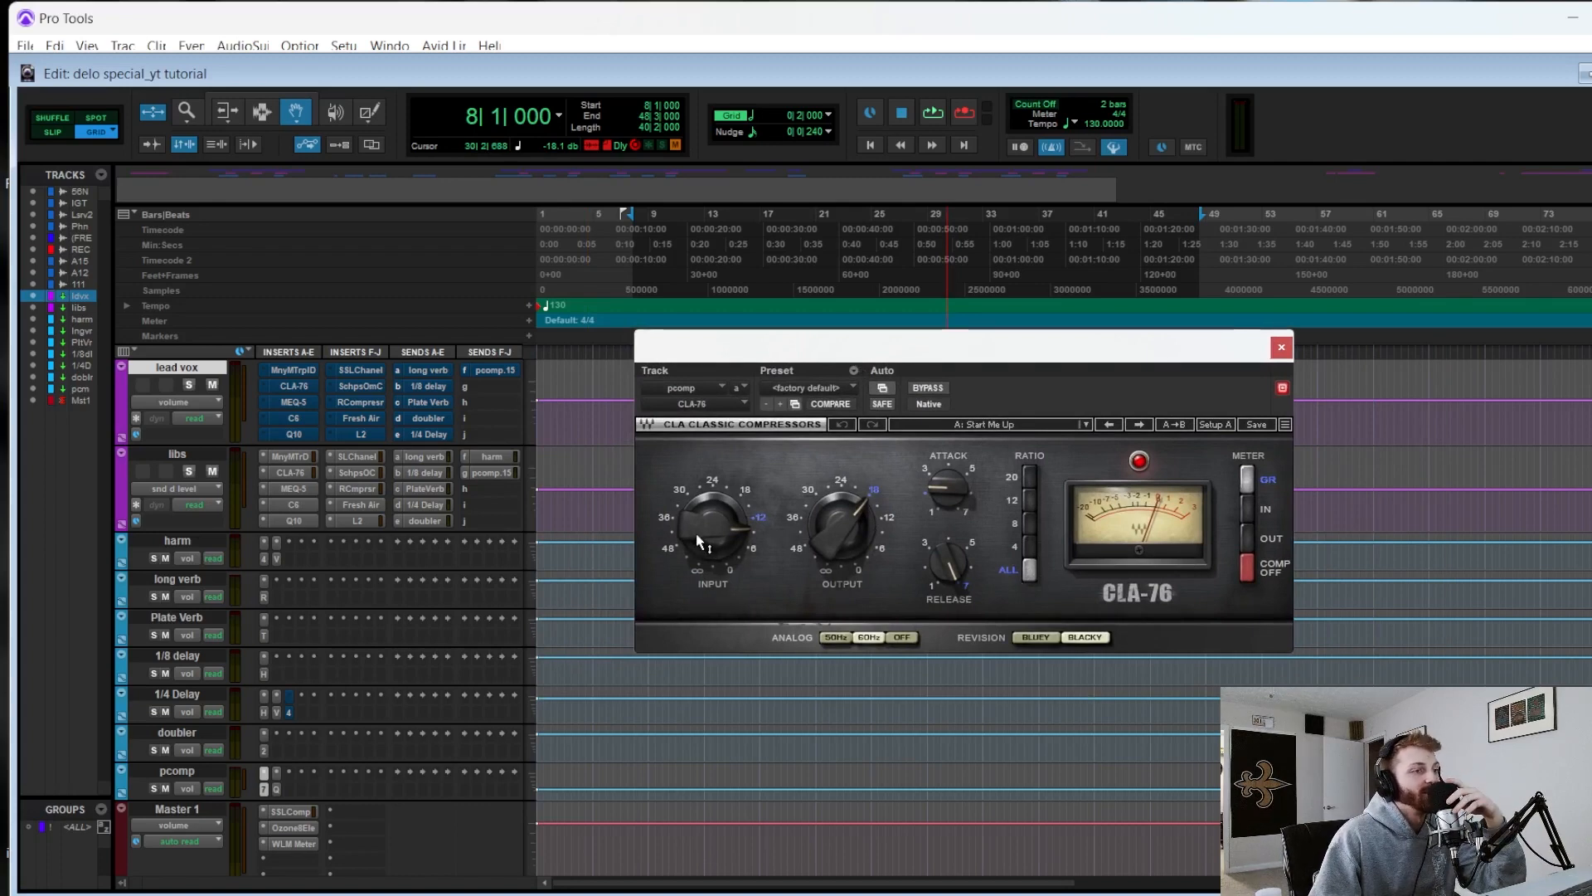
pyautogui.moveTo(994, 371); pyautogui.dragTo(804, 491)
pyautogui.click(1095, 467)
pyautogui.scroll(5, 581, 560)
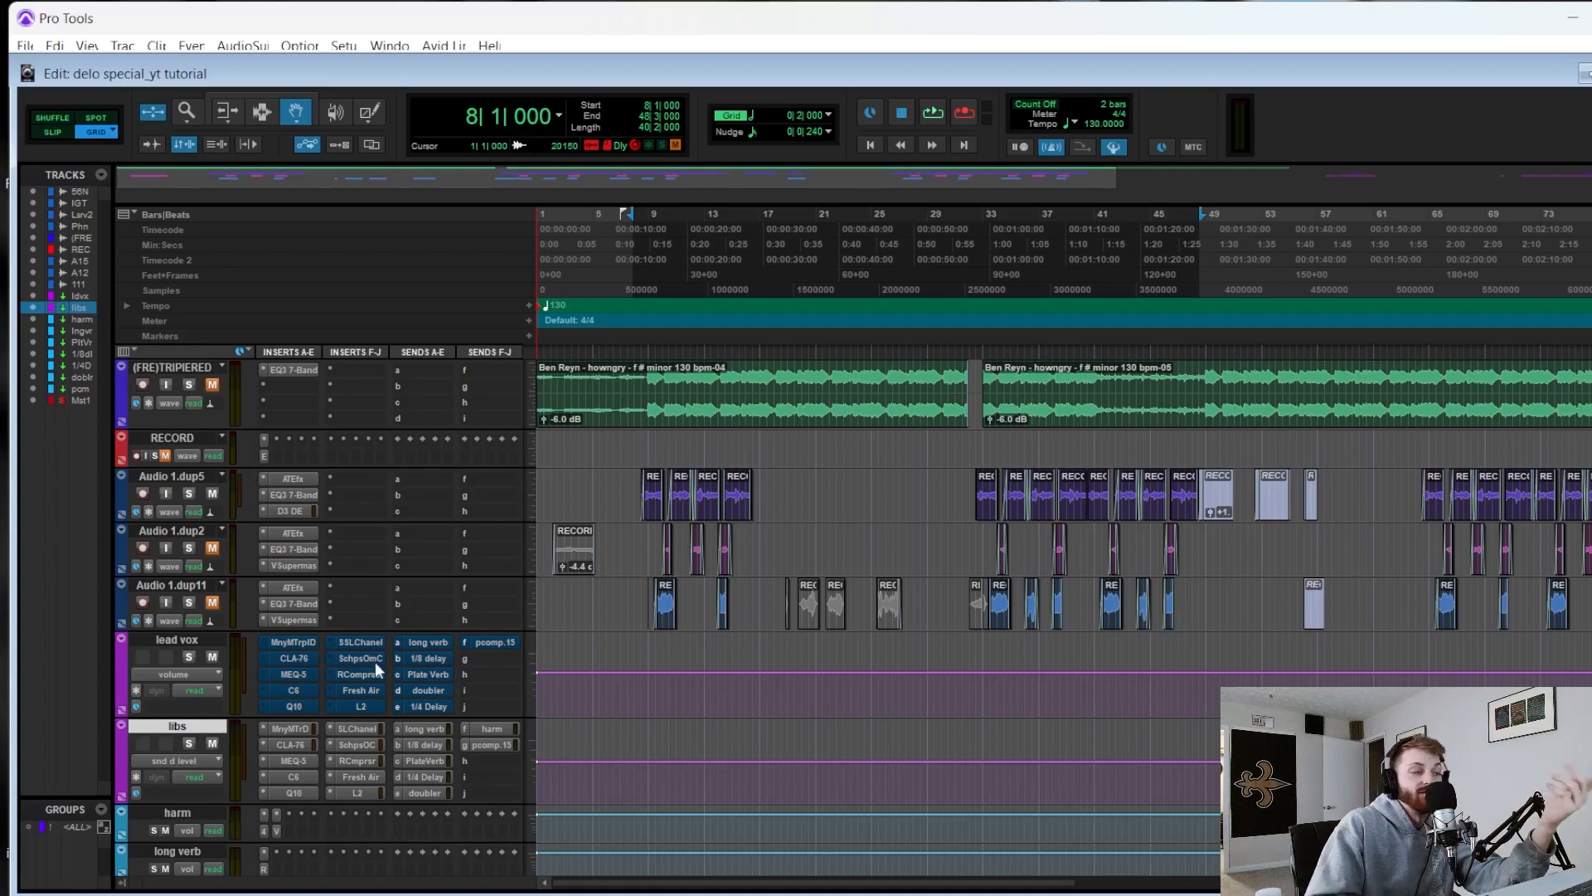
pyautogui.scroll(-3, 776, 609)
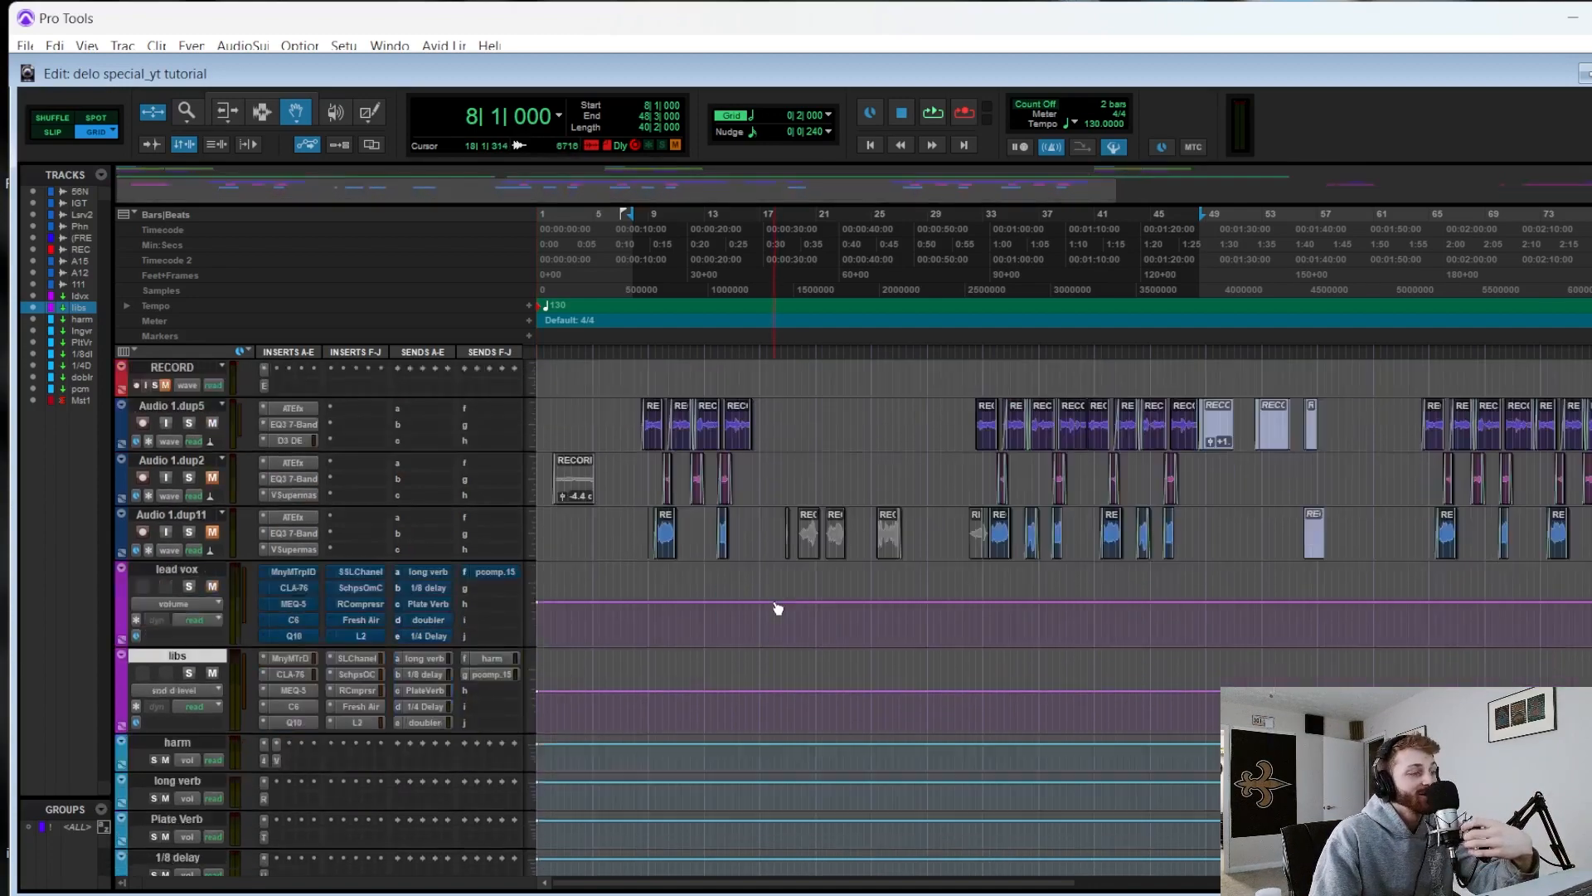
pyautogui.scroll(-5, 775, 608)
pyautogui.scroll(8, 772, 602)
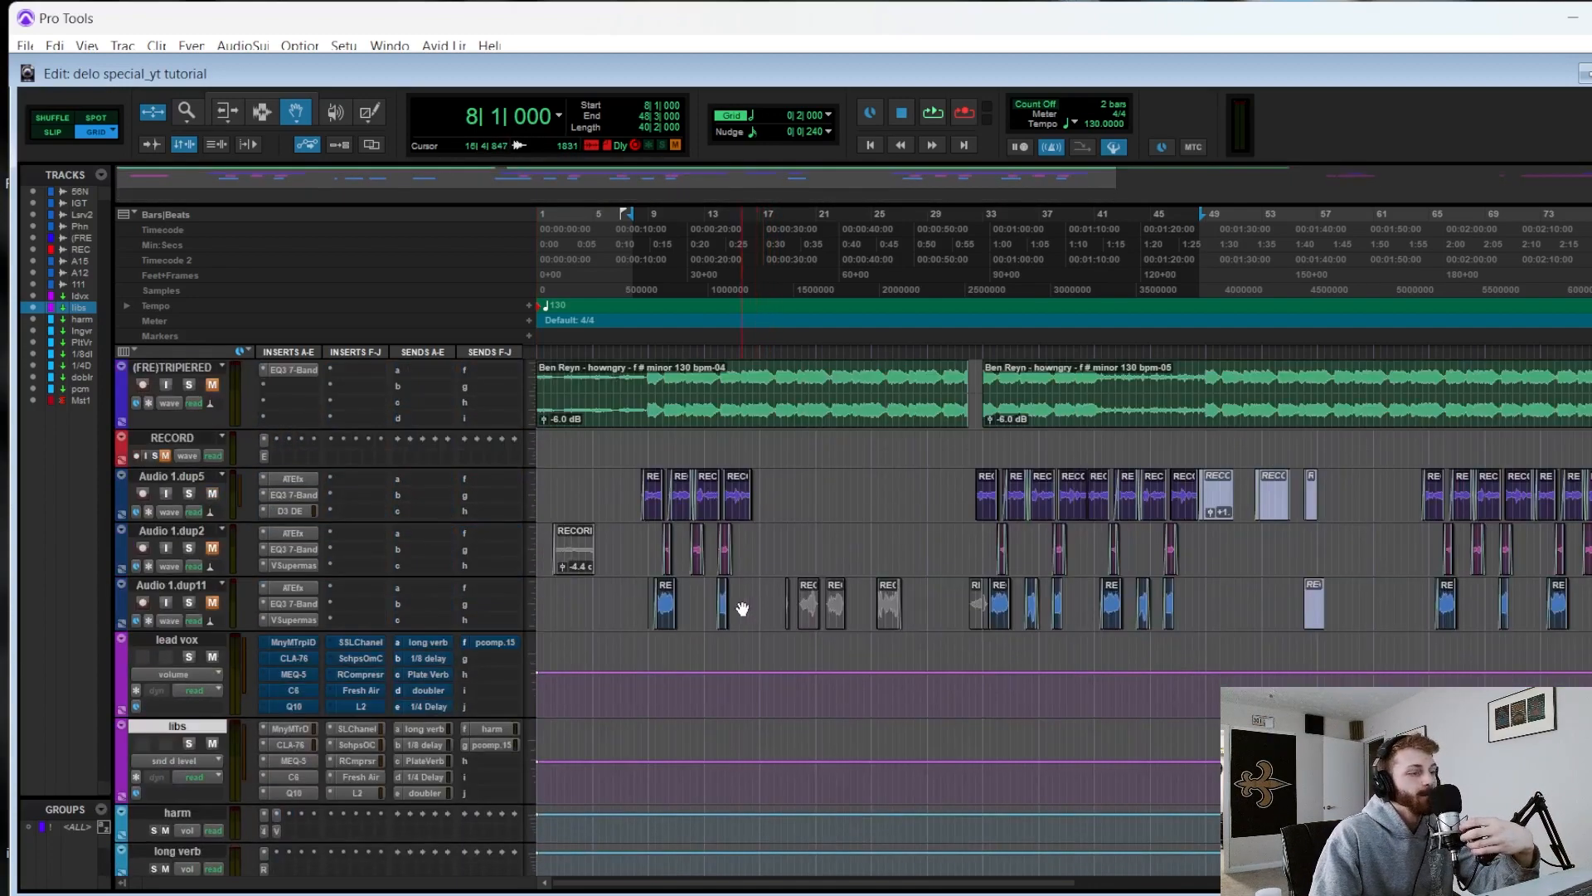
# - Show the Mix window and examine the bus choices for the lead vox track's input and the Audio 1.dup5 track's output
pyautogui.hotkey('ctrl', '=')
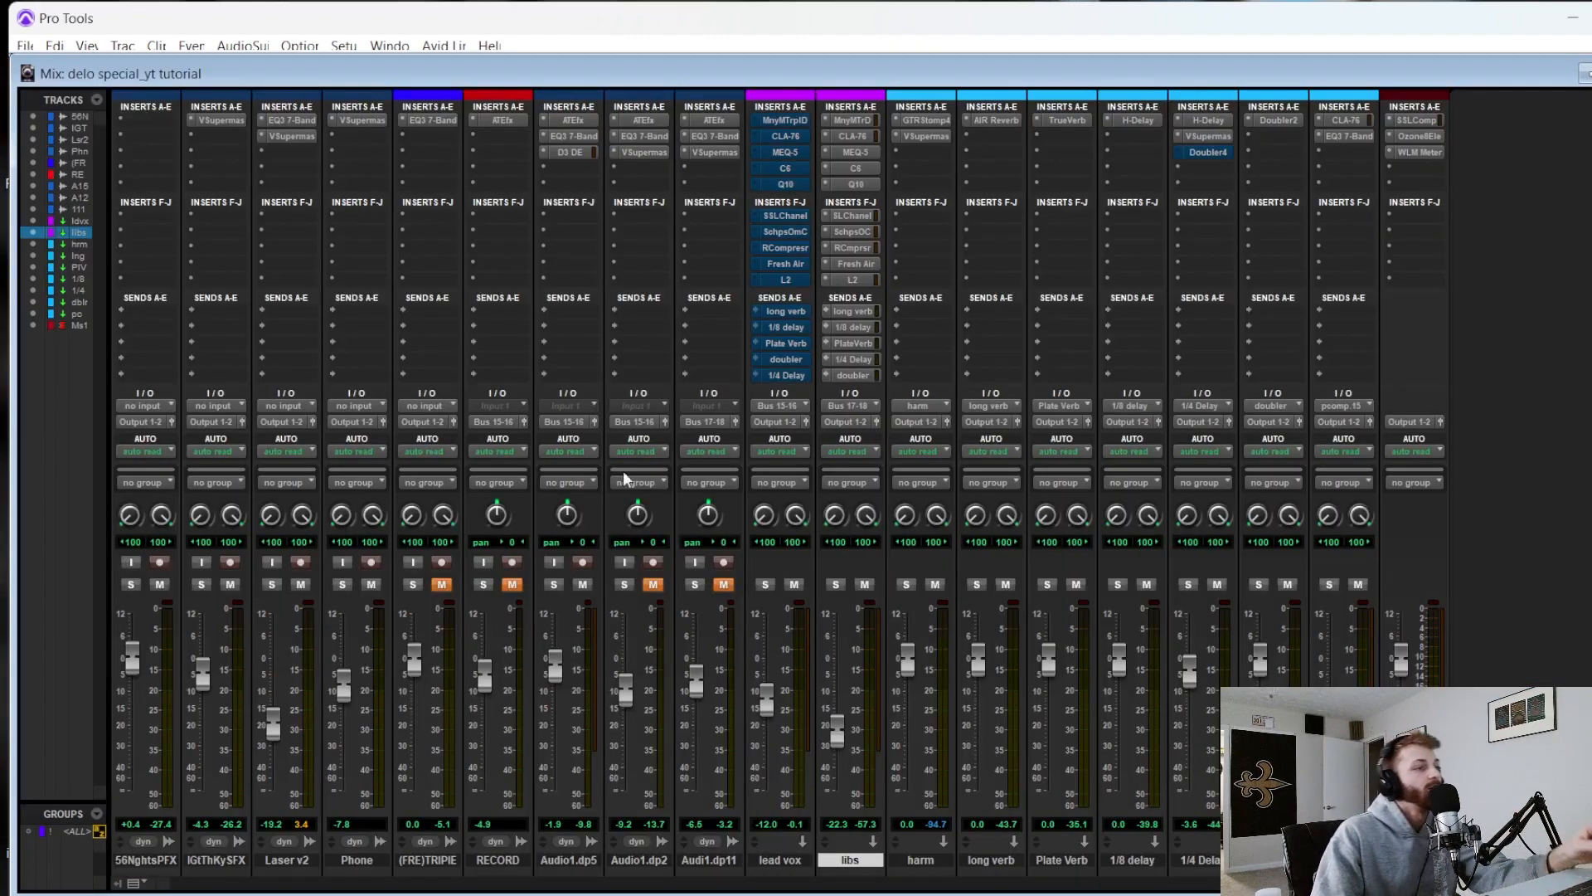
pyautogui.click(780, 406)
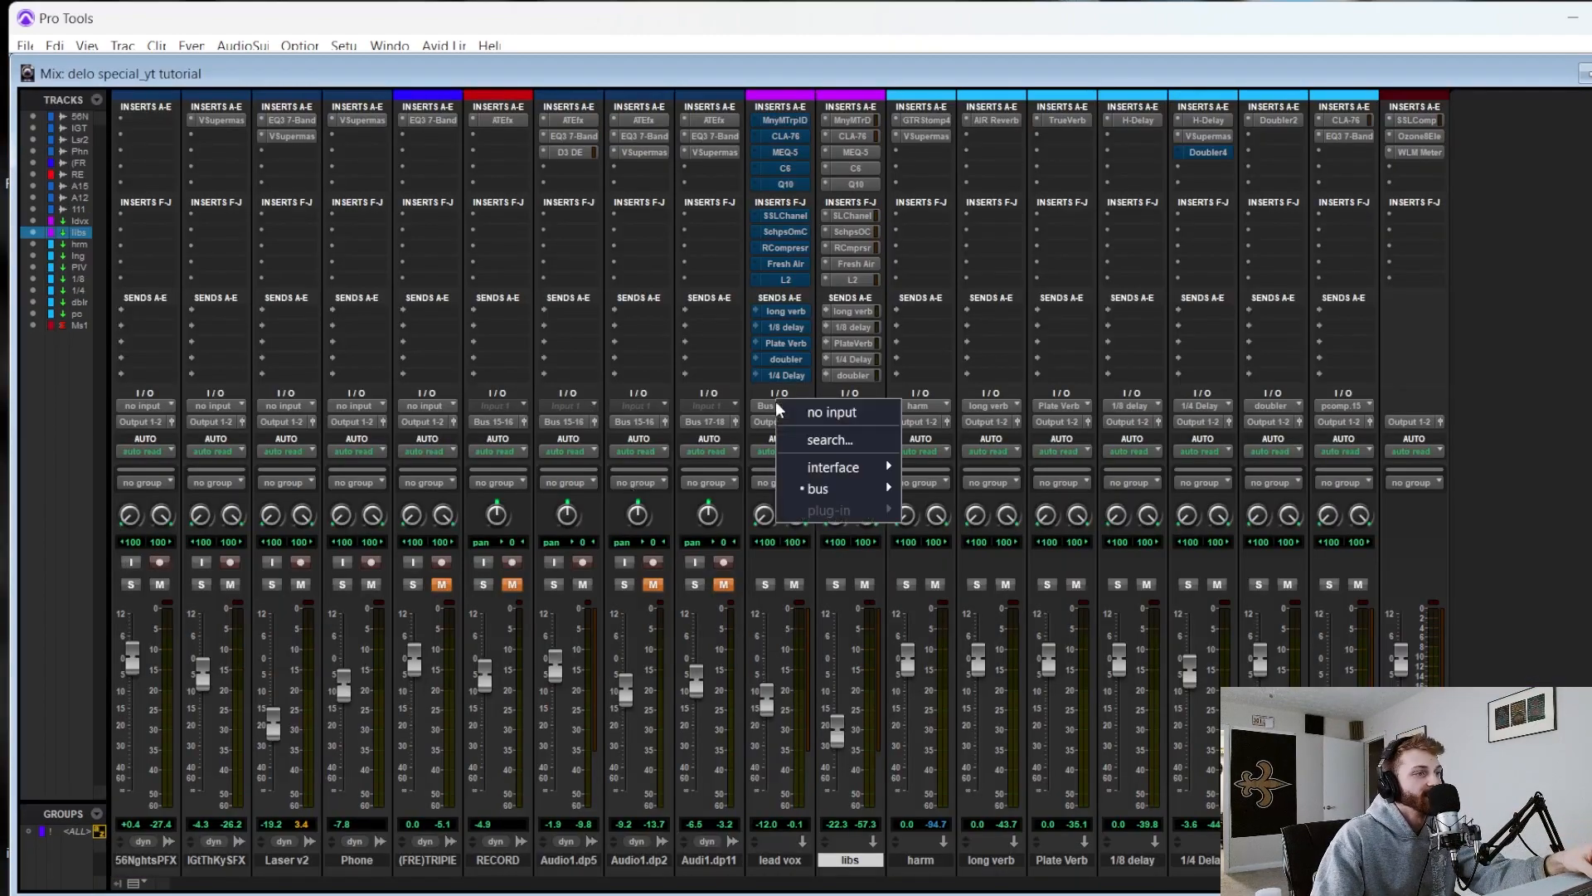
pyautogui.moveTo(819, 492)
pyautogui.moveTo(927, 491)
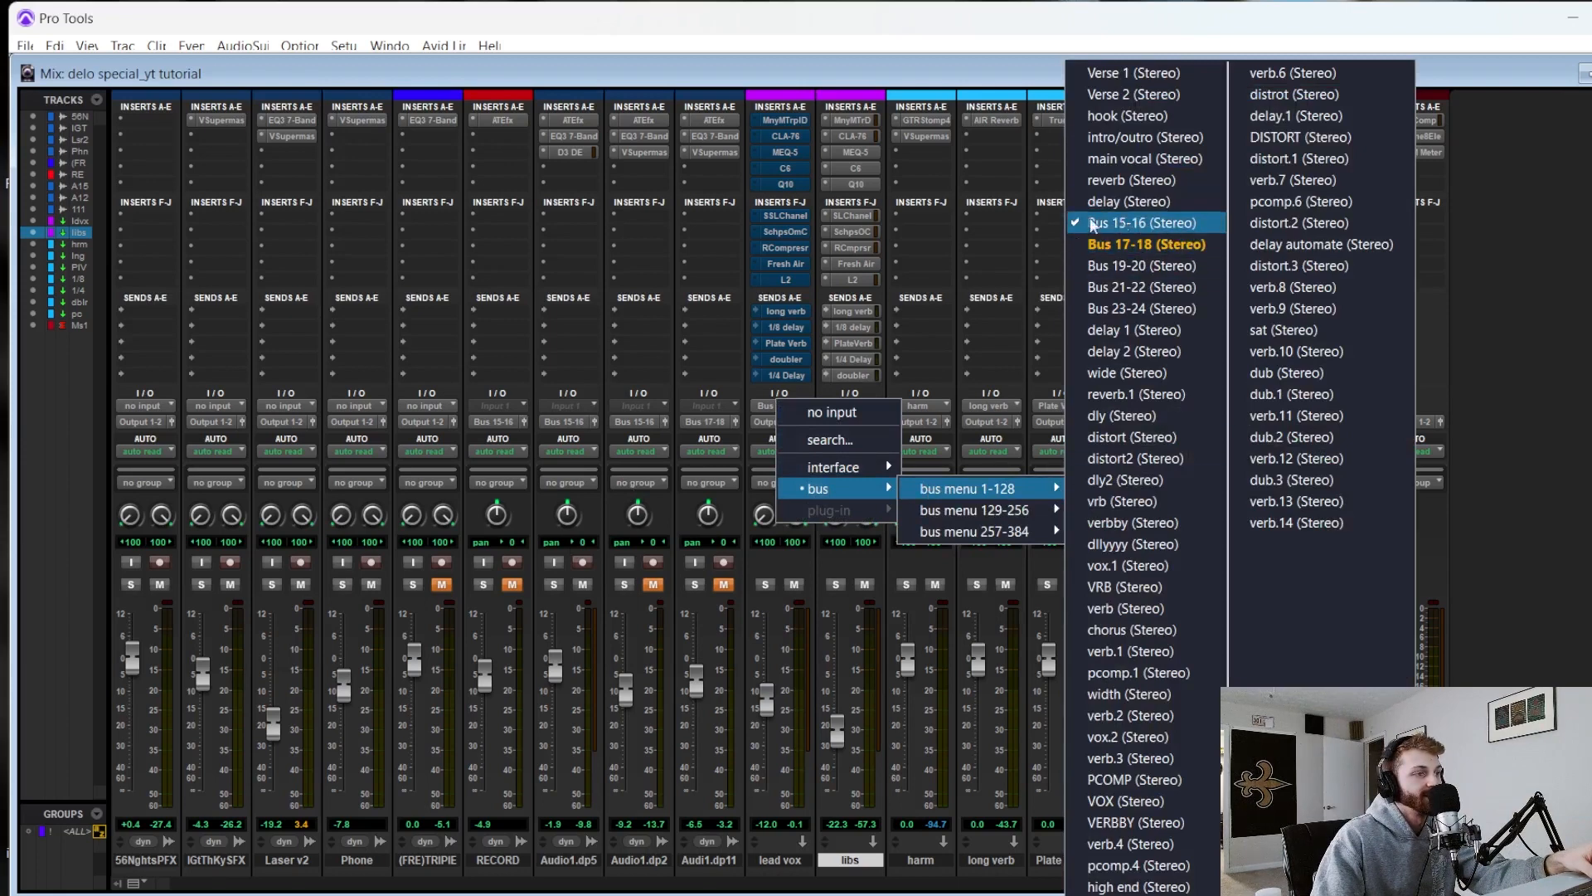
pyautogui.click(612, 69)
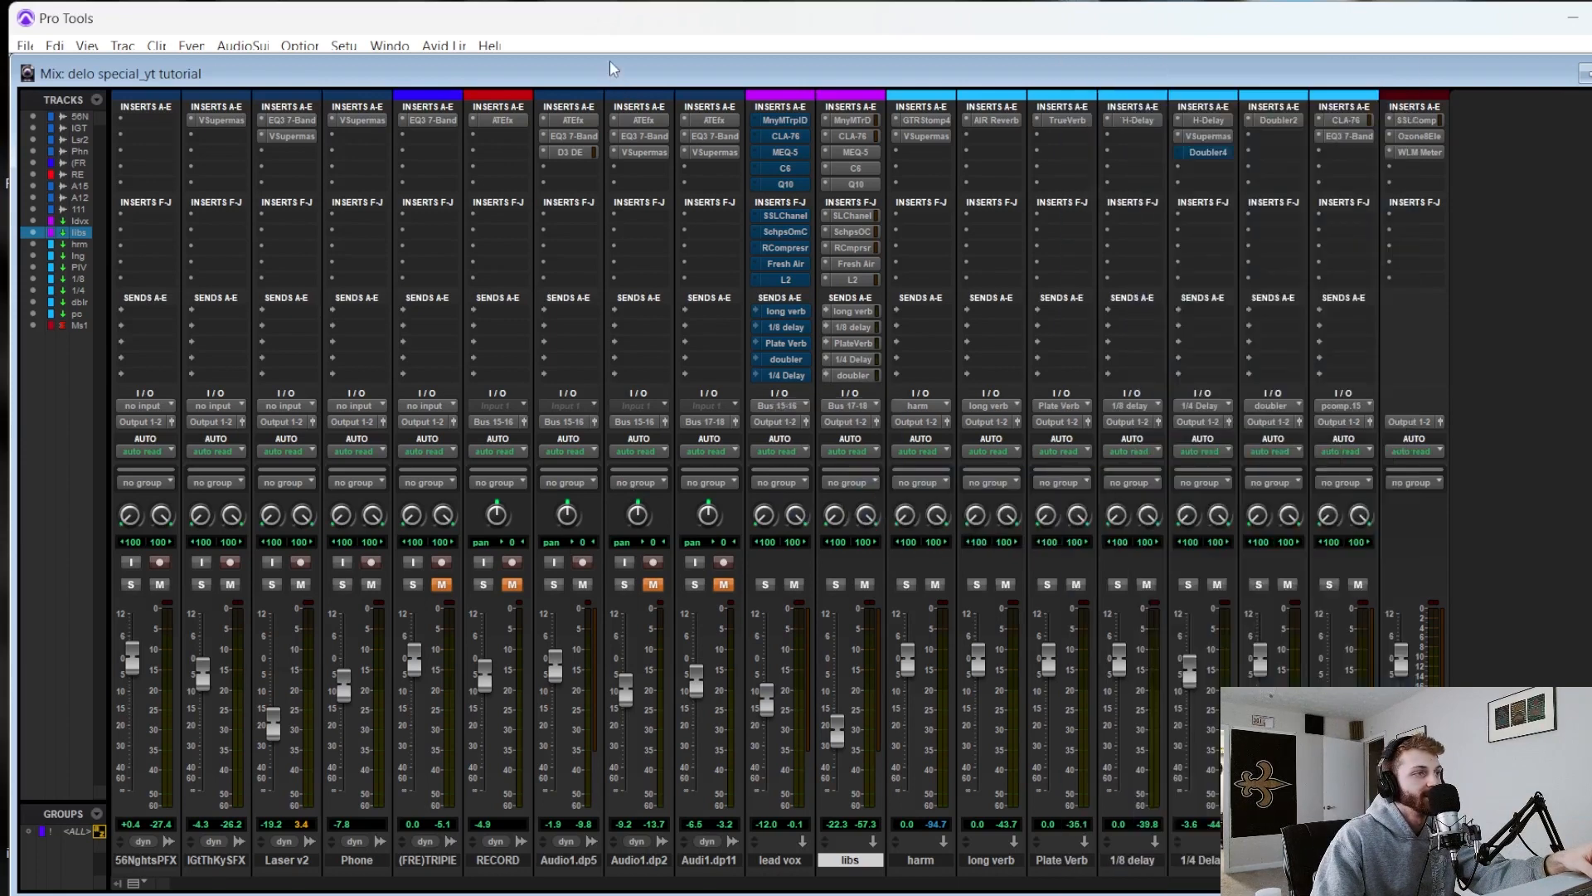
pyautogui.click(565, 423)
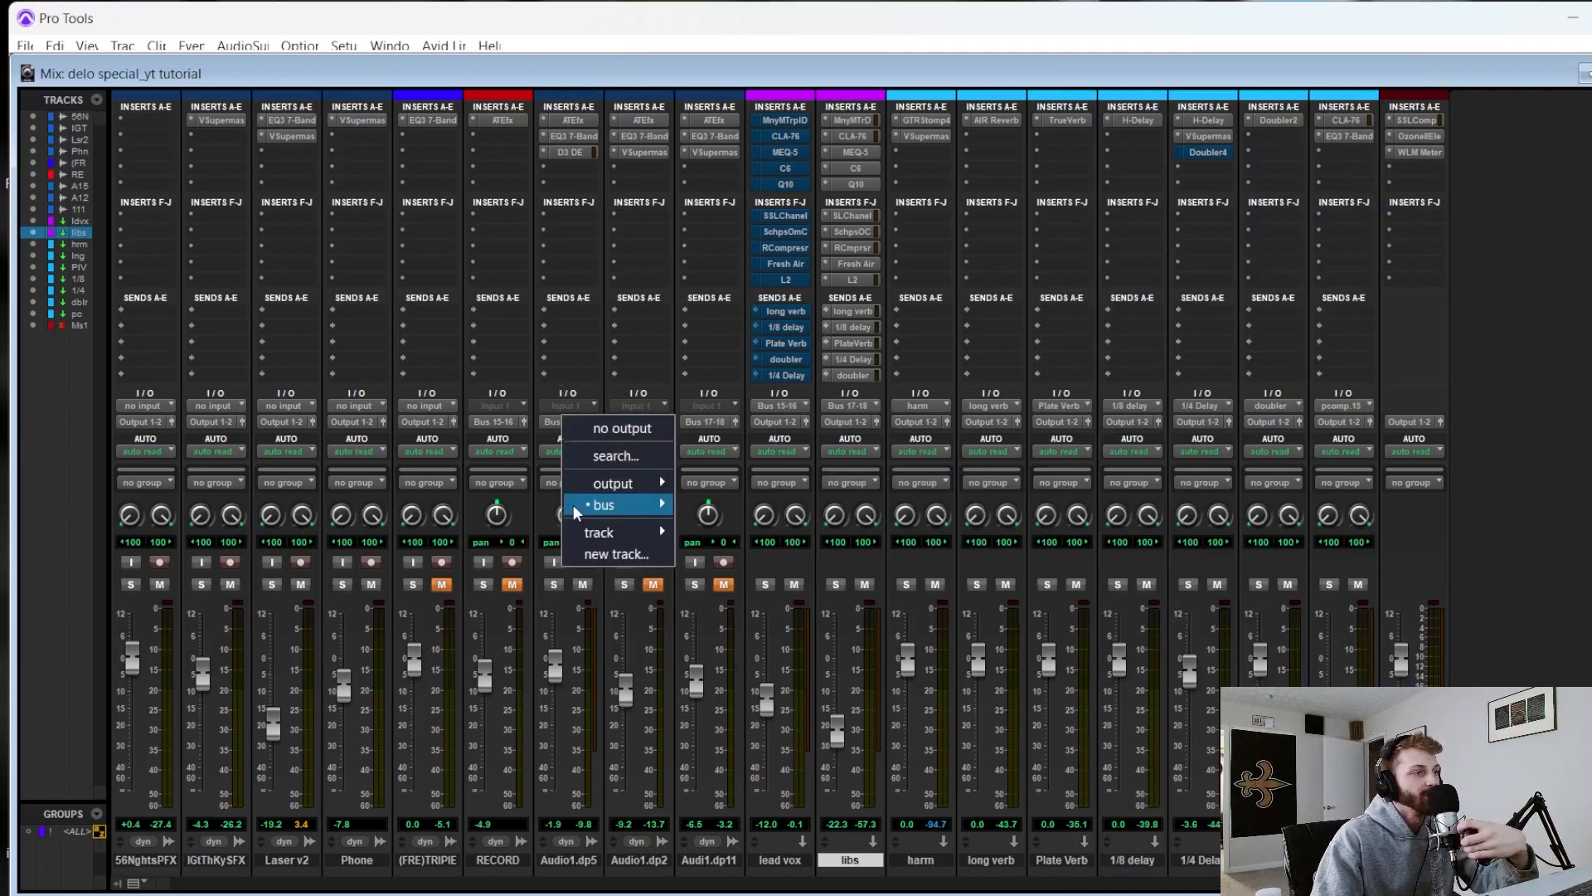
pyautogui.moveTo(574, 504)
pyautogui.moveTo(757, 512)
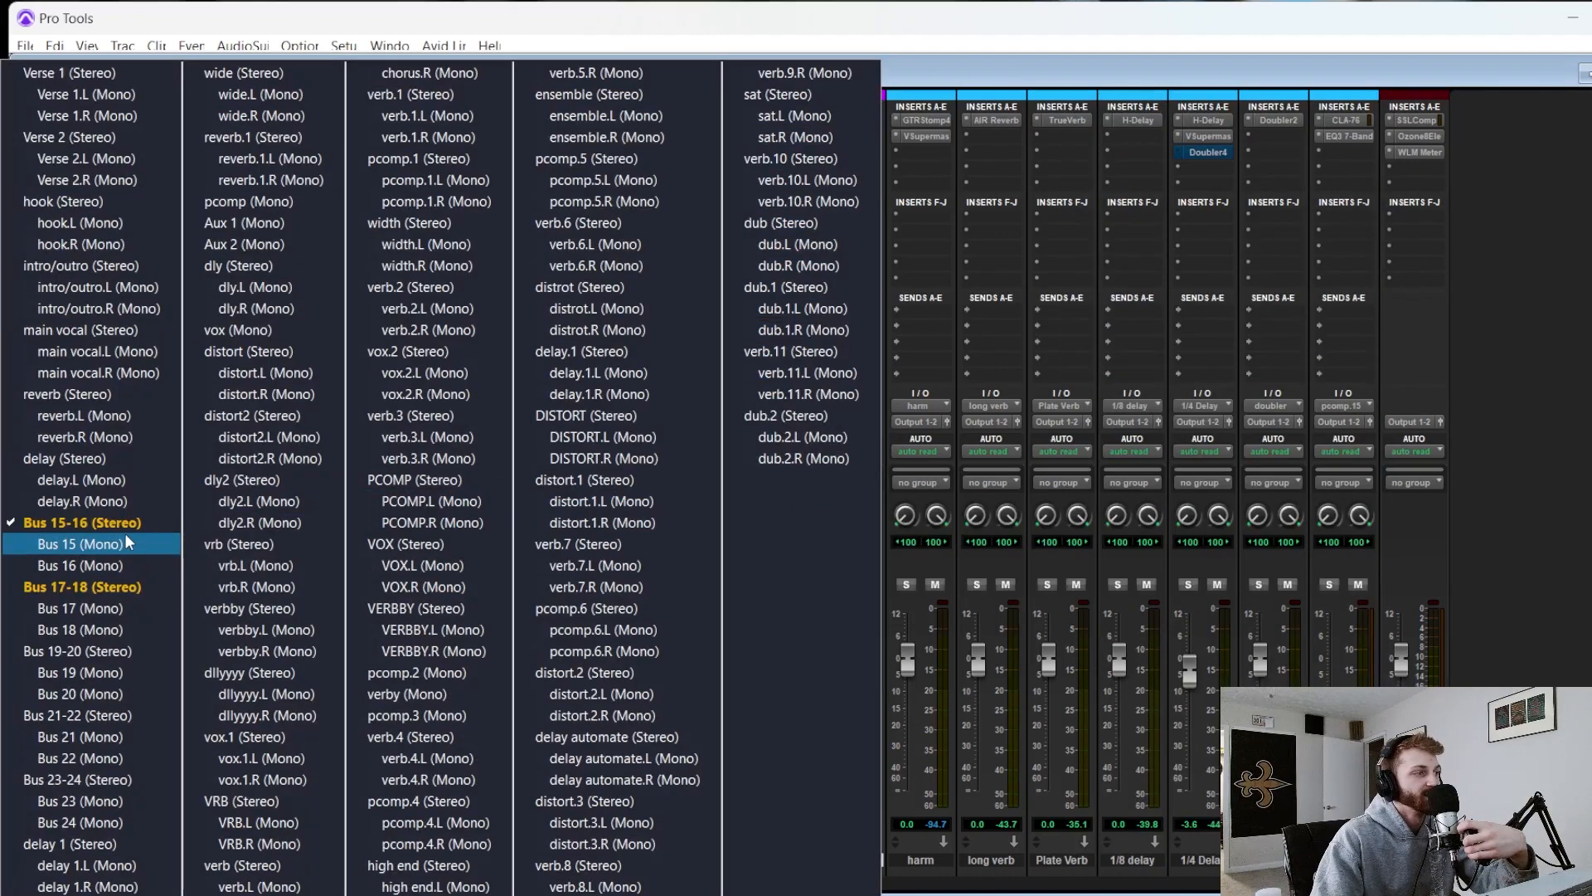
pyautogui.click(758, 14)
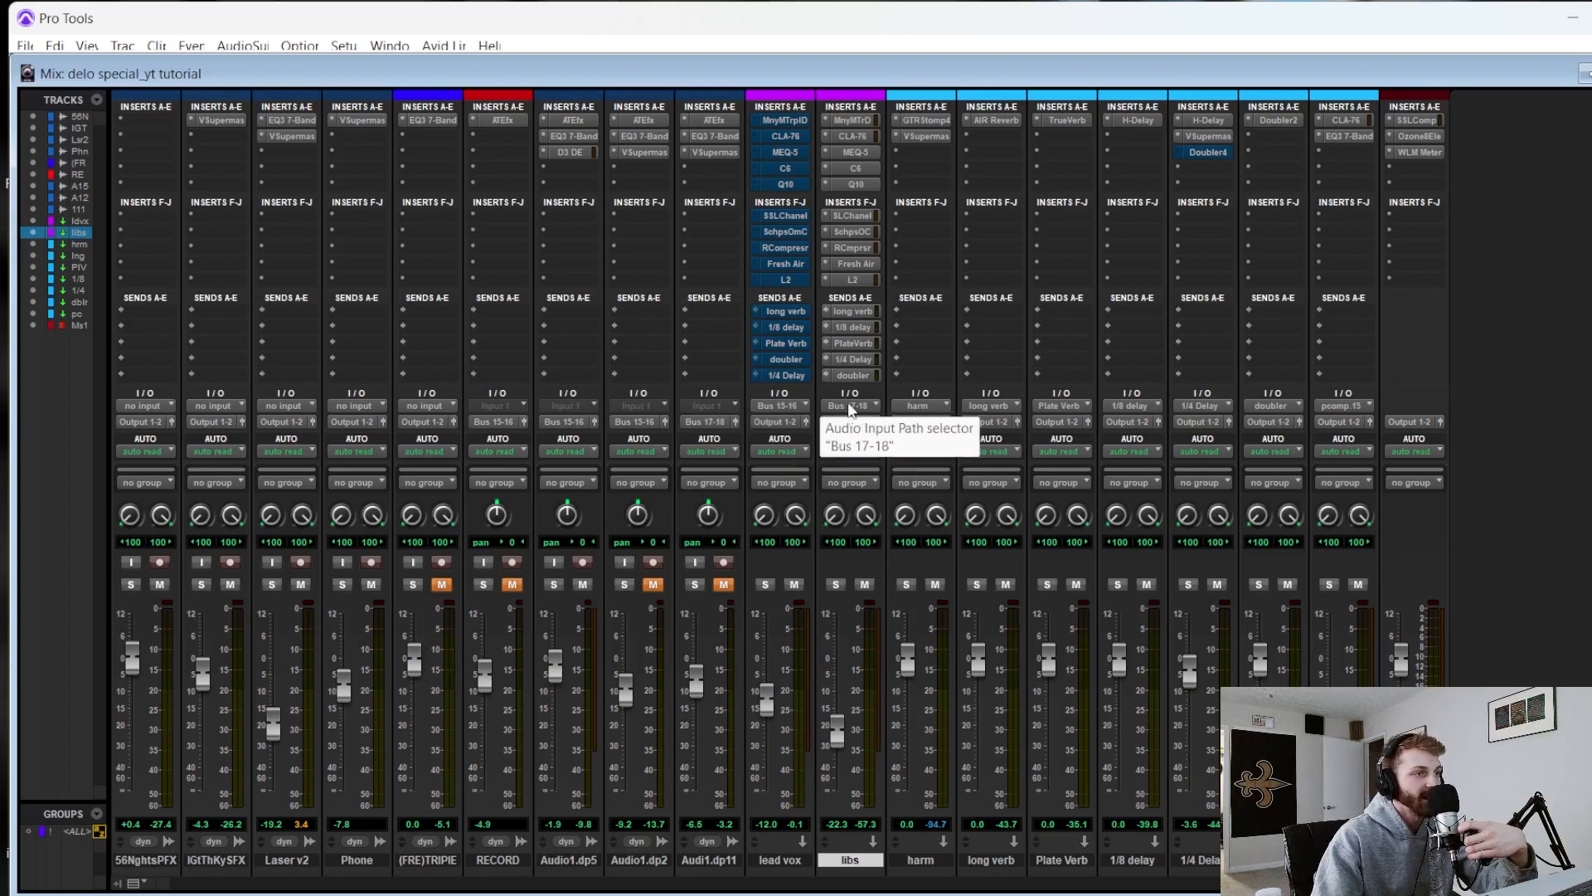
# - Check which stereo bus feeds the input of the libs track, leaving the assignment as it is
pyautogui.click(860, 407)
pyautogui.moveTo(953, 489)
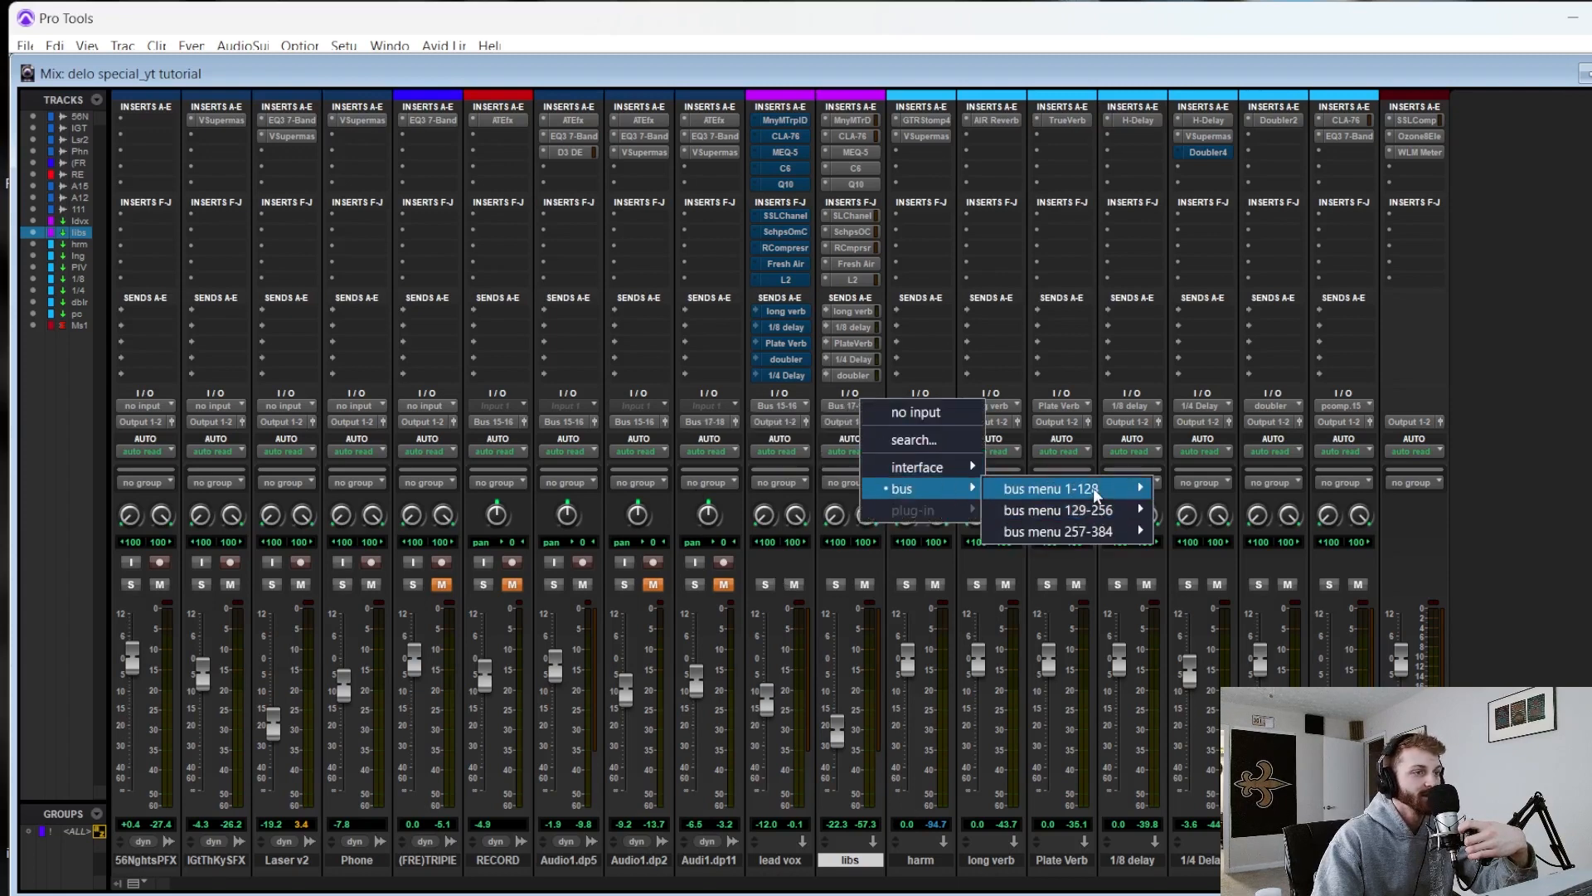
pyautogui.moveTo(1093, 489)
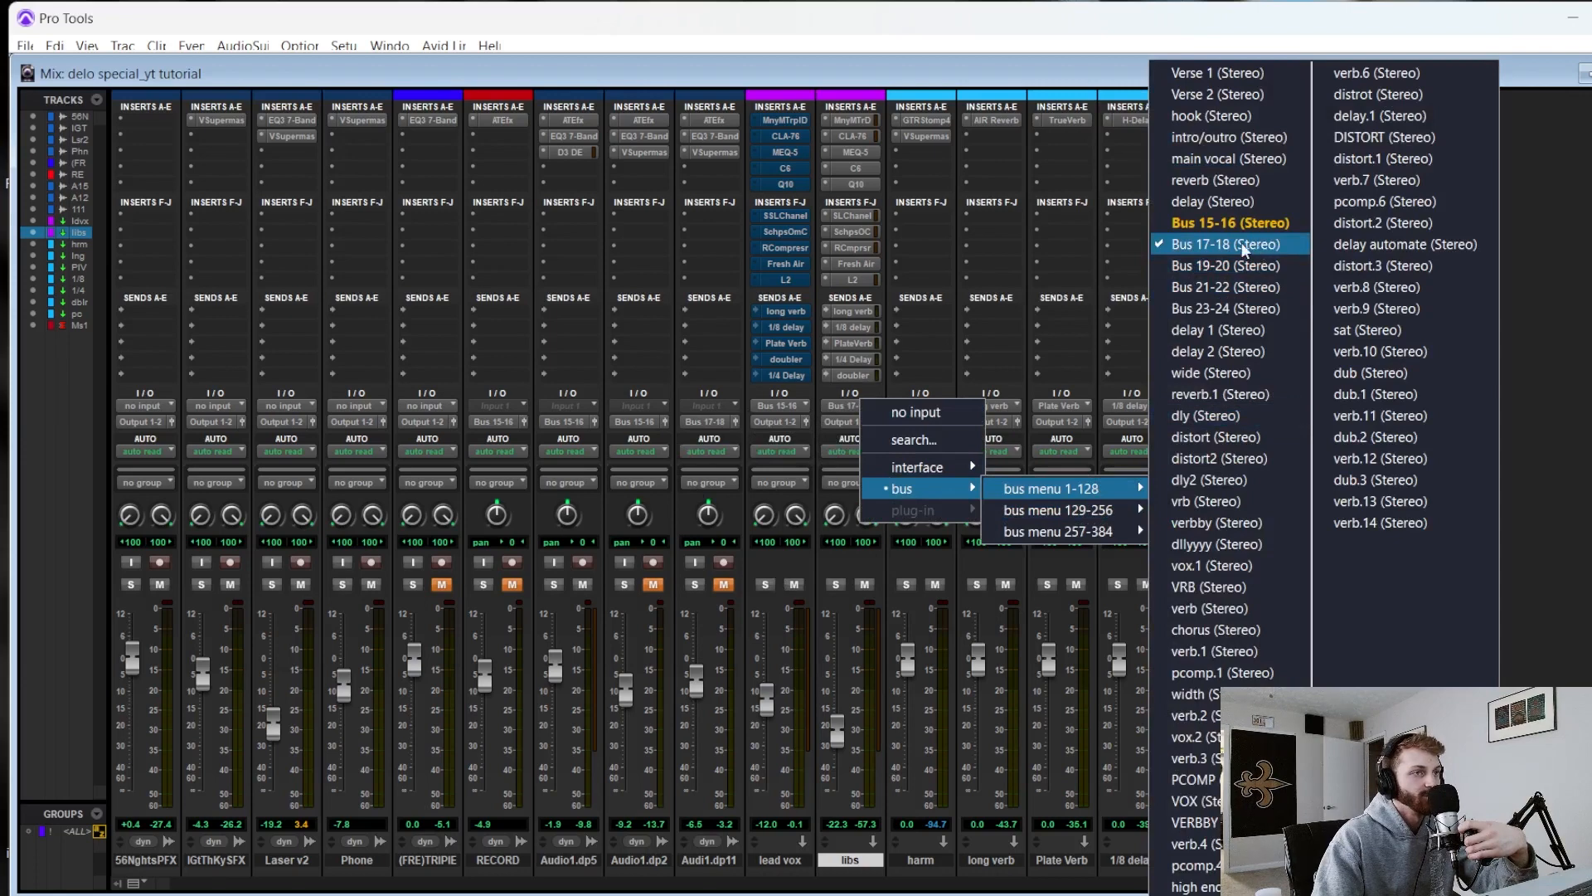
pyautogui.click(825, 32)
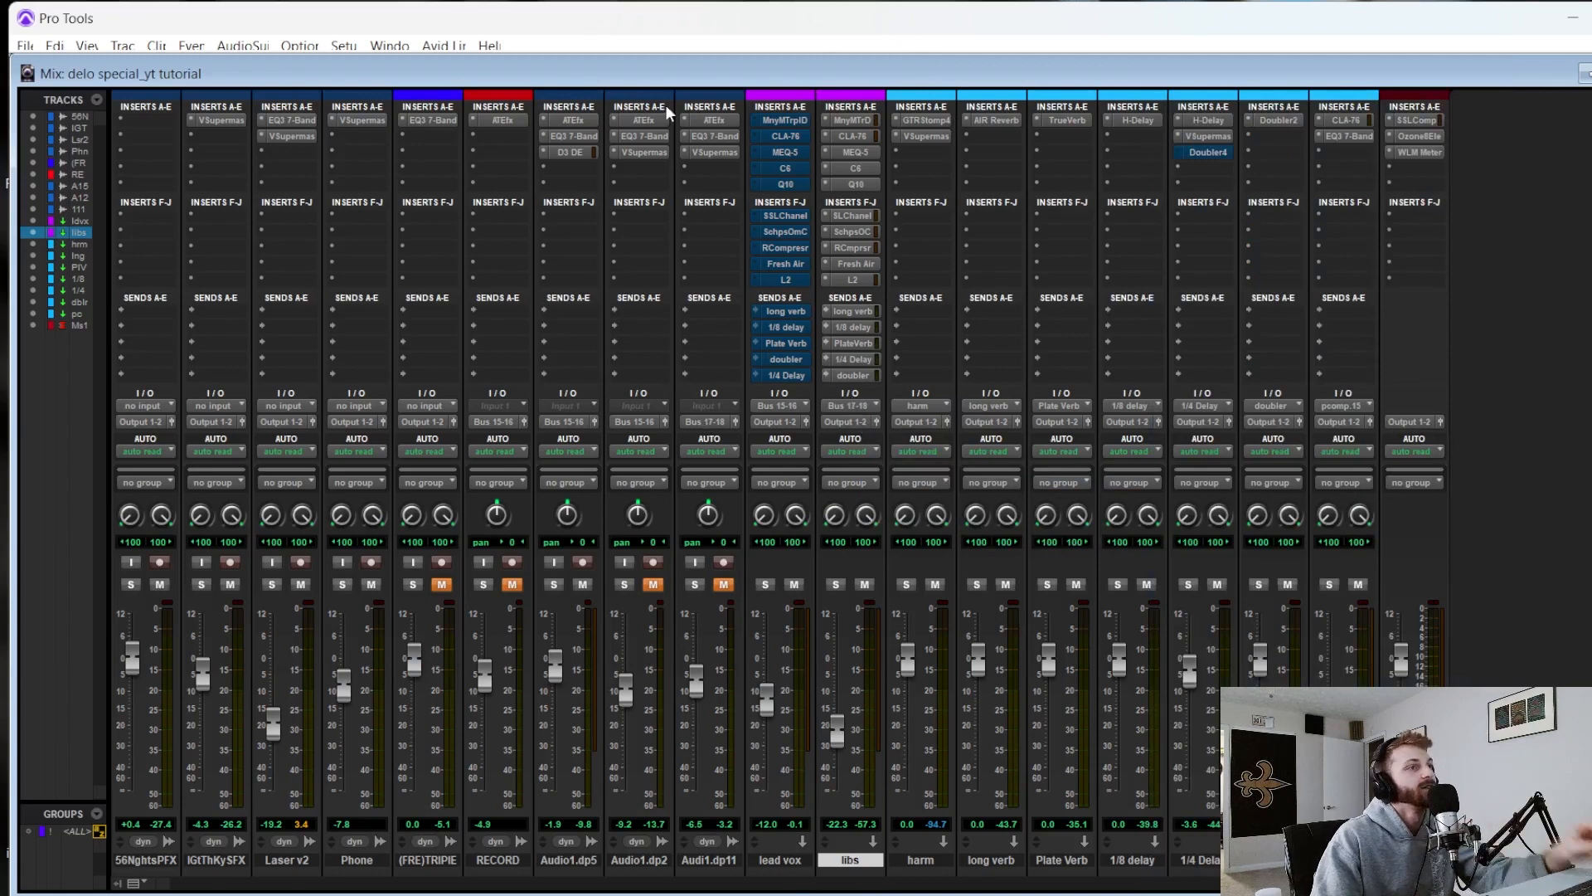
# - Highlight the Audio 1.dup5 and Audio 1.dup2 tracks together with the lead vox track in the mixer
pyautogui.click(572, 862)
pyautogui.keyDown('ctrl'); pyautogui.click(783, 863); pyautogui.keyUp('ctrl')
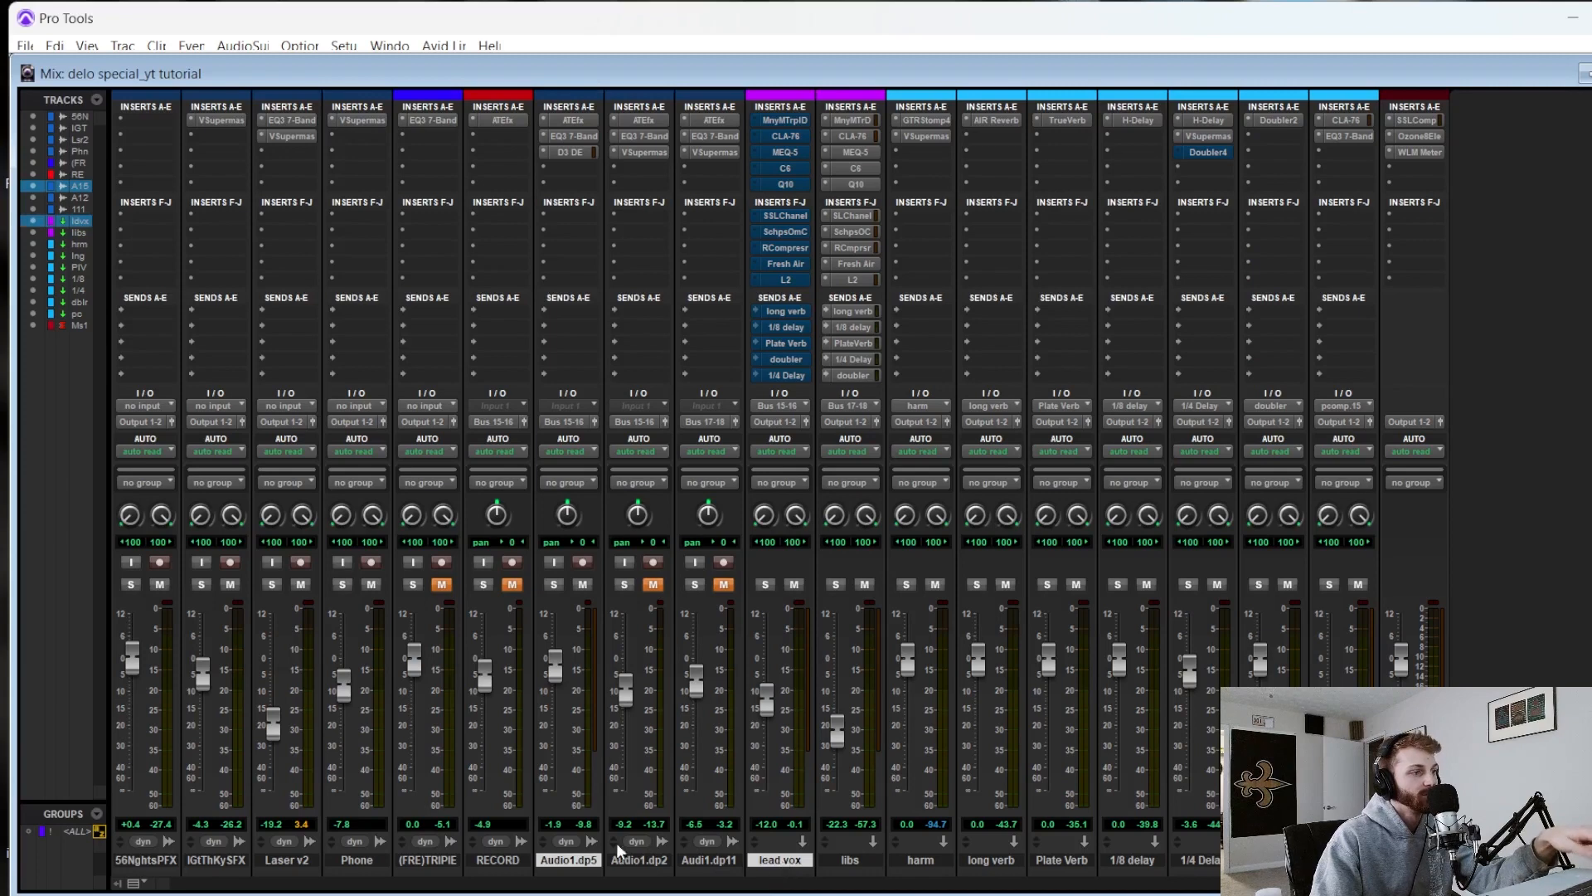
pyautogui.keyDown('ctrl'); pyautogui.click(637, 865); pyautogui.keyUp('ctrl')
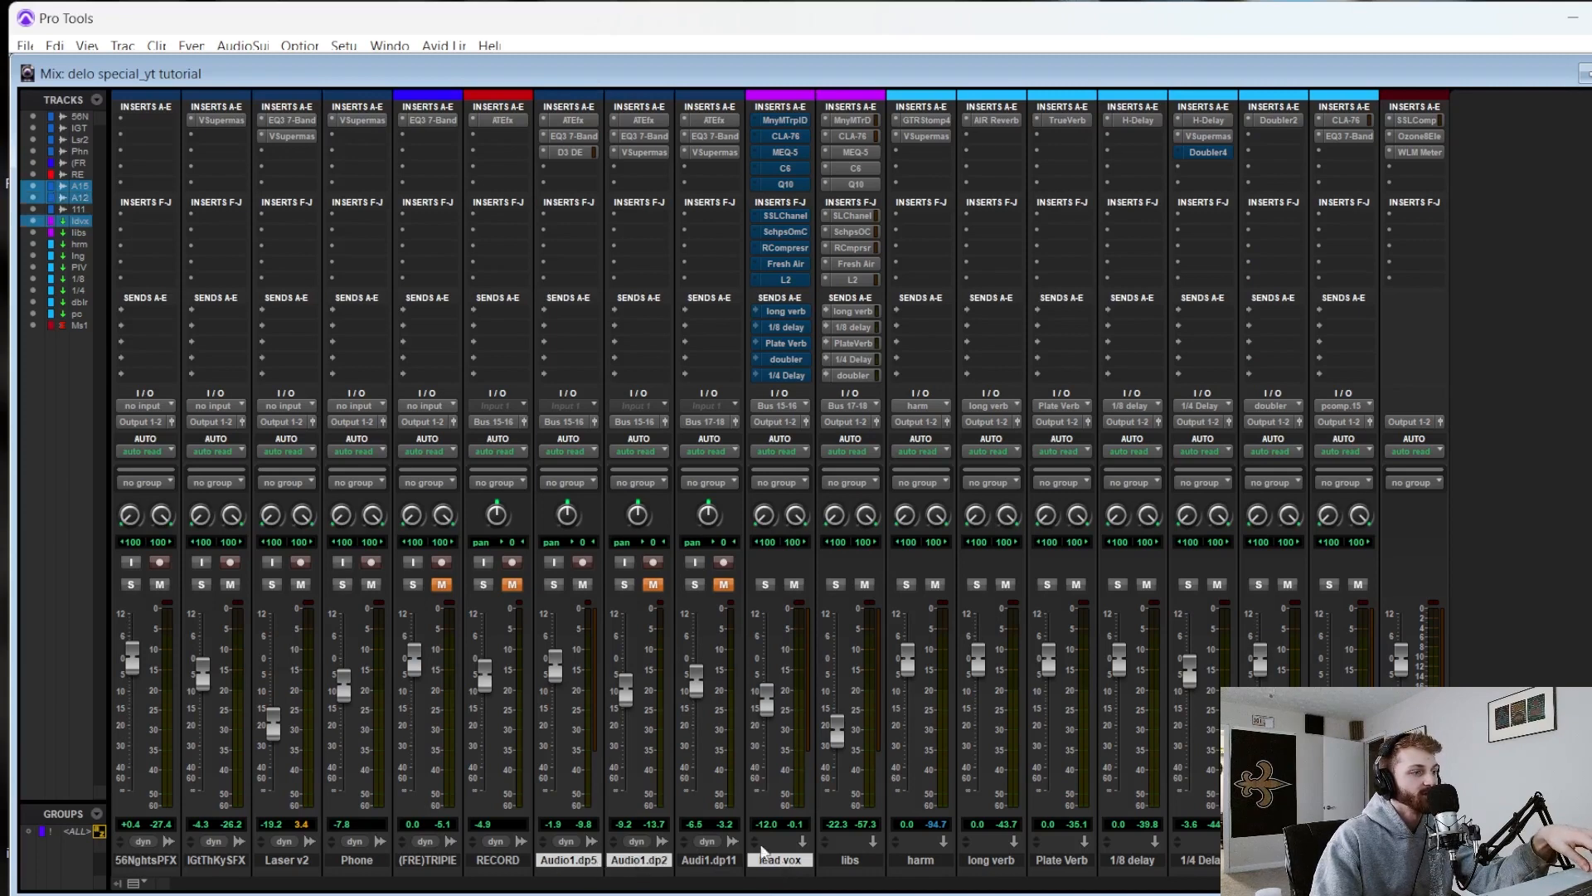
# - Highlight Audio 1.dup11 together with the libs track, followed by Audio 1.dup5 and Audio 1.dup11 individually
pyautogui.click(718, 865)
pyautogui.keyDown('ctrl'); pyautogui.click(854, 868); pyautogui.keyUp('ctrl')
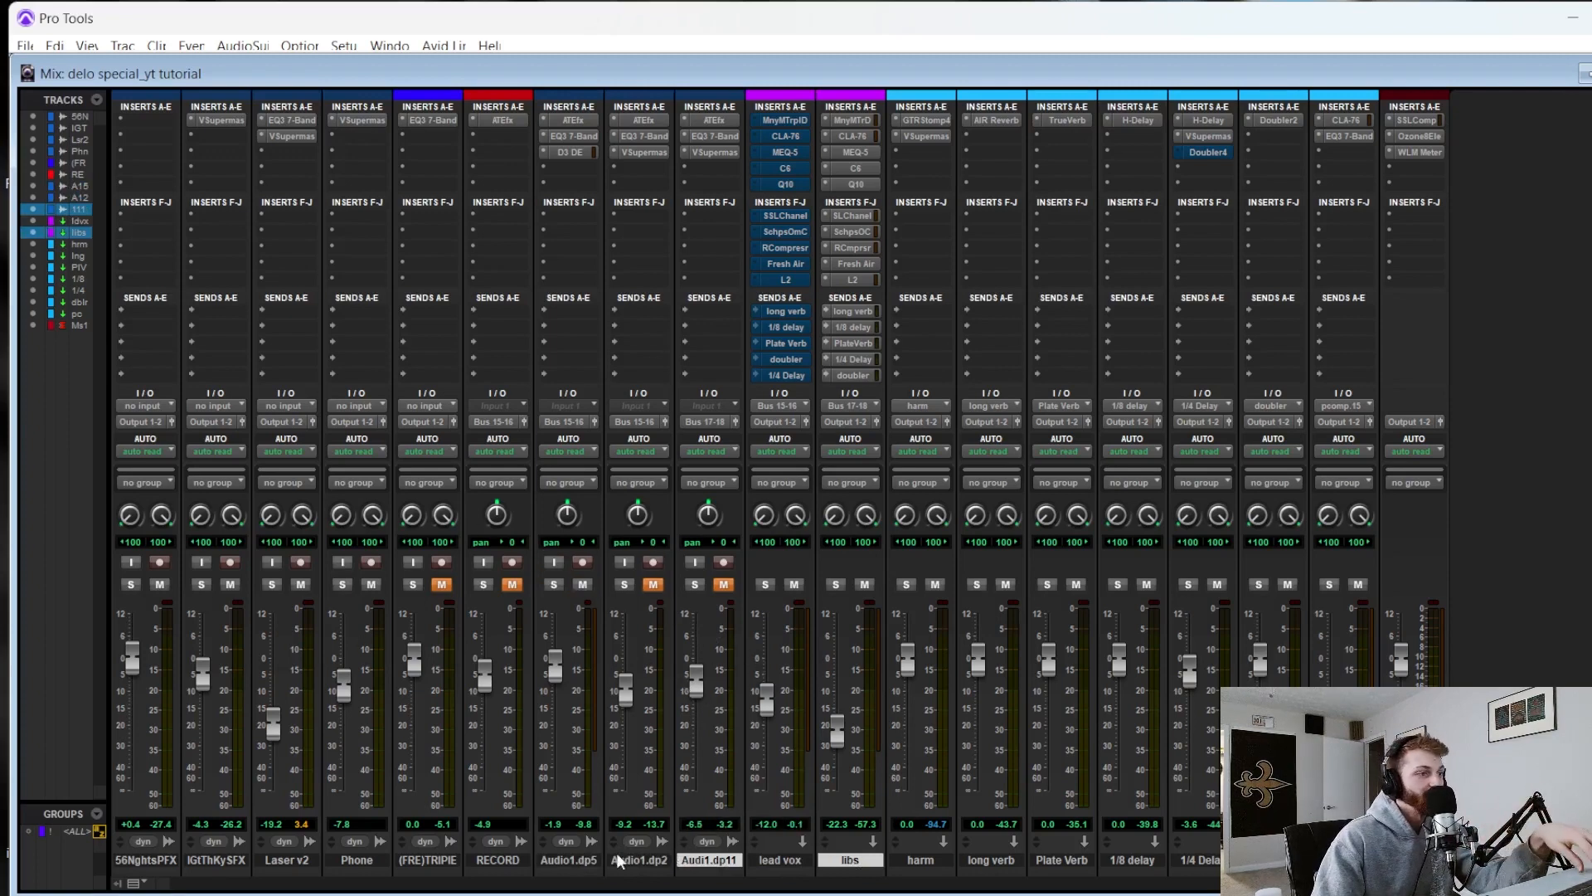
pyautogui.click(570, 860)
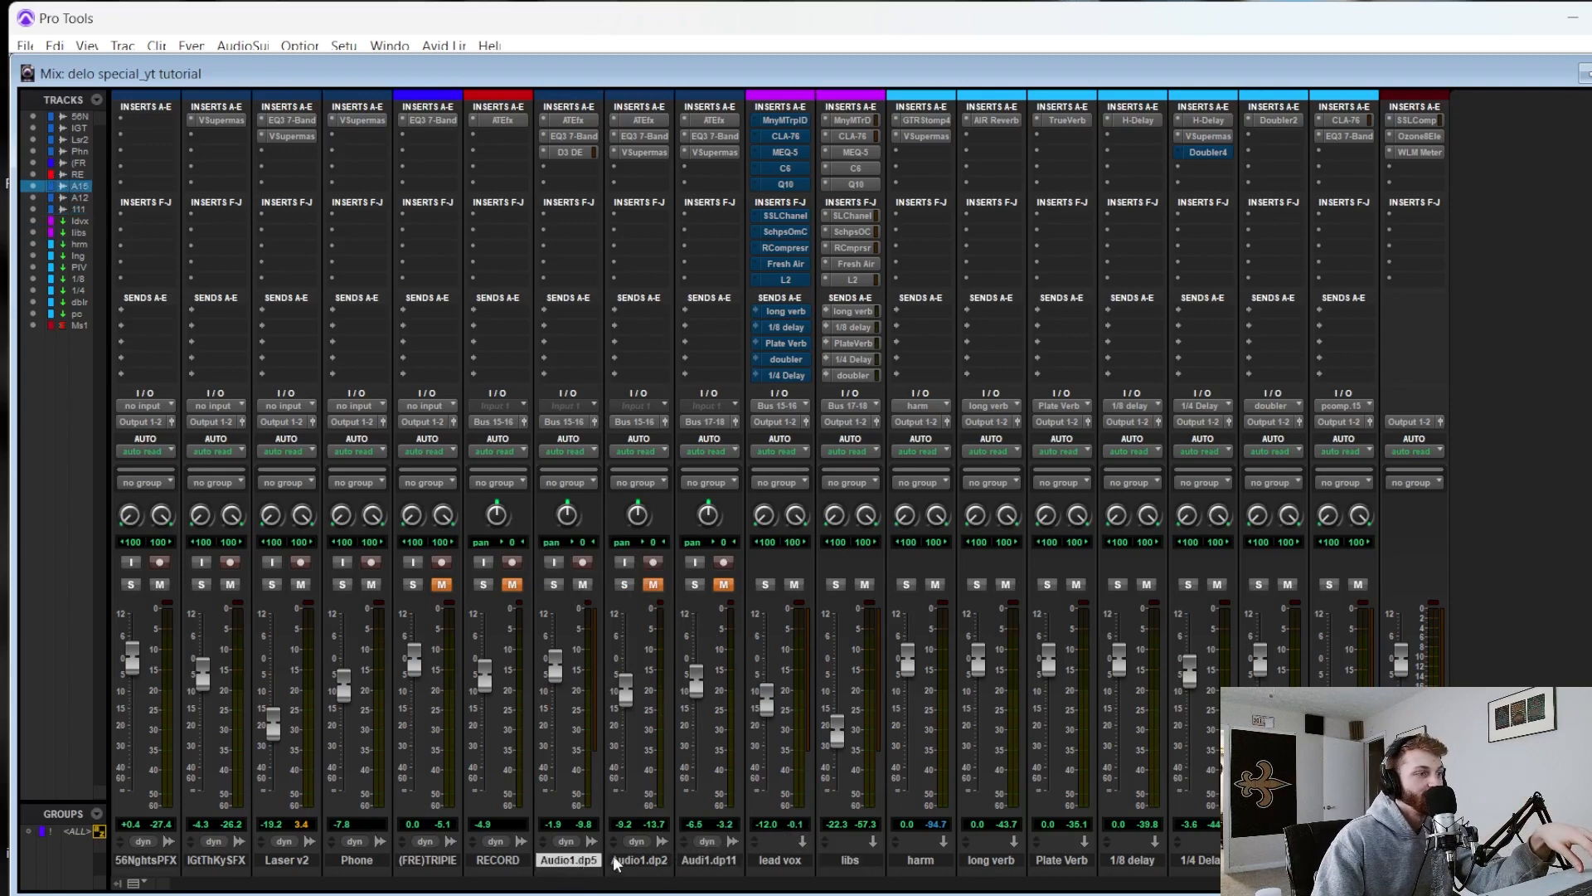
pyautogui.click(706, 863)
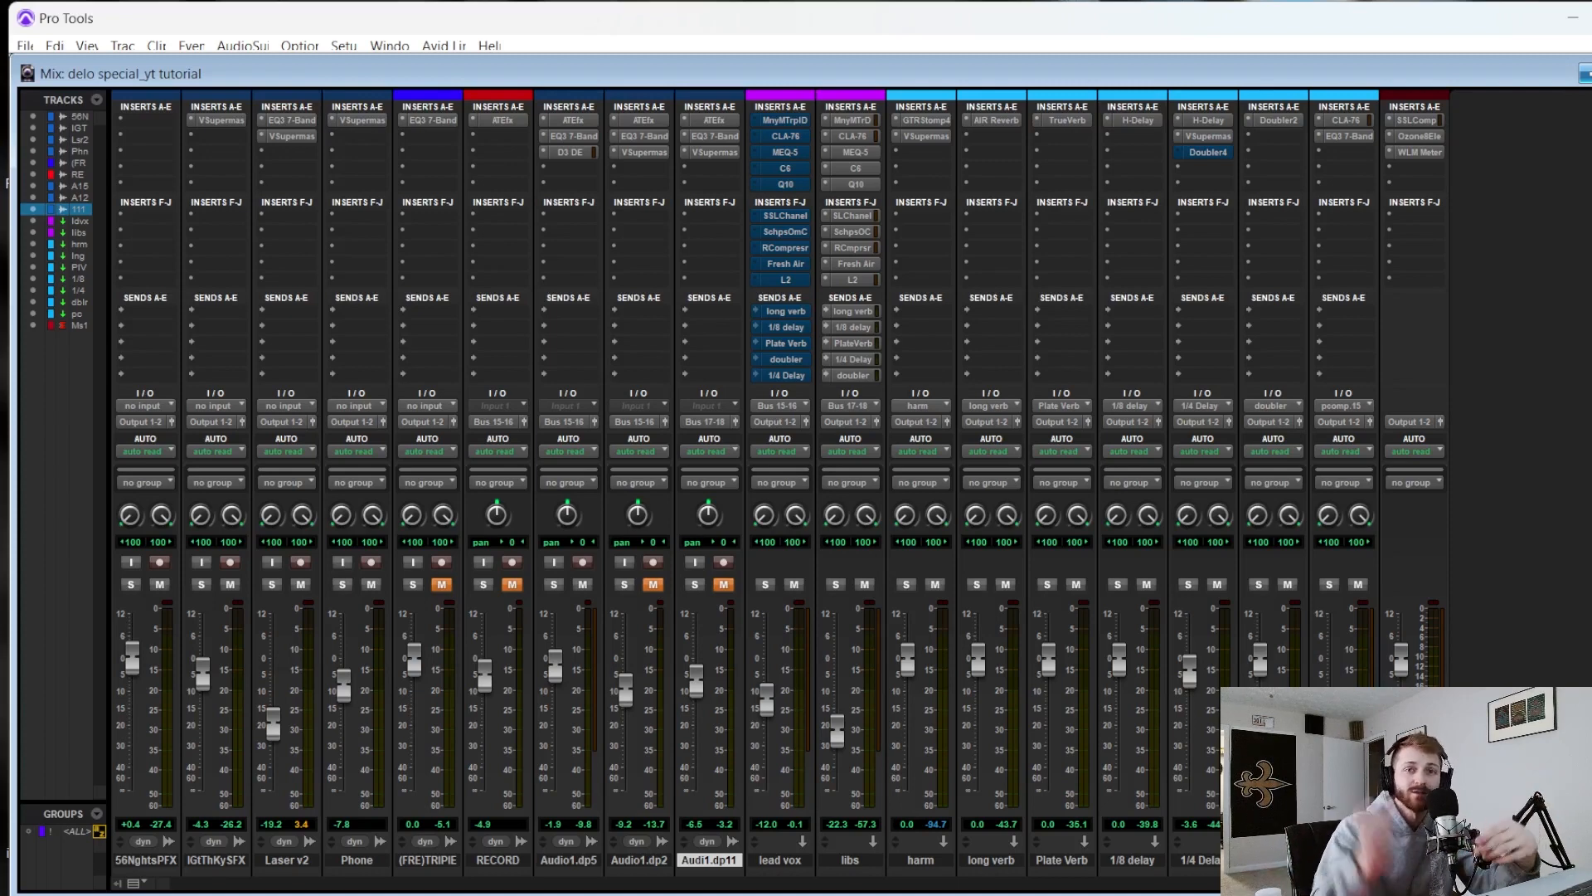
# - Return to the Edit window and bypass the insert plug-ins on the Audio 1.dup5, Audio 1.dup2 and Audio 1.dup11 tracks
pyautogui.hotkey('ctrl', '=')
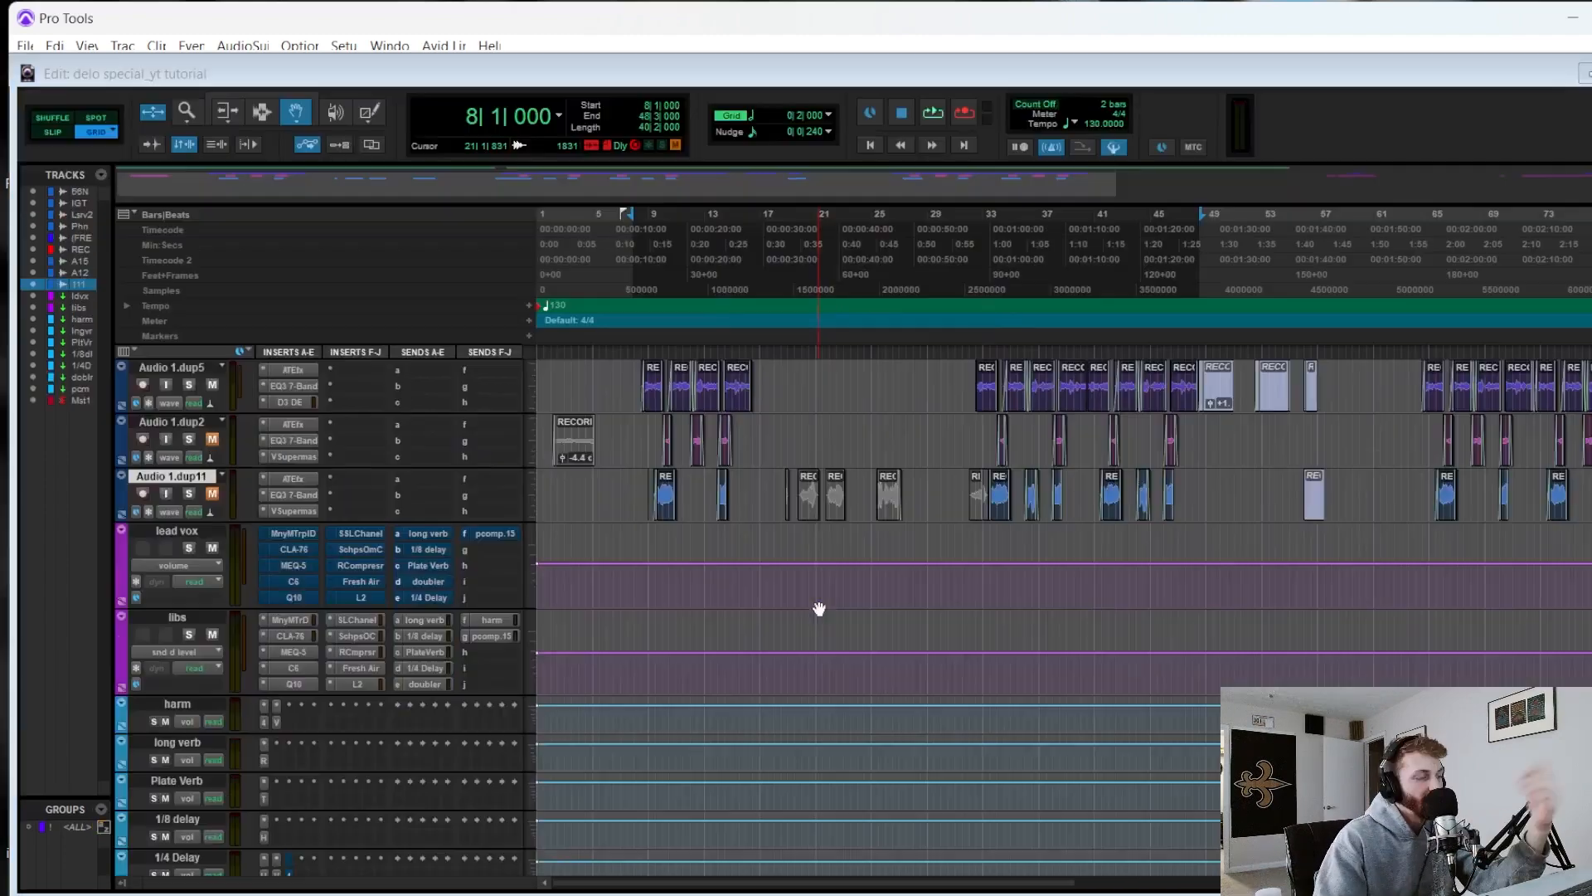
pyautogui.scroll(5, 721, 612)
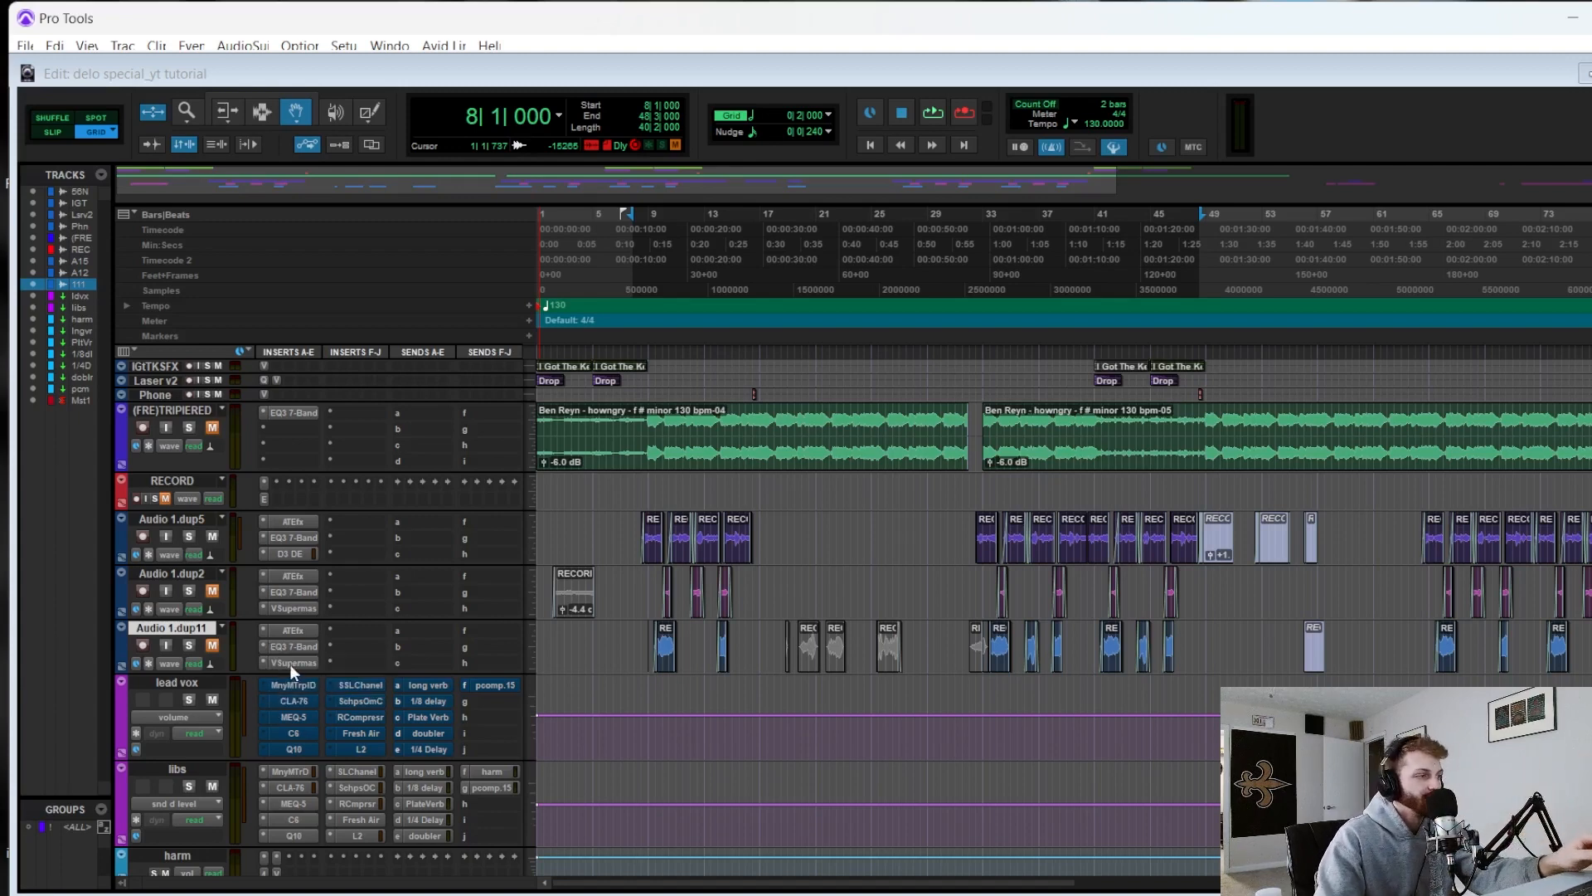
pyautogui.keyDown('ctrl'); pyautogui.click(300, 555); pyautogui.keyUp('ctrl')
pyautogui.keyDown('ctrl'); pyautogui.click(290, 538); pyautogui.keyUp('ctrl')
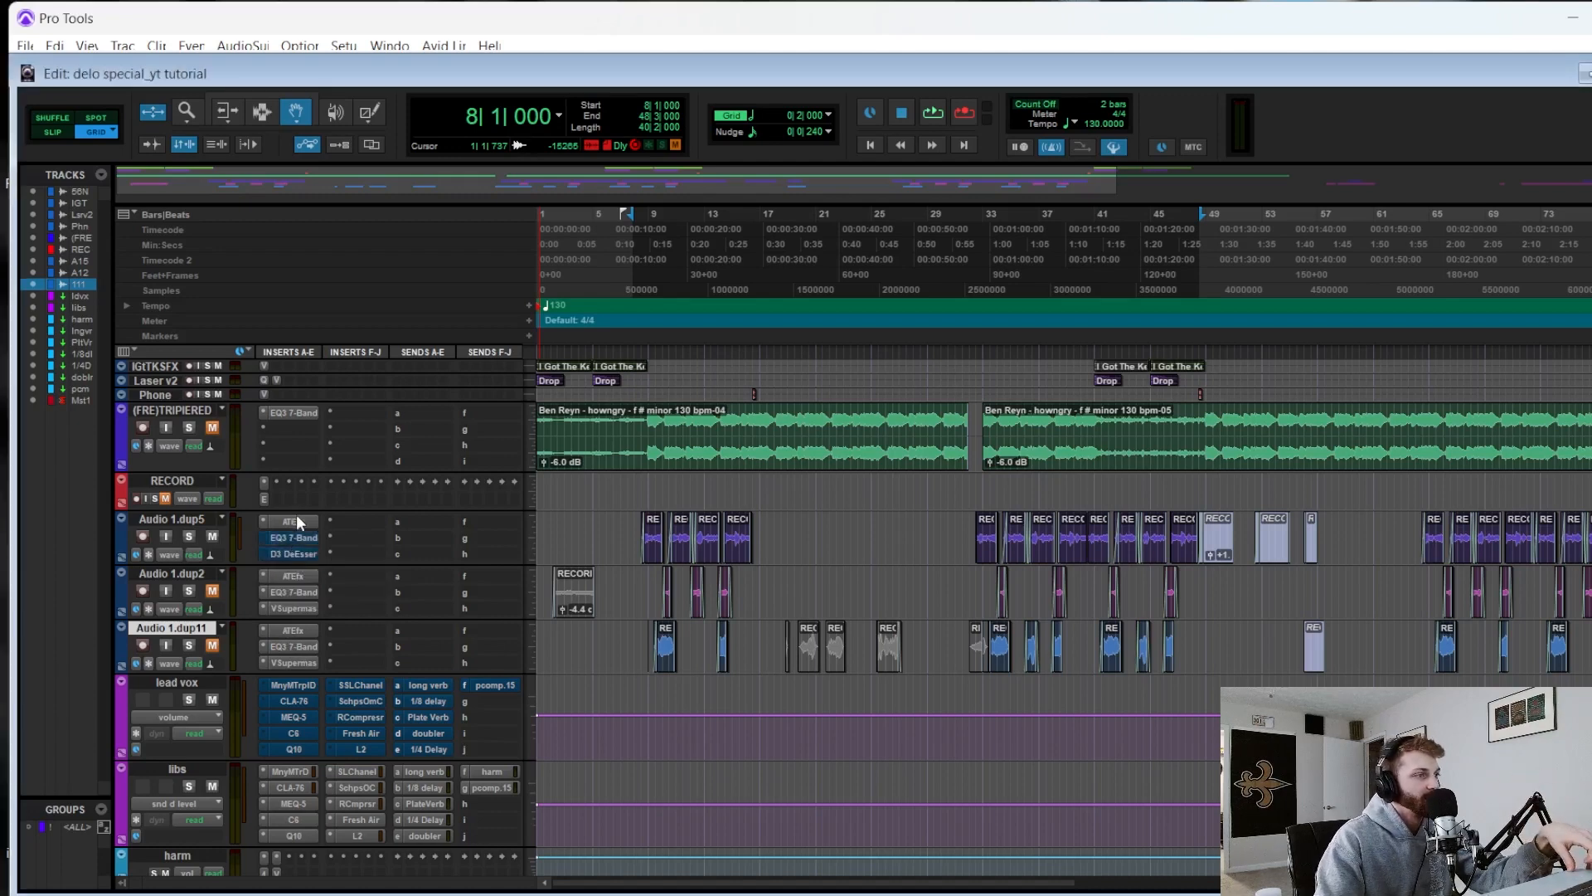
pyautogui.keyDown('ctrl'); pyautogui.click(296, 521); pyautogui.keyUp('ctrl')
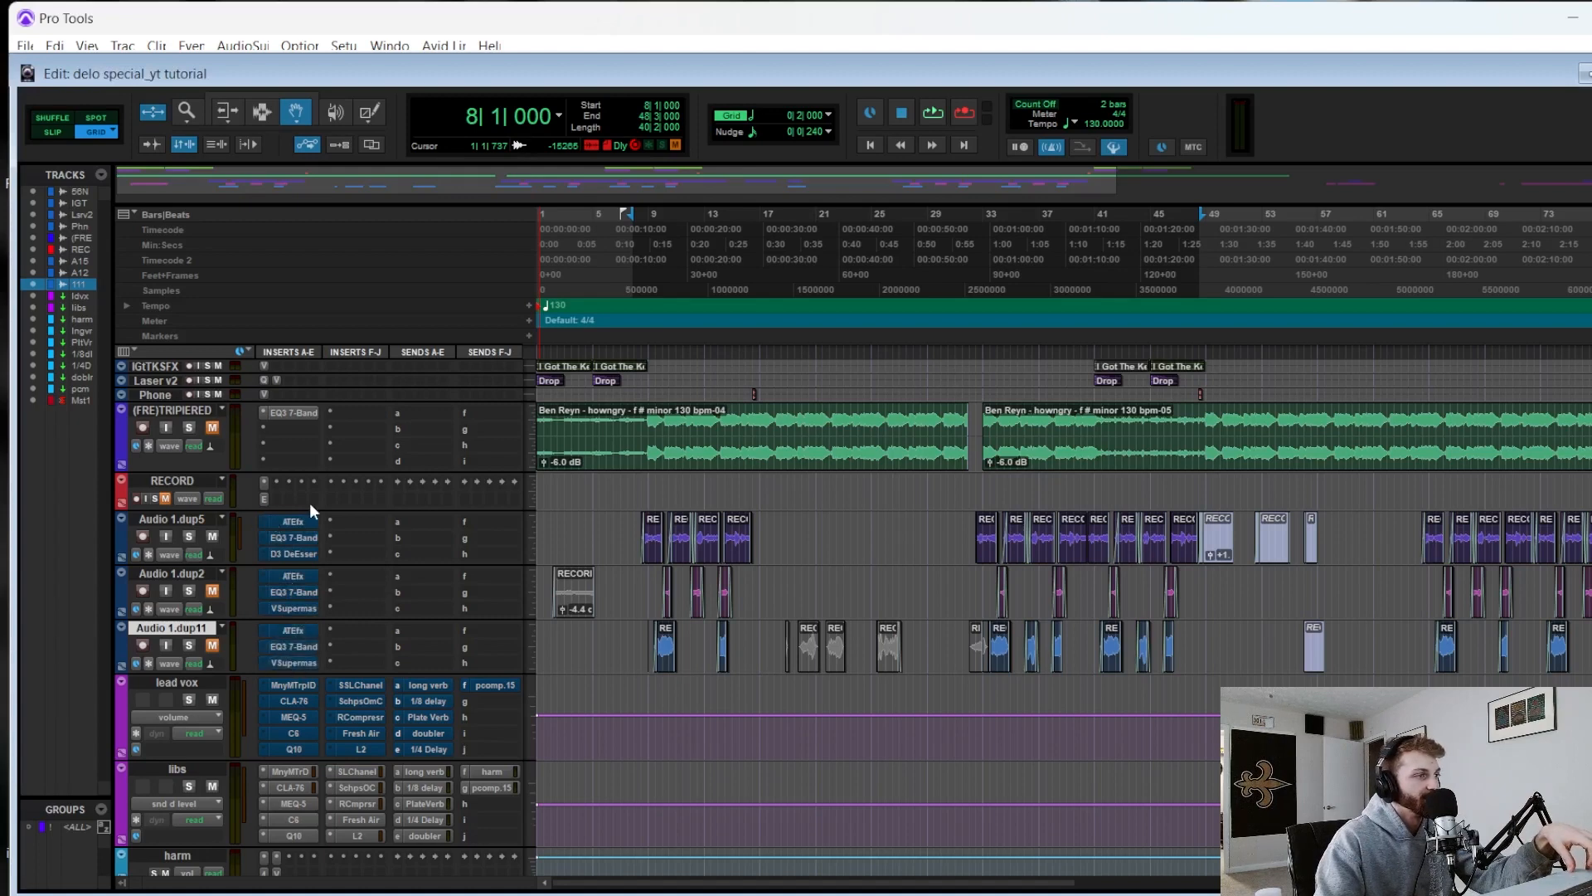
# - Compare the Auto-Tune EFX+ inserts on the Audio 1.dup5 and RECORD tracks, and select the RECORD track
pyautogui.click(293, 521)
pyautogui.moveTo(922, 167); pyautogui.dragTo(813, 237)
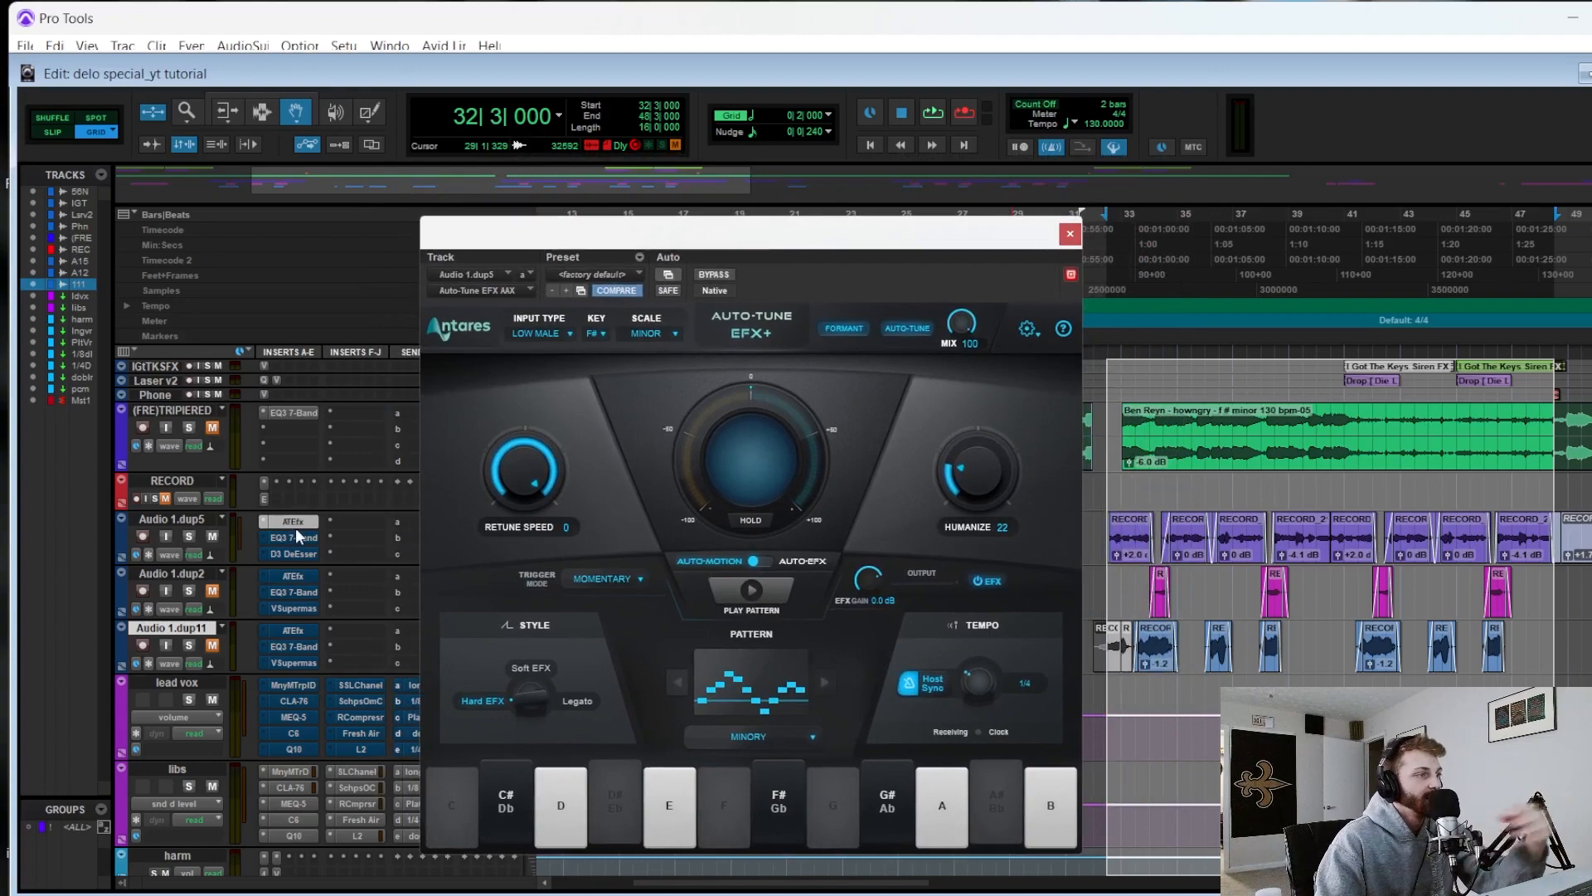
pyautogui.click(264, 482)
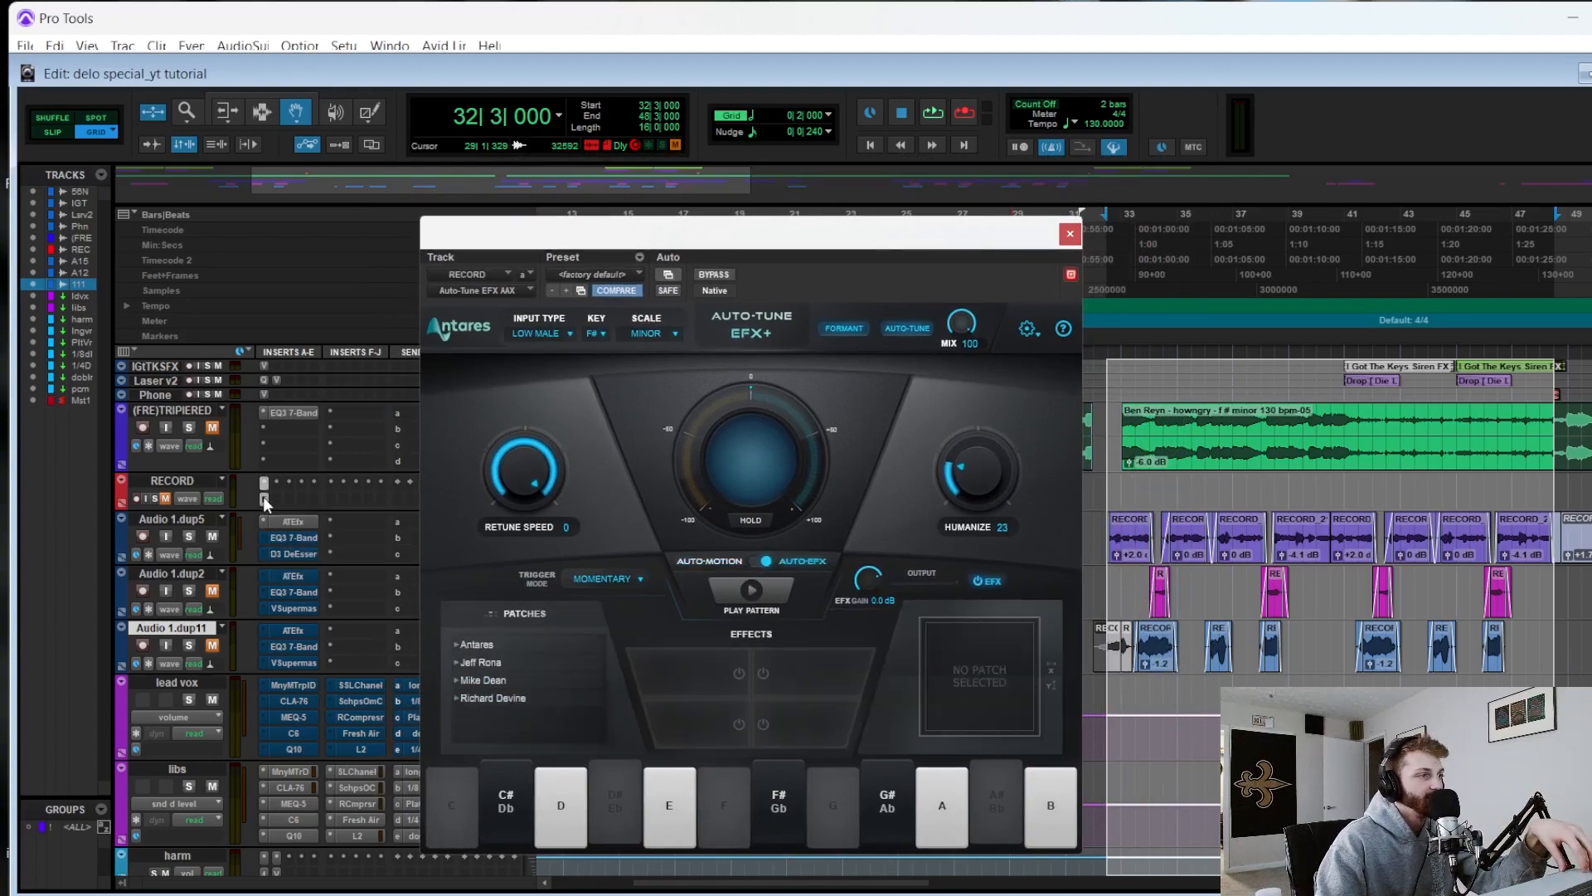
pyautogui.click(152, 489)
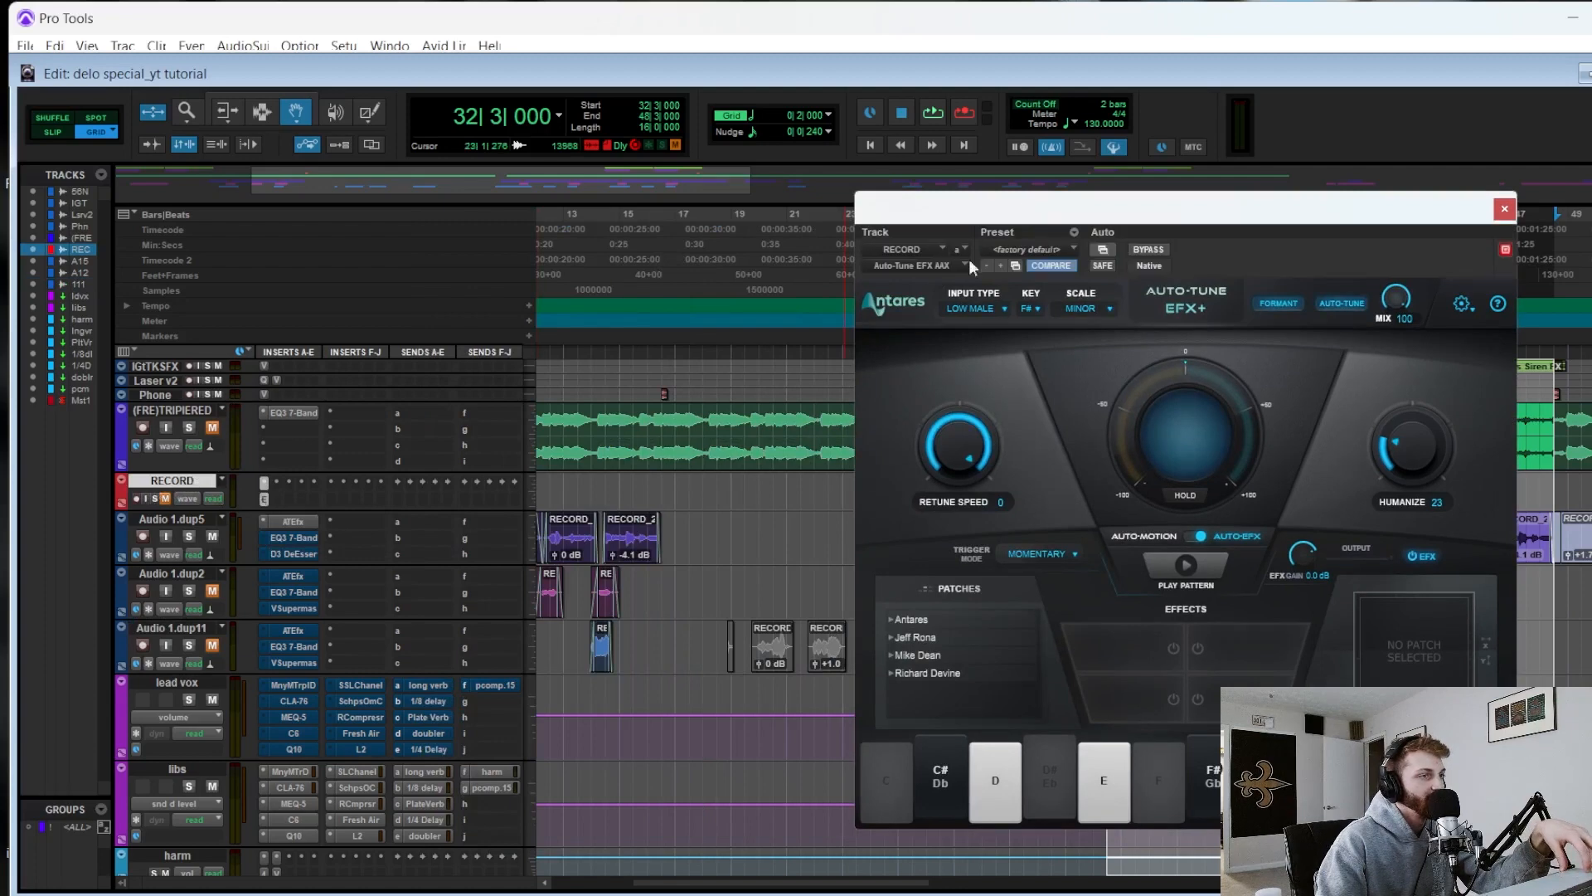
# - Compare the beat clip's key with the RECORD track's Auto-Tune EFX+ key and scale, and examine its input type options
pyautogui.moveTo(1042, 222); pyautogui.dragTo(843, 507)
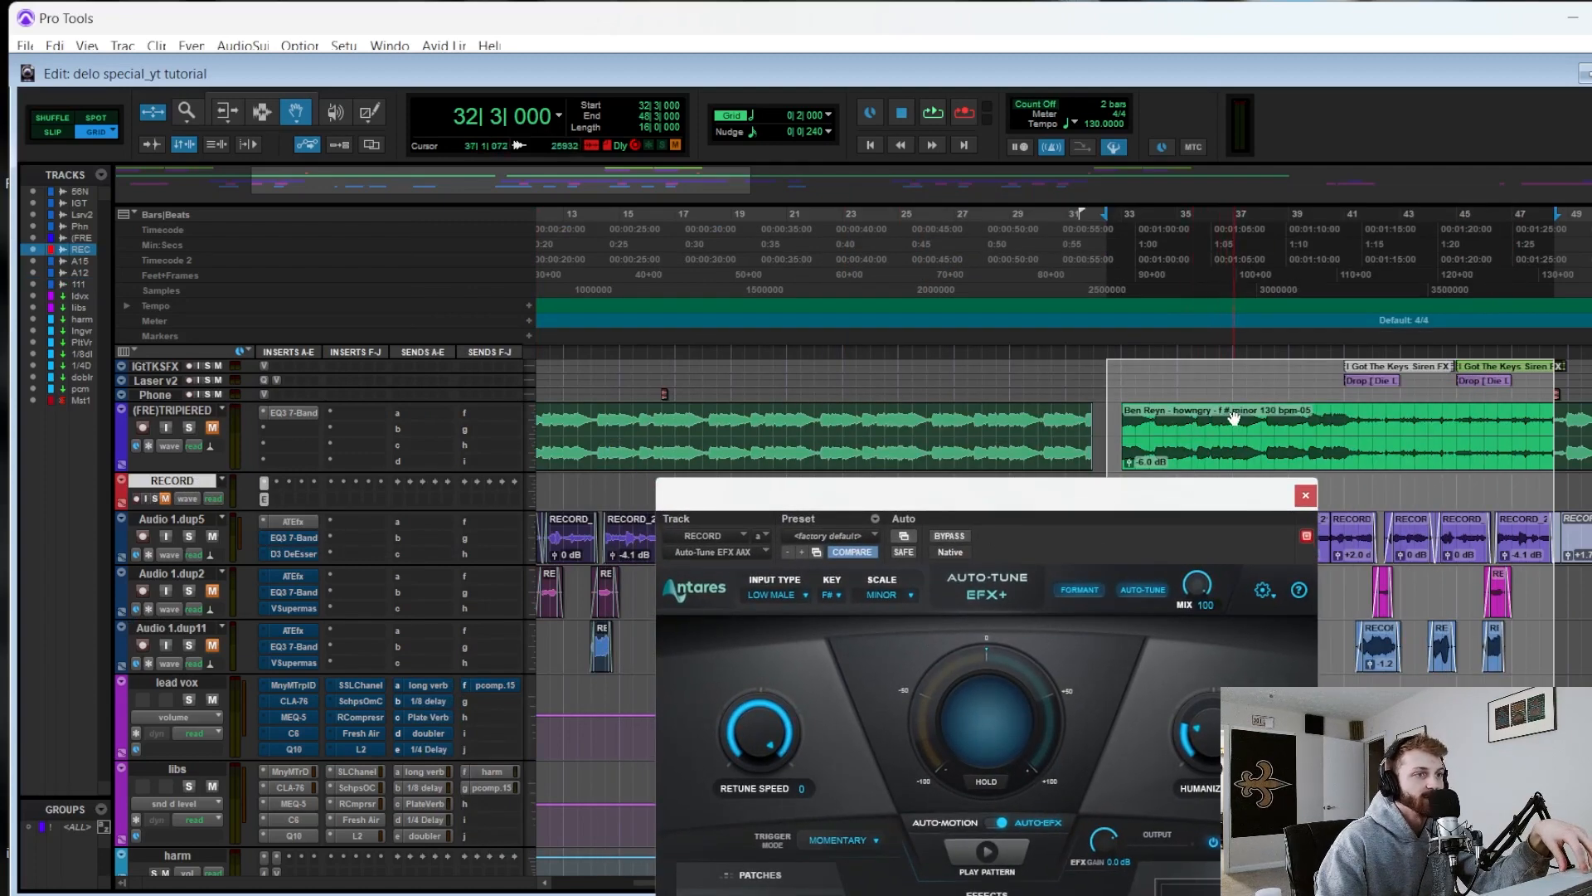
pyautogui.click(831, 594)
pyautogui.moveTo(864, 493); pyautogui.dragTo(832, 288)
pyautogui.click(750, 531)
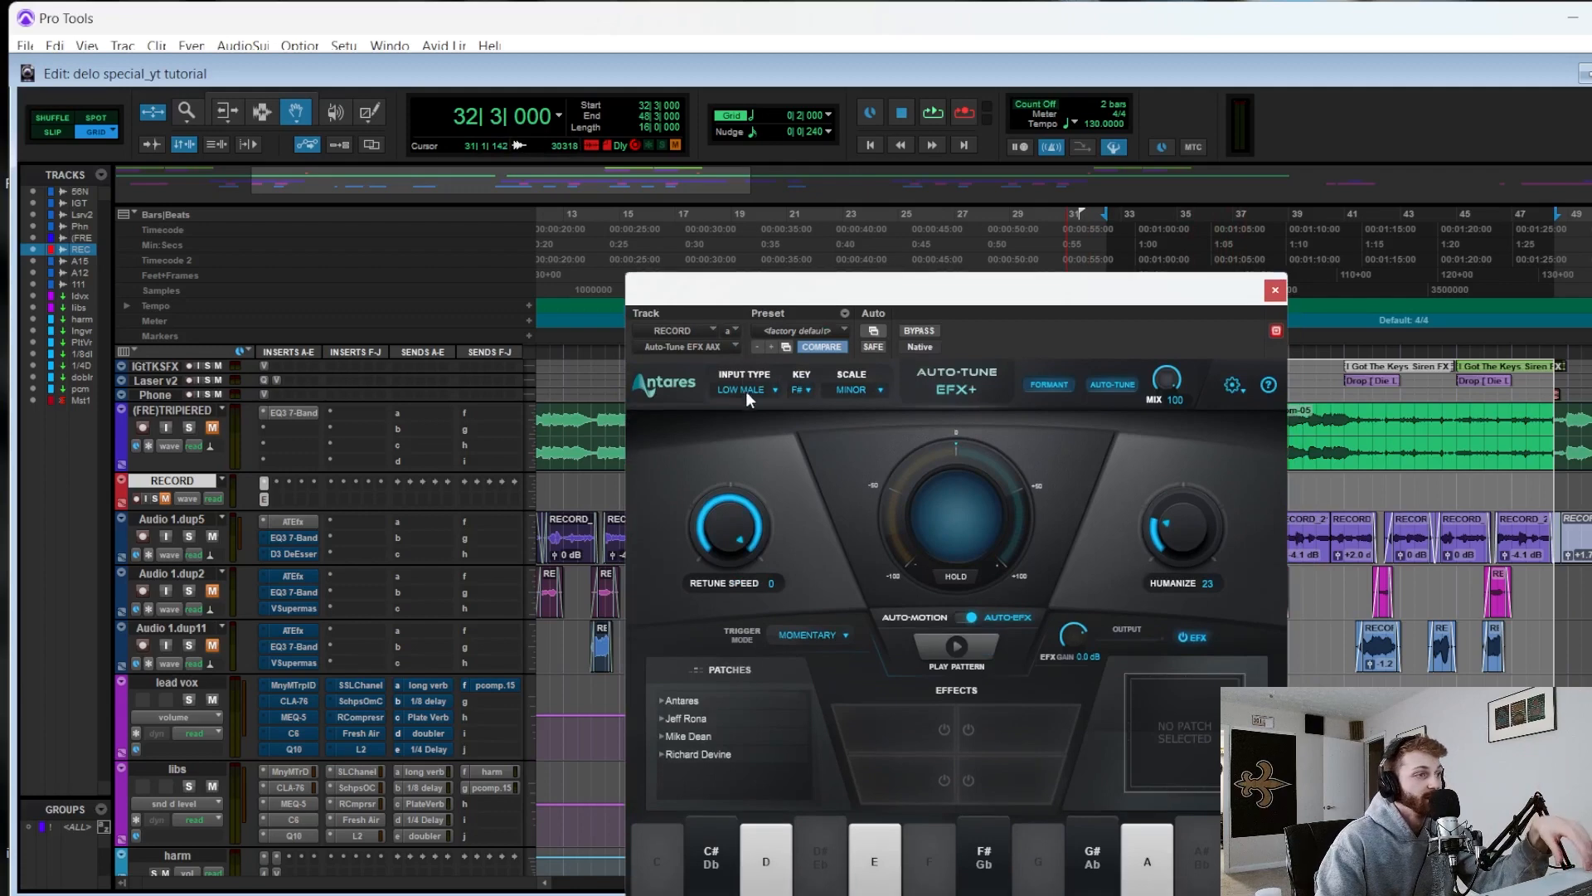
pyautogui.click(745, 390)
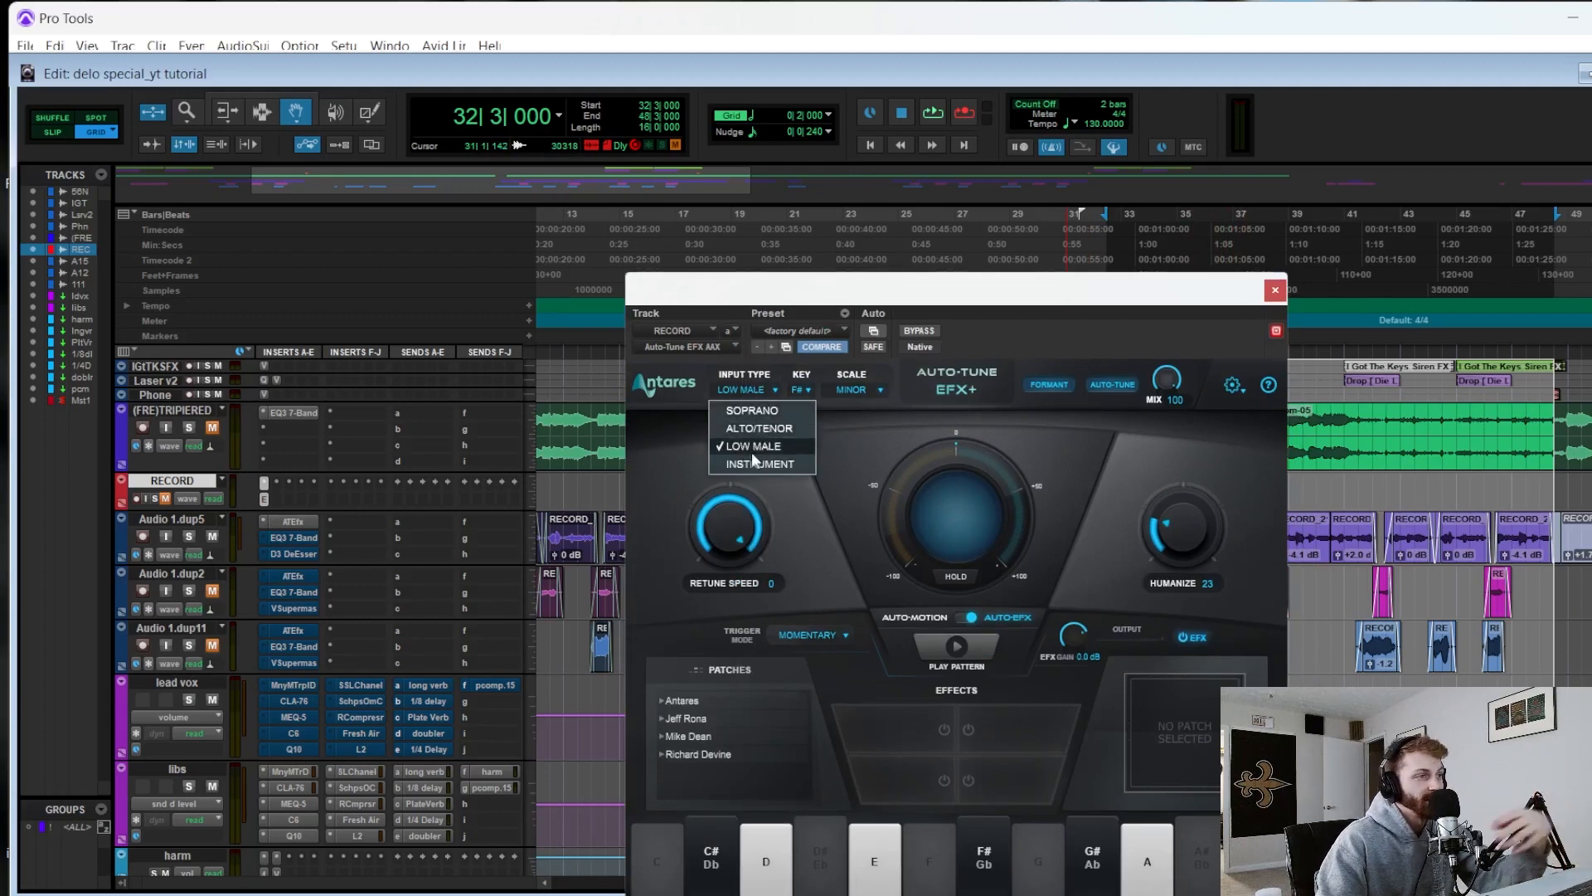
pyautogui.moveTo(789, 293); pyautogui.dragTo(719, 302)
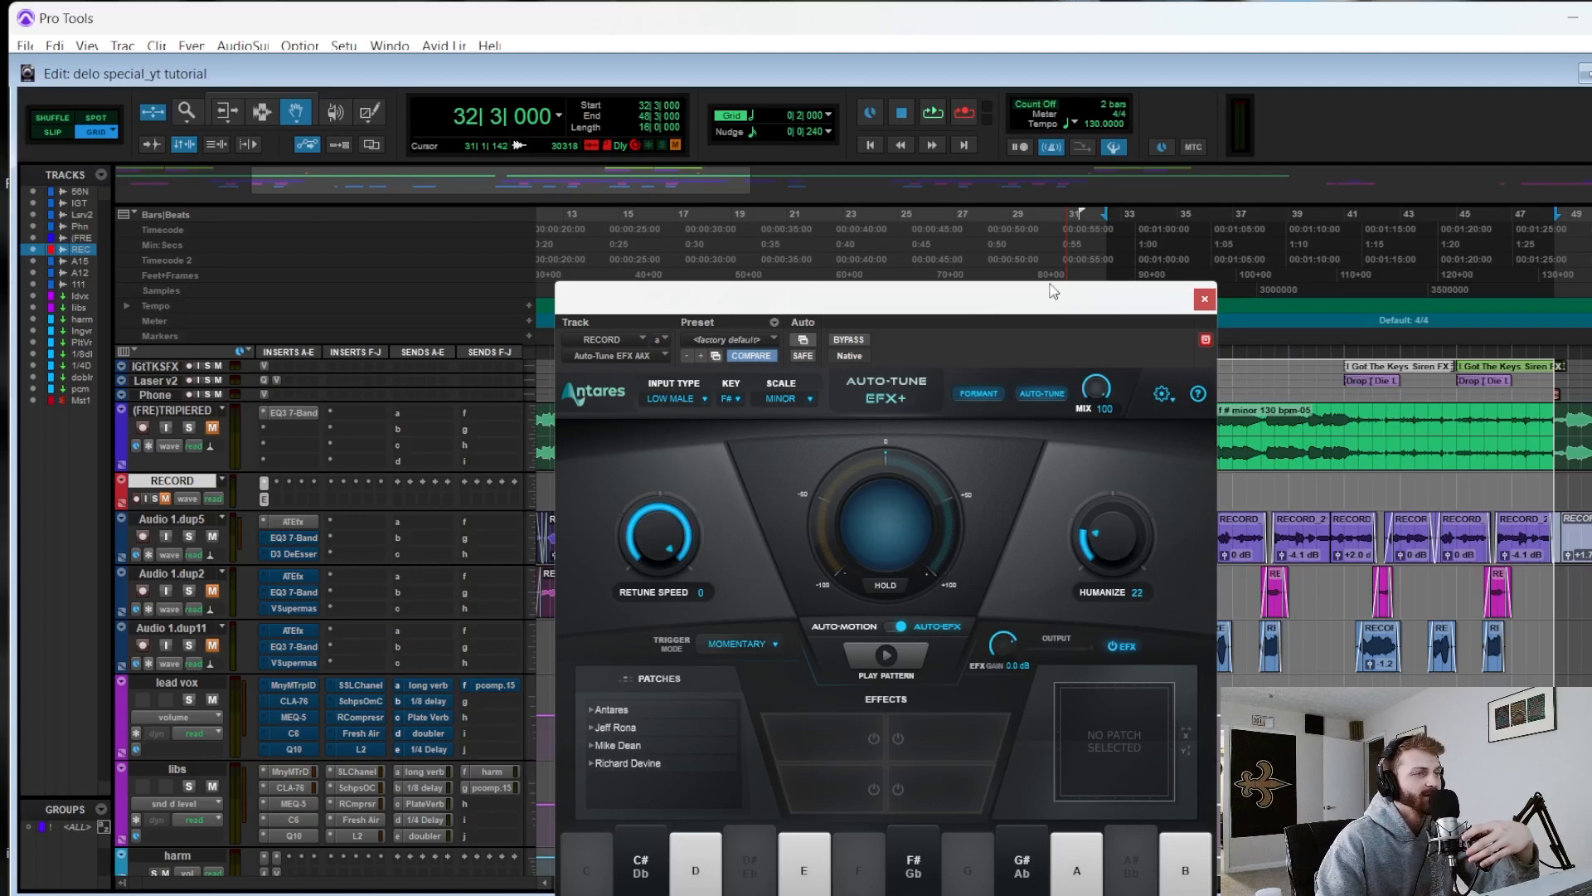
# - Examine the low latency and tracking options in the RECORD track's Auto-Tune EFX+ settings, and close the plug-in window
pyautogui.moveTo(1040, 298); pyautogui.dragTo(1051, 248)
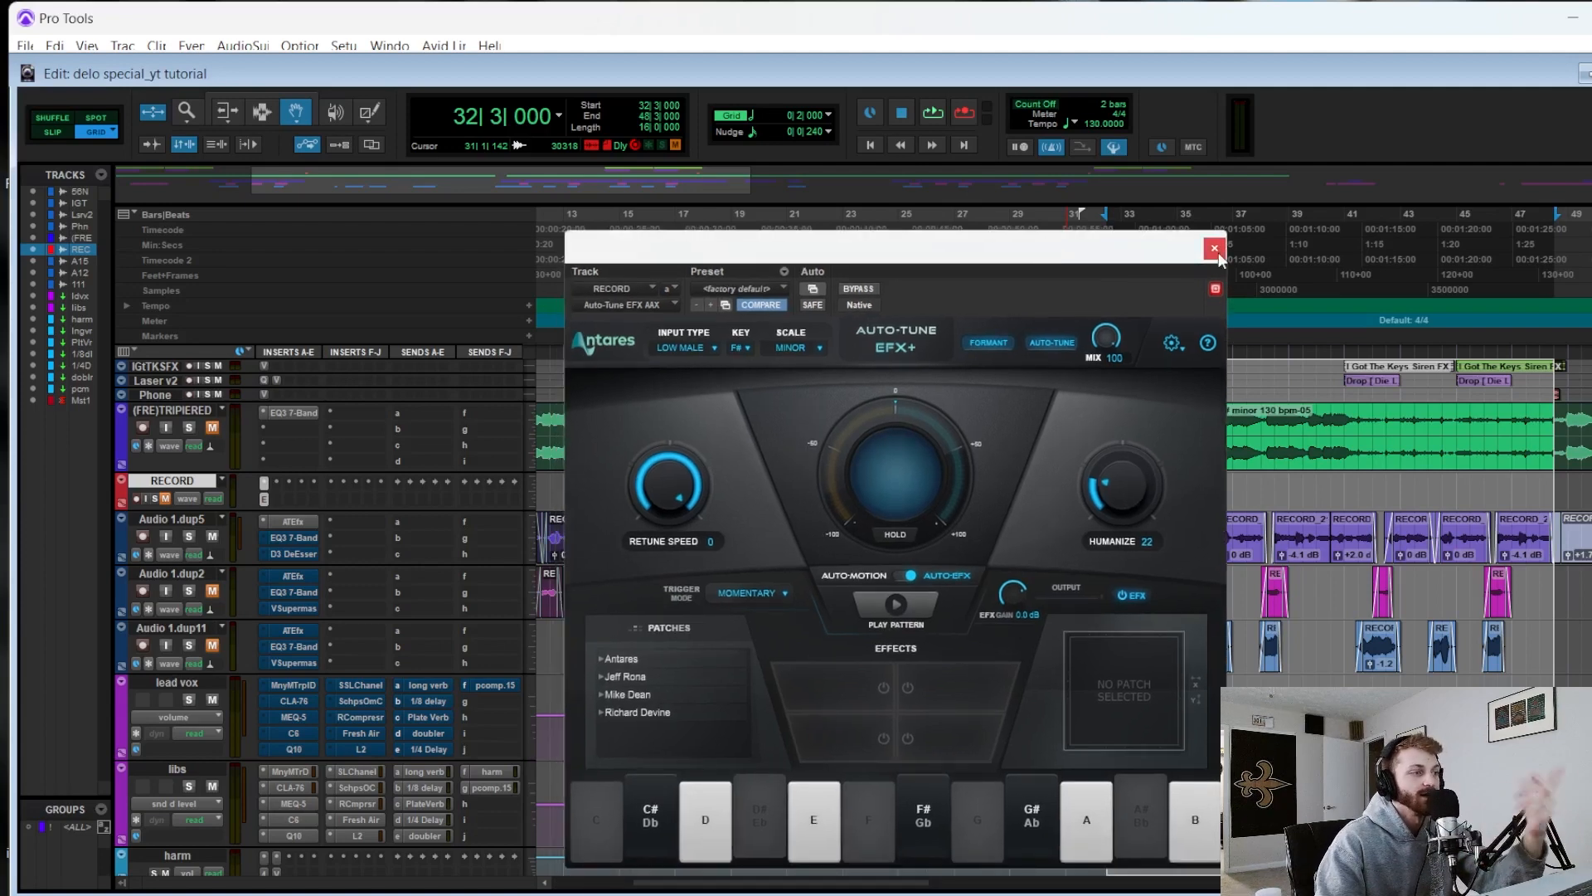
pyautogui.moveTo(890, 257); pyautogui.dragTo(902, 241)
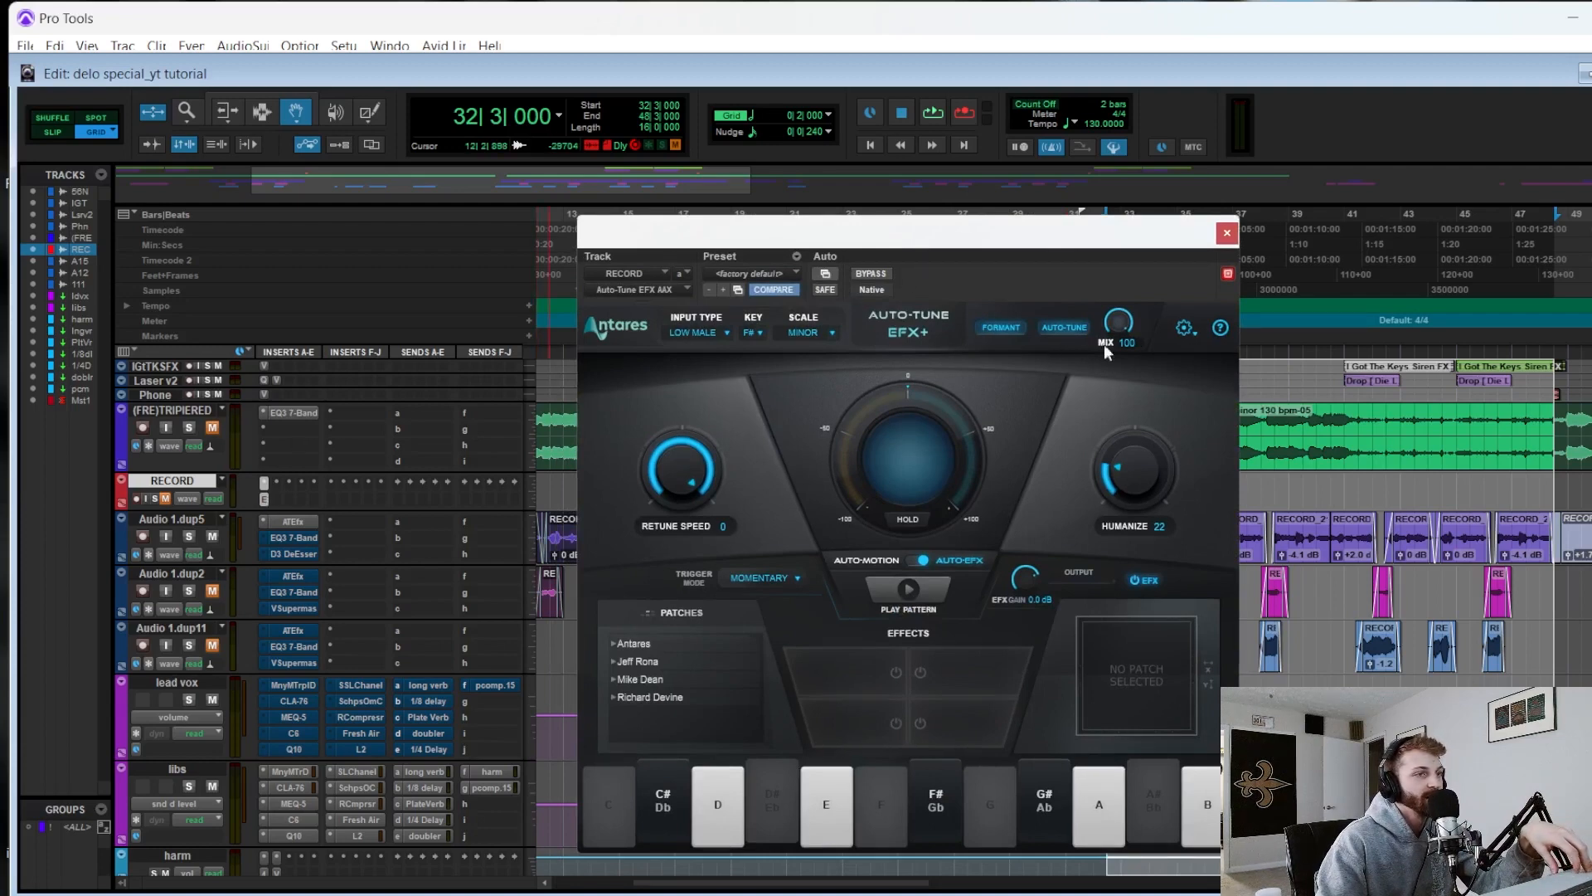
pyautogui.click(1186, 330)
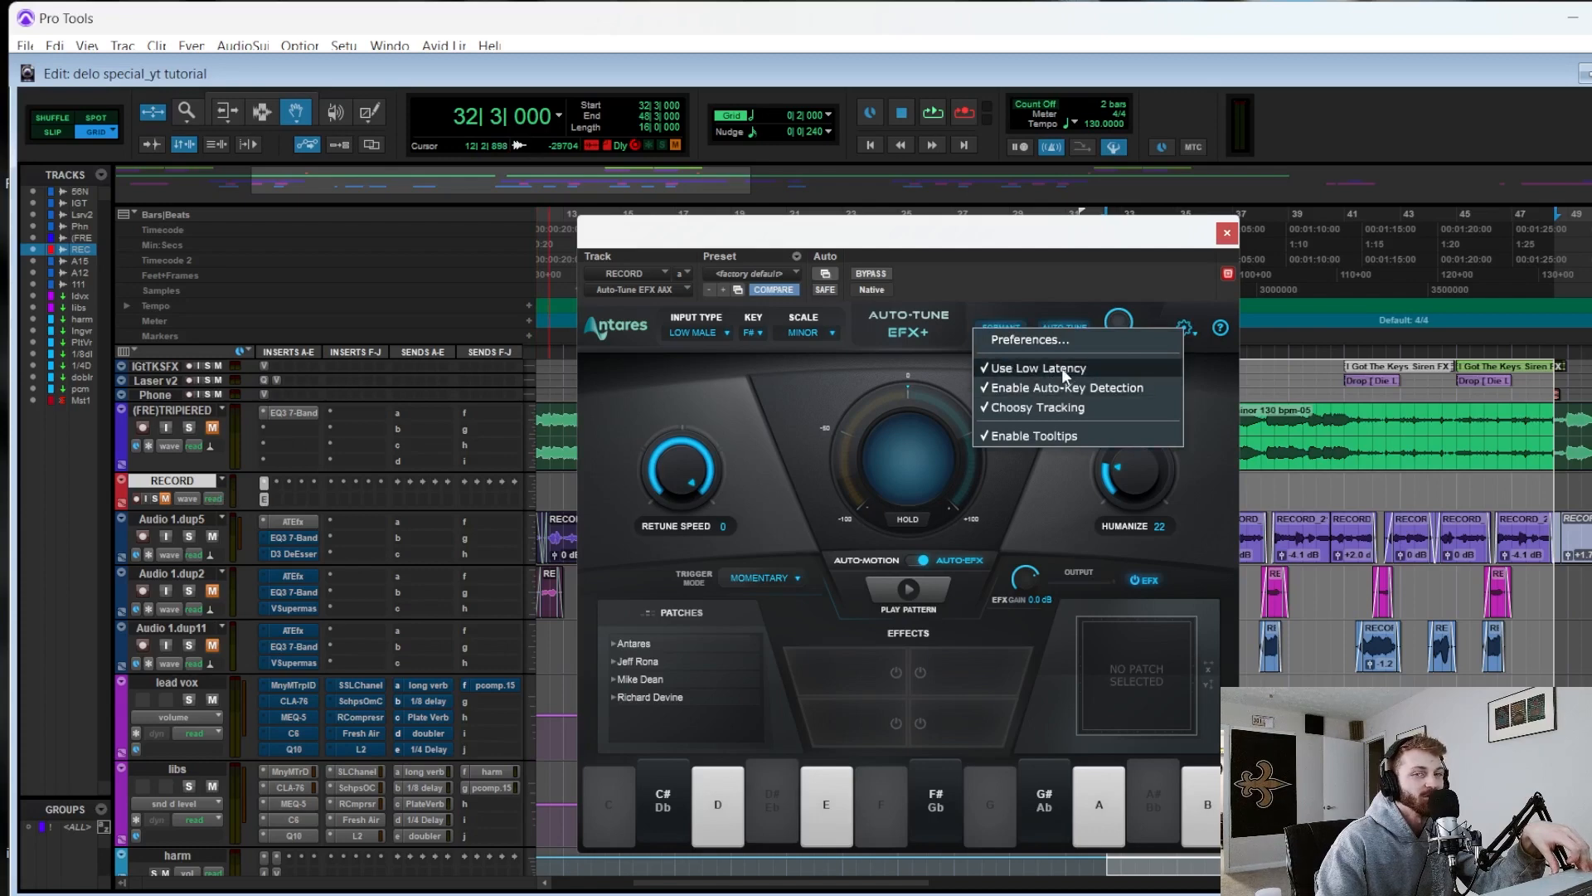
pyautogui.moveTo(1015, 238); pyautogui.dragTo(1086, 207)
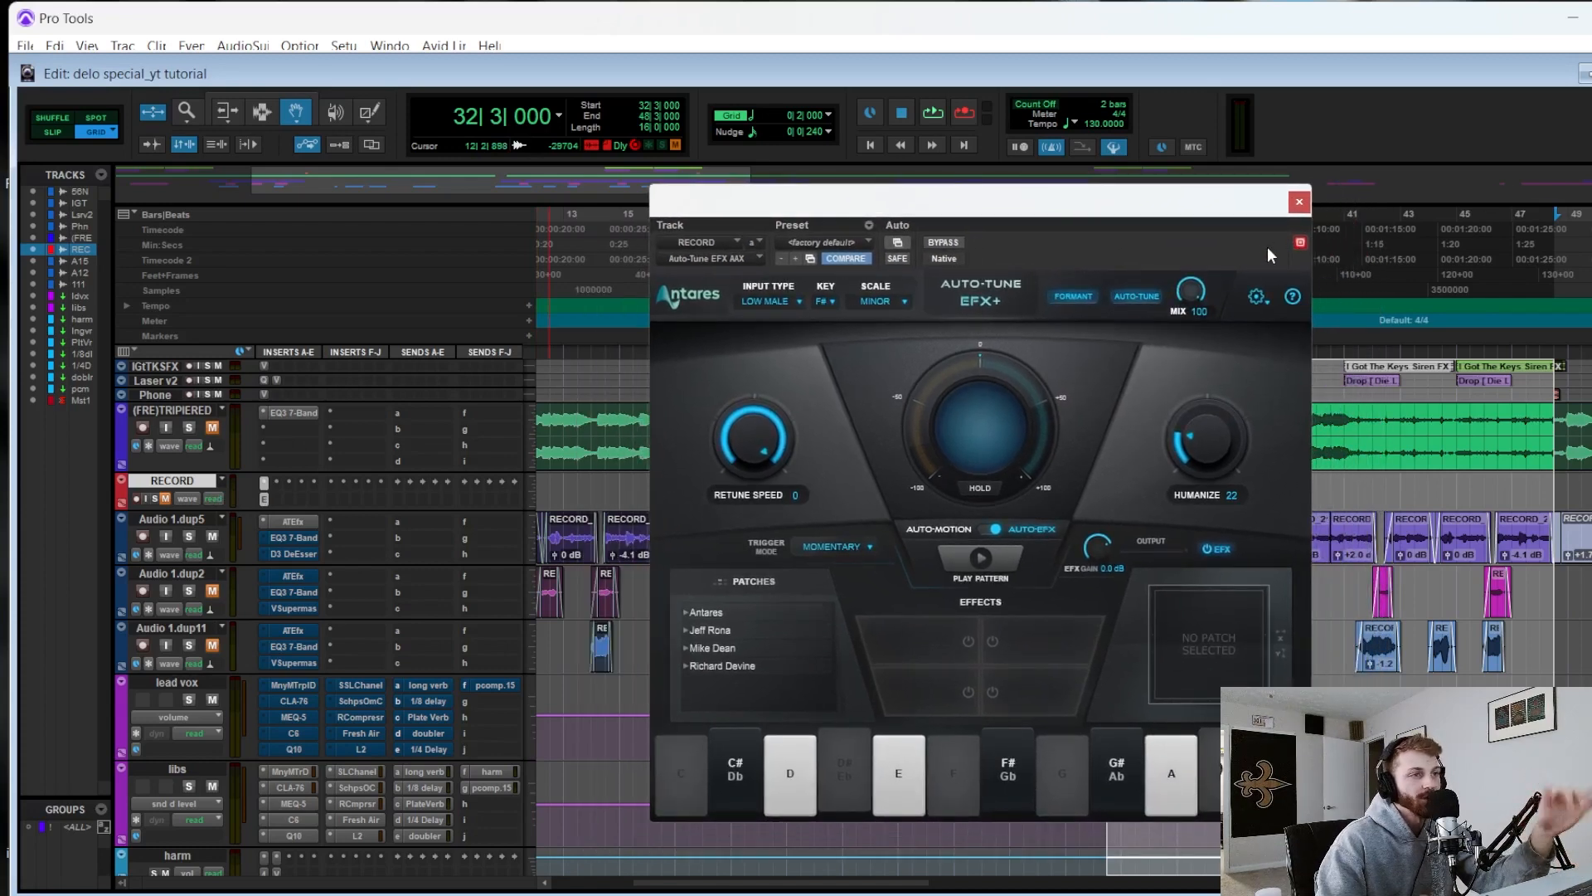
pyautogui.click(1298, 201)
# - Reopen Auto-Tune EFX+ on the RECORD and Audio 1.dup5 tracks, examine the Auto-Motion pattern choices on Audio 1.dup5, and close the plug-in
pyautogui.scroll(-1, 340, 521)
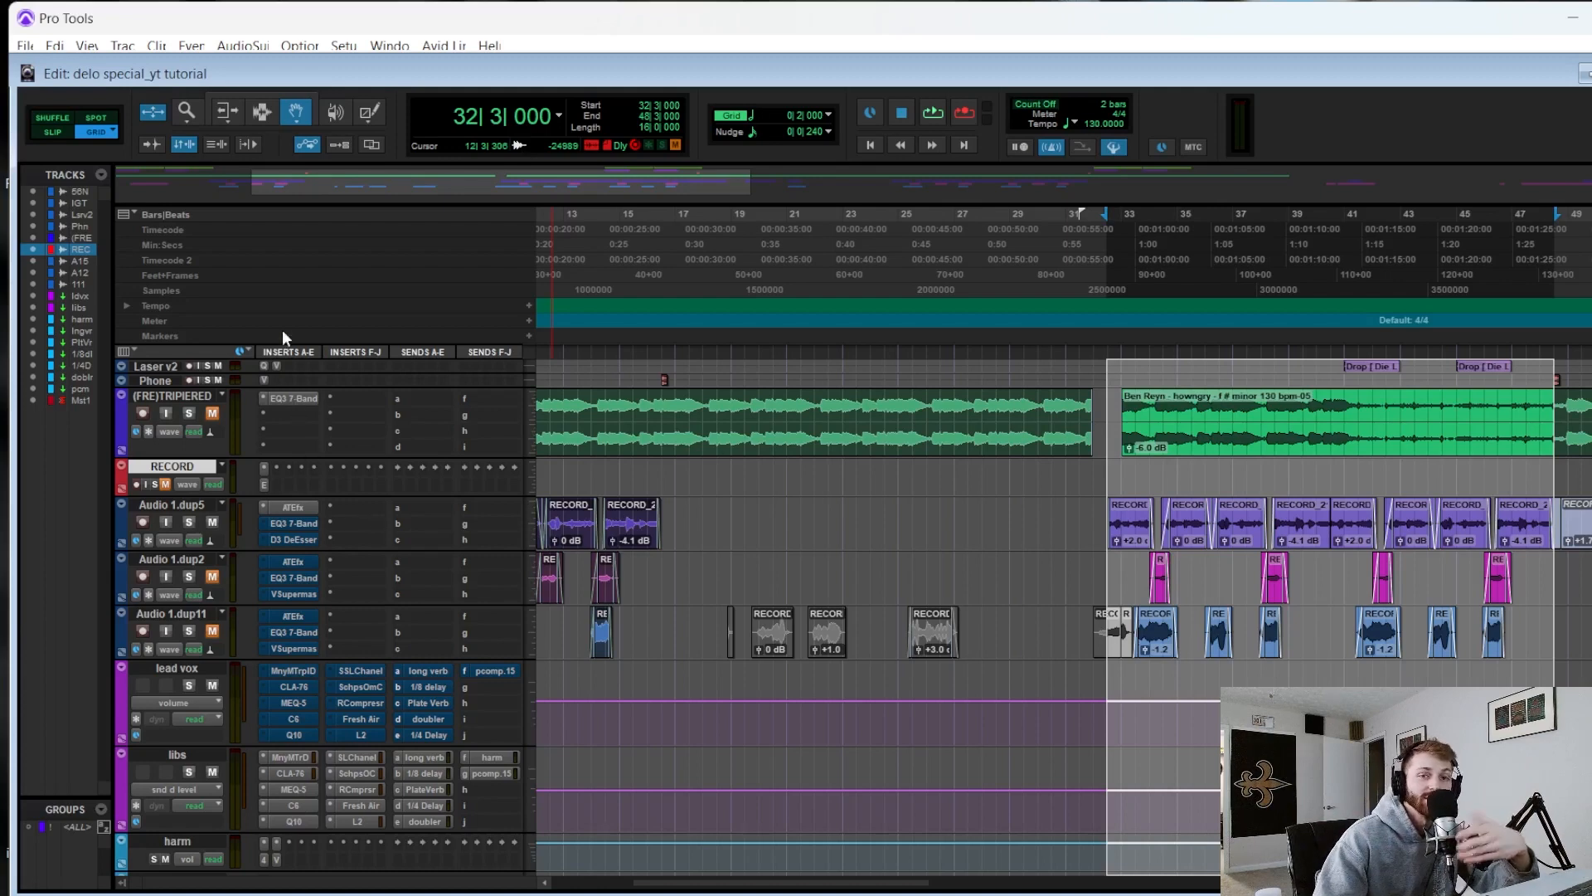
pyautogui.click(292, 507)
pyautogui.click(266, 486)
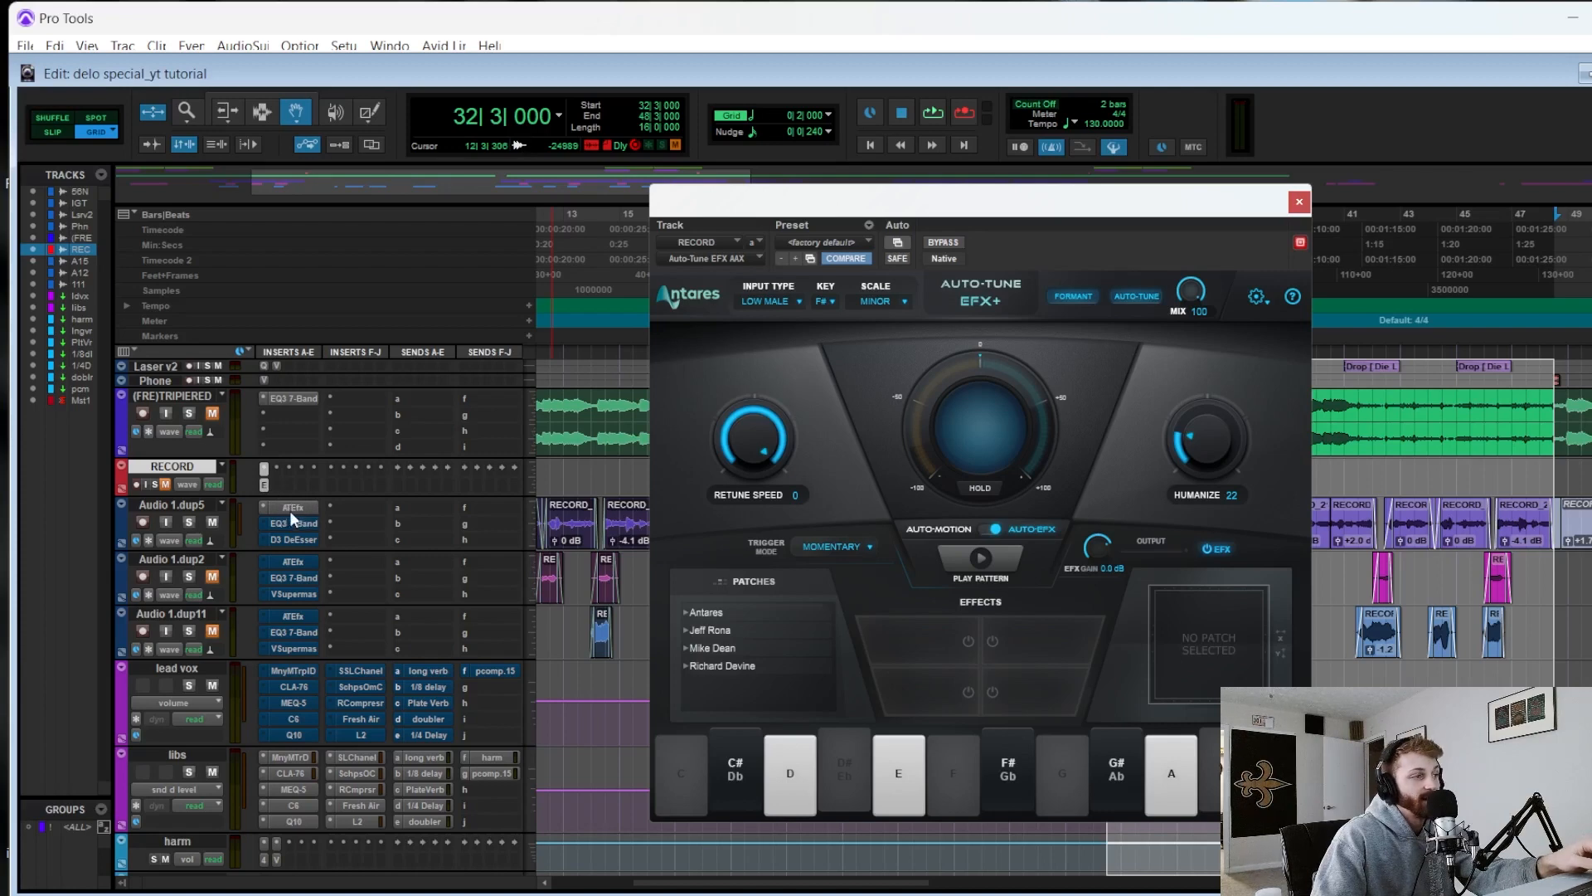
pyautogui.click(296, 507)
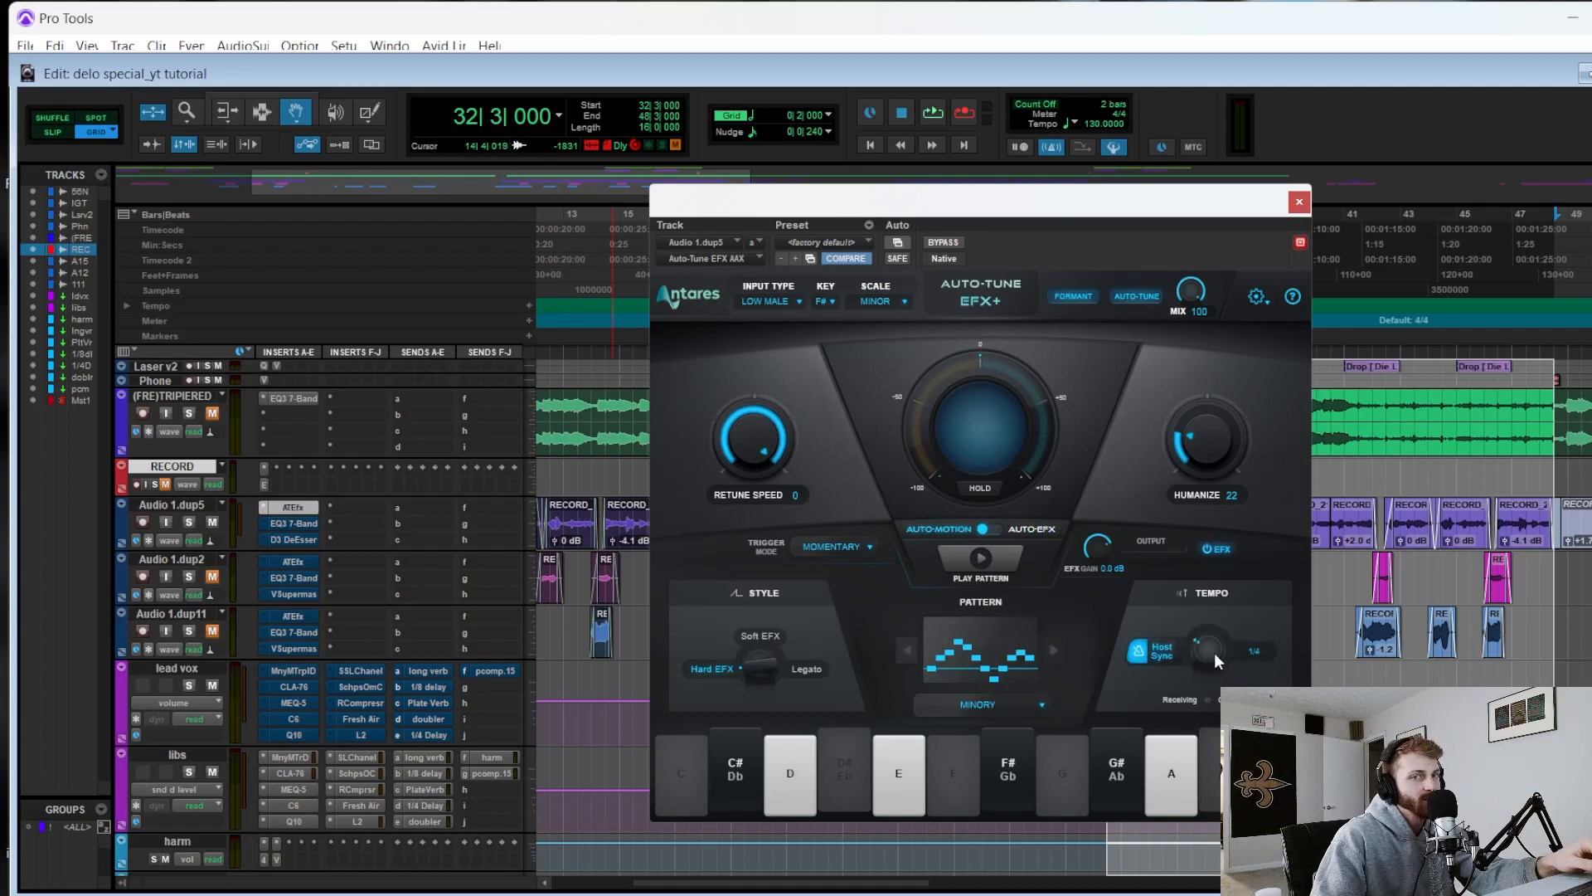
pyautogui.click(1037, 705)
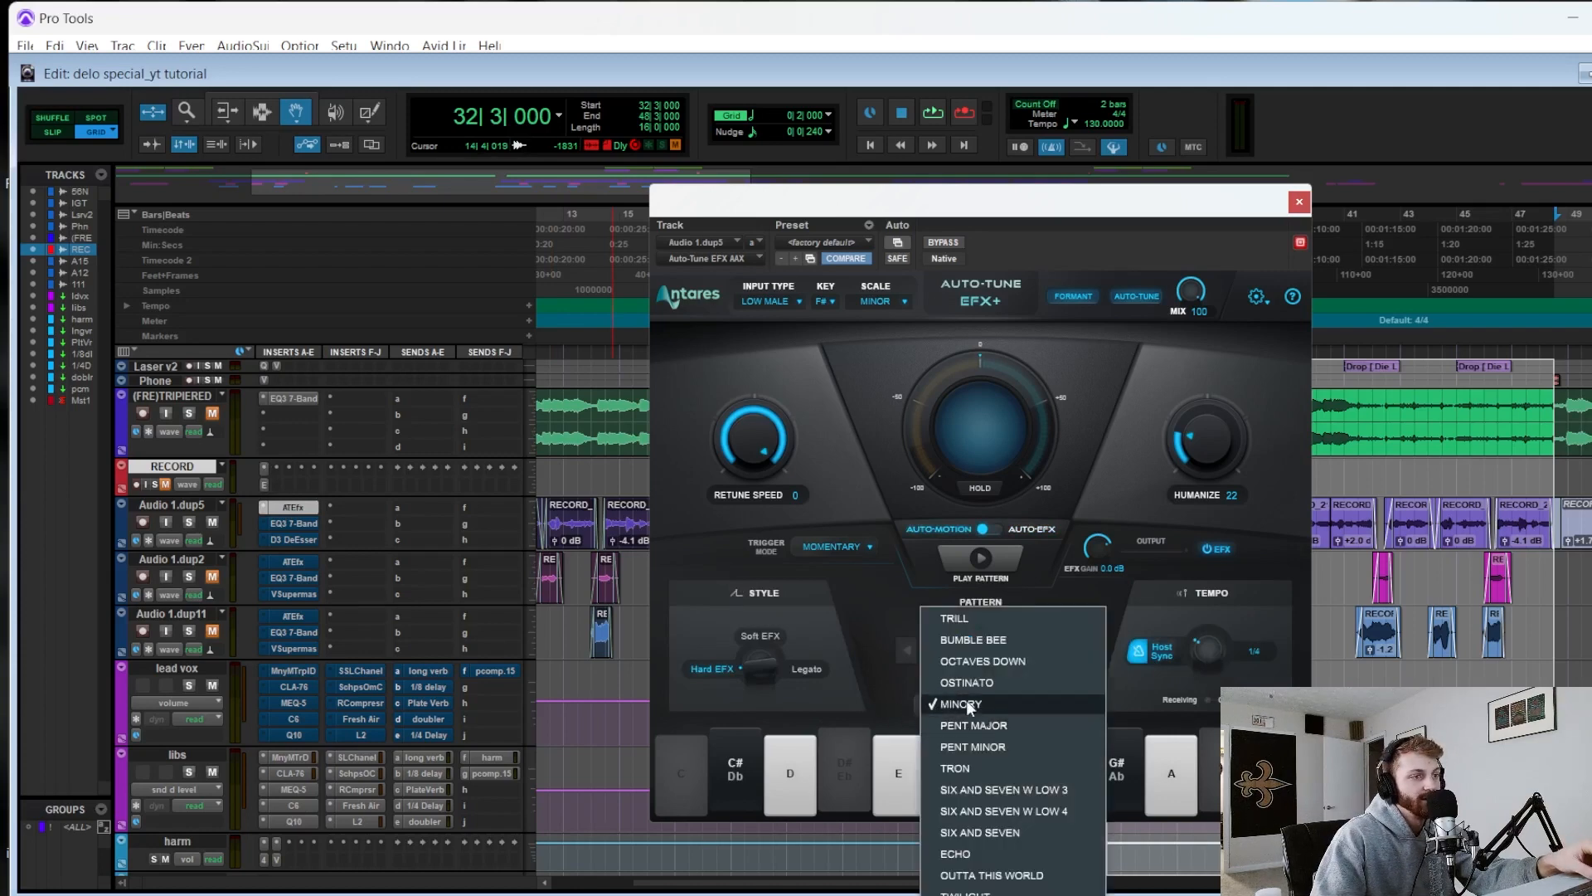
pyautogui.click(893, 674)
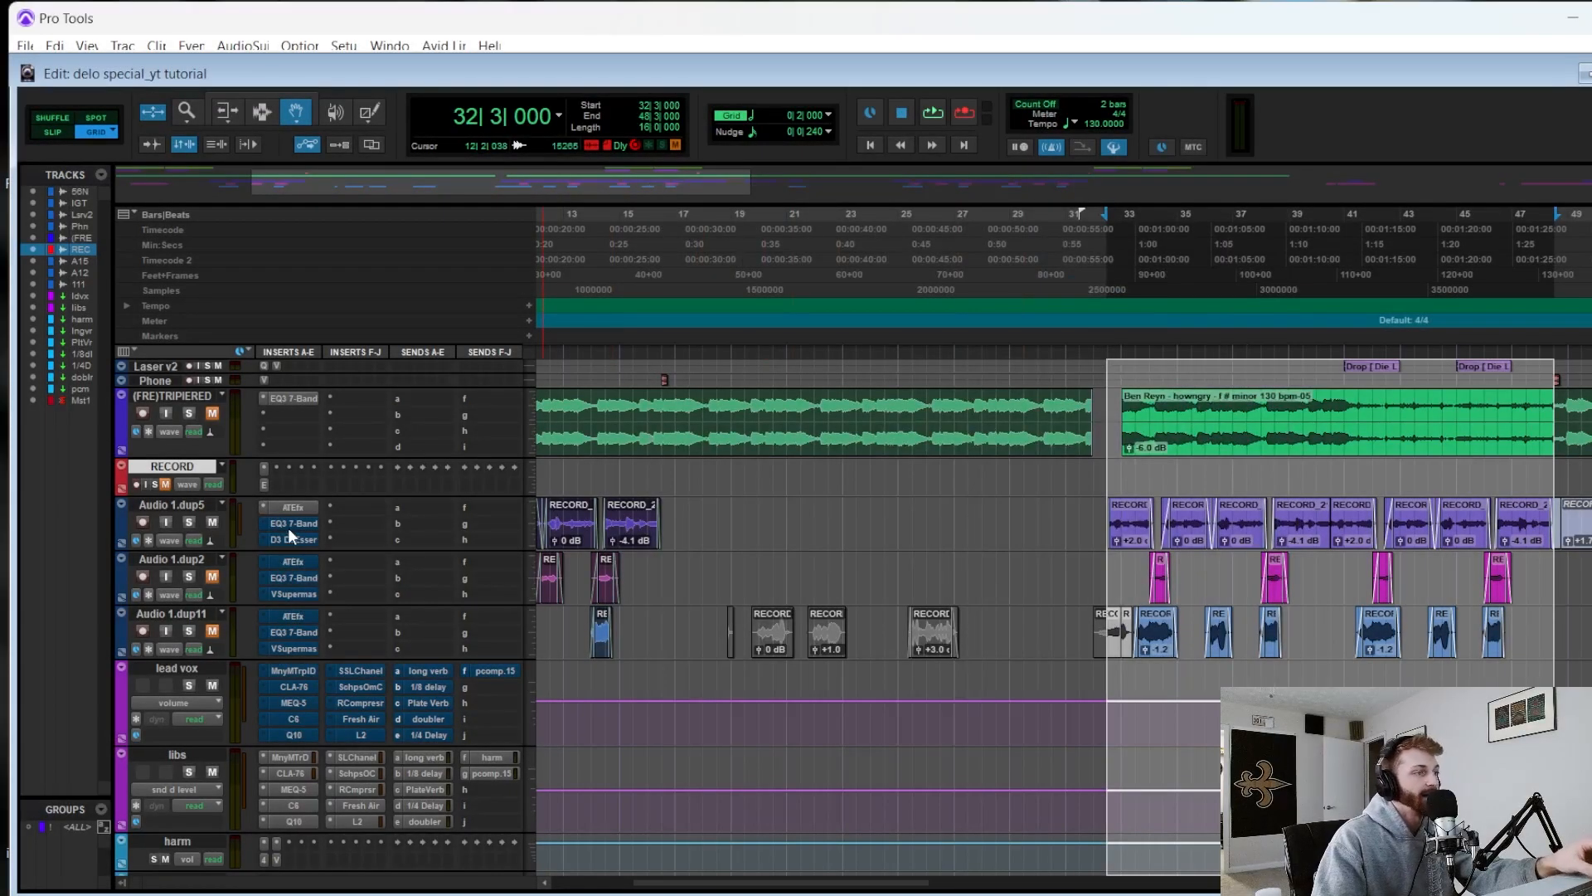
# - Audition boosted low bands in Audio 1.dup5's EQ3 7-Band during playback, and set the LF gain to -5.9 dB and the LMF gain to -4.9 dB
pyautogui.click(292, 523)
pyautogui.moveTo(846, 204); pyautogui.dragTo(663, 367)
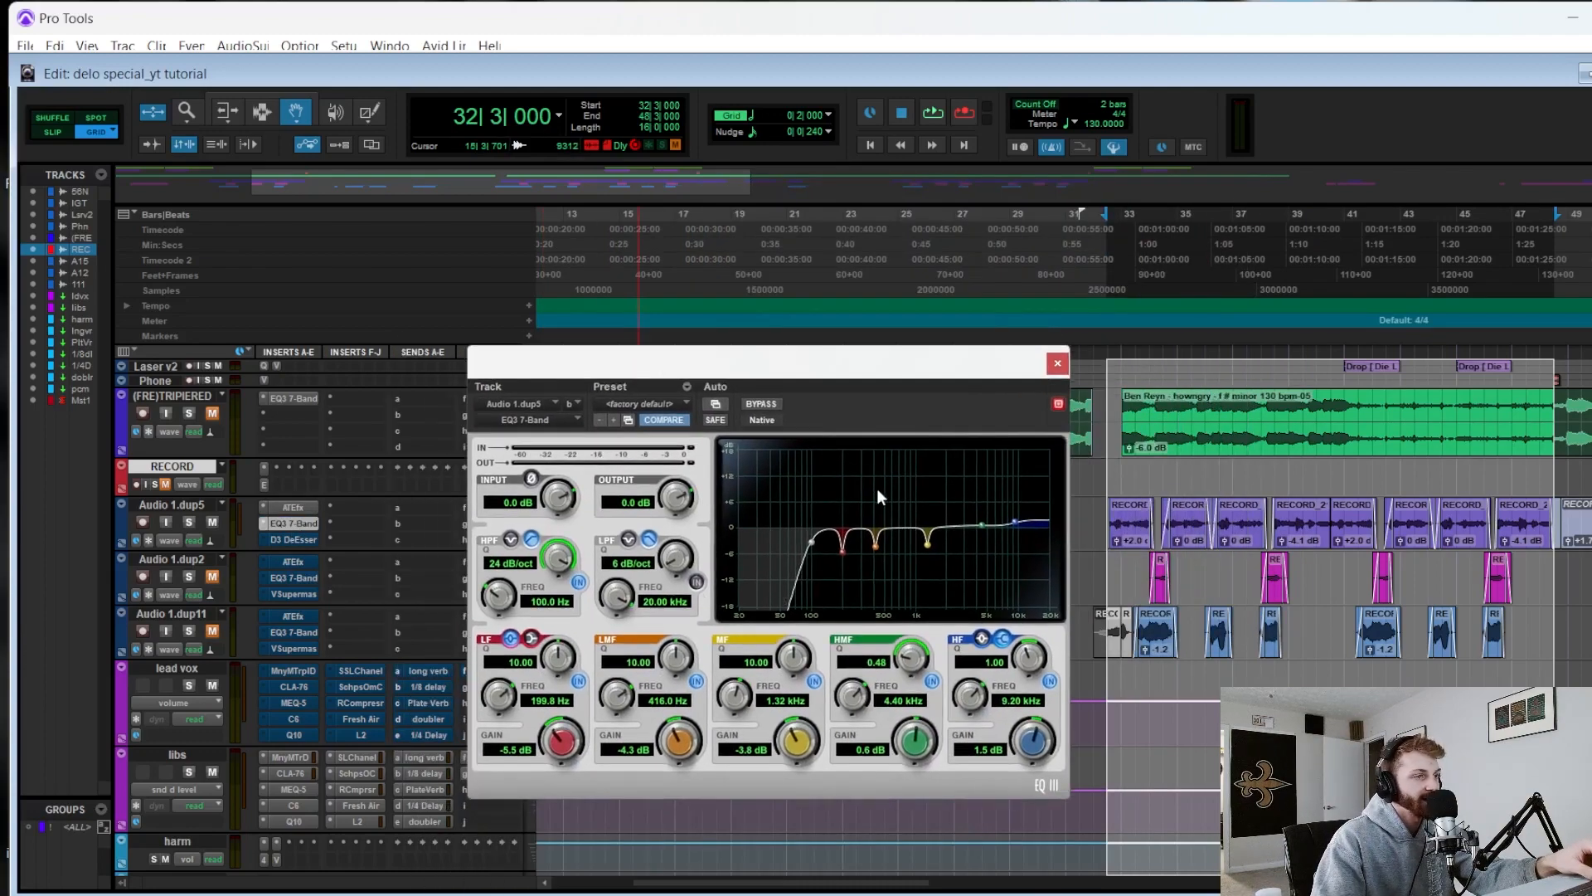
pyautogui.moveTo(574, 746); pyautogui.dragTo(600, 534)
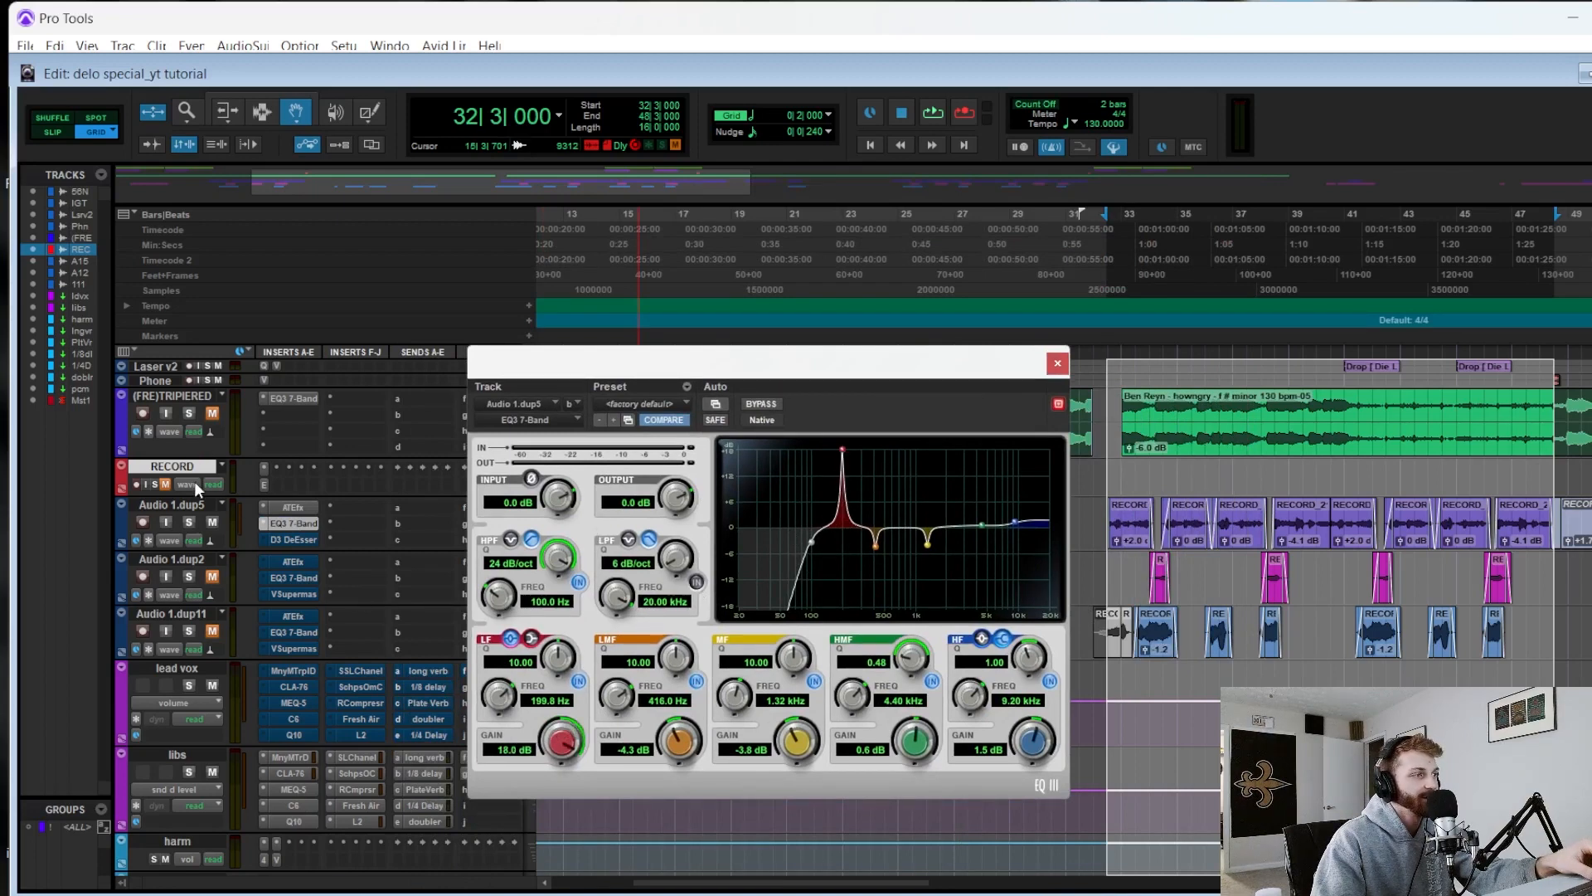
pyautogui.press('space')
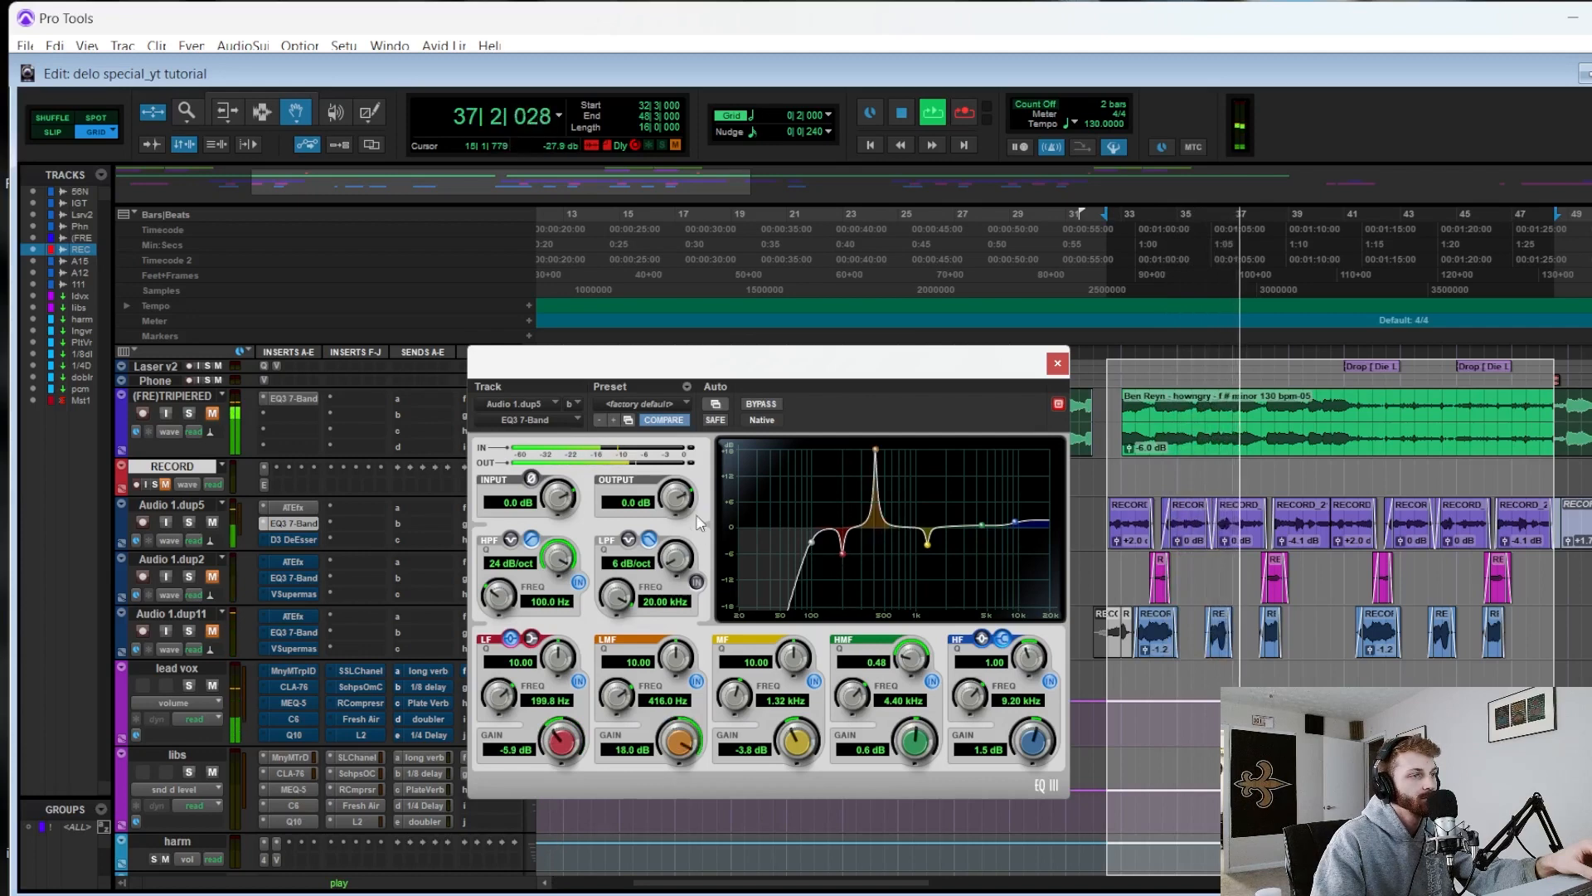
pyautogui.moveTo(619, 694)
pyautogui.mouseDown()
pyautogui.moveTo(619, 668)
pyautogui.moveTo(619, 734)
pyautogui.moveTo(617, 687)
pyautogui.mouseUp()
pyautogui.moveTo(673, 738); pyautogui.dragTo(670, 834)
pyautogui.press('space')
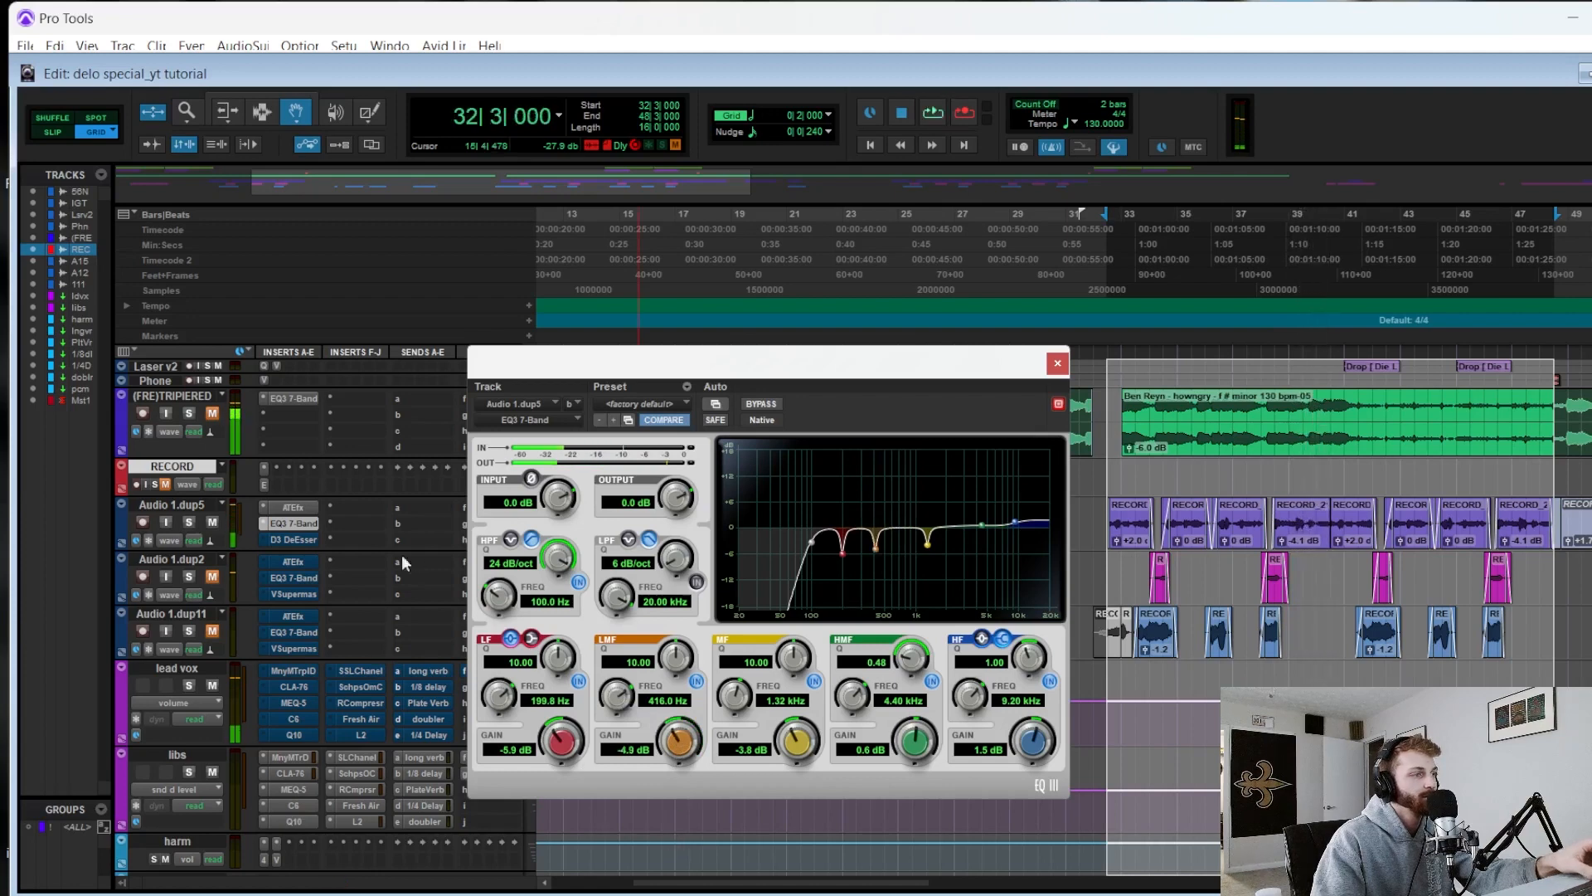
pyautogui.moveTo(684, 365); pyautogui.dragTo(667, 351)
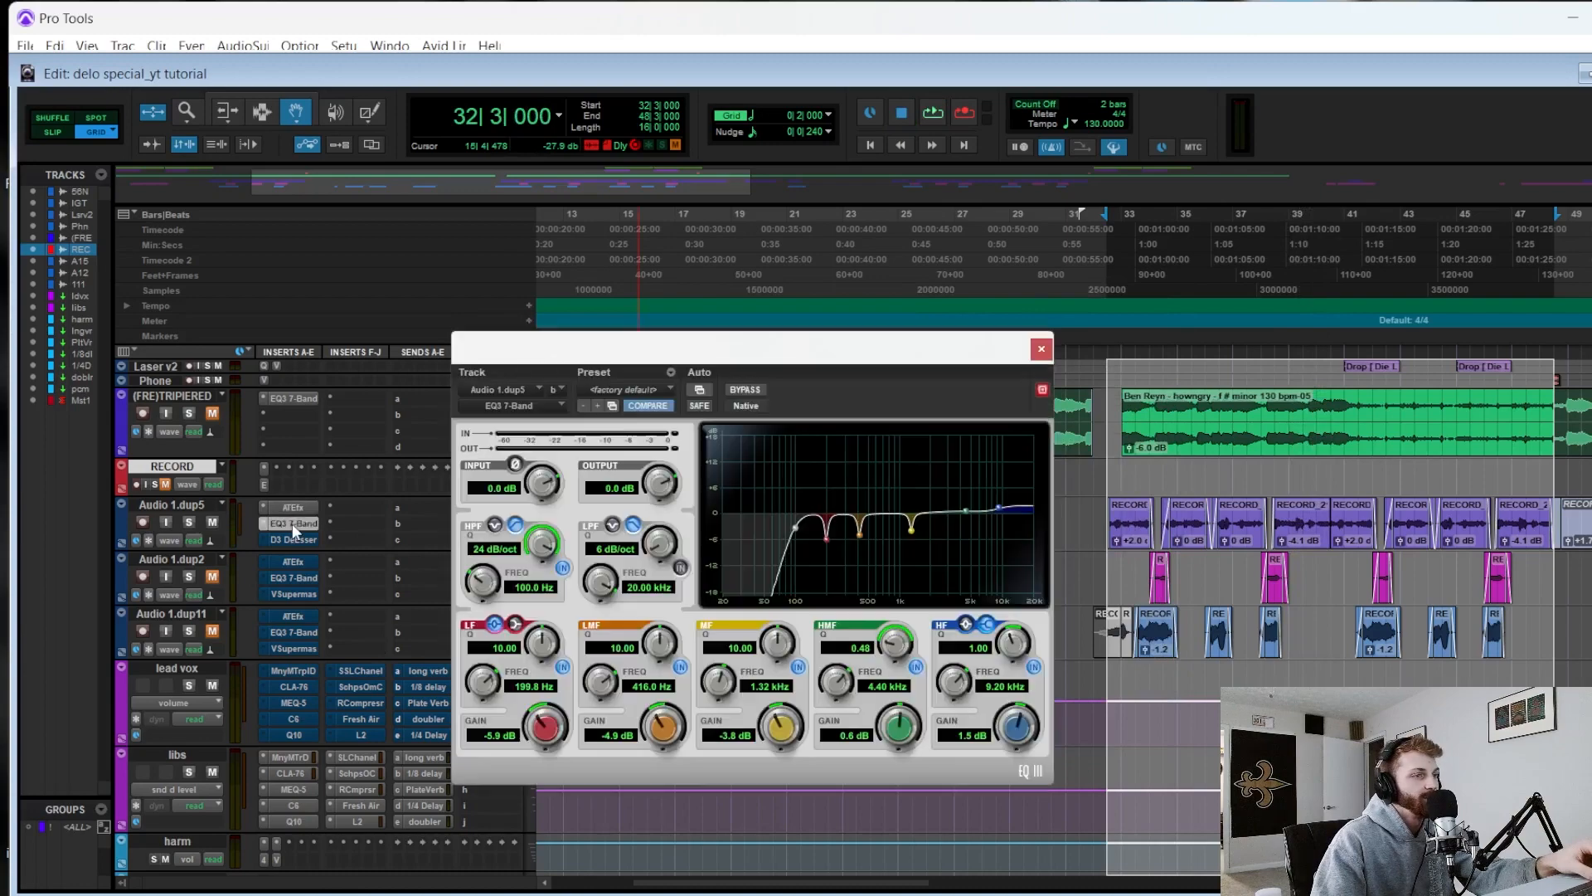
# - Enable the bypassed Dyn3 De-Esser on Audio 1.dup5 and compare the vocal with and without it during playback
pyautogui.click(294, 539)
pyautogui.moveTo(598, 358); pyautogui.dragTo(616, 402)
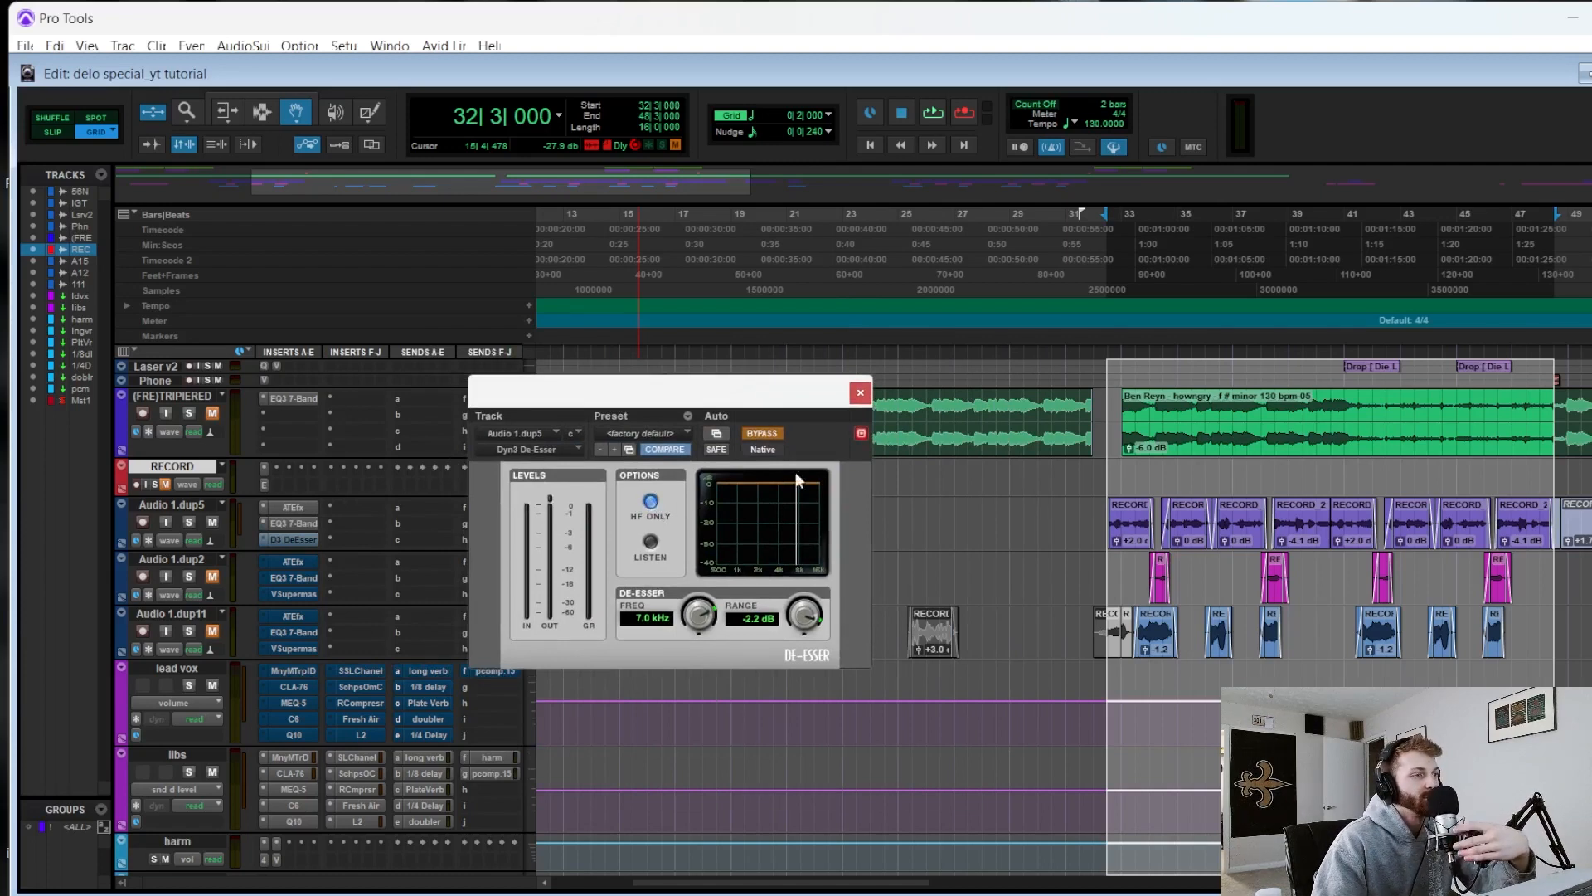
pyautogui.moveTo(711, 398)
pyautogui.mouseDown()
pyautogui.moveTo(743, 400)
pyautogui.moveTo(687, 404)
pyautogui.mouseUp()
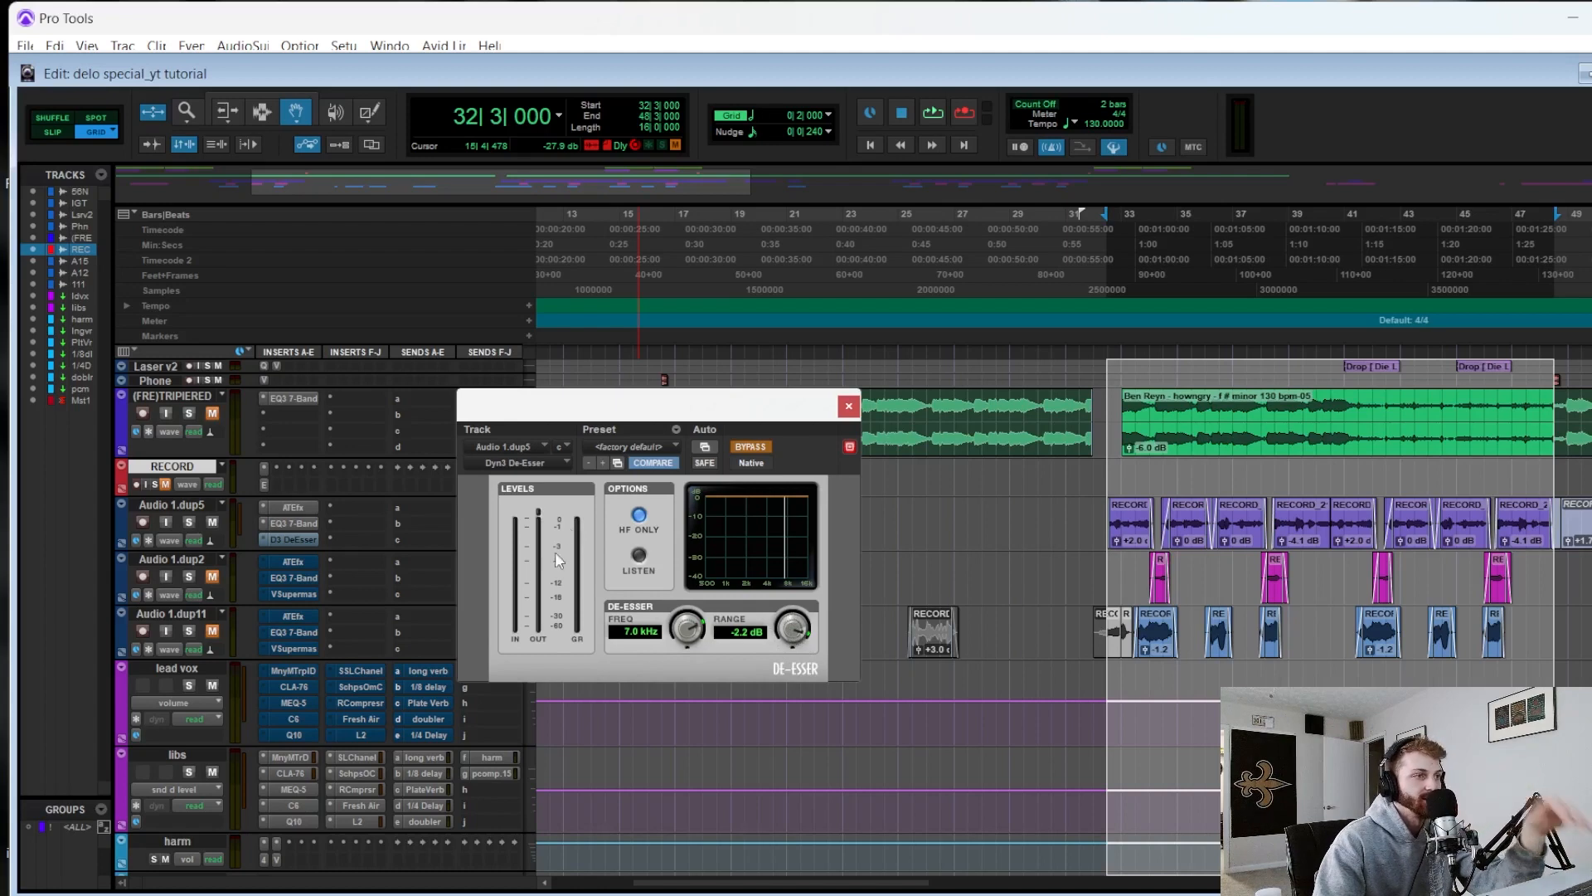
pyautogui.click(750, 447)
pyautogui.press('space')
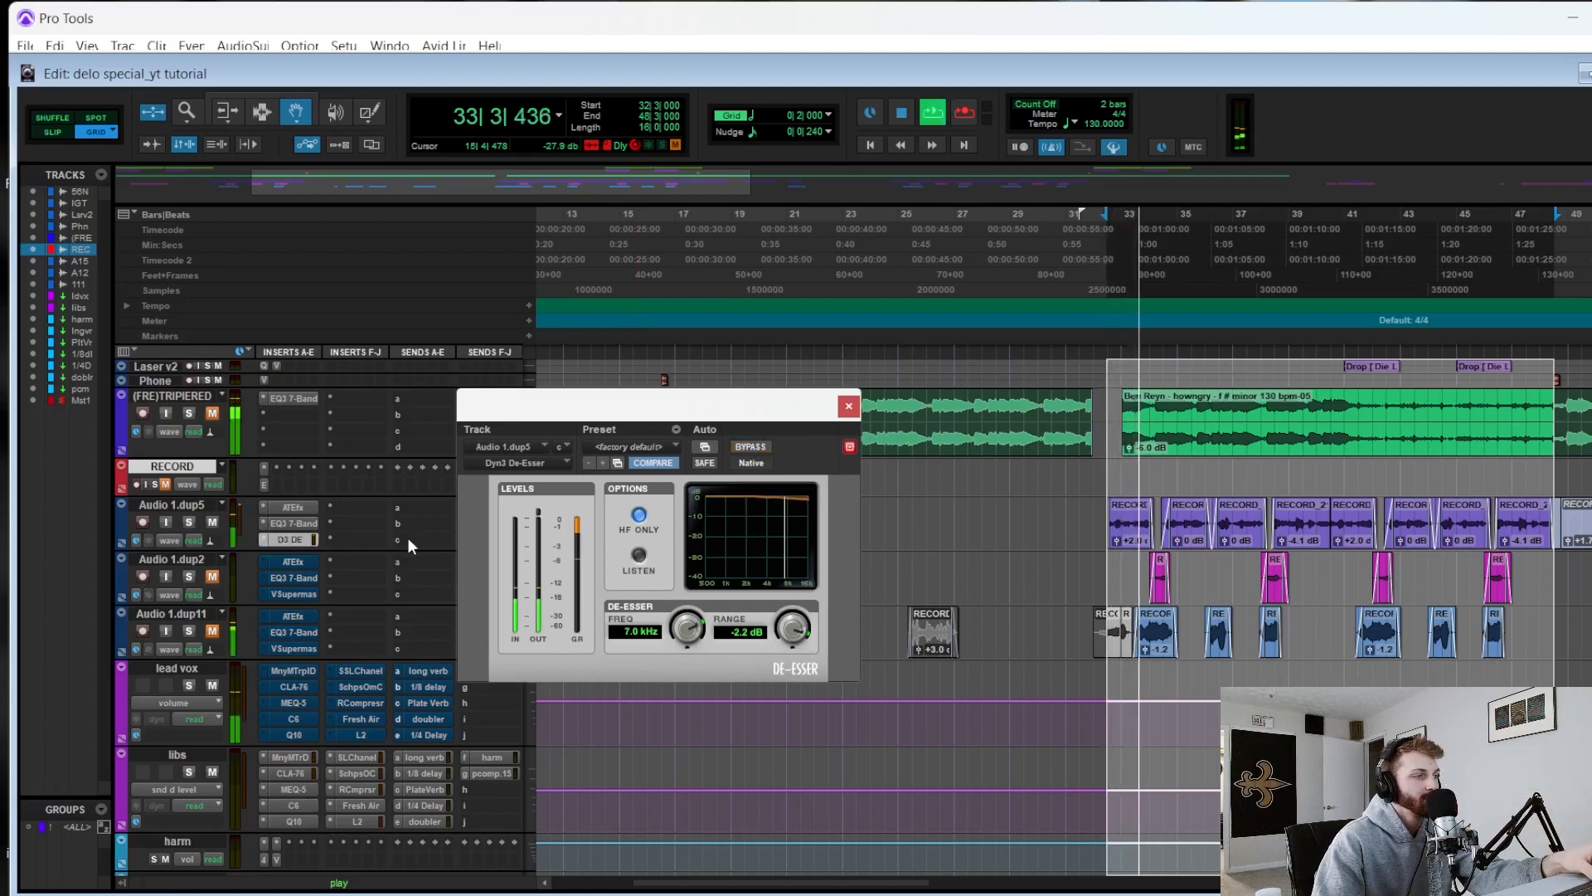
pyautogui.click(752, 447)
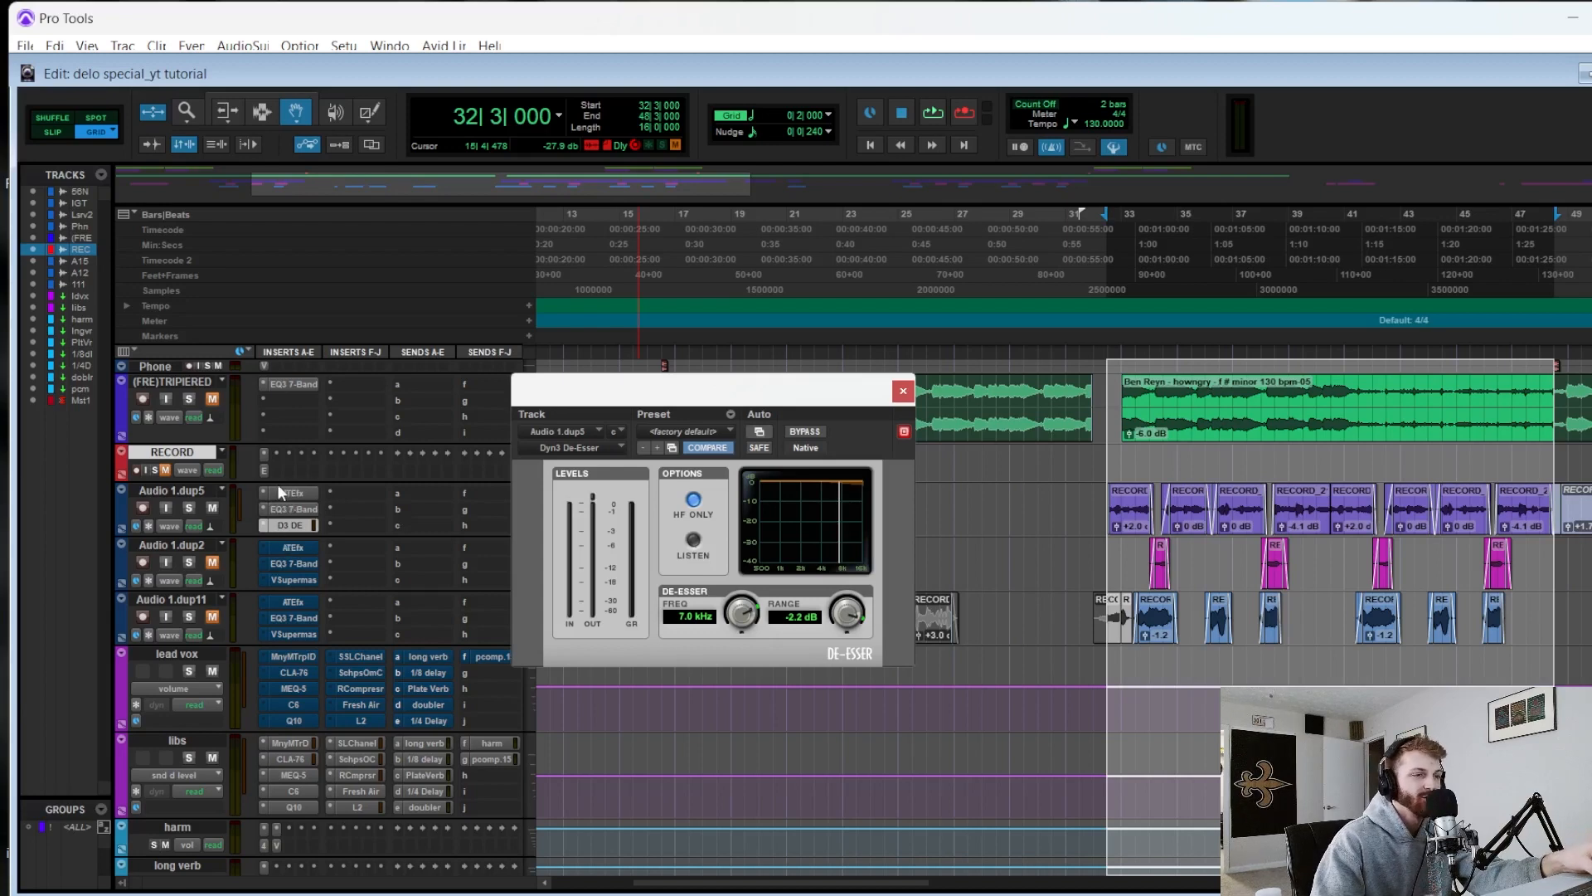
# - Open the MannyM TripleD insert on lead vox, set DeBoxy to 43.3, and adjust the DeHarsher and DeEsser amounts slightly
pyautogui.click(297, 656)
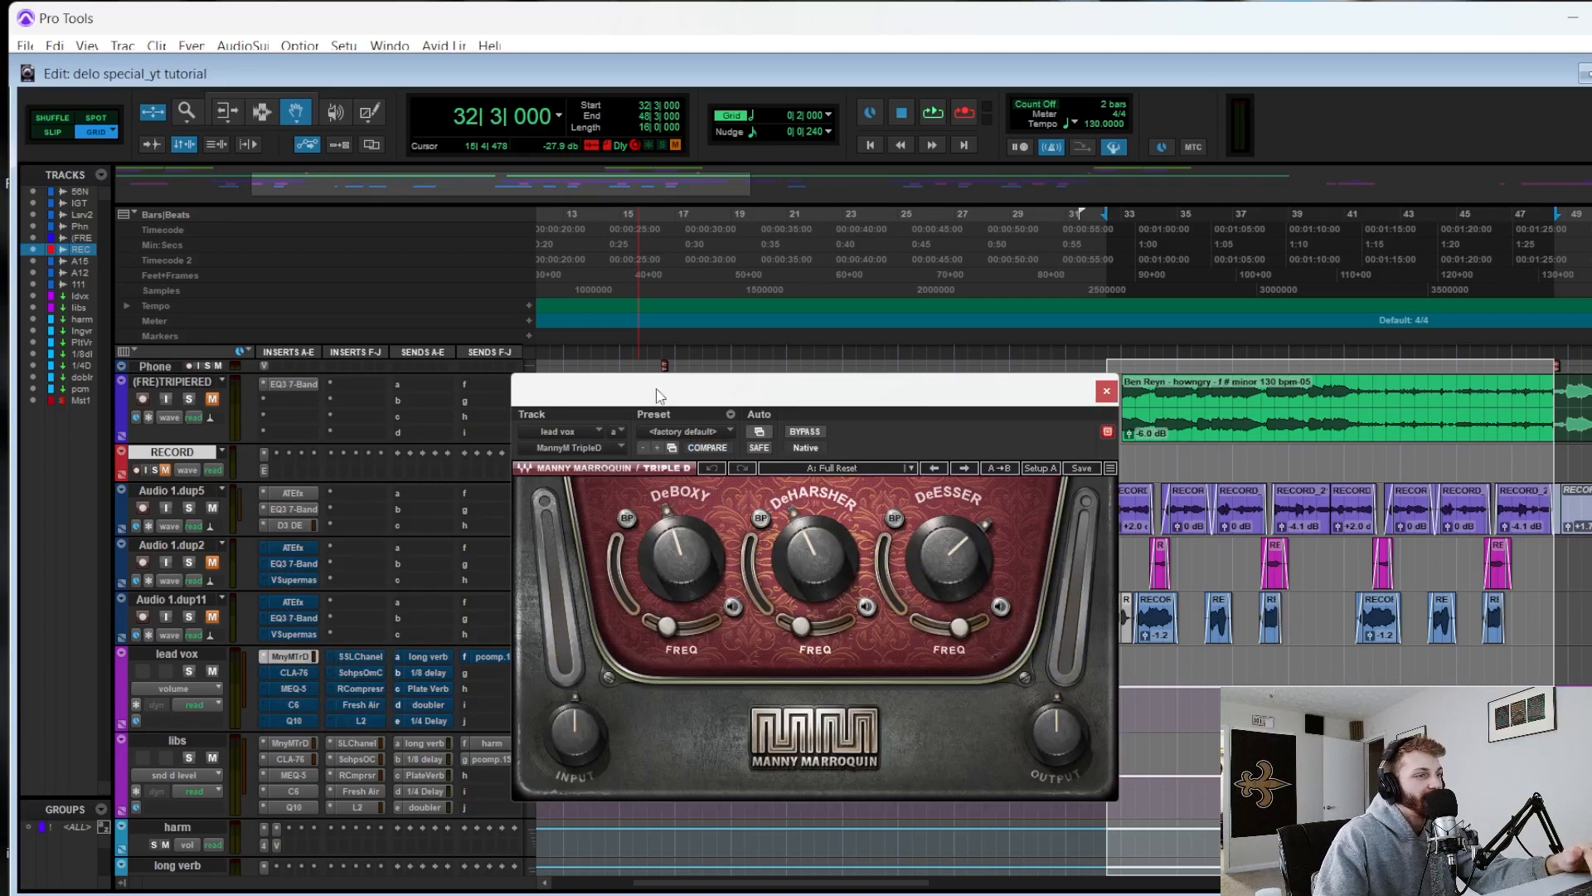
pyautogui.moveTo(658, 390); pyautogui.dragTo(640, 325)
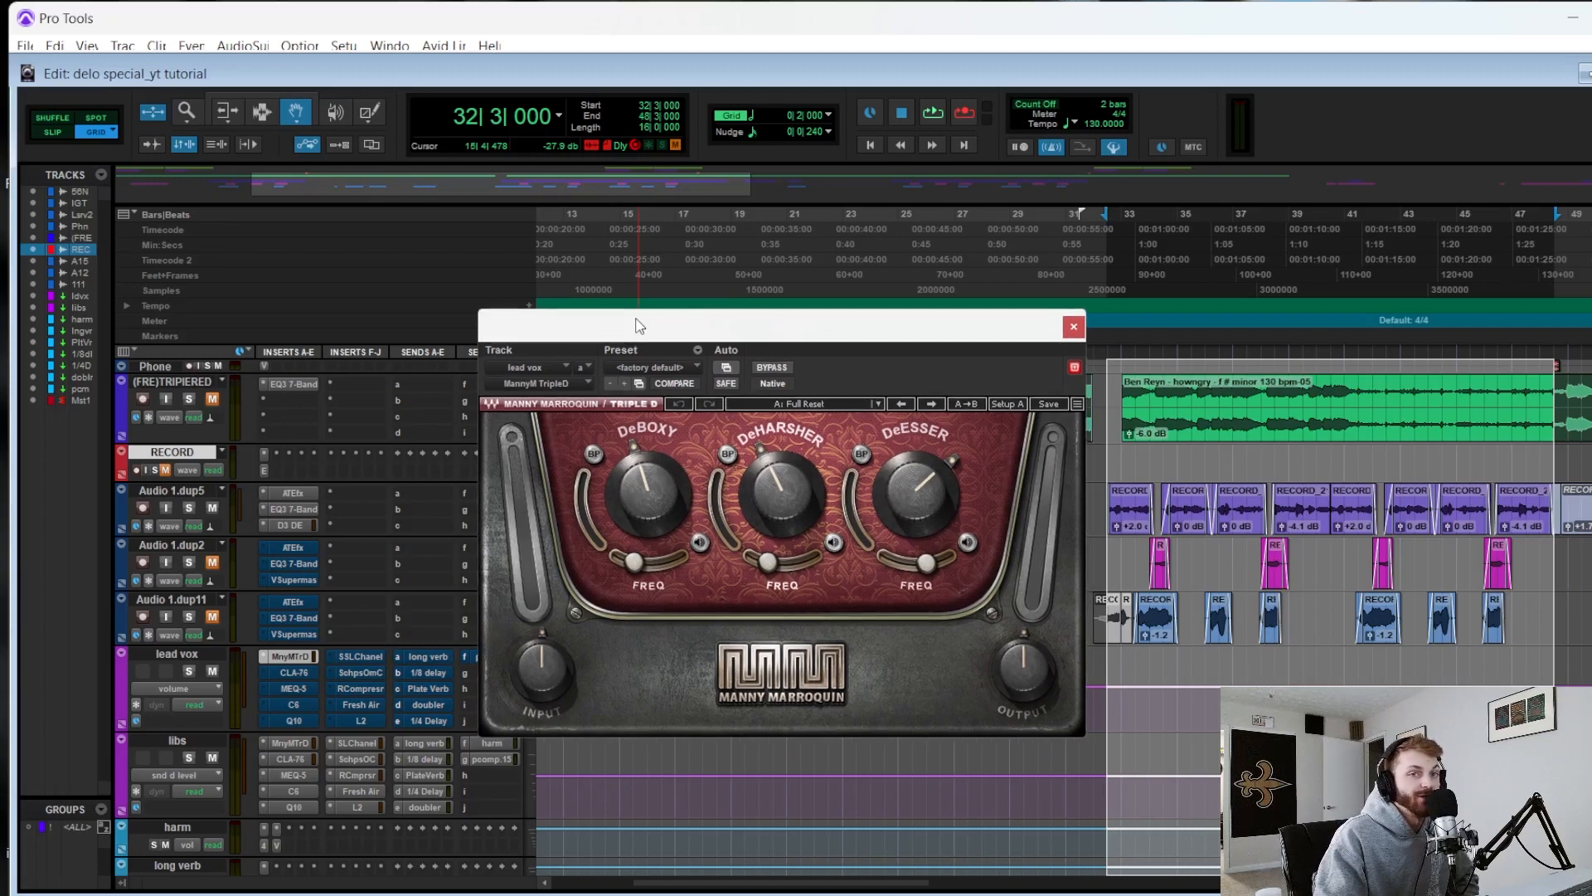
pyautogui.moveTo(639, 325); pyautogui.dragTo(618, 312)
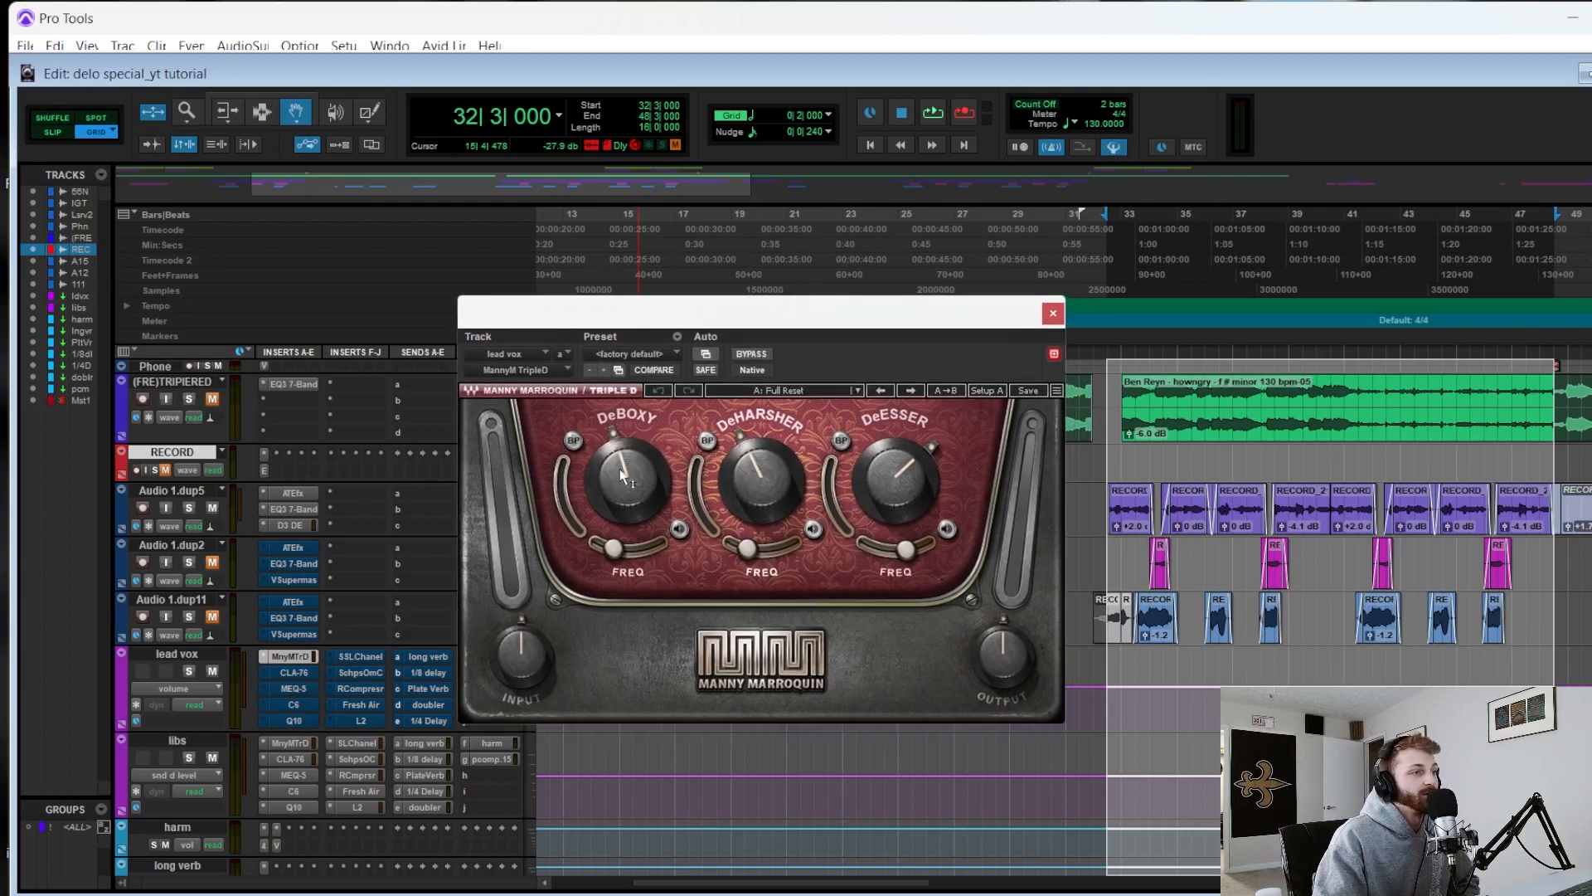
pyautogui.moveTo(622, 475); pyautogui.dragTo(622, 458)
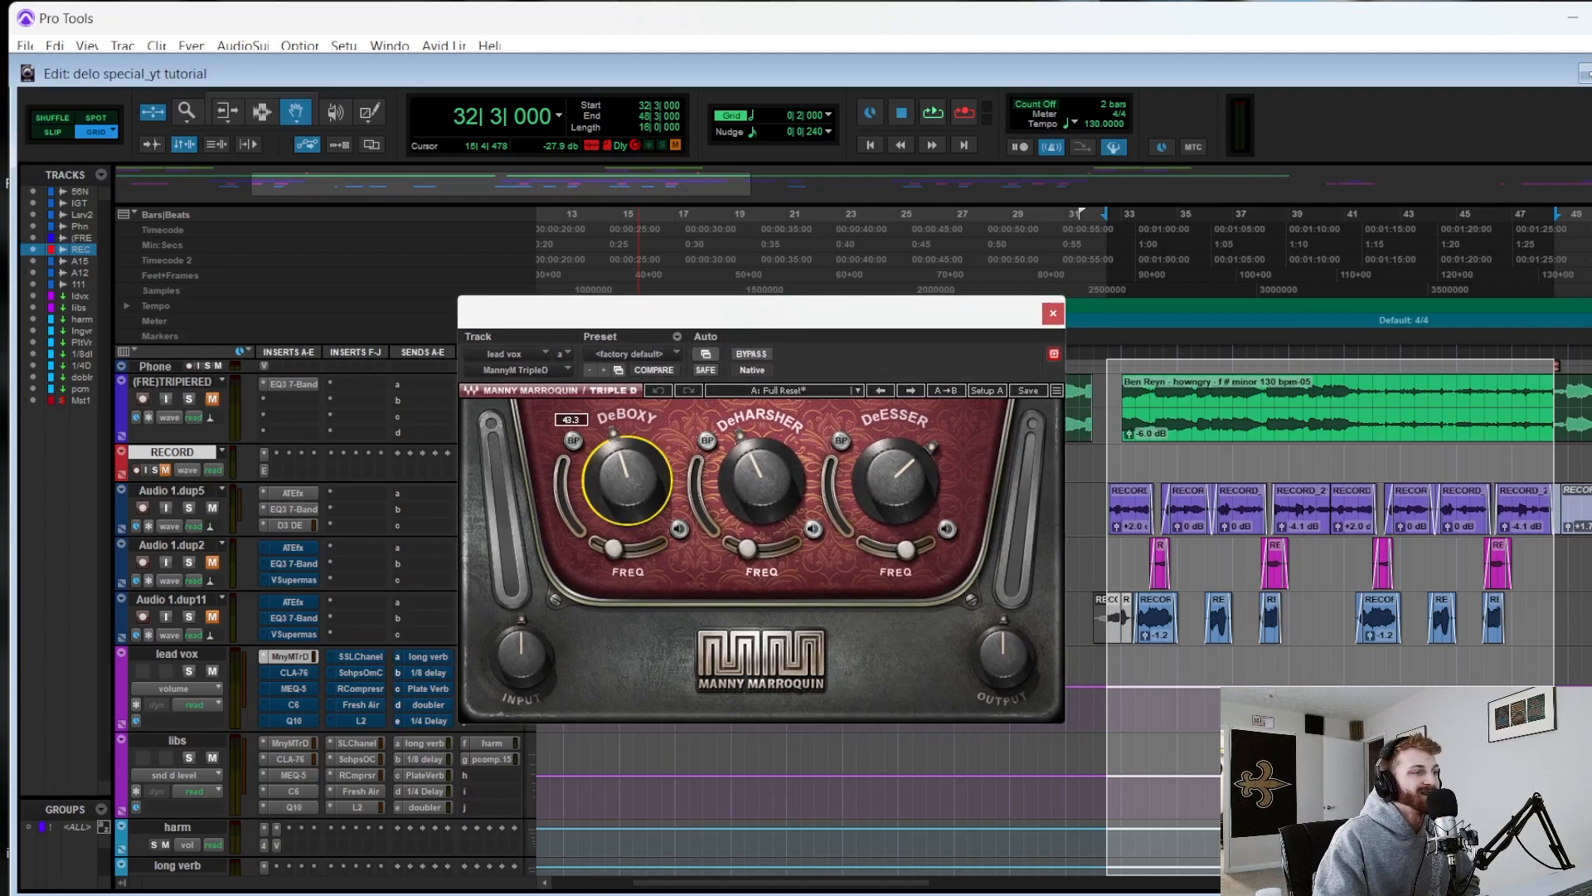
pyautogui.moveTo(759, 480); pyautogui.dragTo(759, 464)
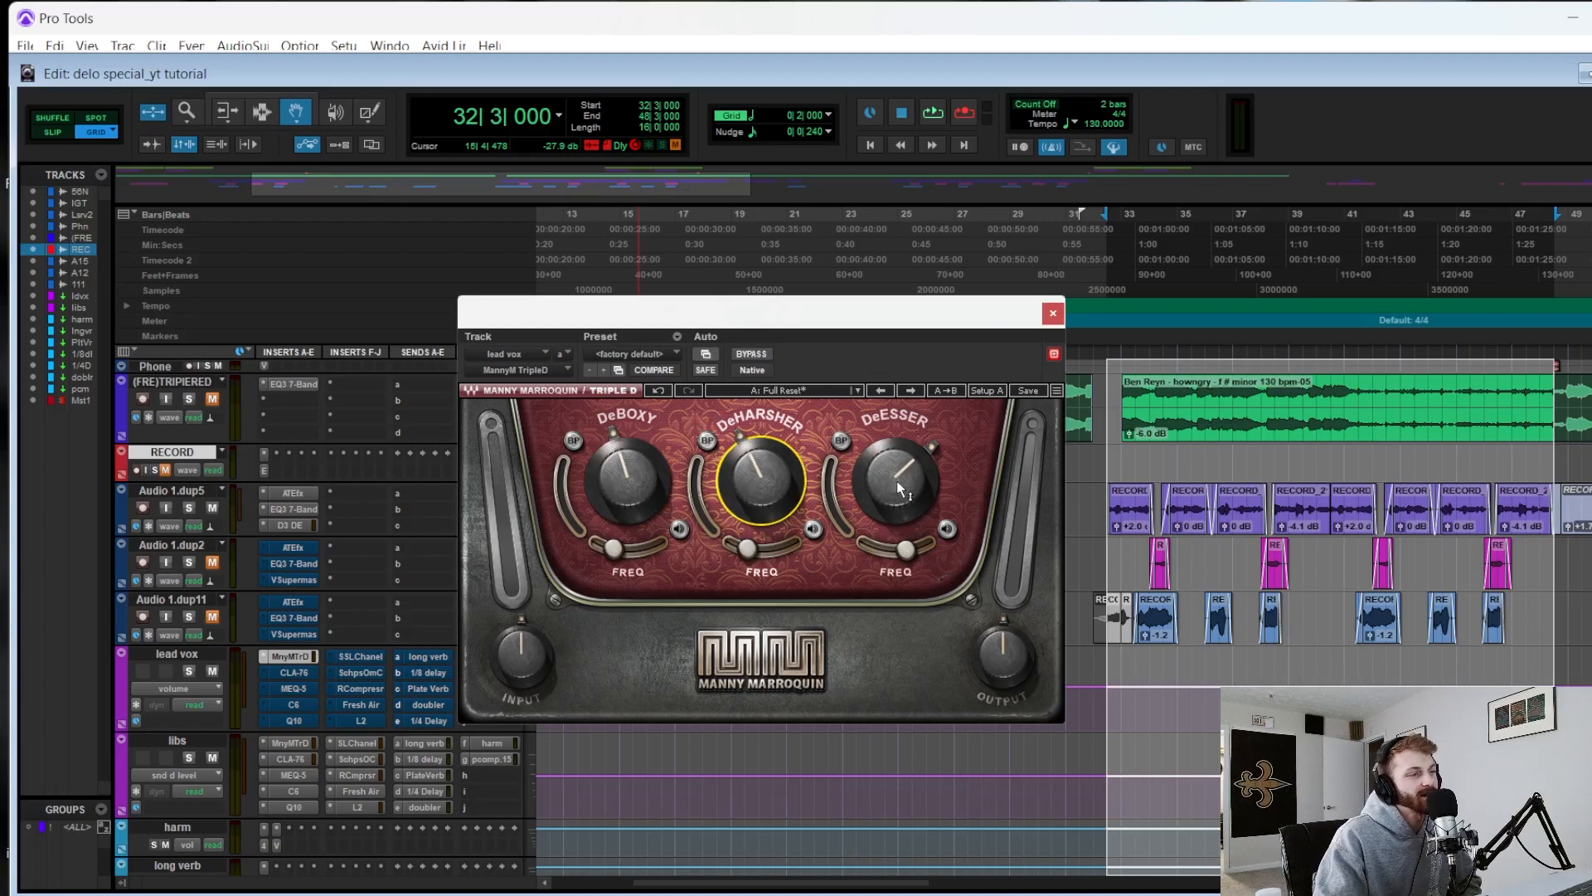
pyautogui.moveTo(912, 487)
pyautogui.moveTo(913, 488); pyautogui.dragTo(906, 473)
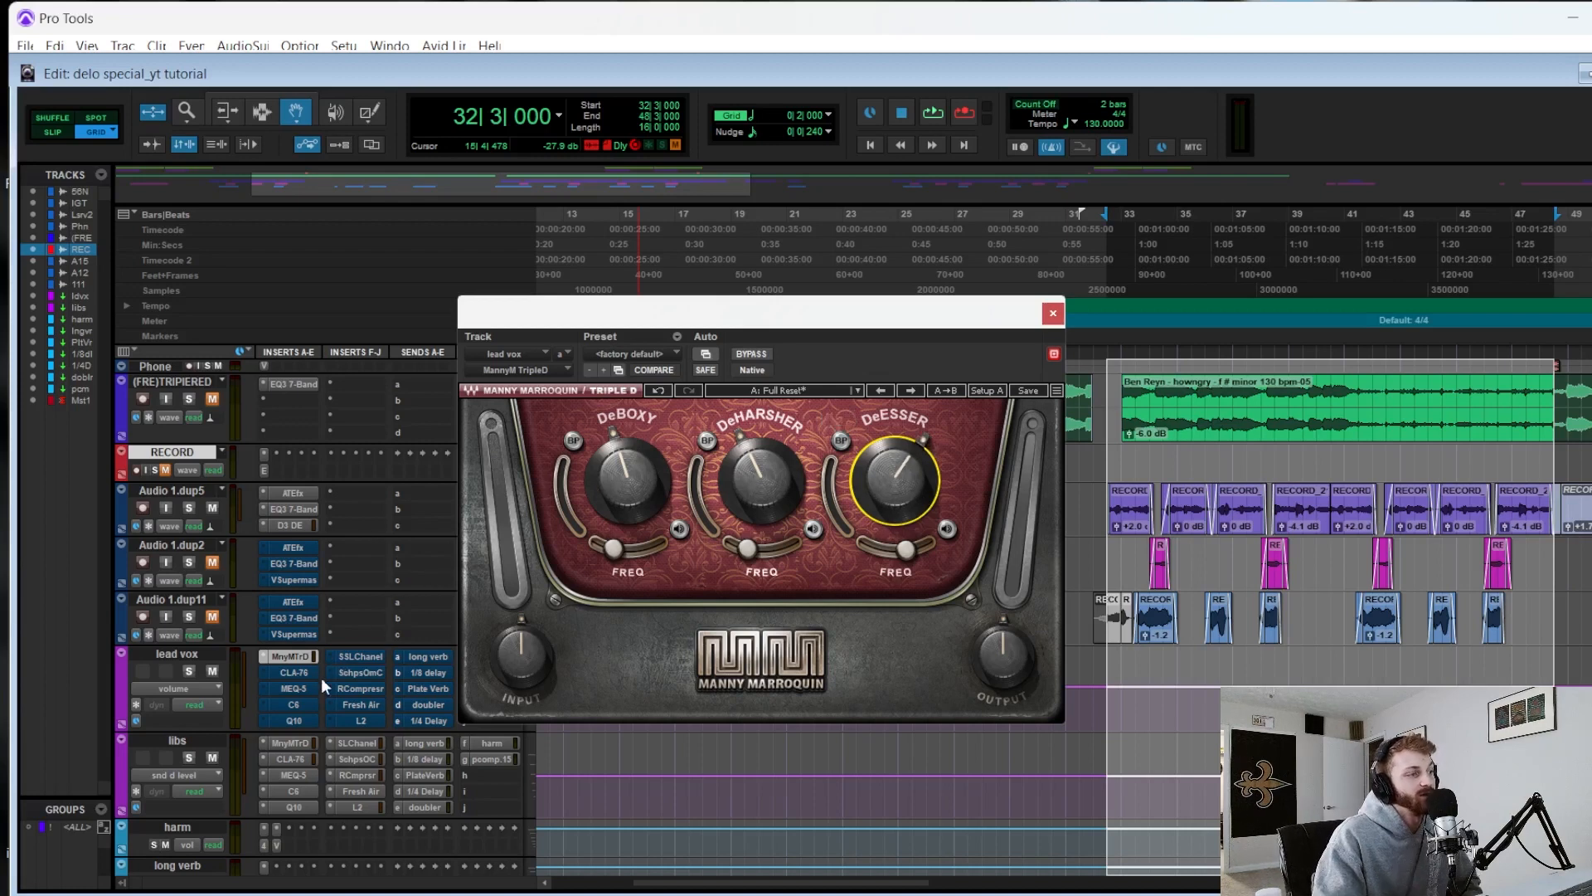
# - Bypass the TripleD's DeHarsher and DeBoxy bands, compare DeBoxy off and on during playback, and check its frequency setting
pyautogui.moveTo(713, 313); pyautogui.dragTo(739, 302)
pyautogui.click(734, 431)
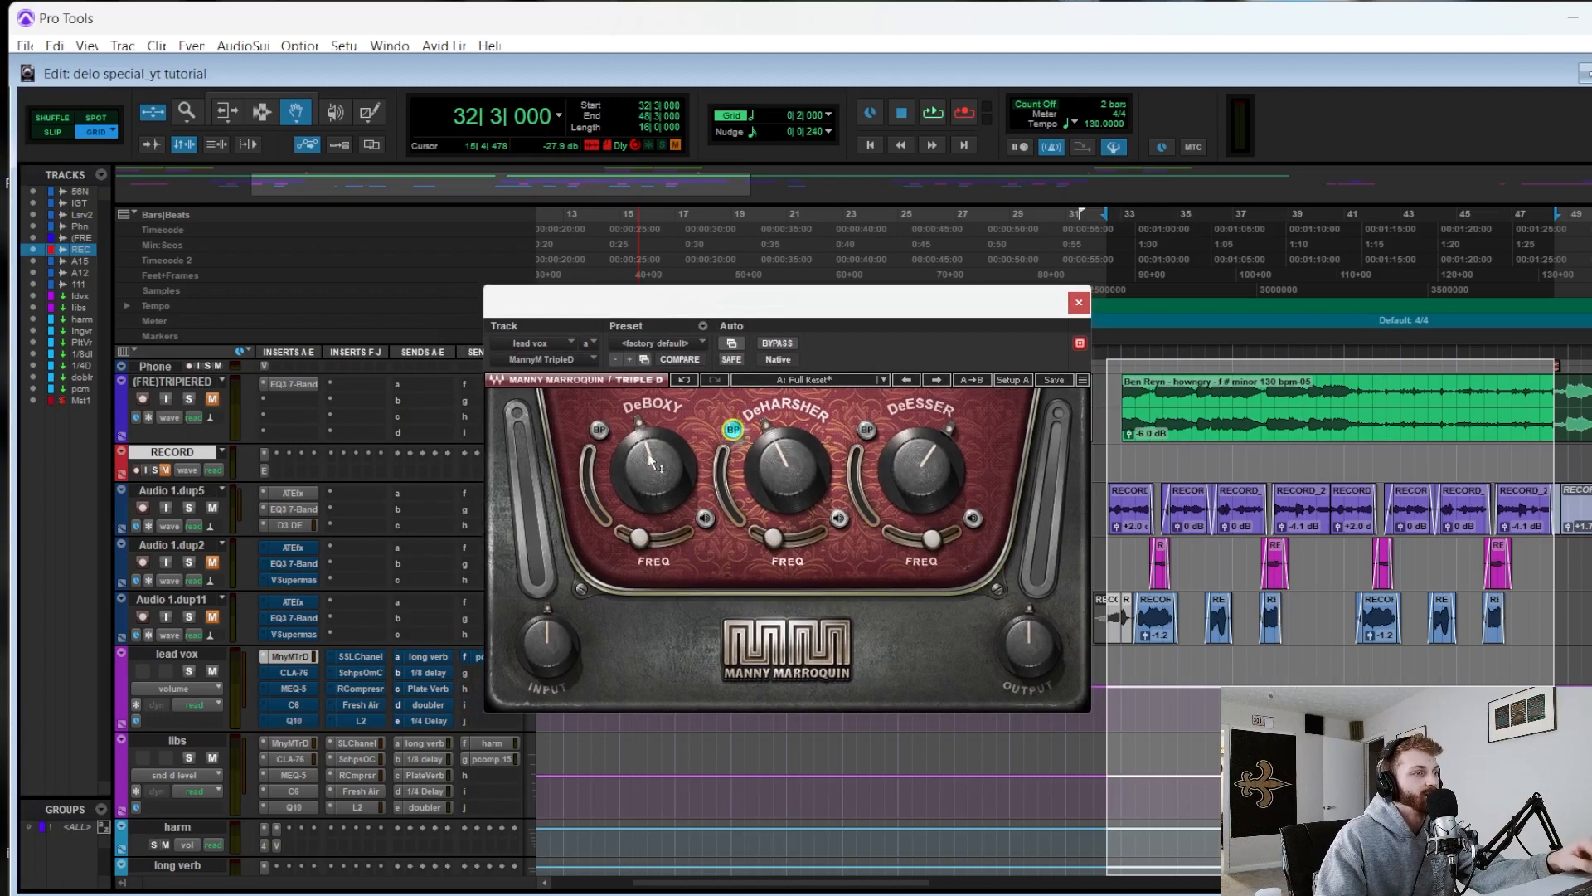
pyautogui.click(599, 429)
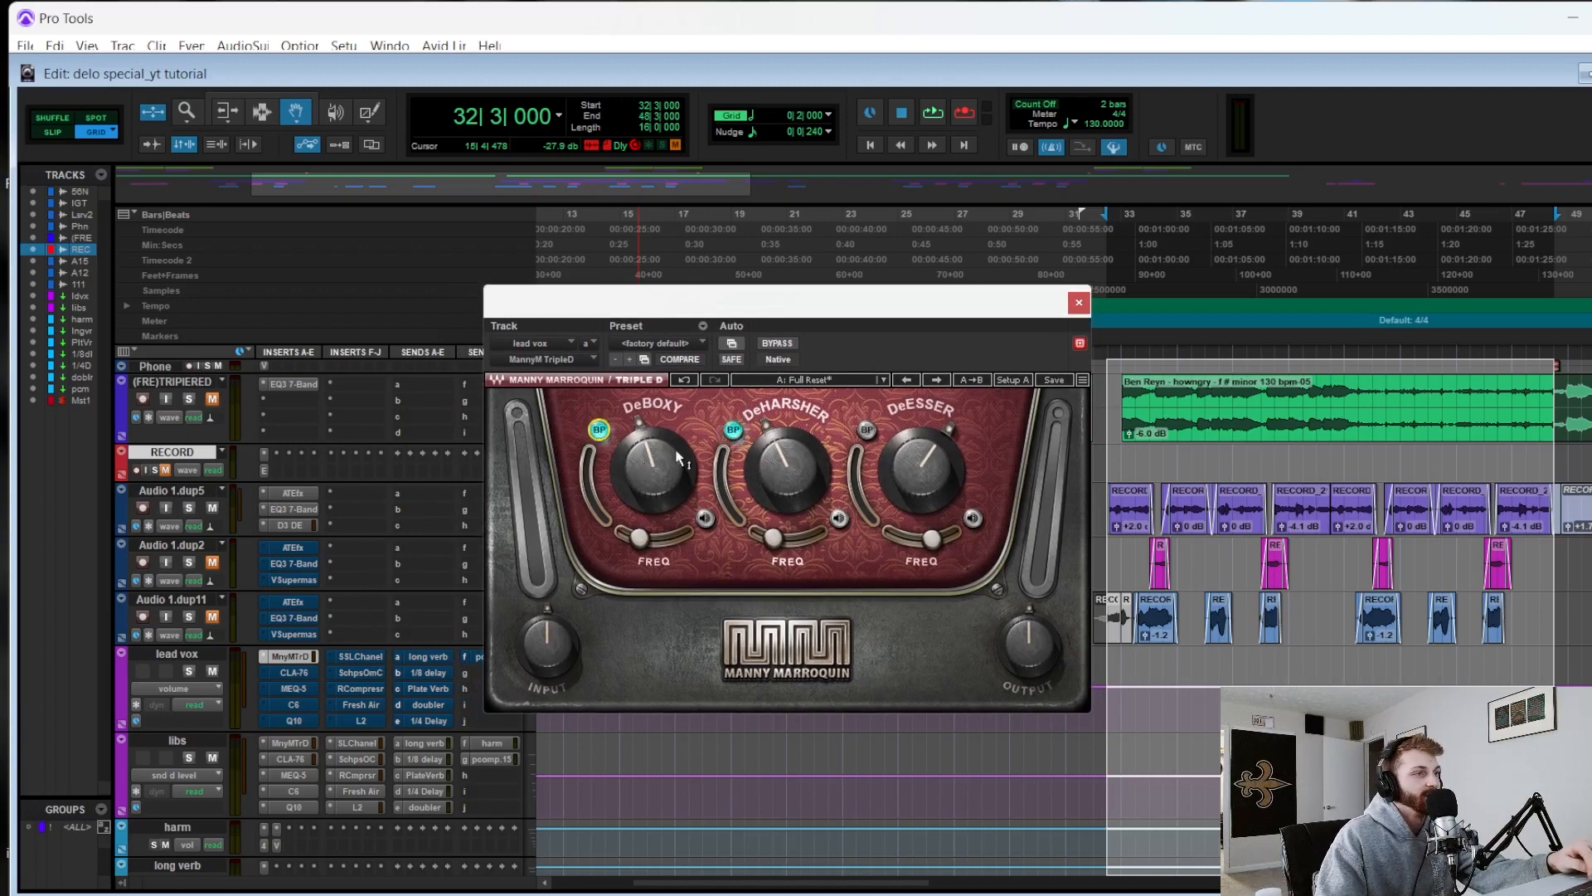
pyautogui.press('space')
pyautogui.moveTo(751, 304); pyautogui.dragTo(741, 327)
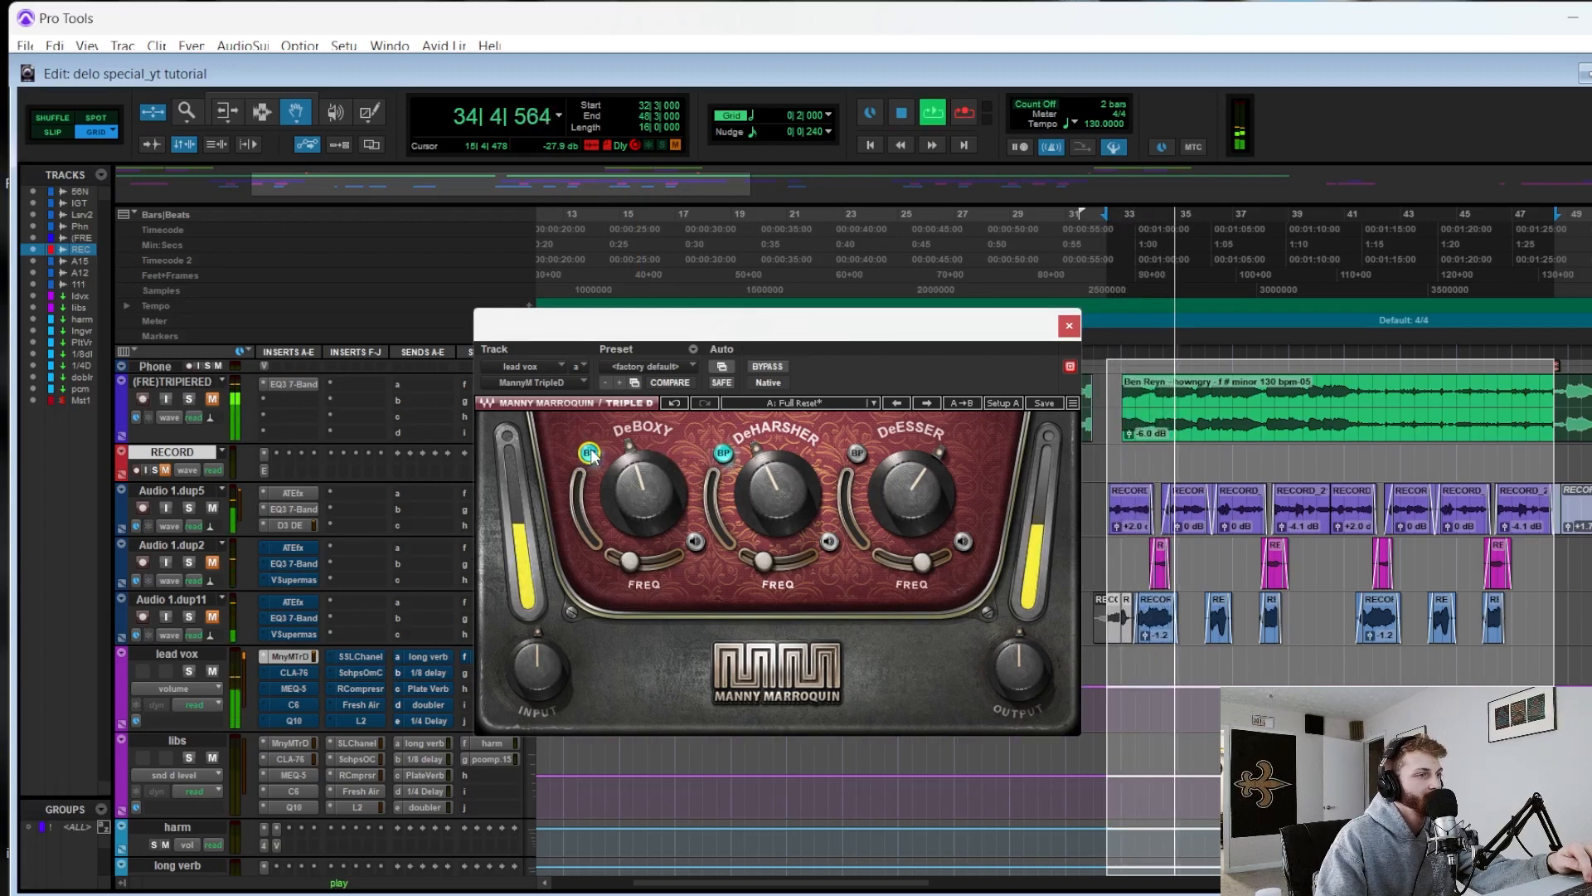
pyautogui.press('space')
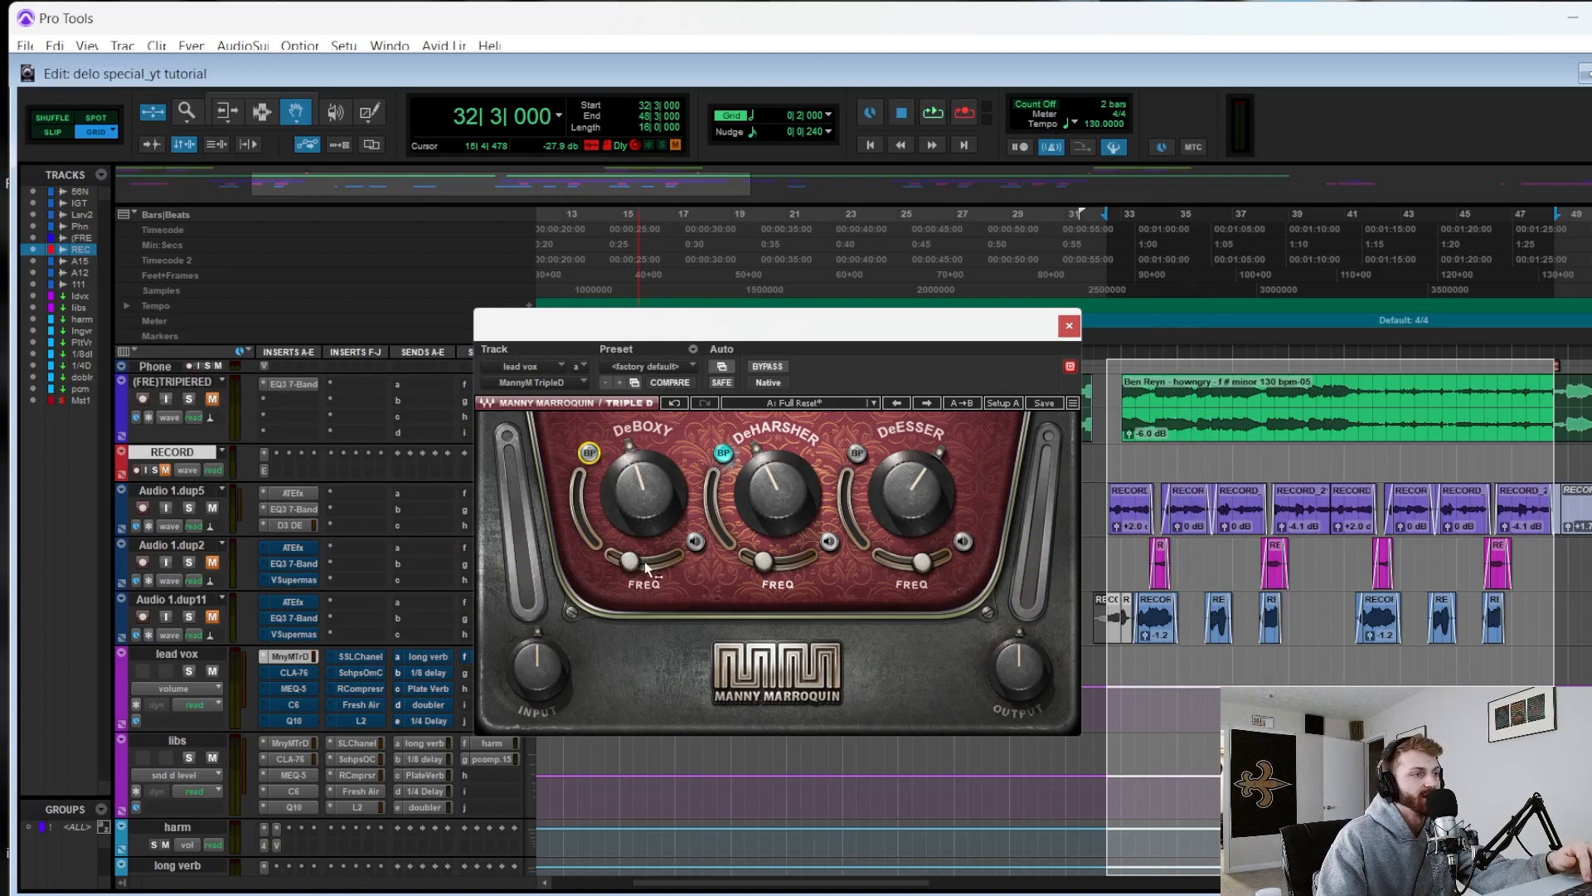
pyautogui.moveTo(629, 568)
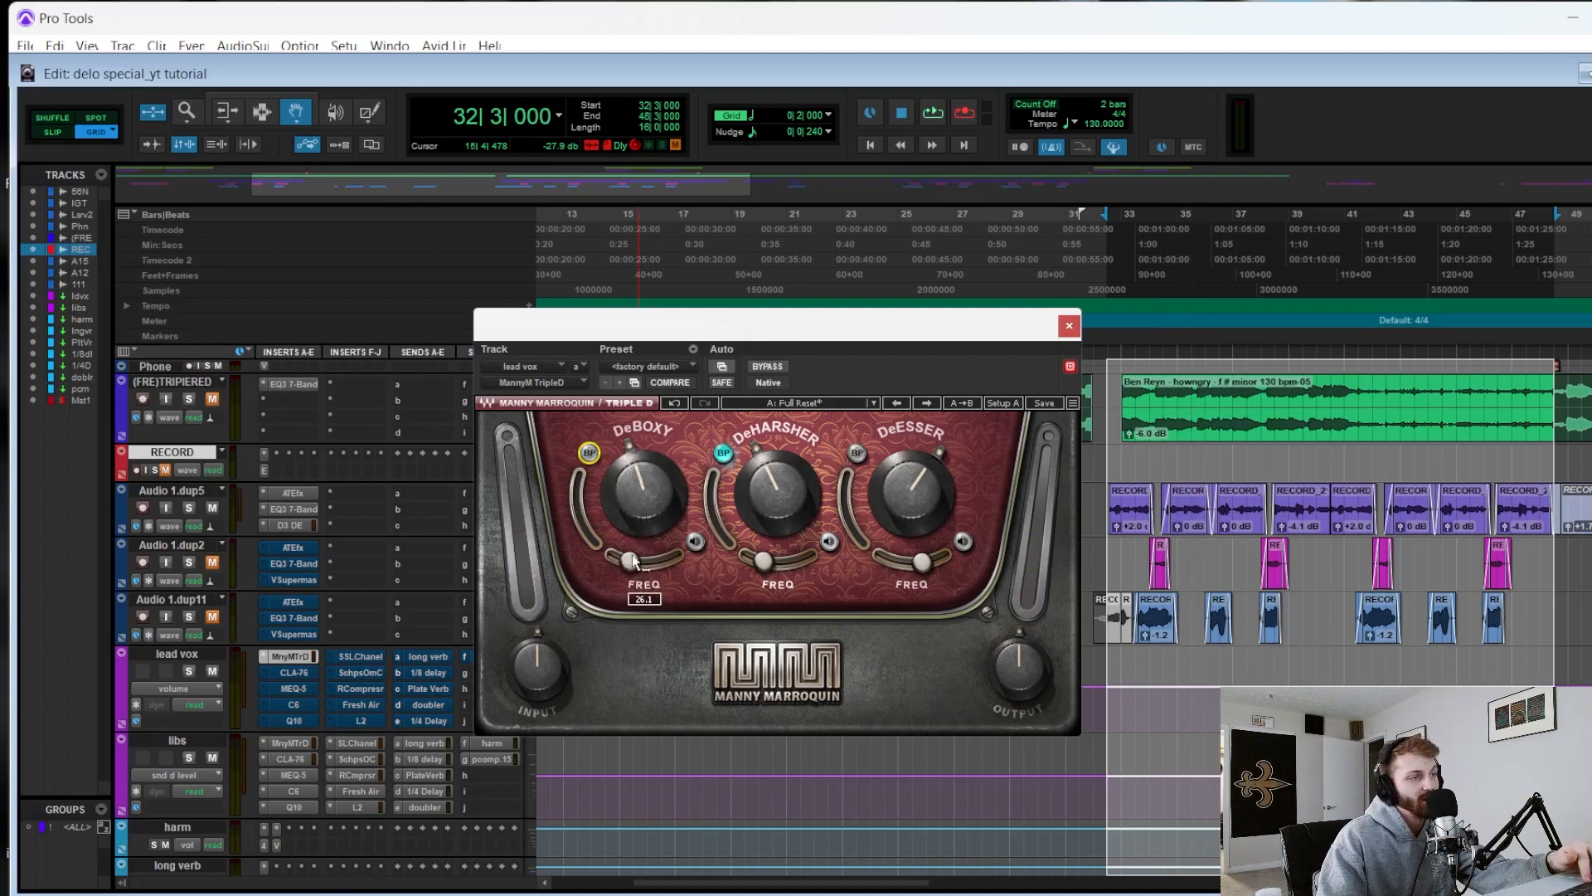
# - Compare the lead vocal with the TripleD's DeHarsher bypassed and active during playback, leaving the band active
pyautogui.click(722, 454)
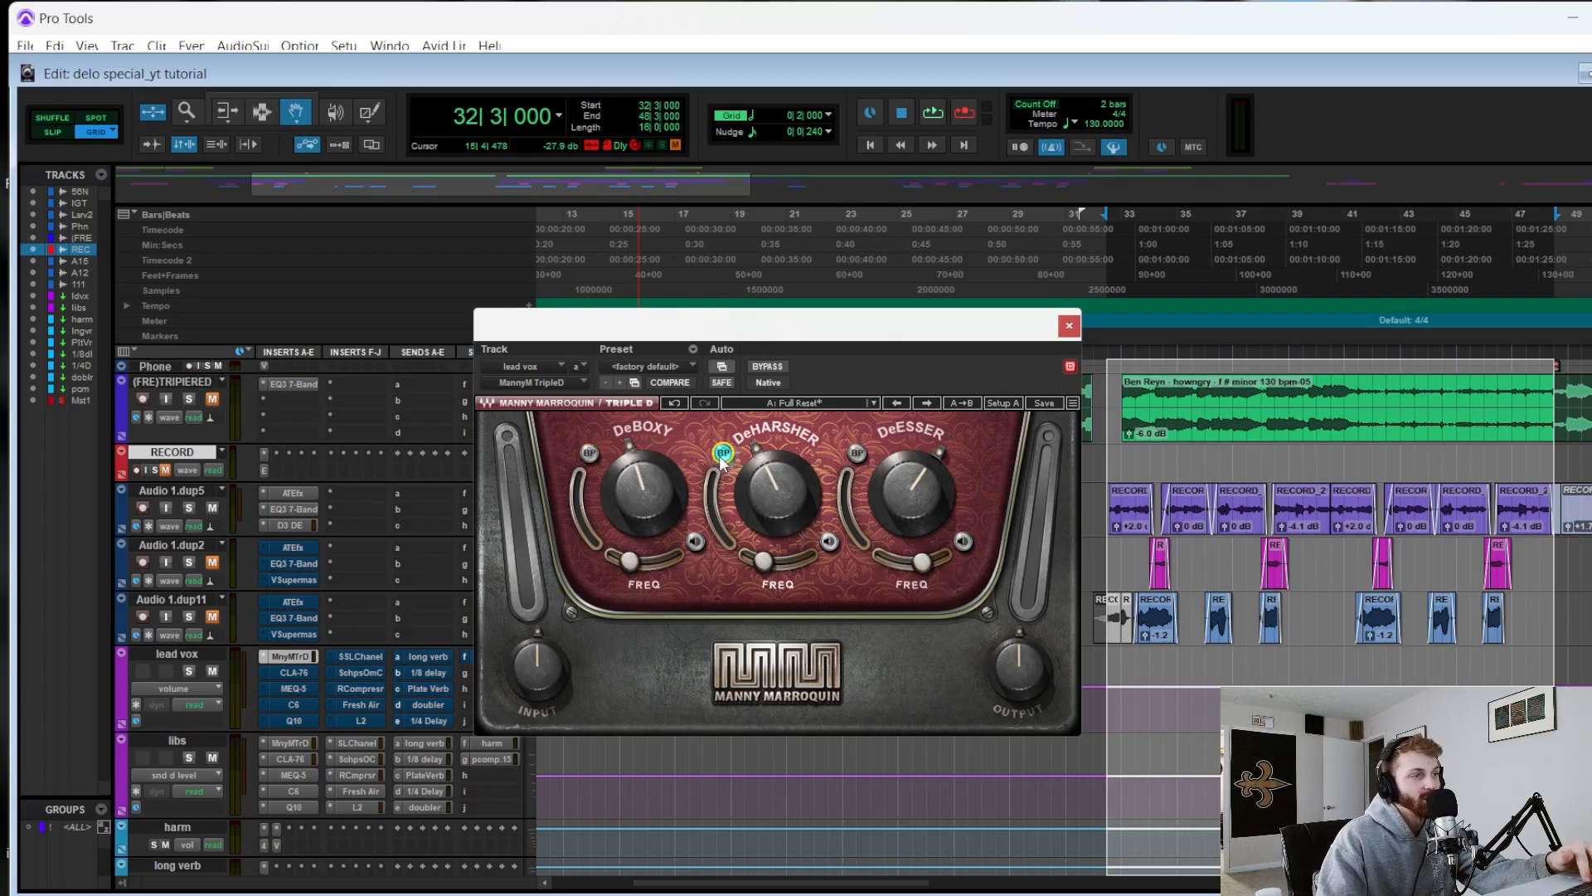
pyautogui.press('space')
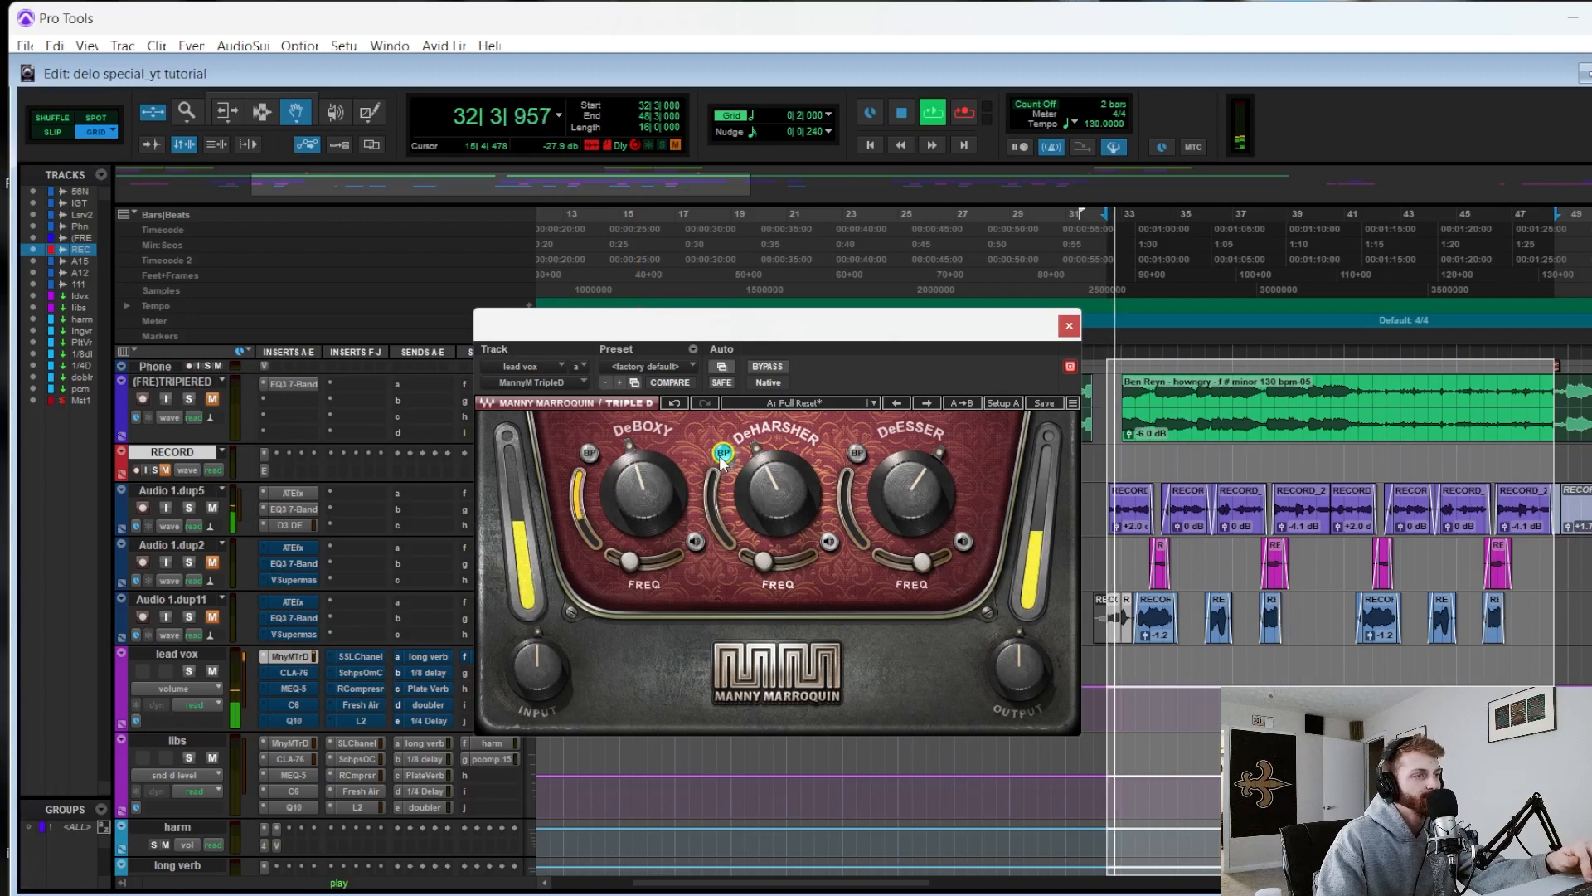
pyautogui.click(721, 456)
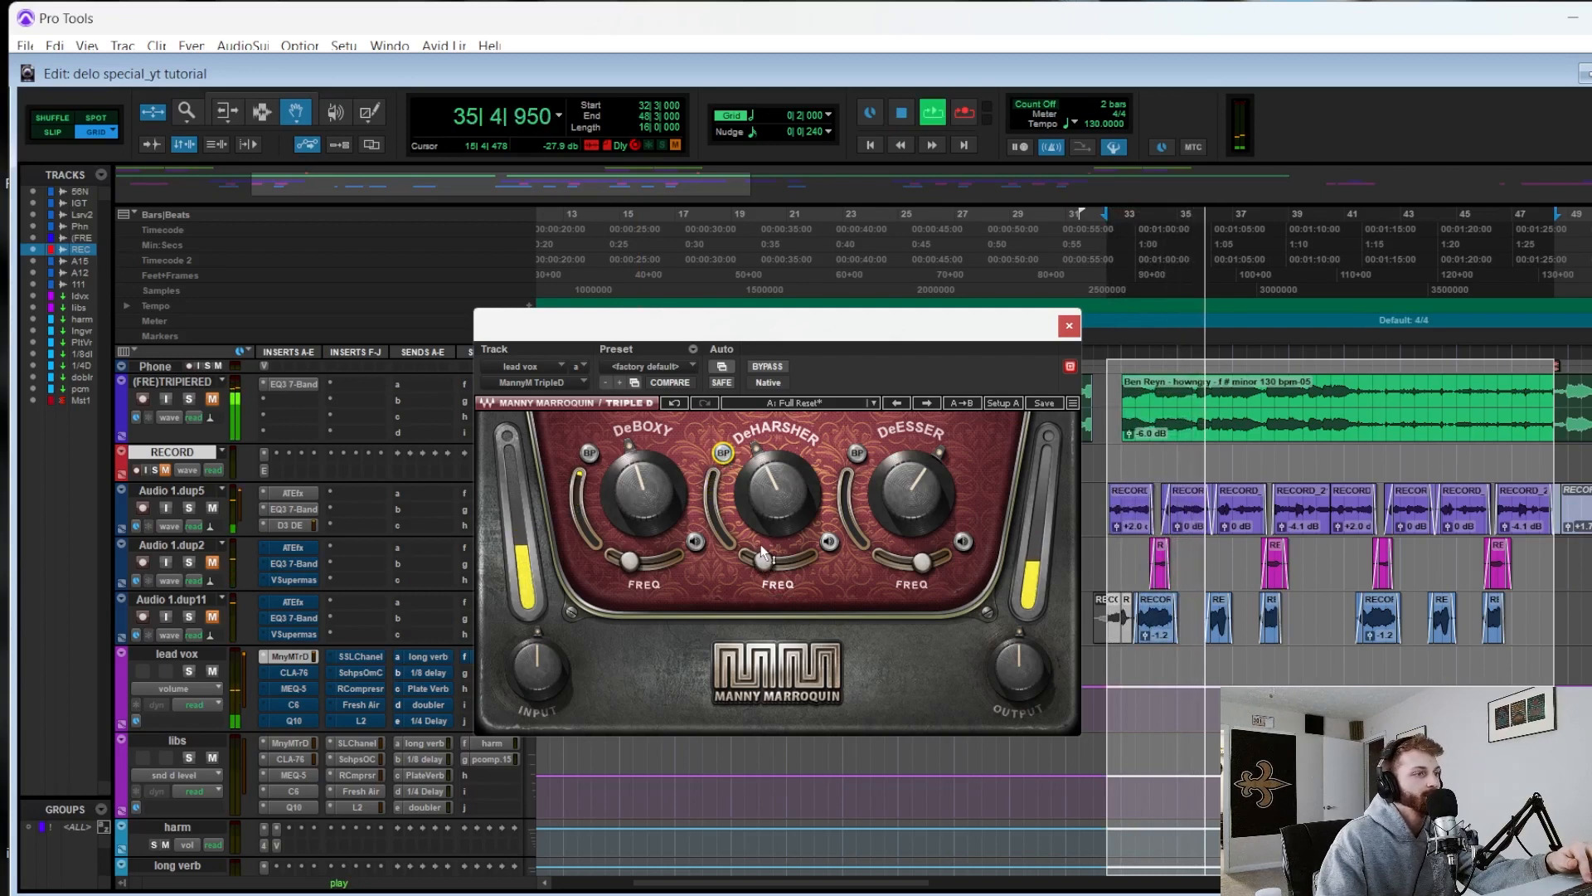
pyautogui.press('space')
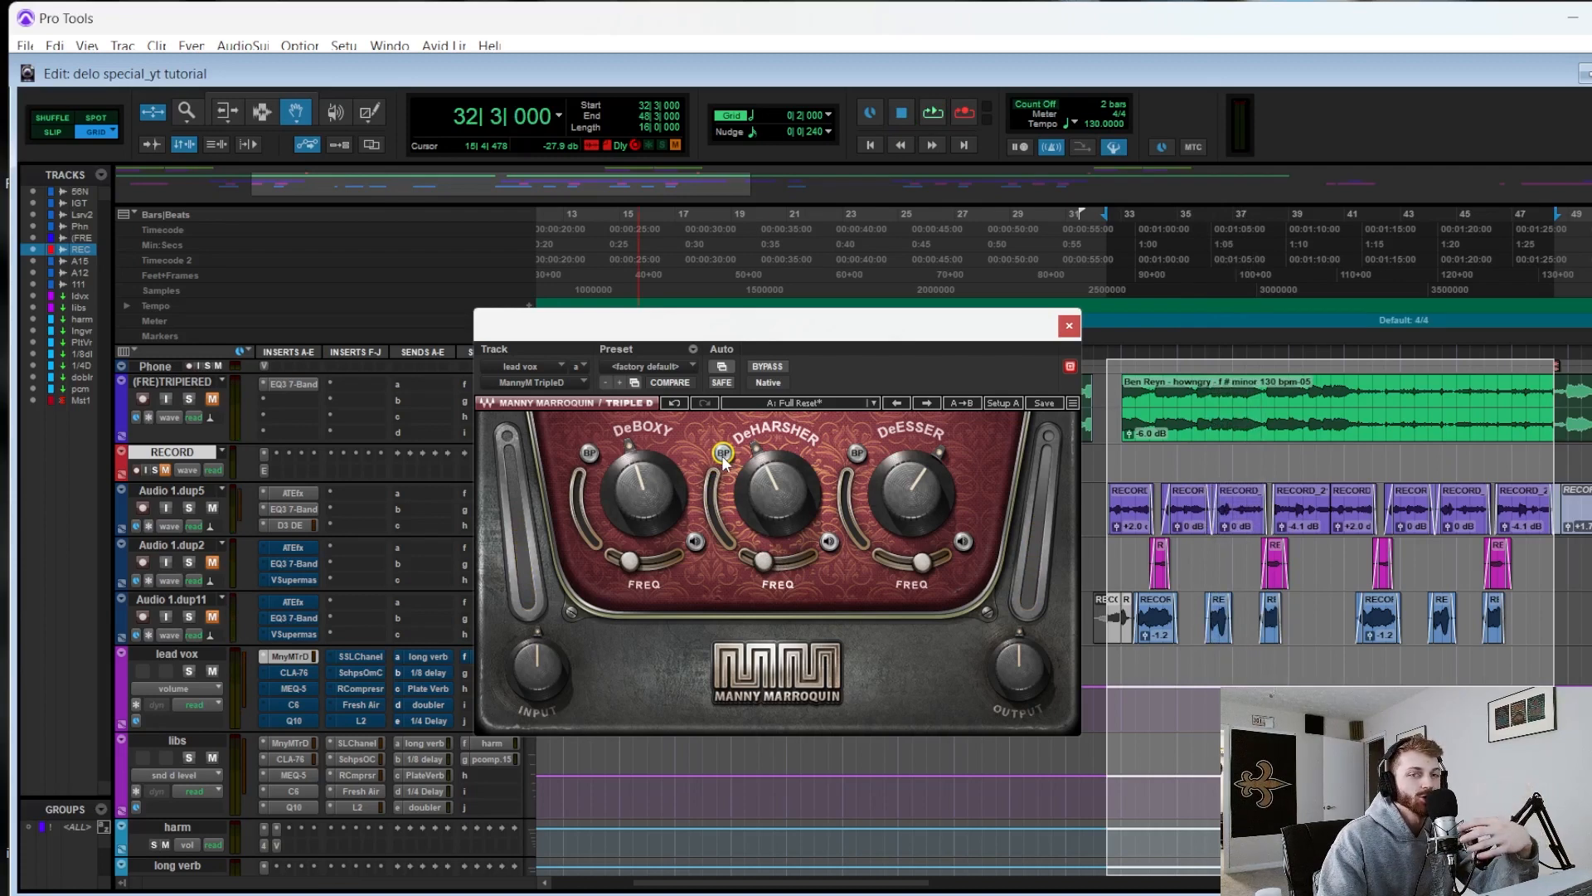
pyautogui.moveTo(677, 340); pyautogui.dragTo(641, 357)
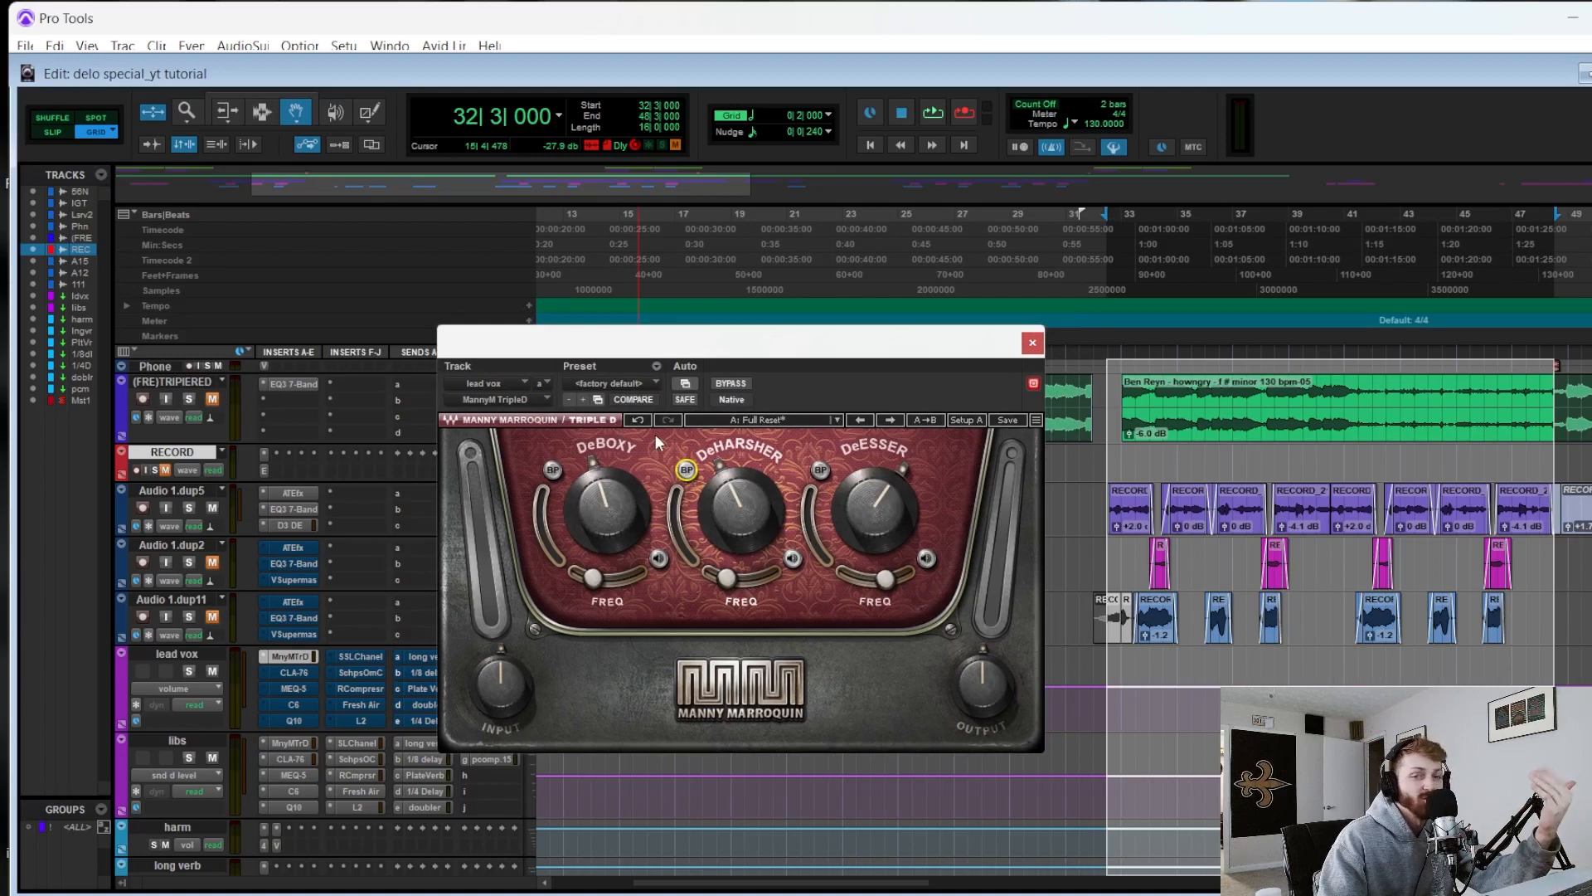
pyautogui.moveTo(767, 351); pyautogui.dragTo(817, 322)
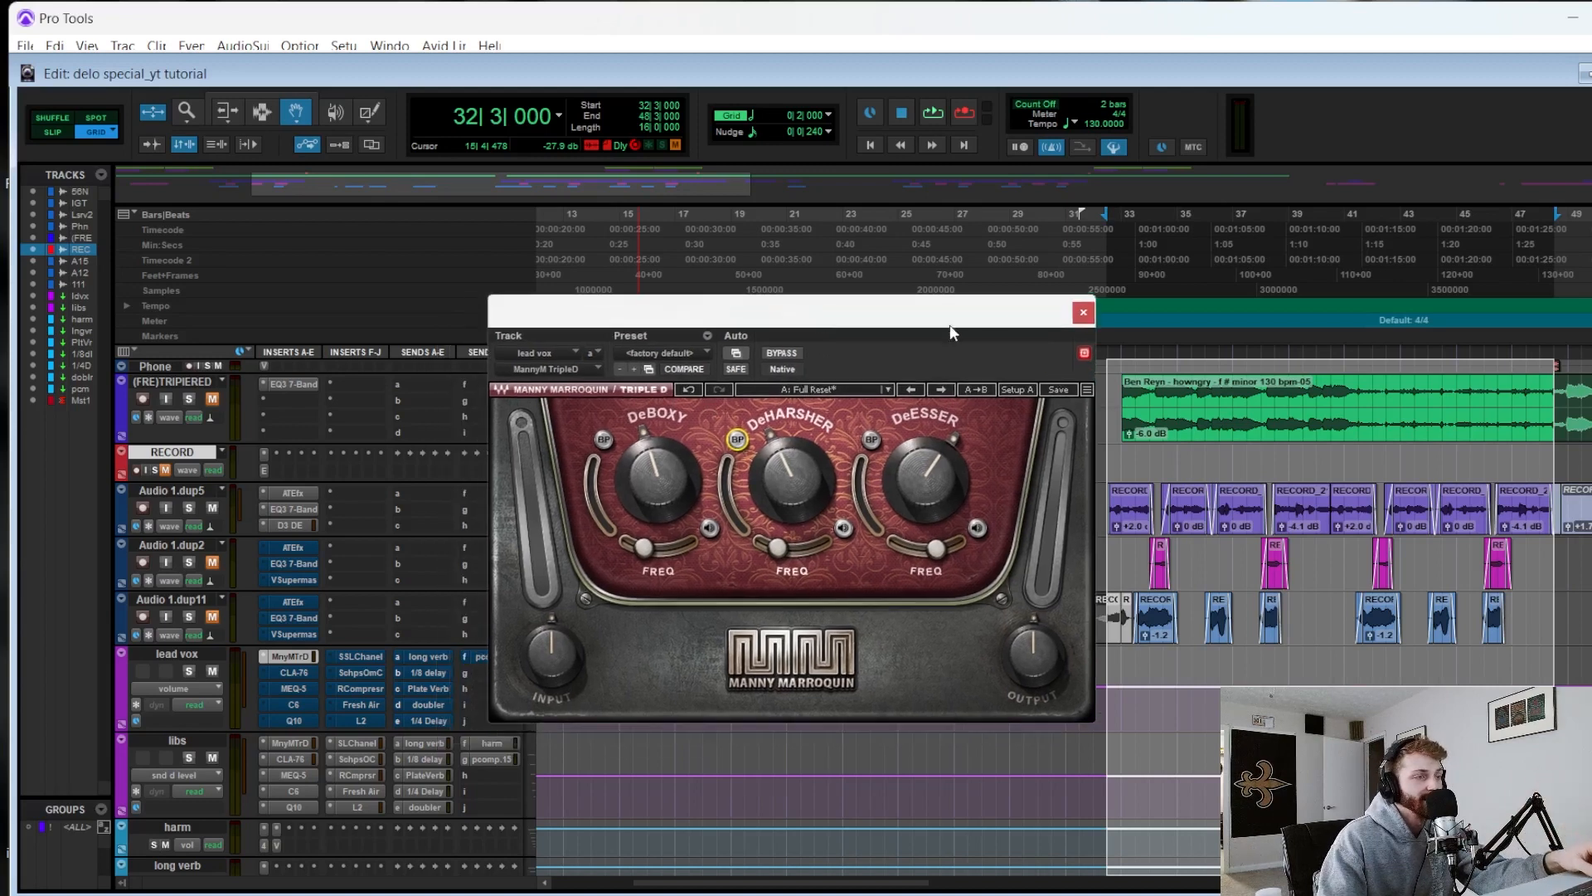
pyautogui.moveTo(926, 324); pyautogui.dragTo(885, 285)
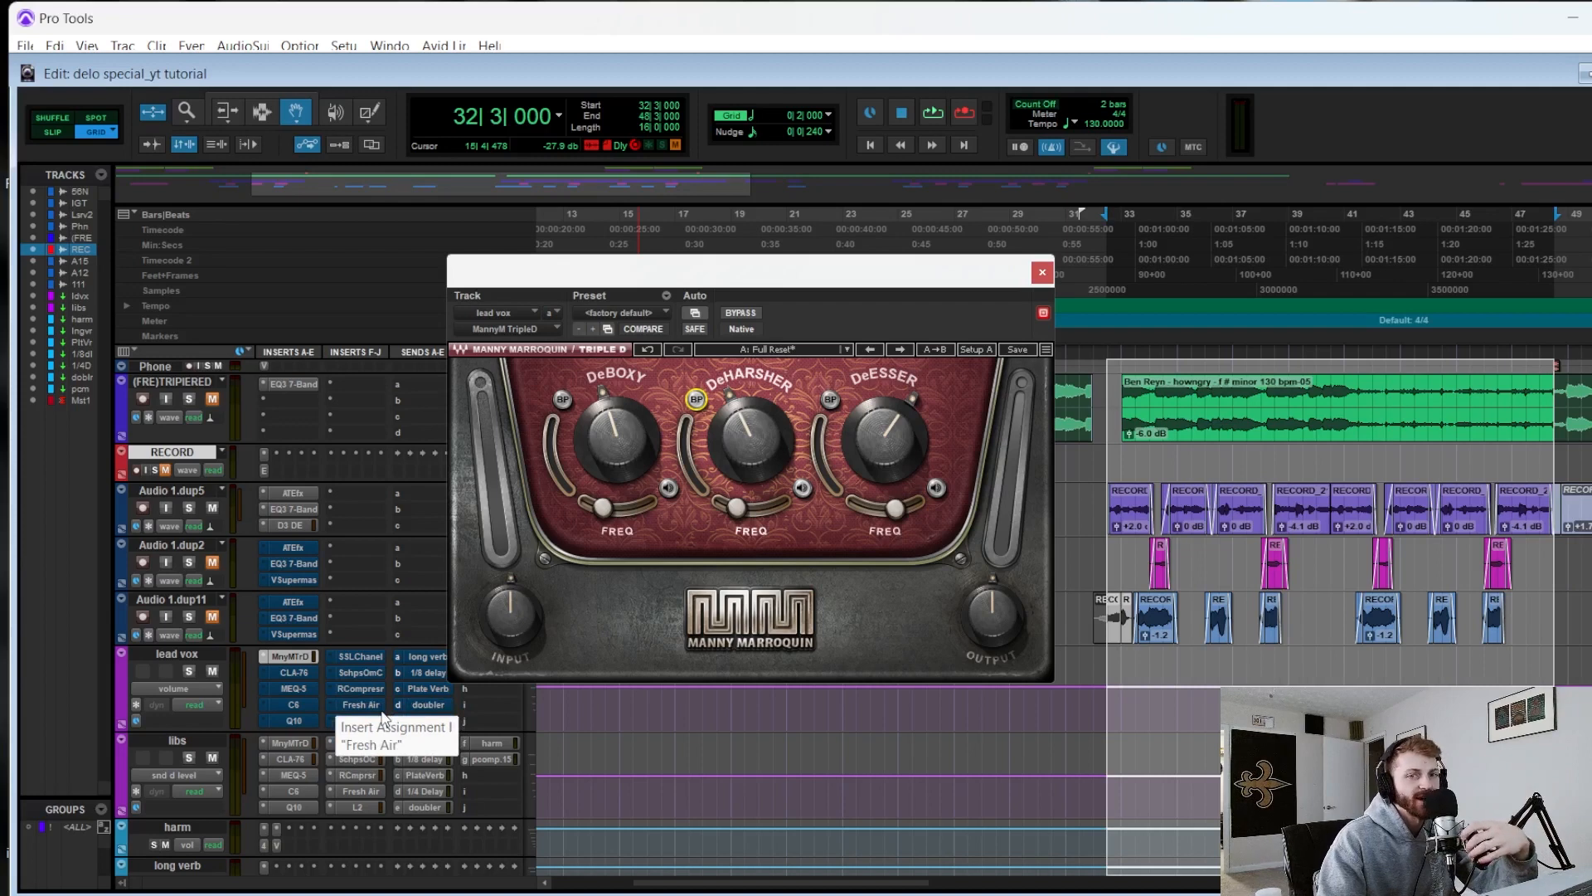
# - Open the CLA-76 compressor on lead vox and replace it with the stereo BF-76 dynamics plug-in
pyautogui.click(297, 672)
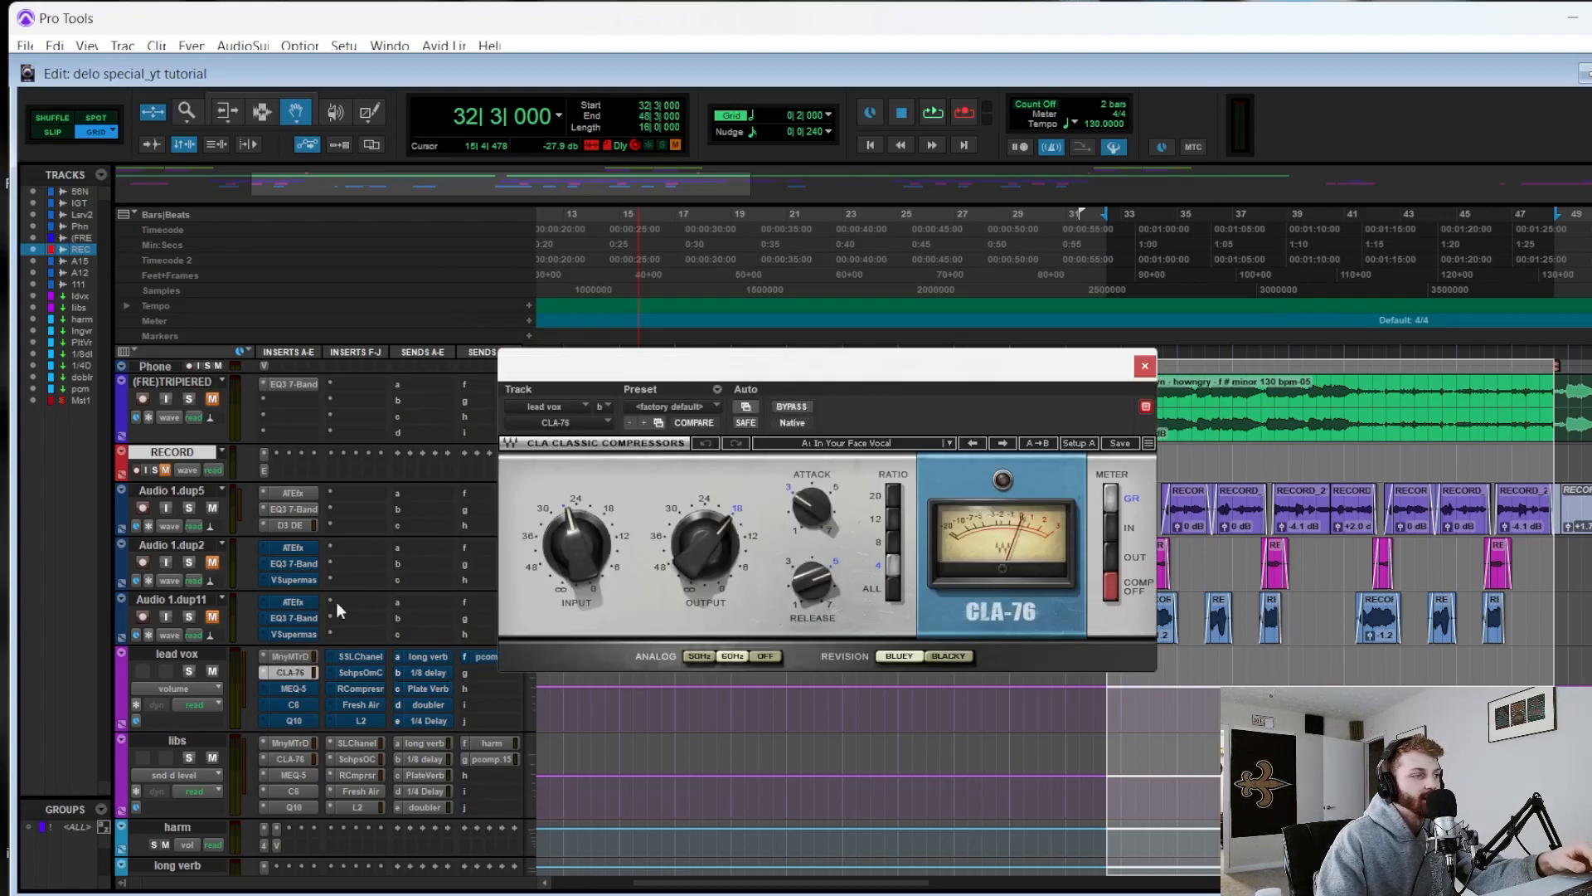
pyautogui.click(264, 671)
pyautogui.moveTo(355, 735)
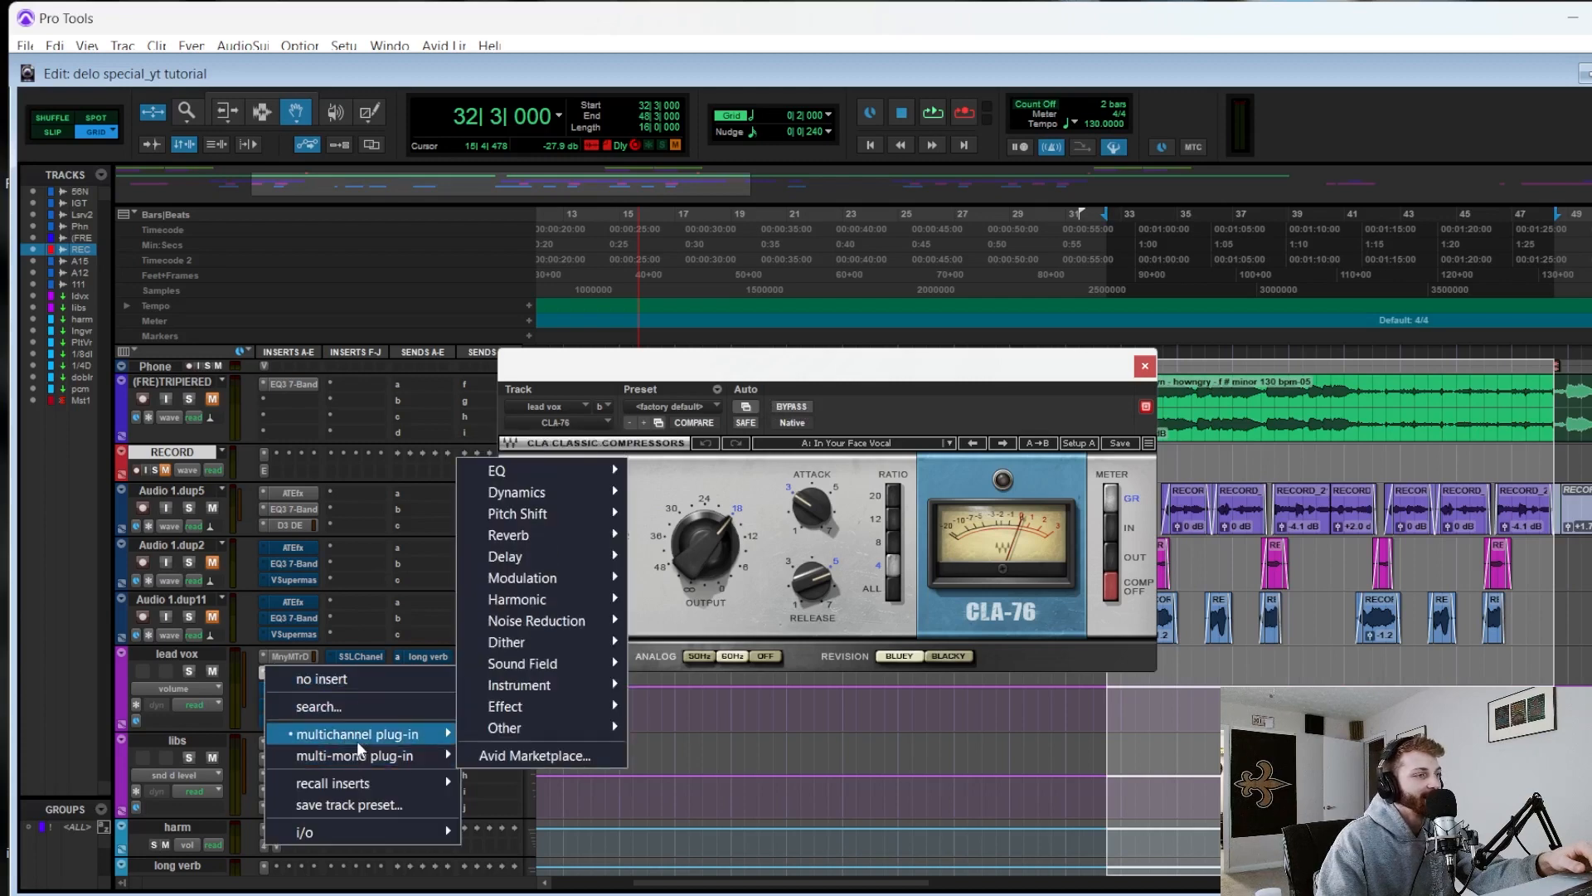
pyautogui.moveTo(582, 471)
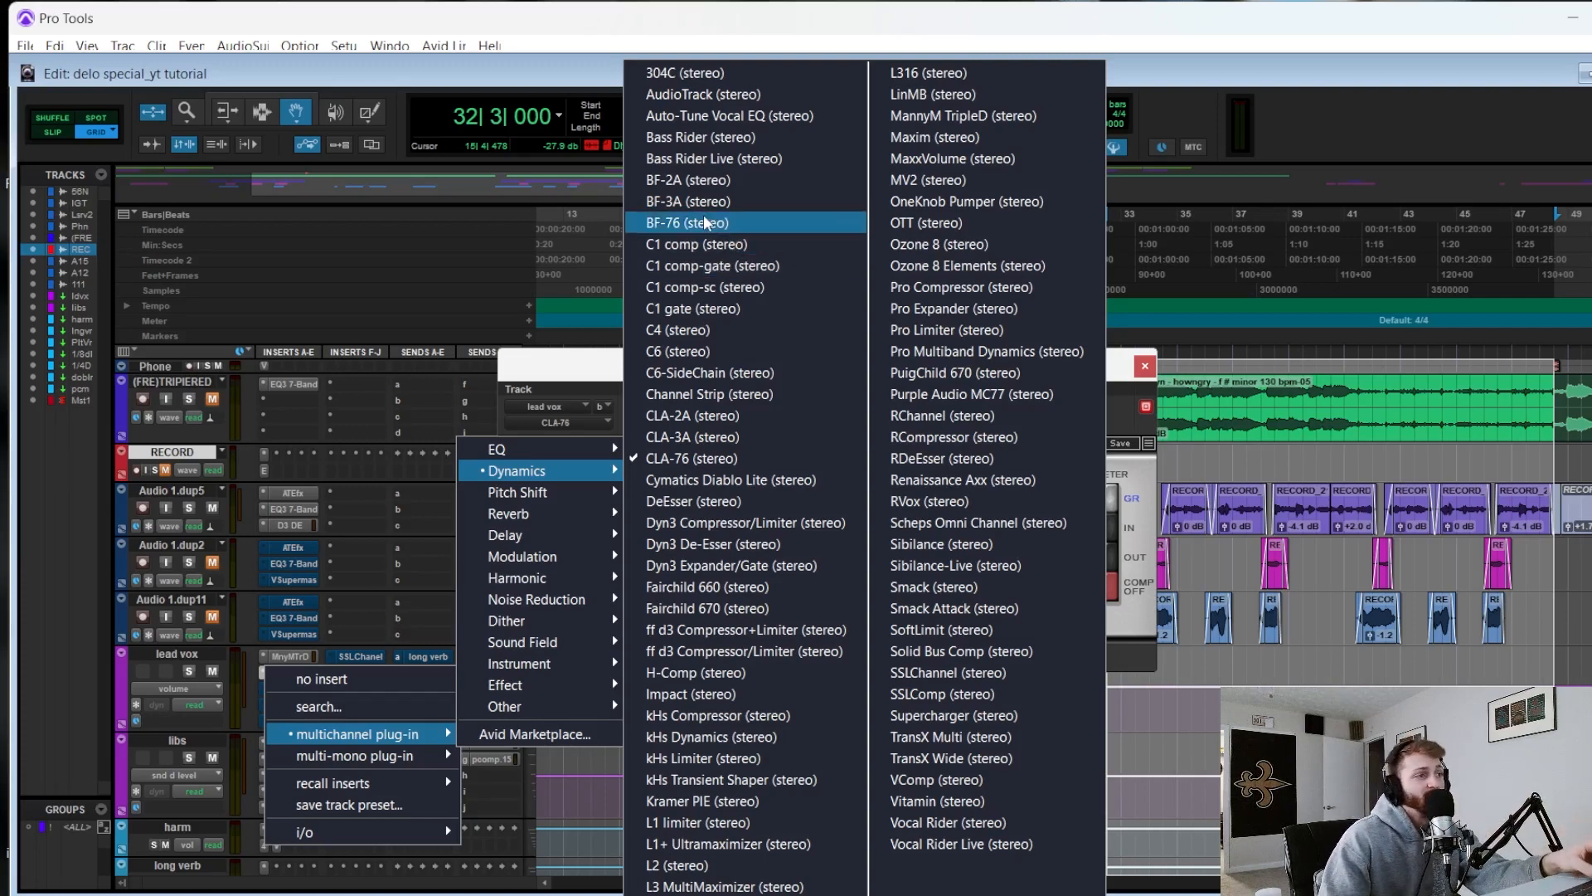
pyautogui.click(704, 218)
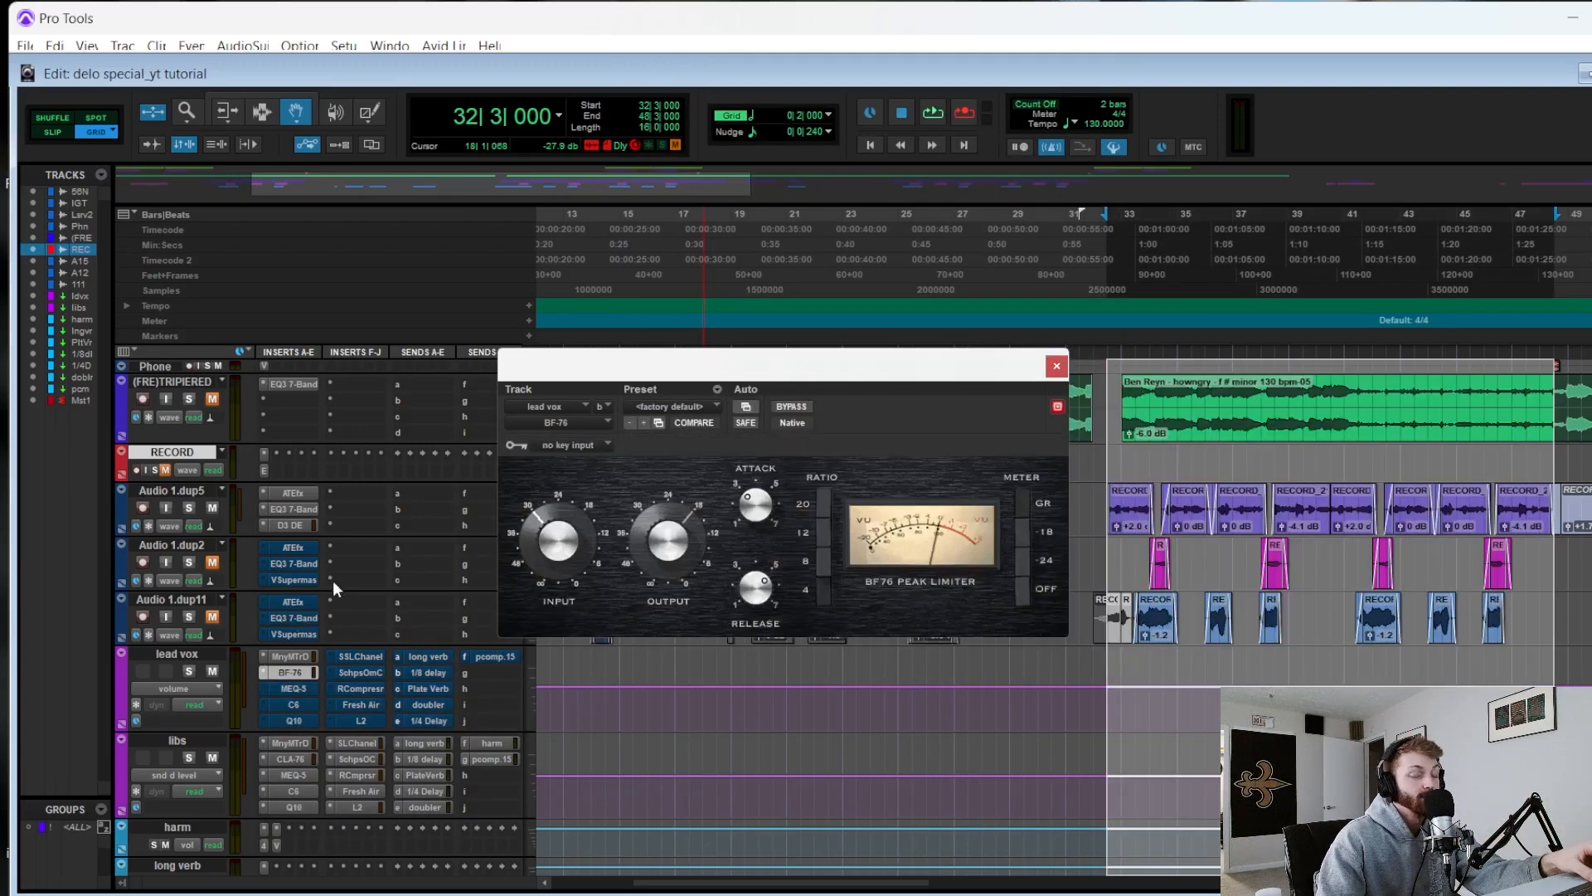
# - Adjust the BF-76 input level on lead vox during playback, and close the plug-in window
pyautogui.moveTo(583, 352)
pyautogui.mouseDown()
pyautogui.moveTo(533, 378)
pyautogui.moveTo(560, 417)
pyautogui.moveTo(592, 359)
pyautogui.mouseUp()
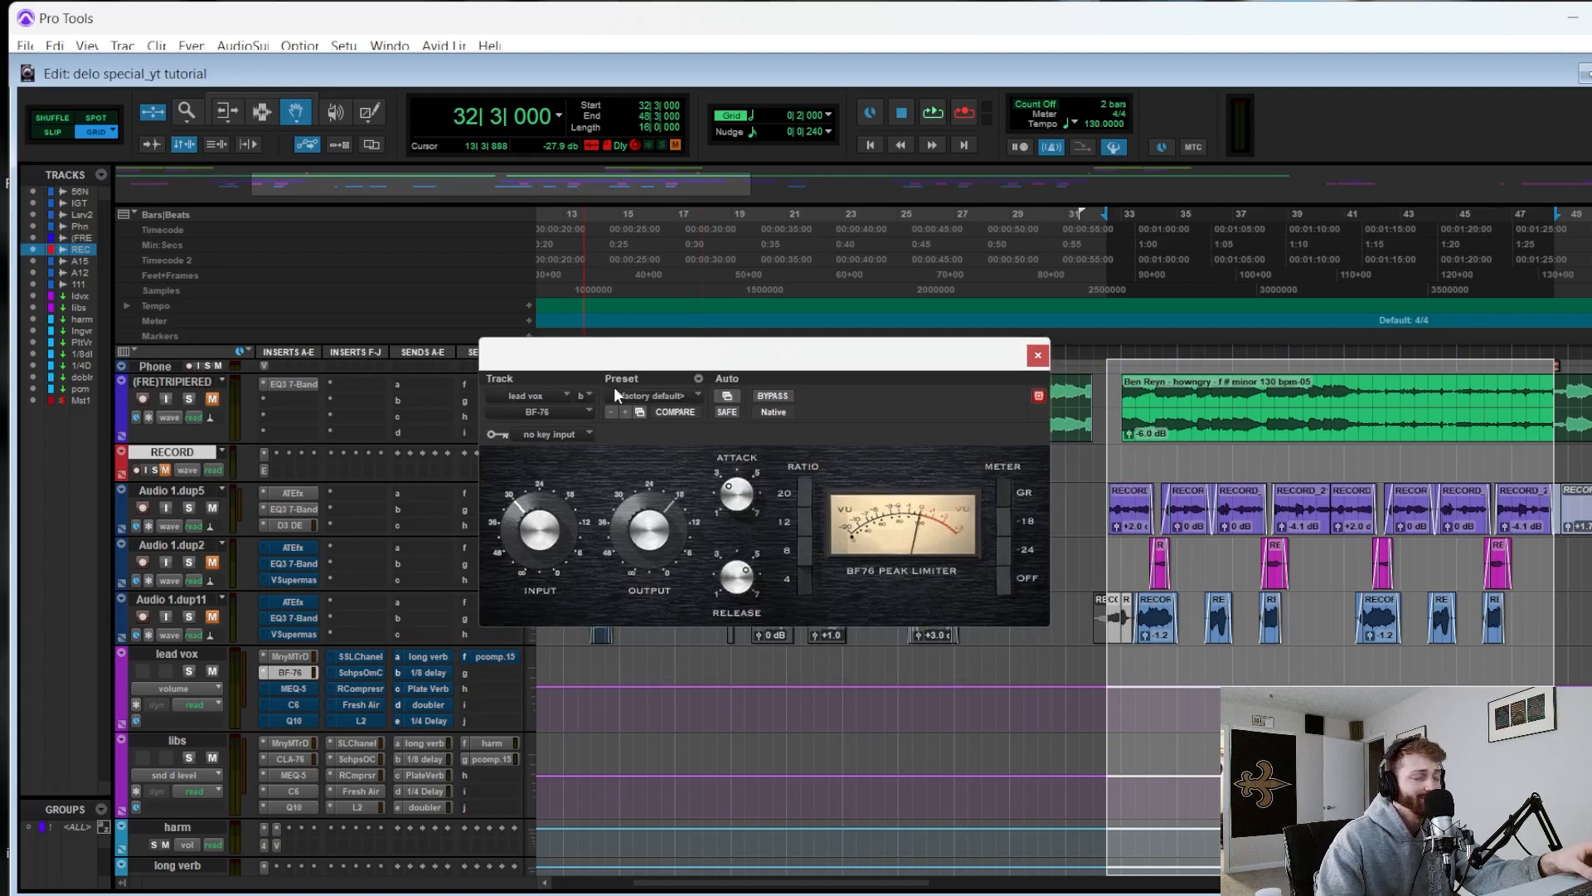
pyautogui.press('space')
pyautogui.moveTo(520, 502); pyautogui.dragTo(515, 497)
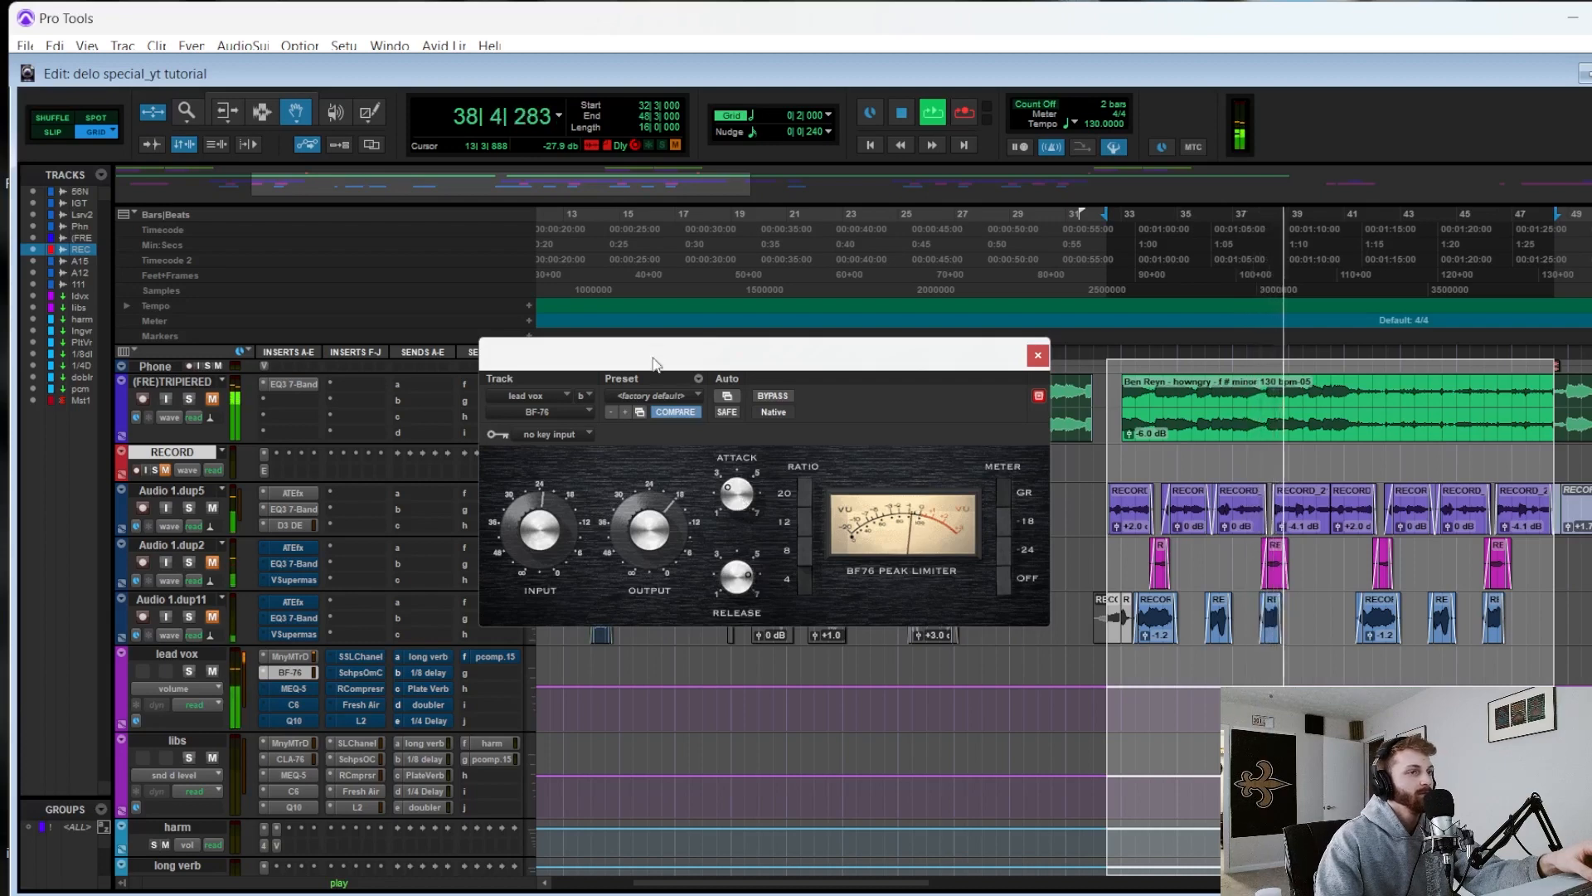
pyautogui.moveTo(655, 363); pyautogui.dragTo(694, 358)
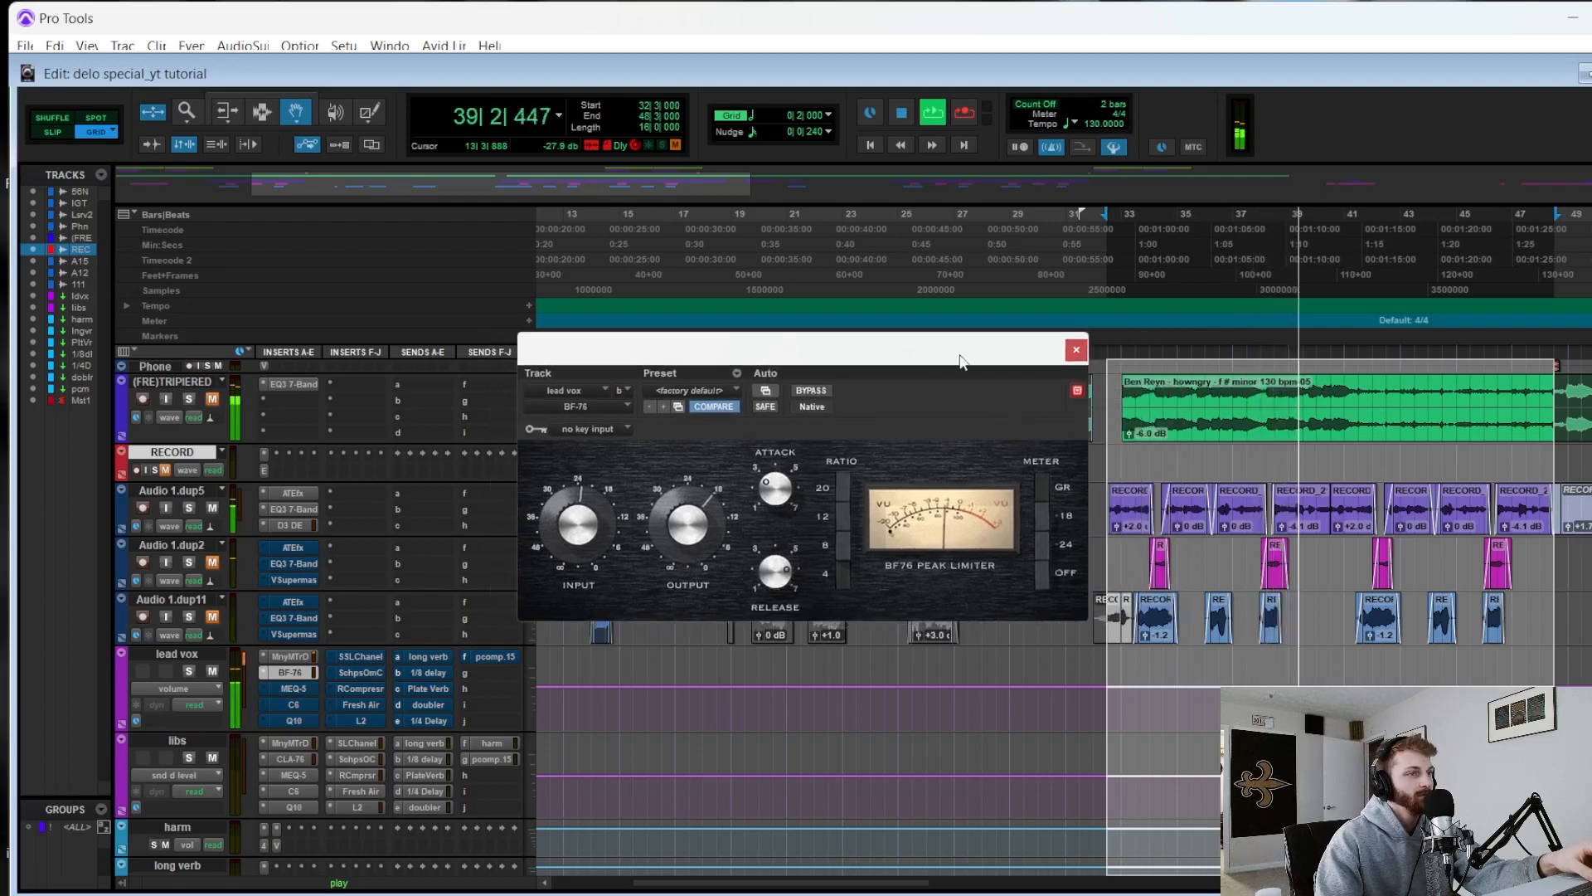
pyautogui.click(1076, 350)
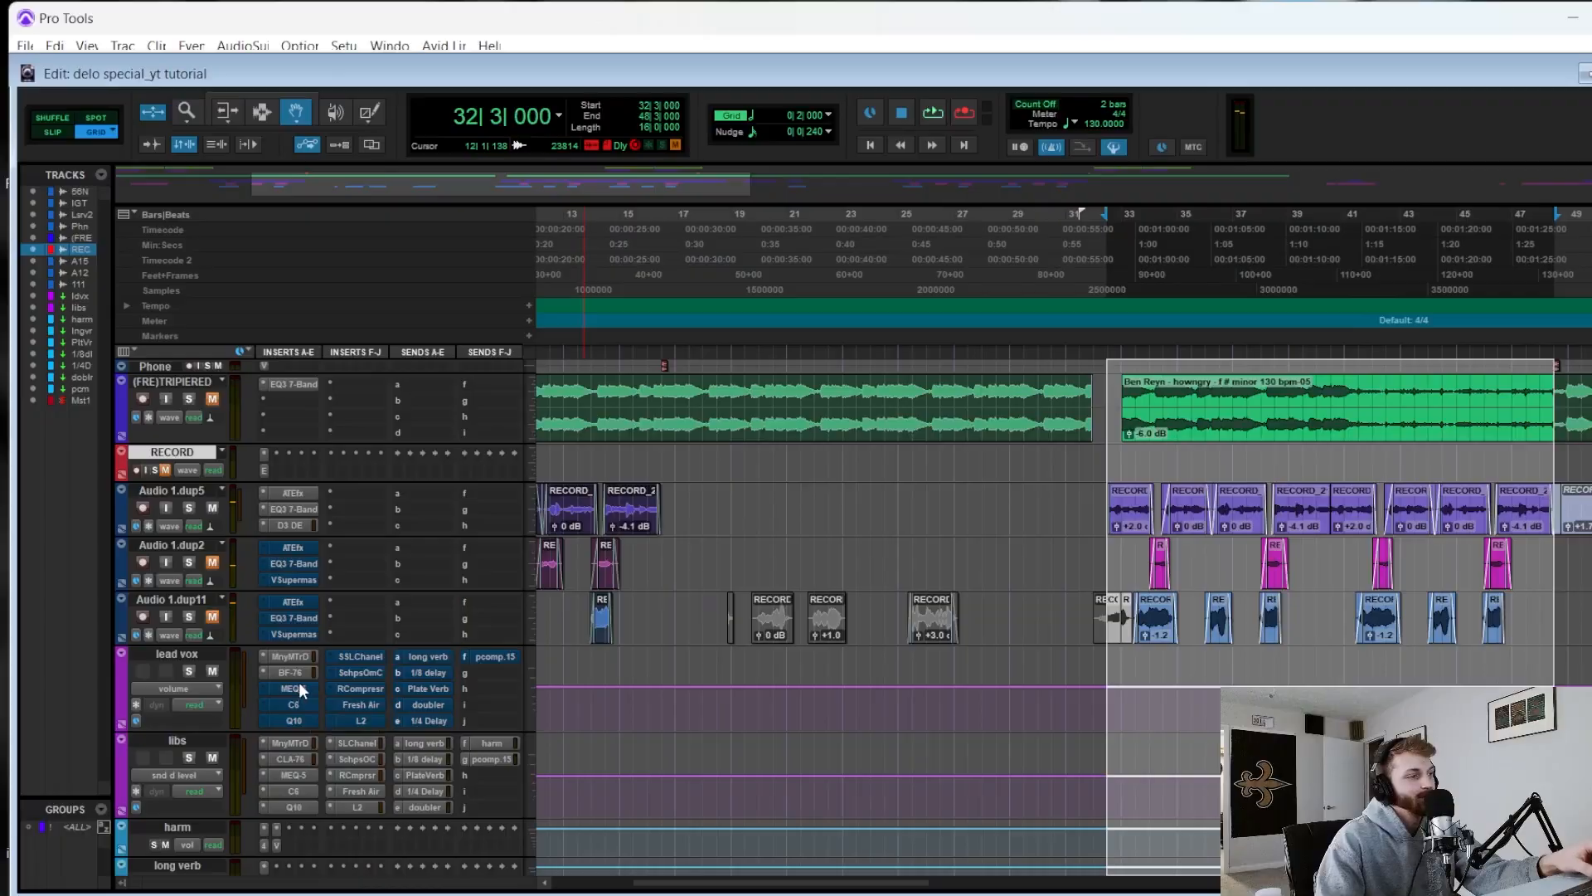
# - Open the Pultec MEQ-5 on lead vox, take it out of bypass and audition it during playback
pyautogui.click(294, 688)
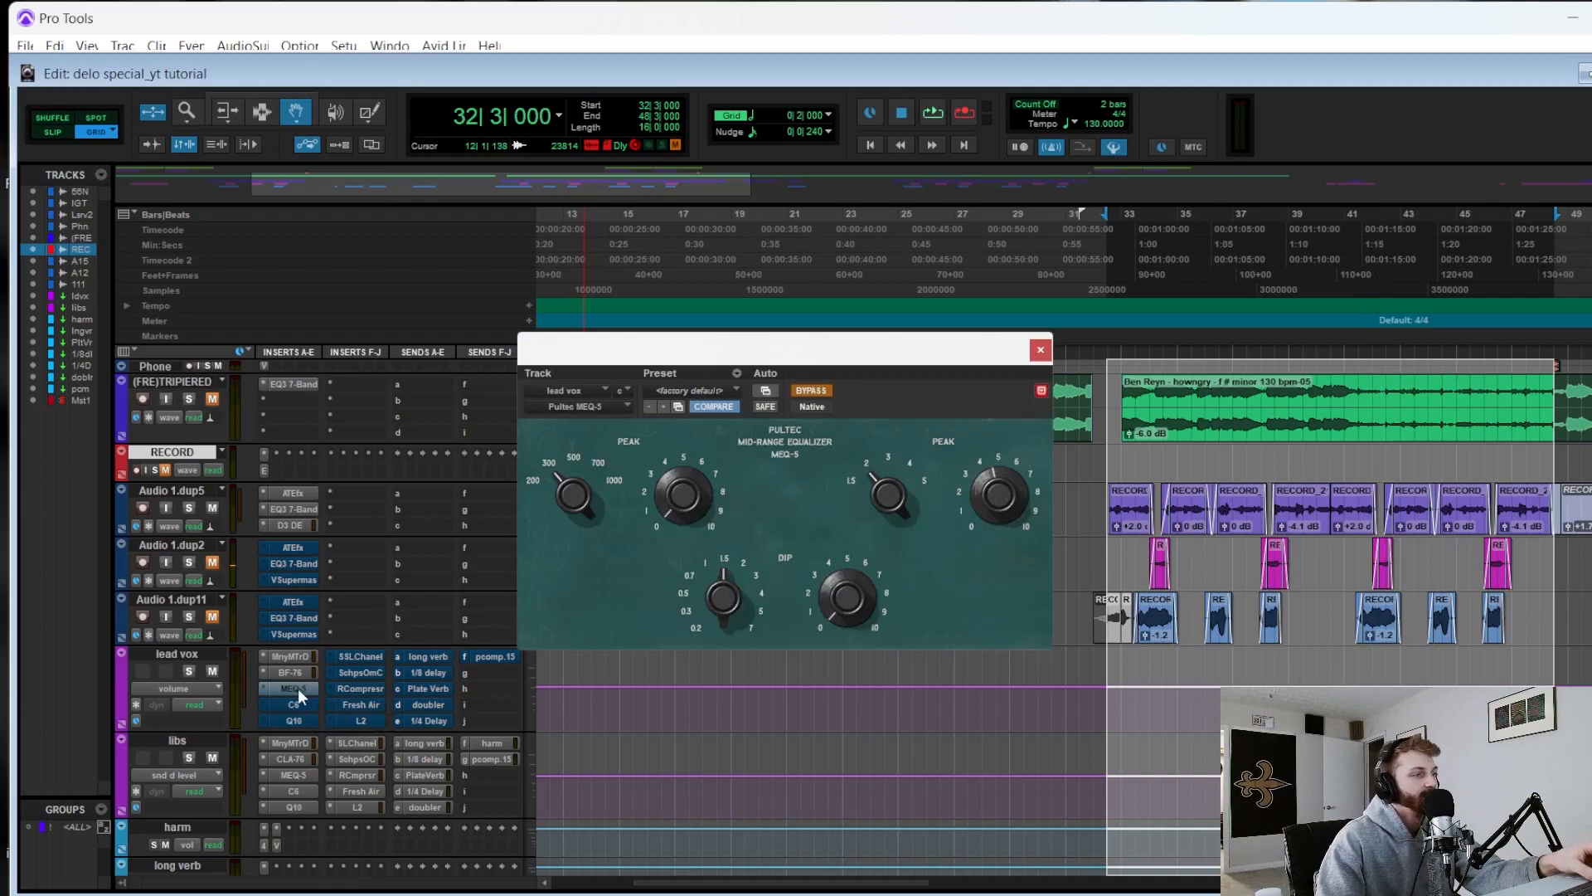
pyautogui.moveTo(657, 356); pyautogui.dragTo(651, 445)
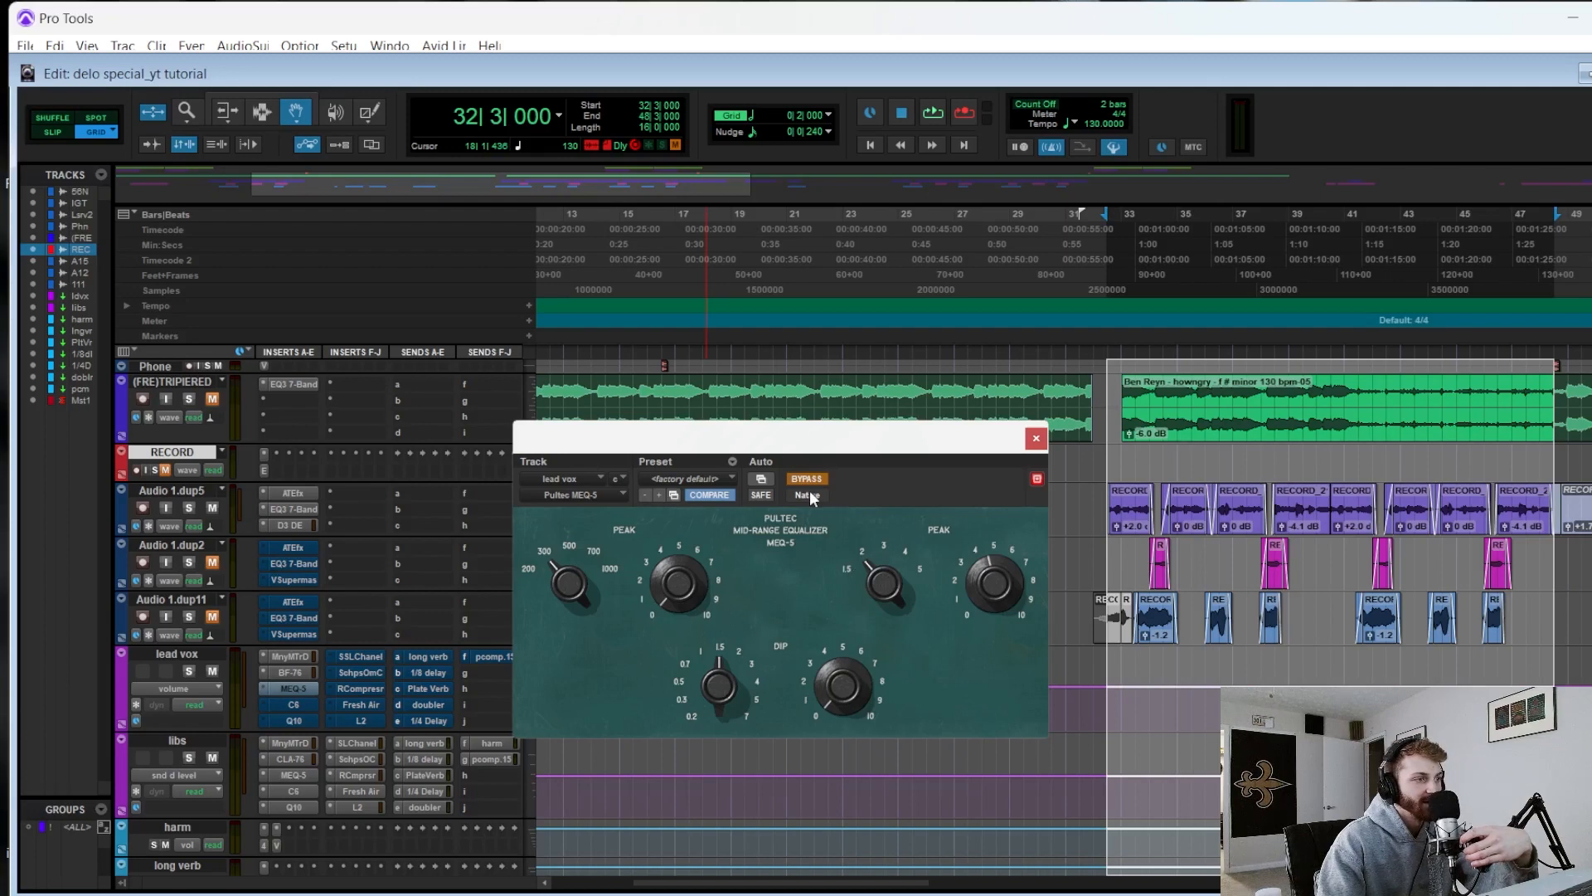
pyautogui.press('space')
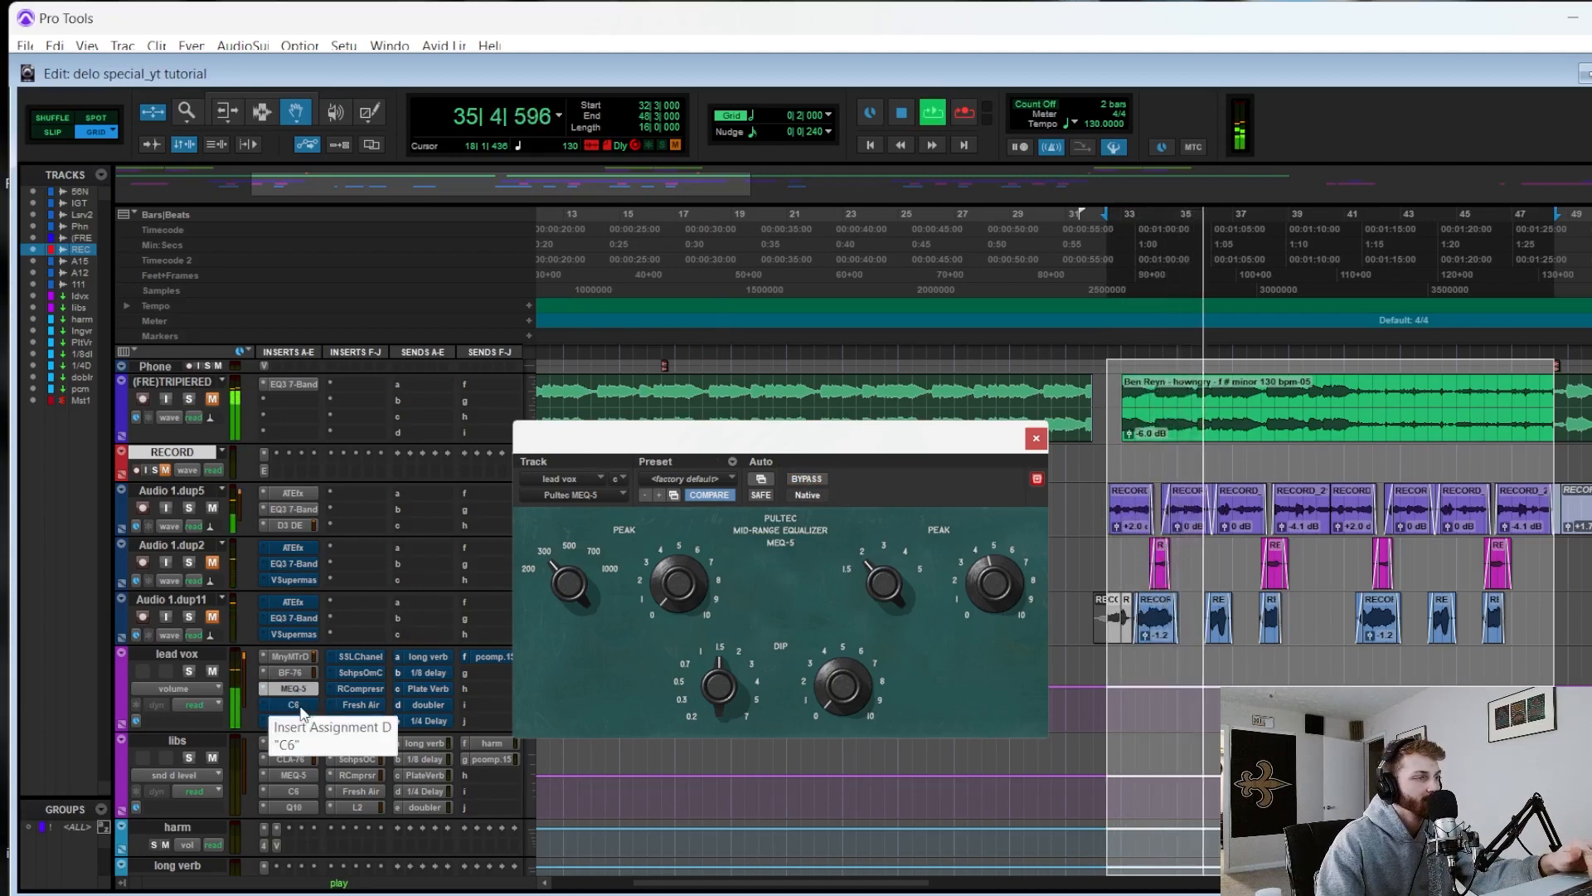
pyautogui.press('space')
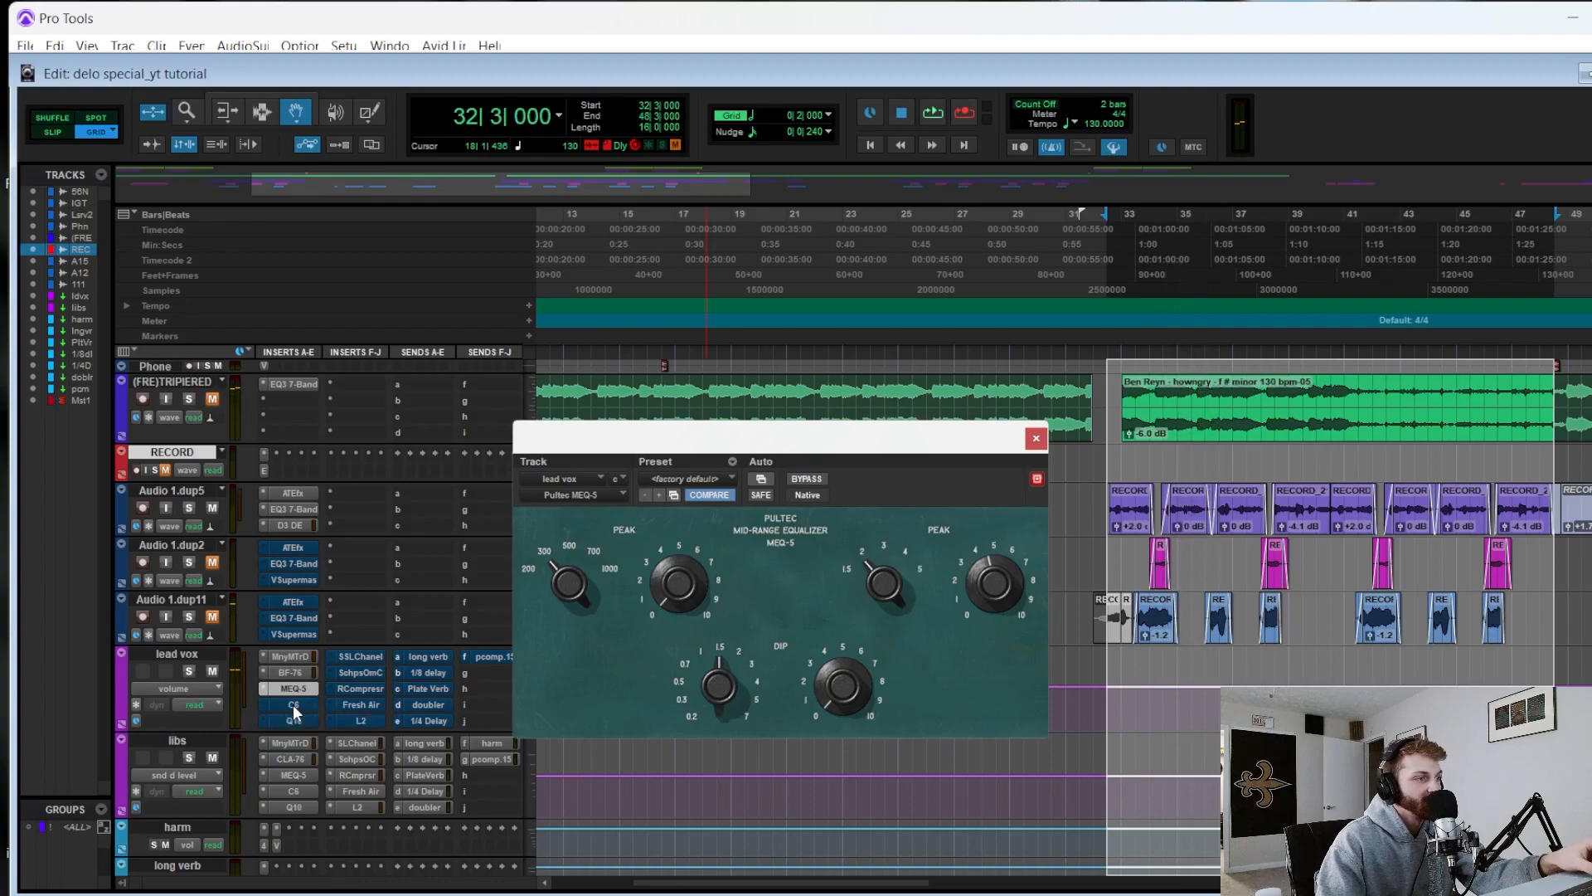
# - Open the C6 multiband compressor on lead vox and set its low and mid crossovers to 99 and 3020 Hz
pyautogui.click(293, 705)
pyautogui.moveTo(808, 435); pyautogui.dragTo(756, 343)
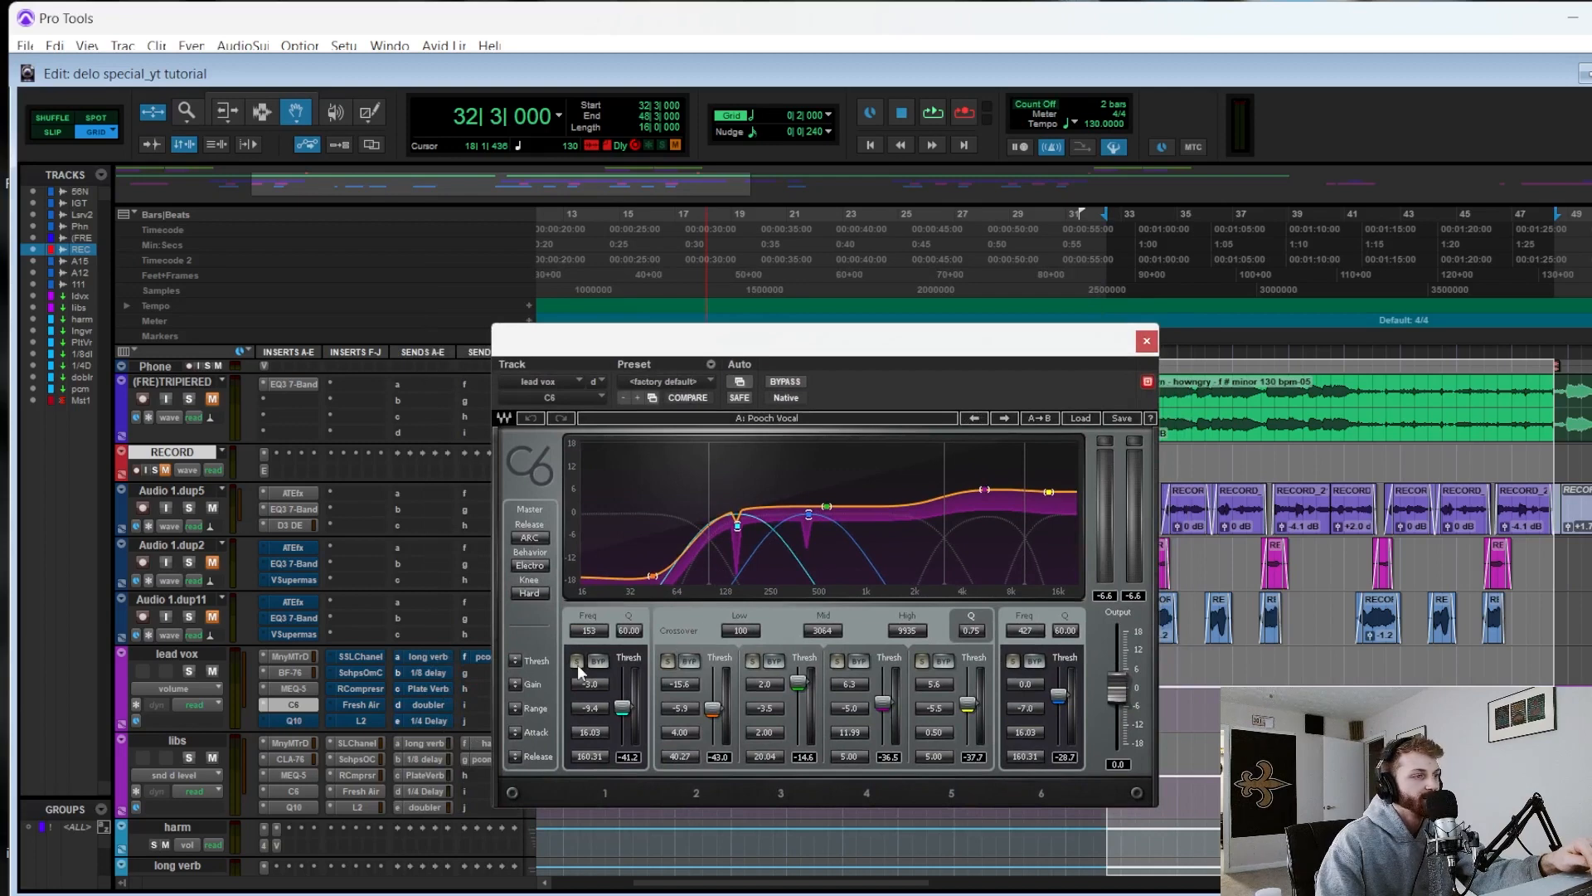
pyautogui.moveTo(712, 585); pyautogui.dragTo(708, 571)
pyautogui.moveTo(945, 580); pyautogui.dragTo(943, 581)
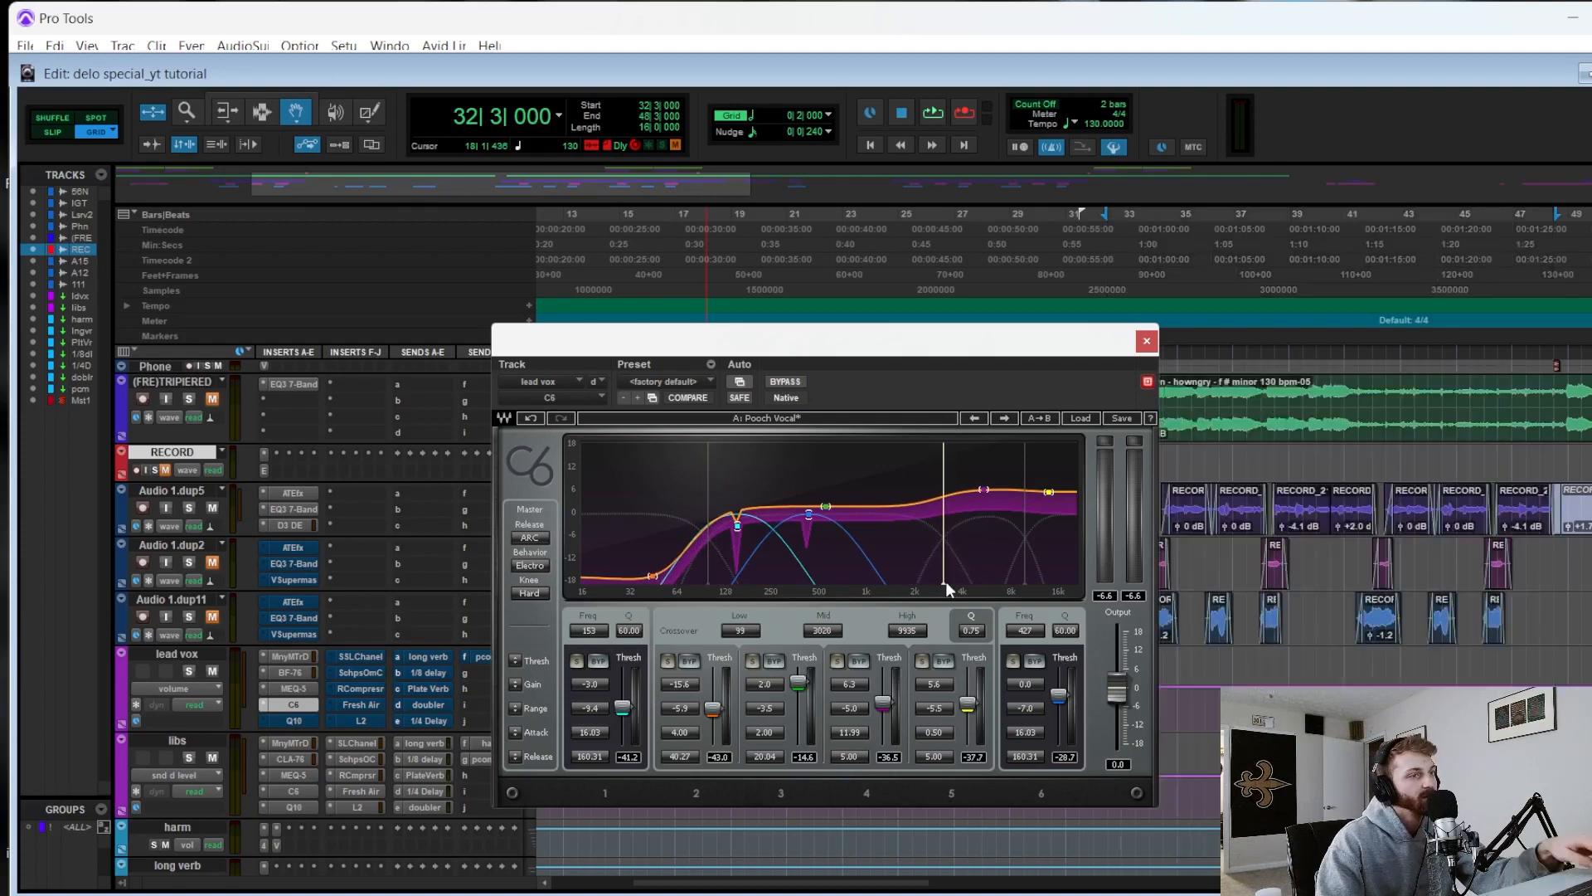
pyautogui.moveTo(798, 337); pyautogui.dragTo(861, 339)
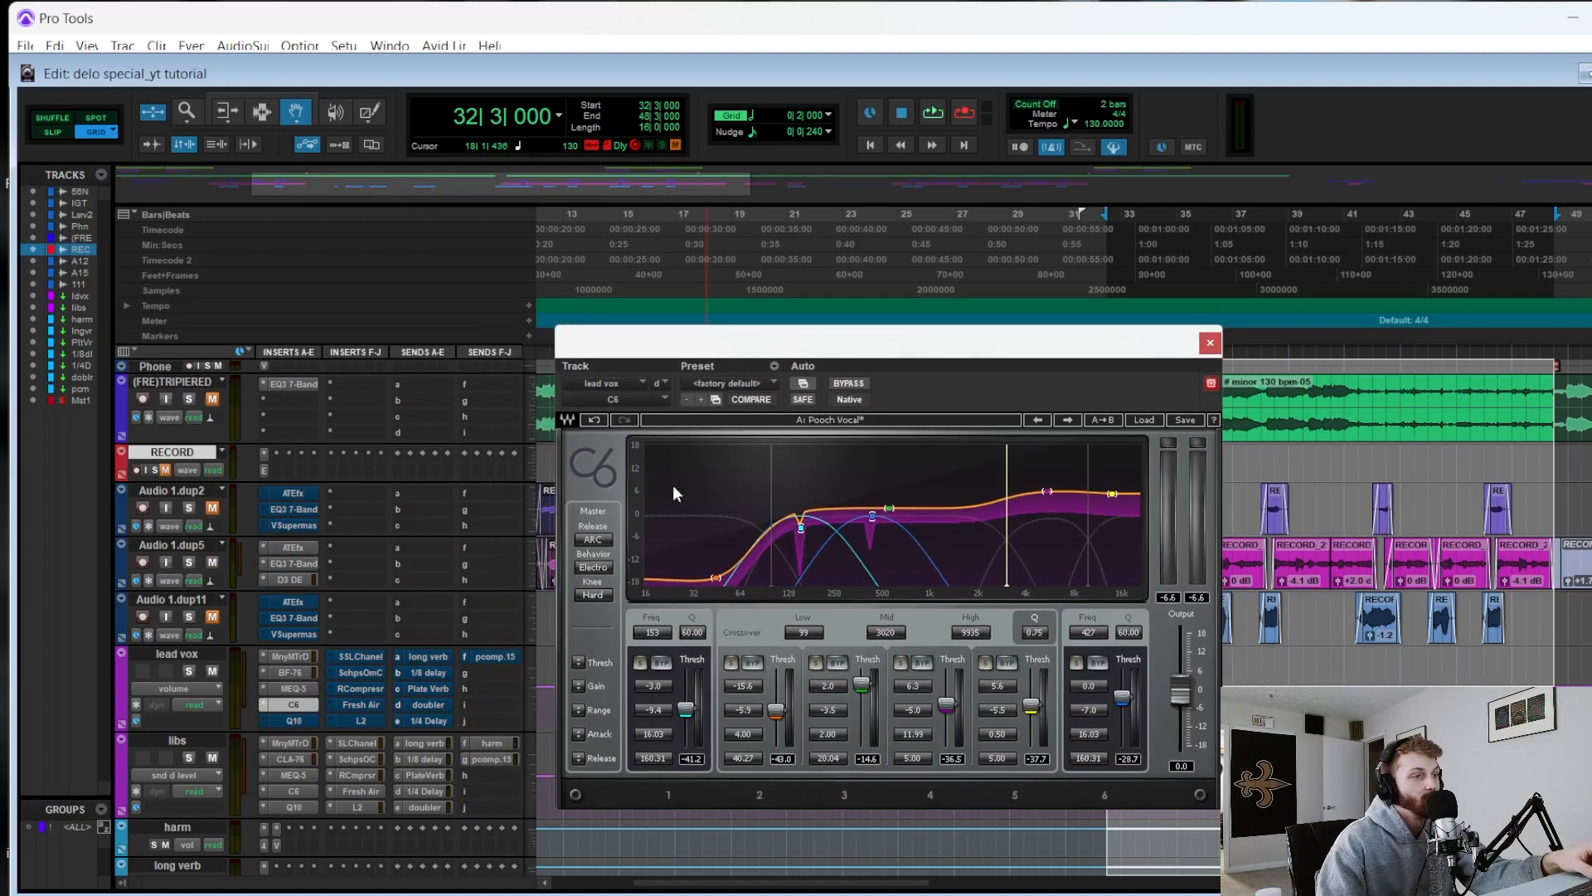
# - Start playback and bypass C6 bands 2 through 6, leaving only band 1 active
pyautogui.press('space')
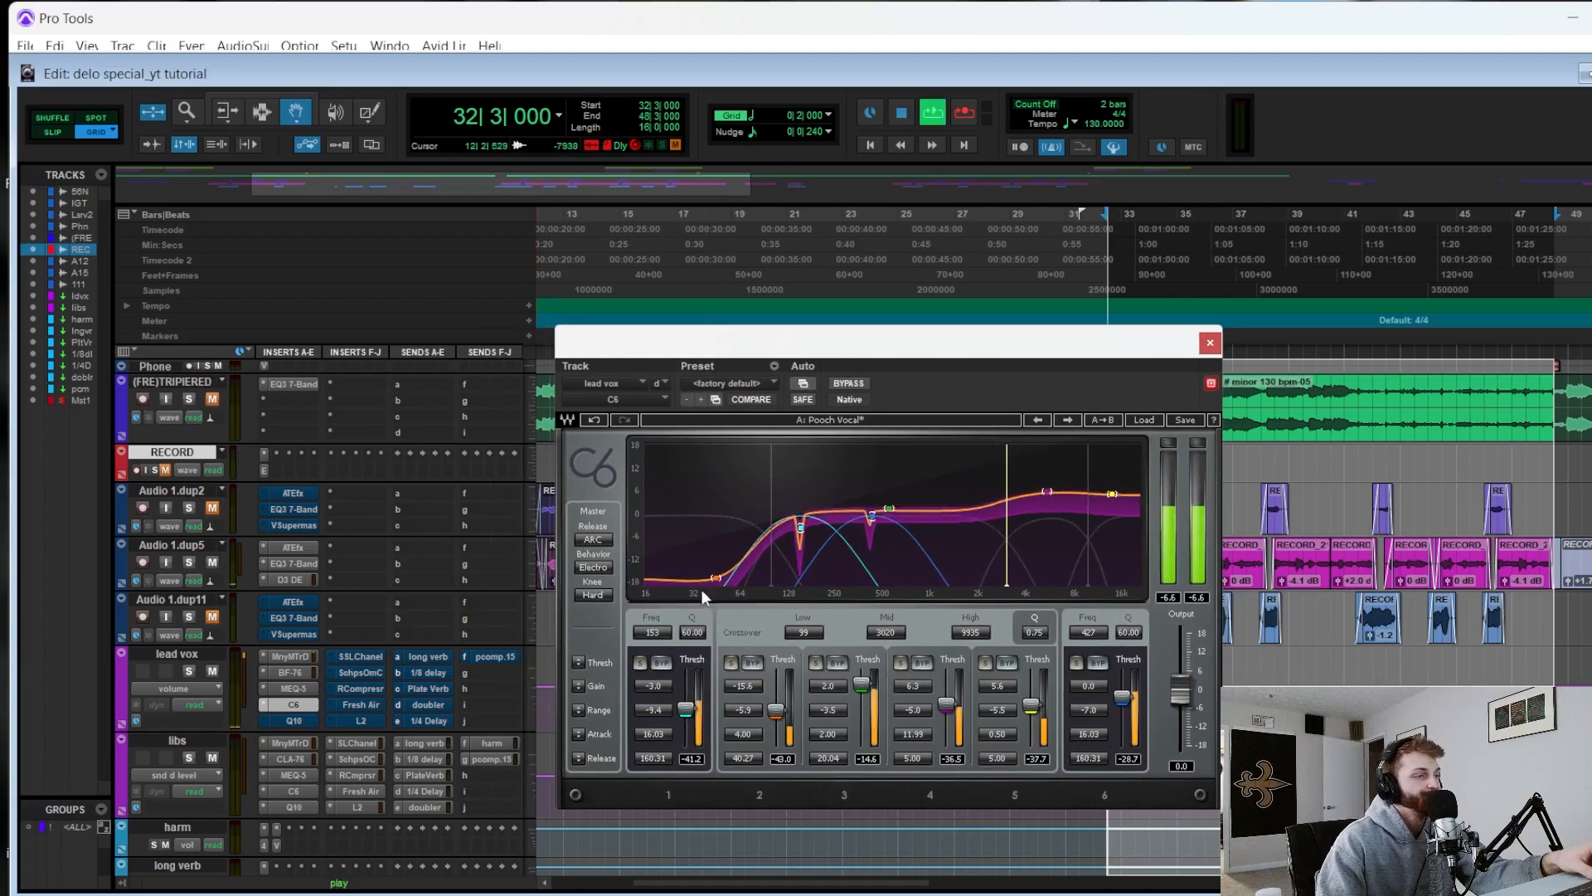
pyautogui.click(752, 662)
pyautogui.click(836, 663)
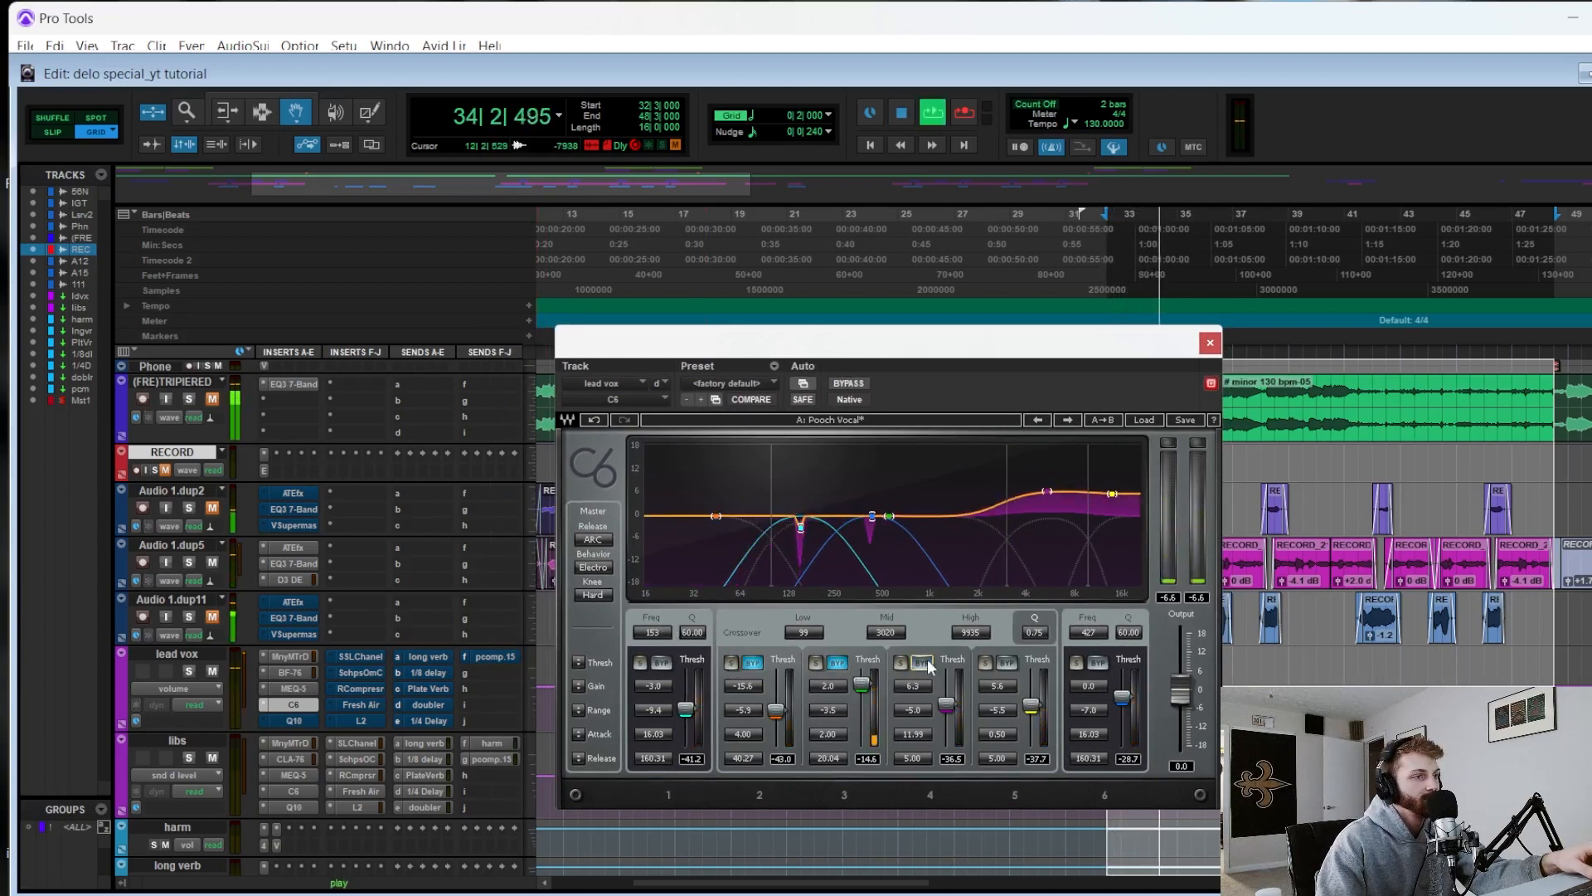
pyautogui.click(923, 663)
pyautogui.click(1006, 663)
pyautogui.click(1097, 663)
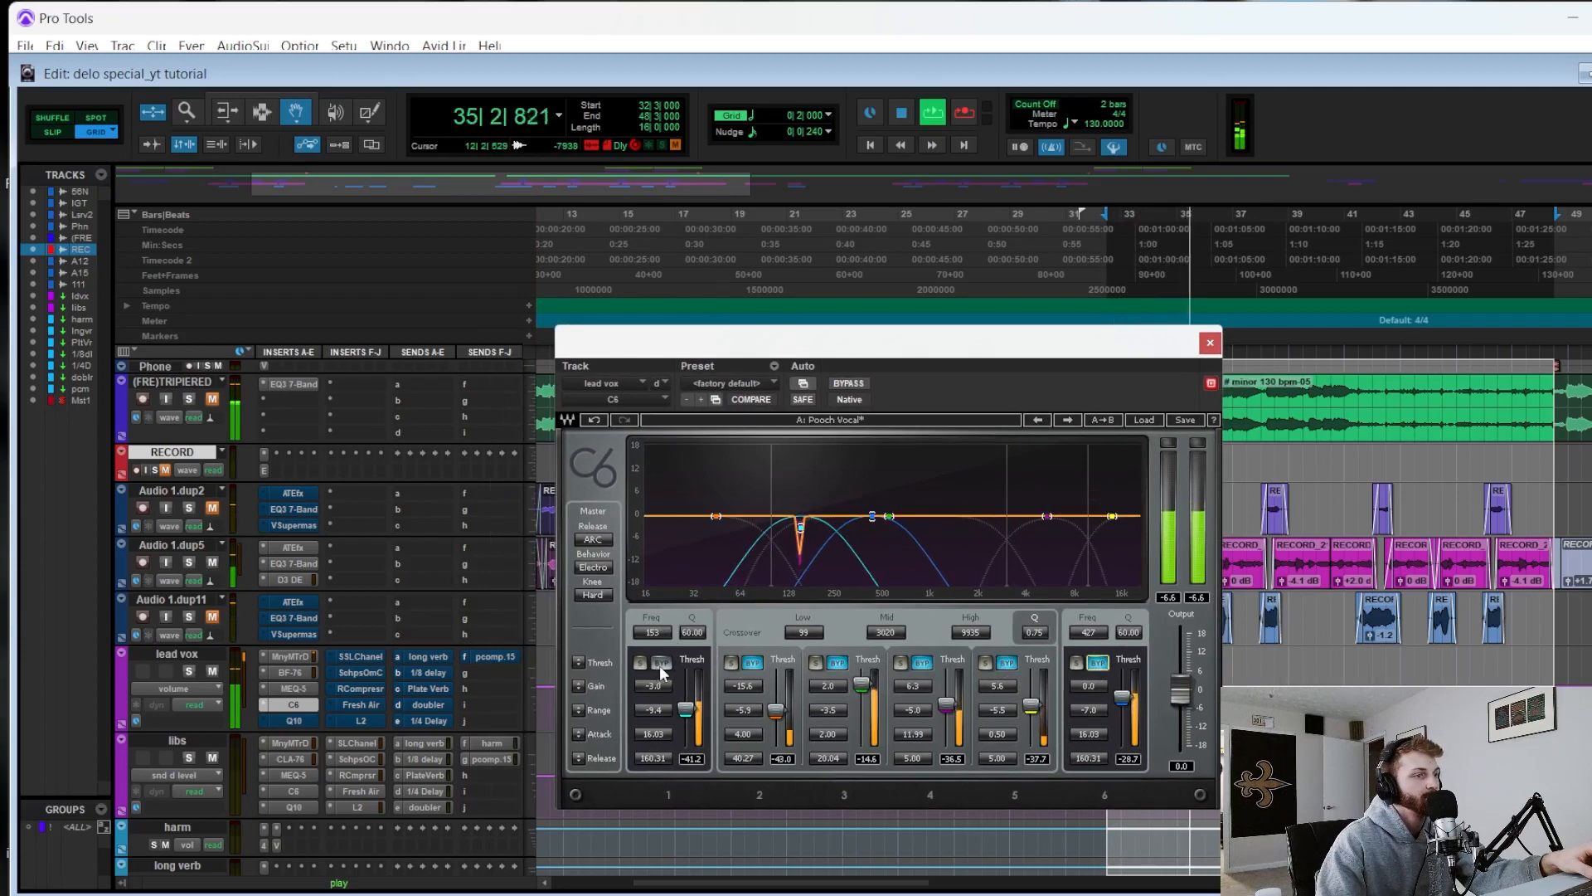
# - Reactivate C6 bands 2 and 3, then solo band 3 to lower its threshold to -16.8 and unsolo it
pyautogui.click(752, 663)
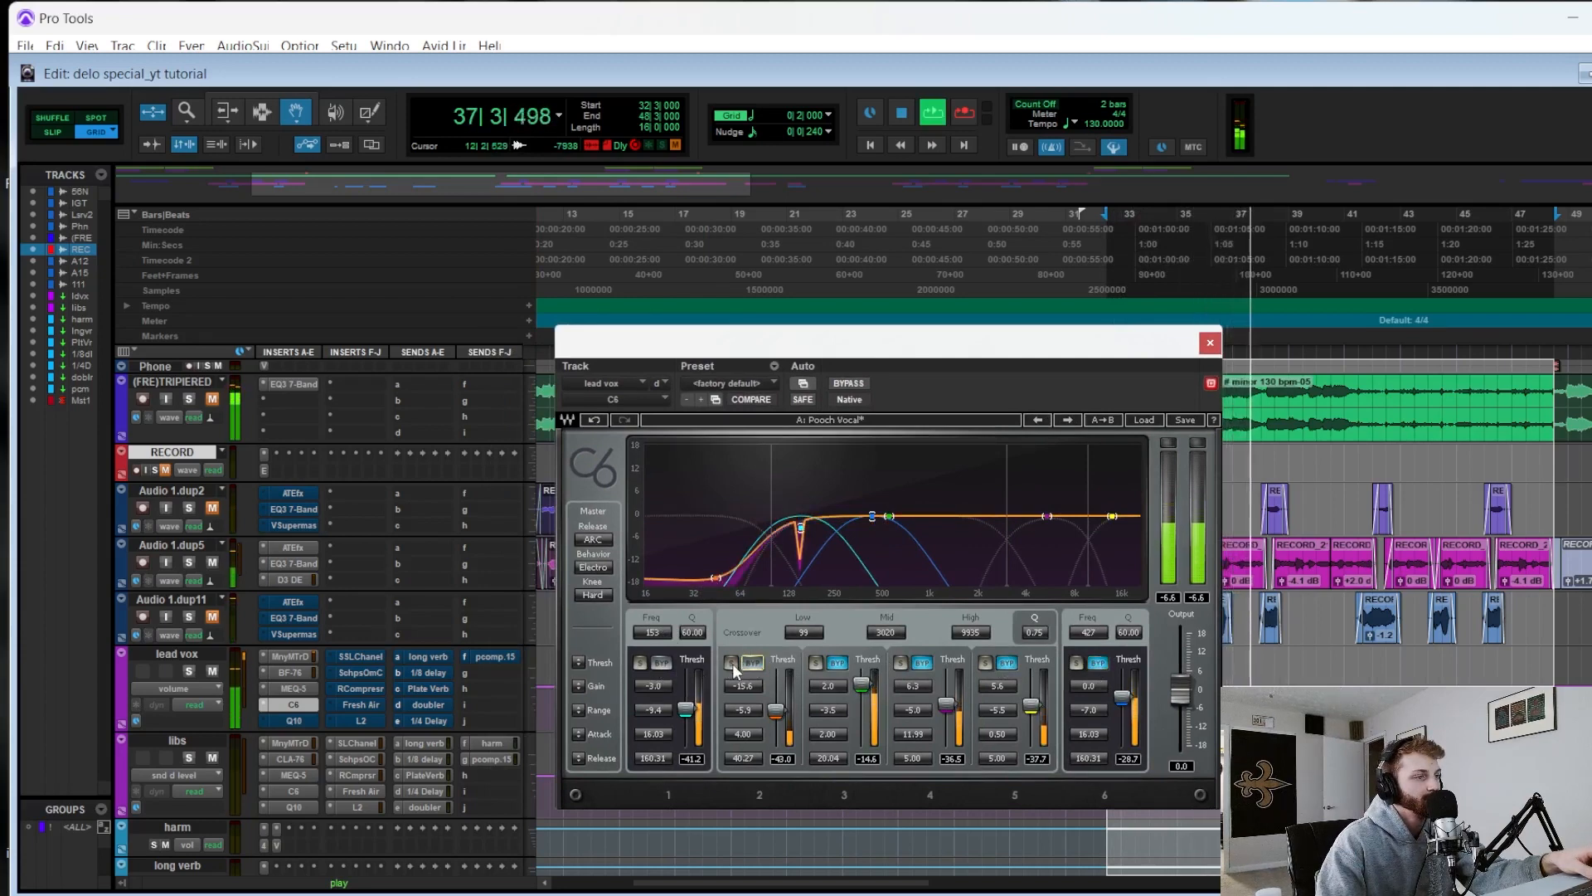
pyautogui.click(816, 663)
pyautogui.press('space')
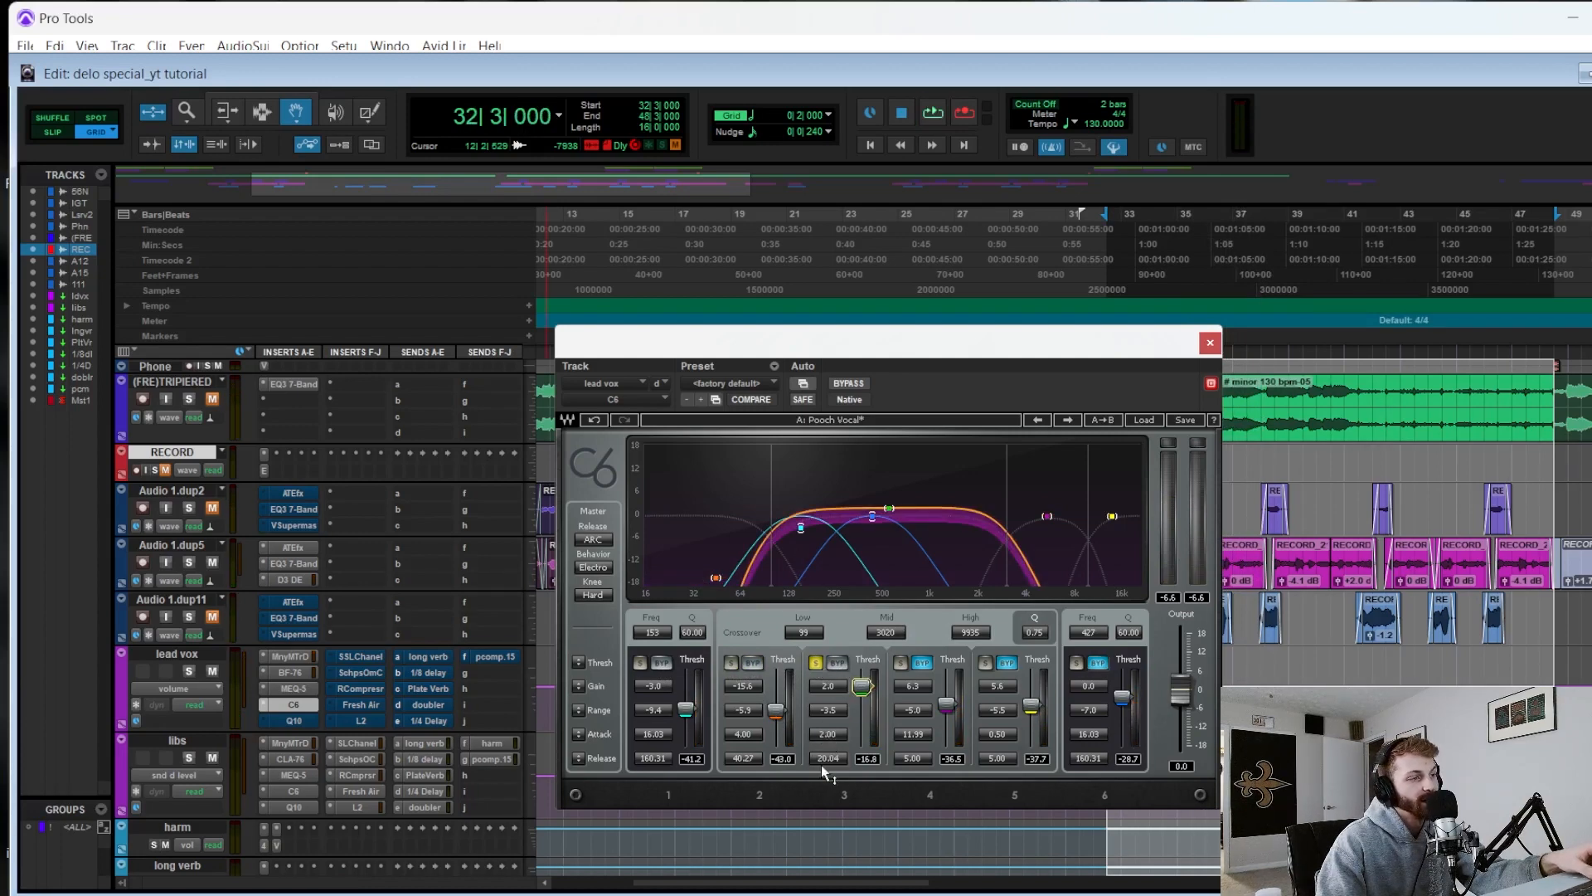
pyautogui.click(816, 662)
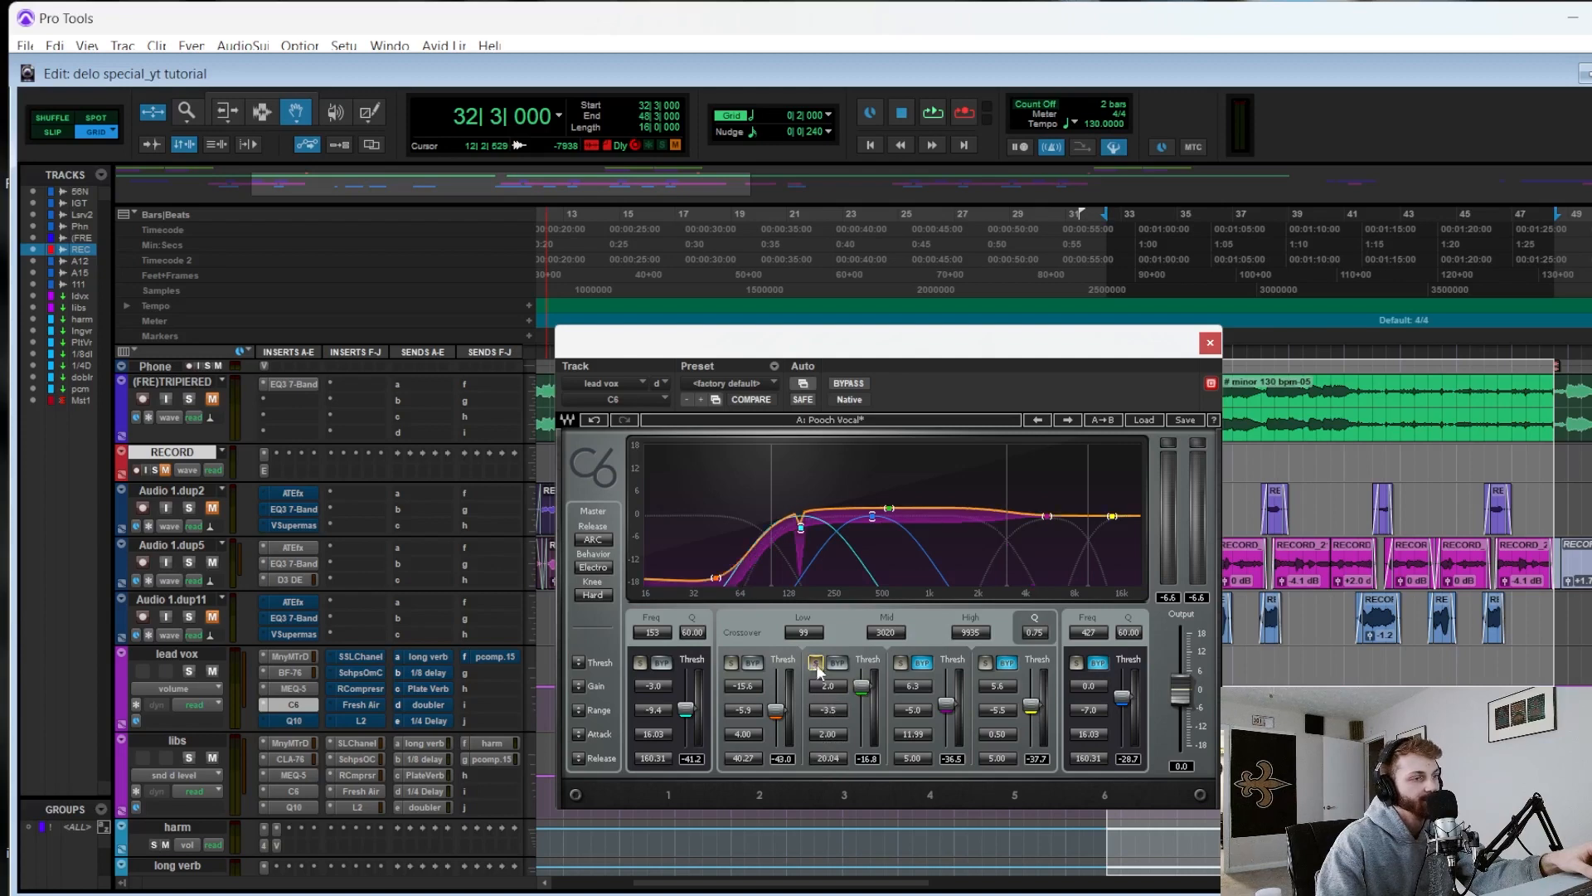
# - Reactivate the remaining C6 bands during playback, solo band 4 to set its threshold to -36.6, and adjust the band 5 threshold
pyautogui.press('space')
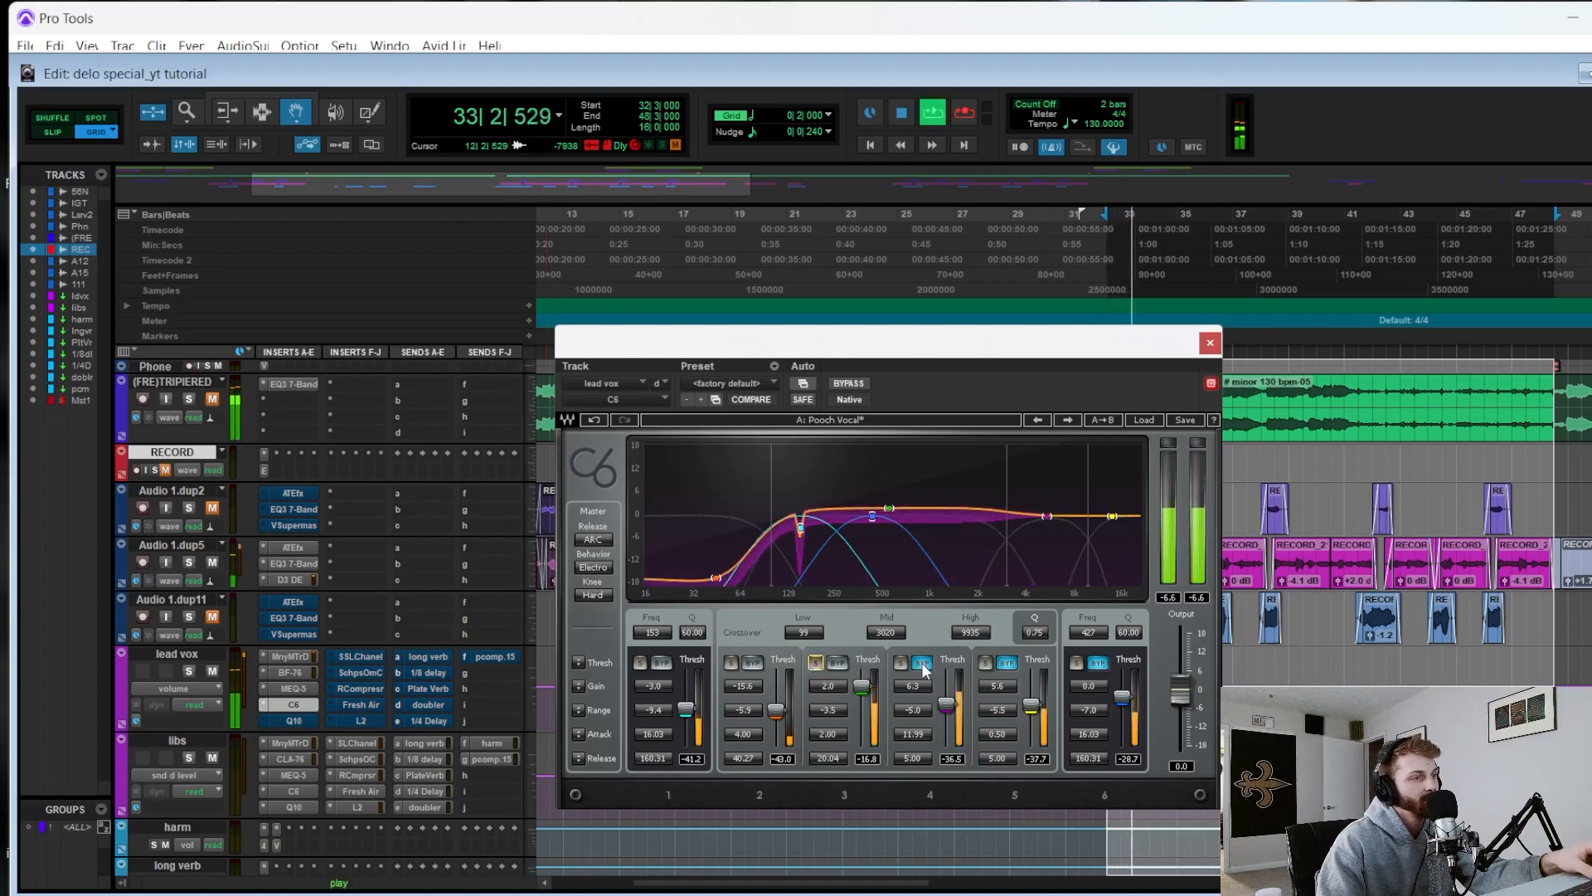
pyautogui.click(901, 663)
pyautogui.moveTo(949, 705); pyautogui.dragTo(949, 719)
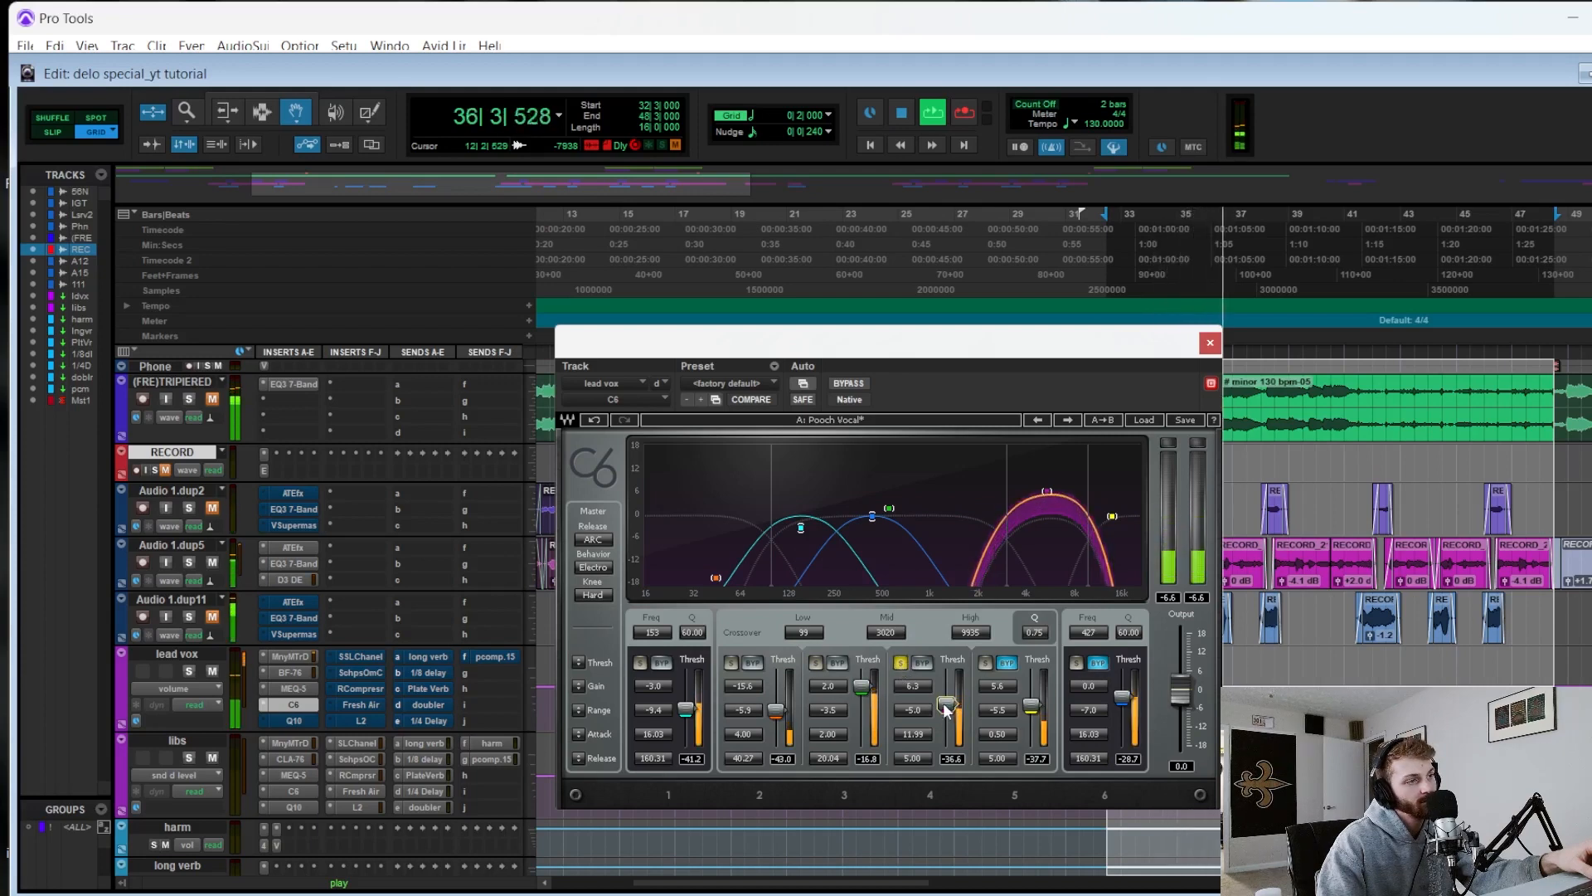
pyautogui.click(901, 662)
pyautogui.click(983, 662)
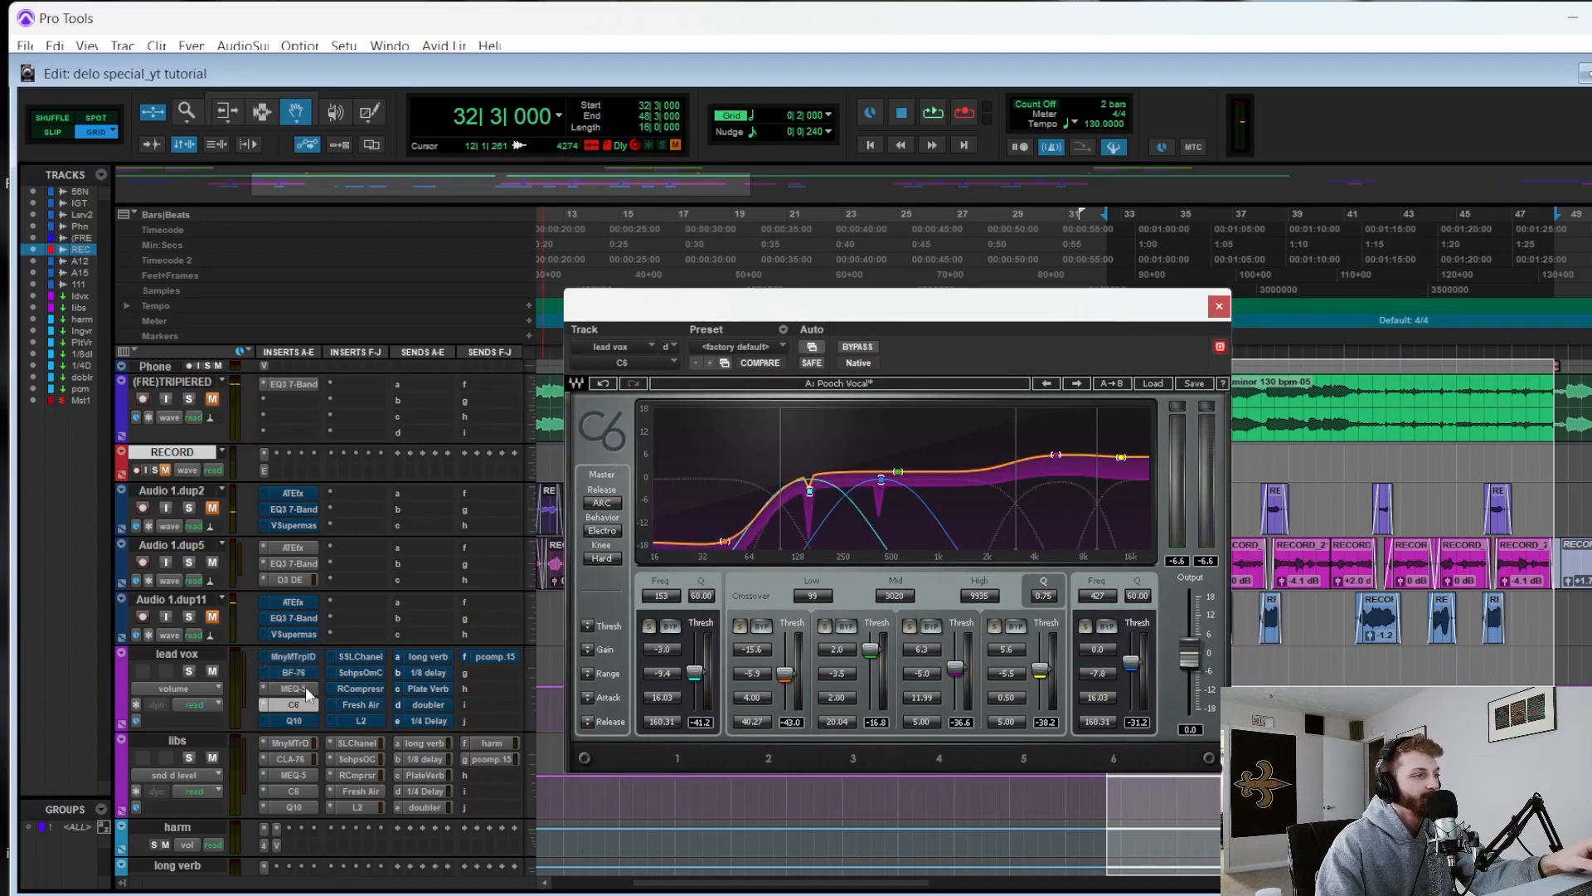
# - Compare the lead vocal with the C6 bypassed and active during playback, leaving it active
pyautogui.keyDown('ctrl'); pyautogui.click(300, 703); pyautogui.keyUp('ctrl')
pyautogui.press('space')
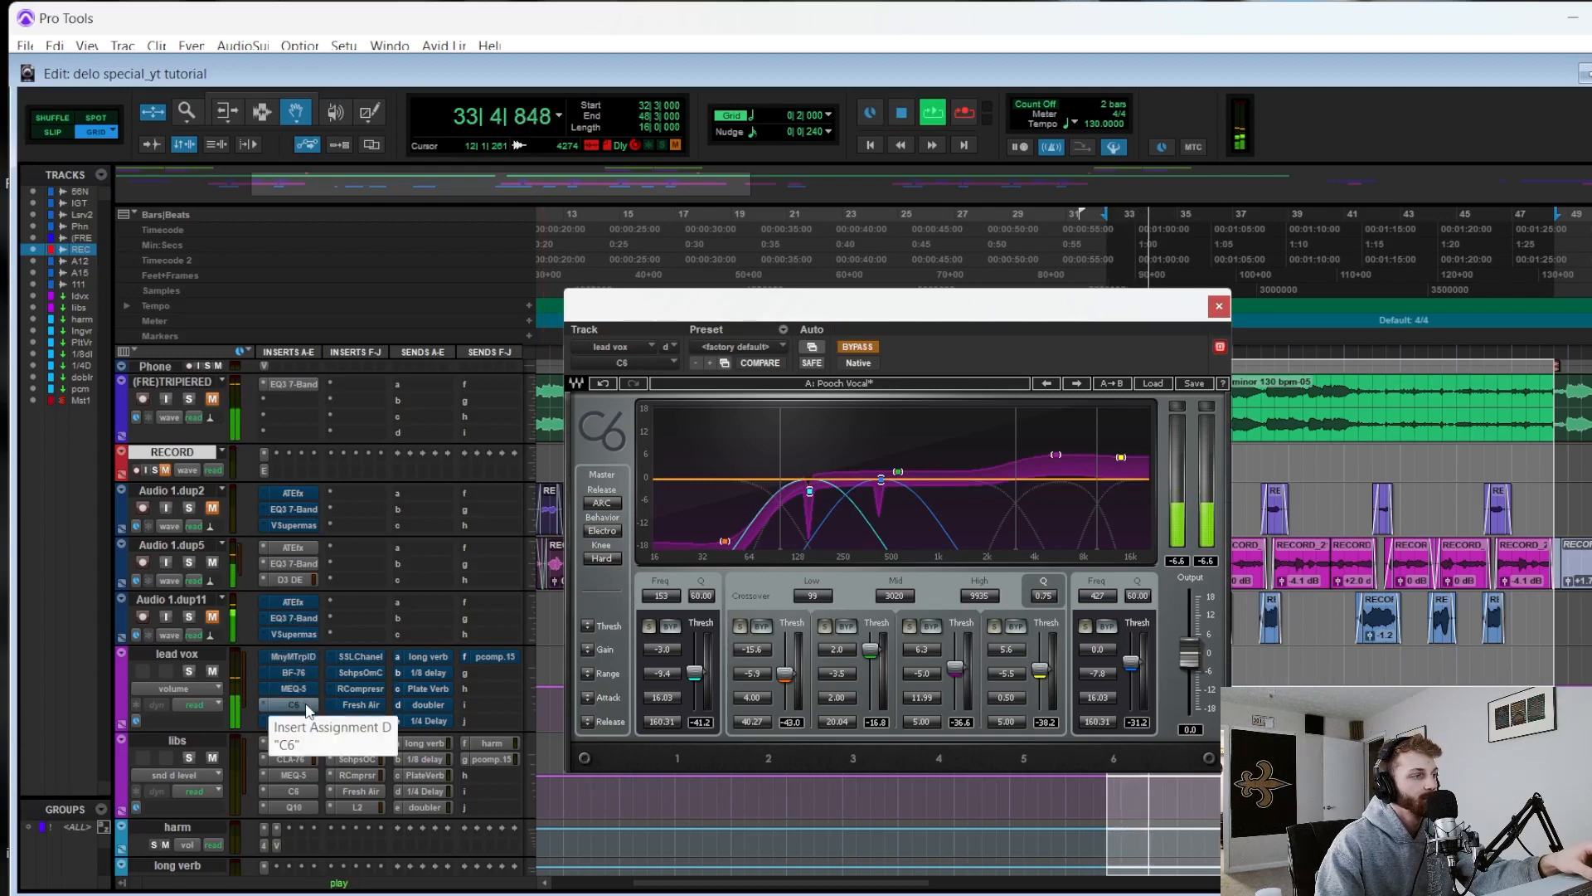
pyautogui.press('space')
pyautogui.keyDown('ctrl'); pyautogui.click(300, 703); pyautogui.keyUp('ctrl')
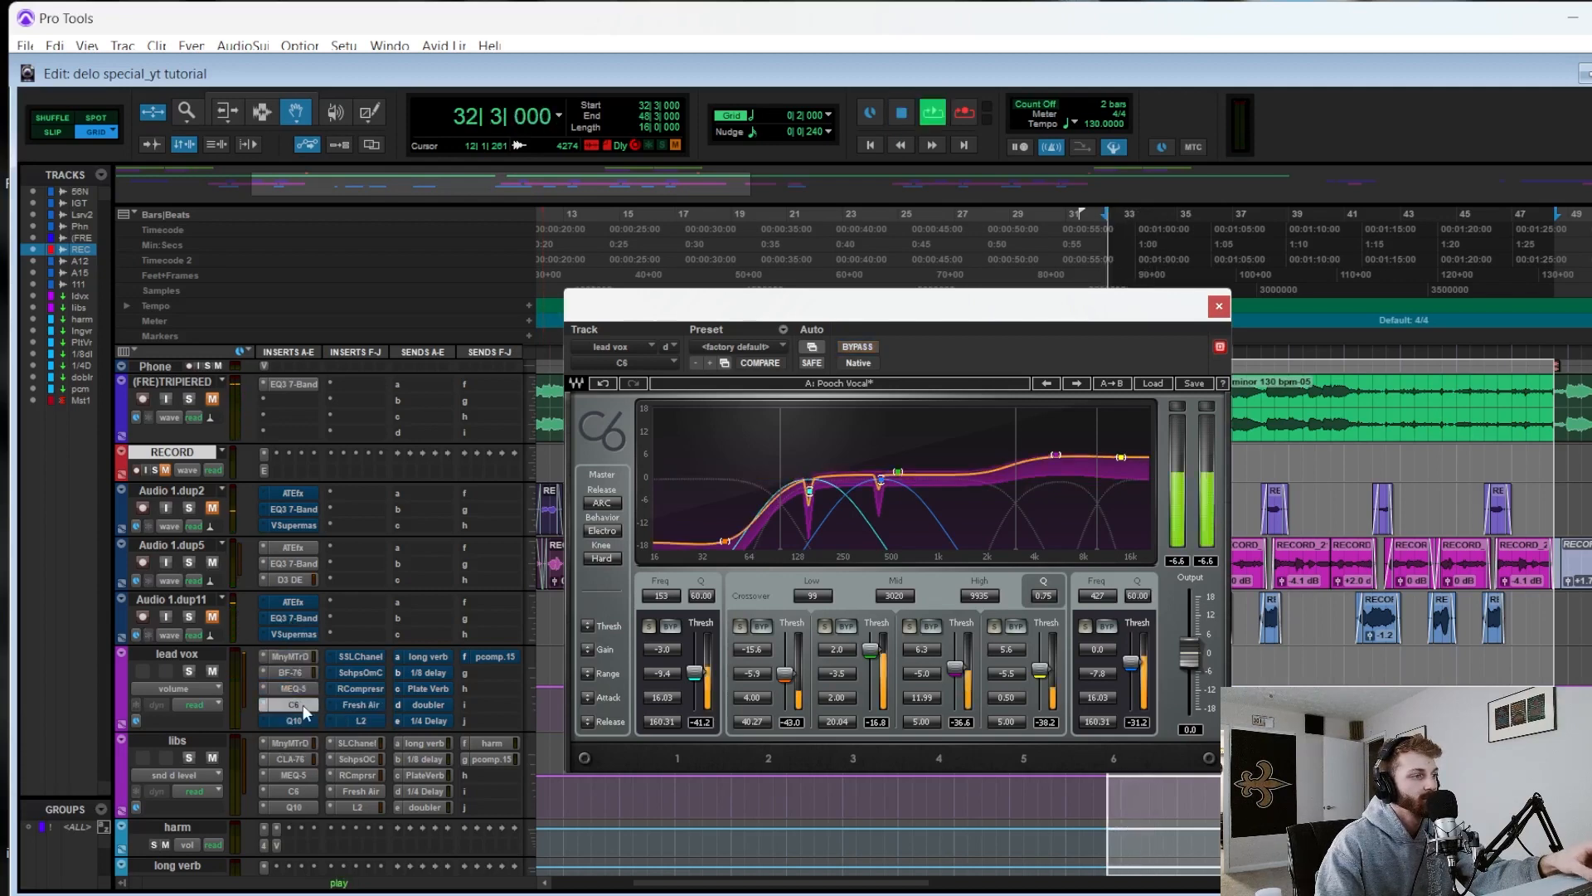
pyautogui.press('space')
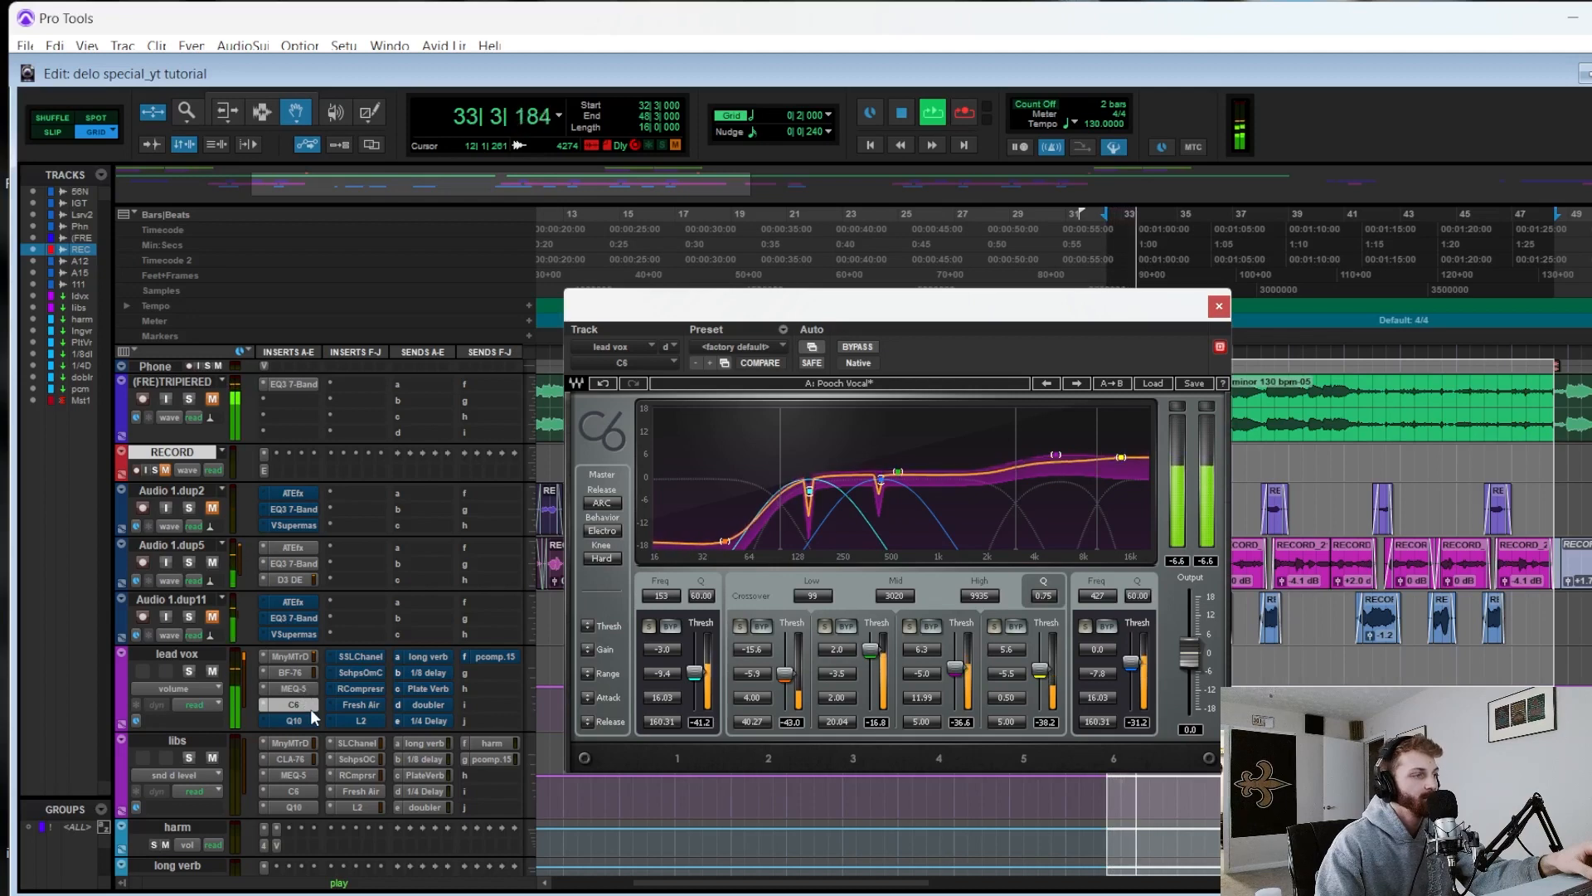
pyautogui.press('space')
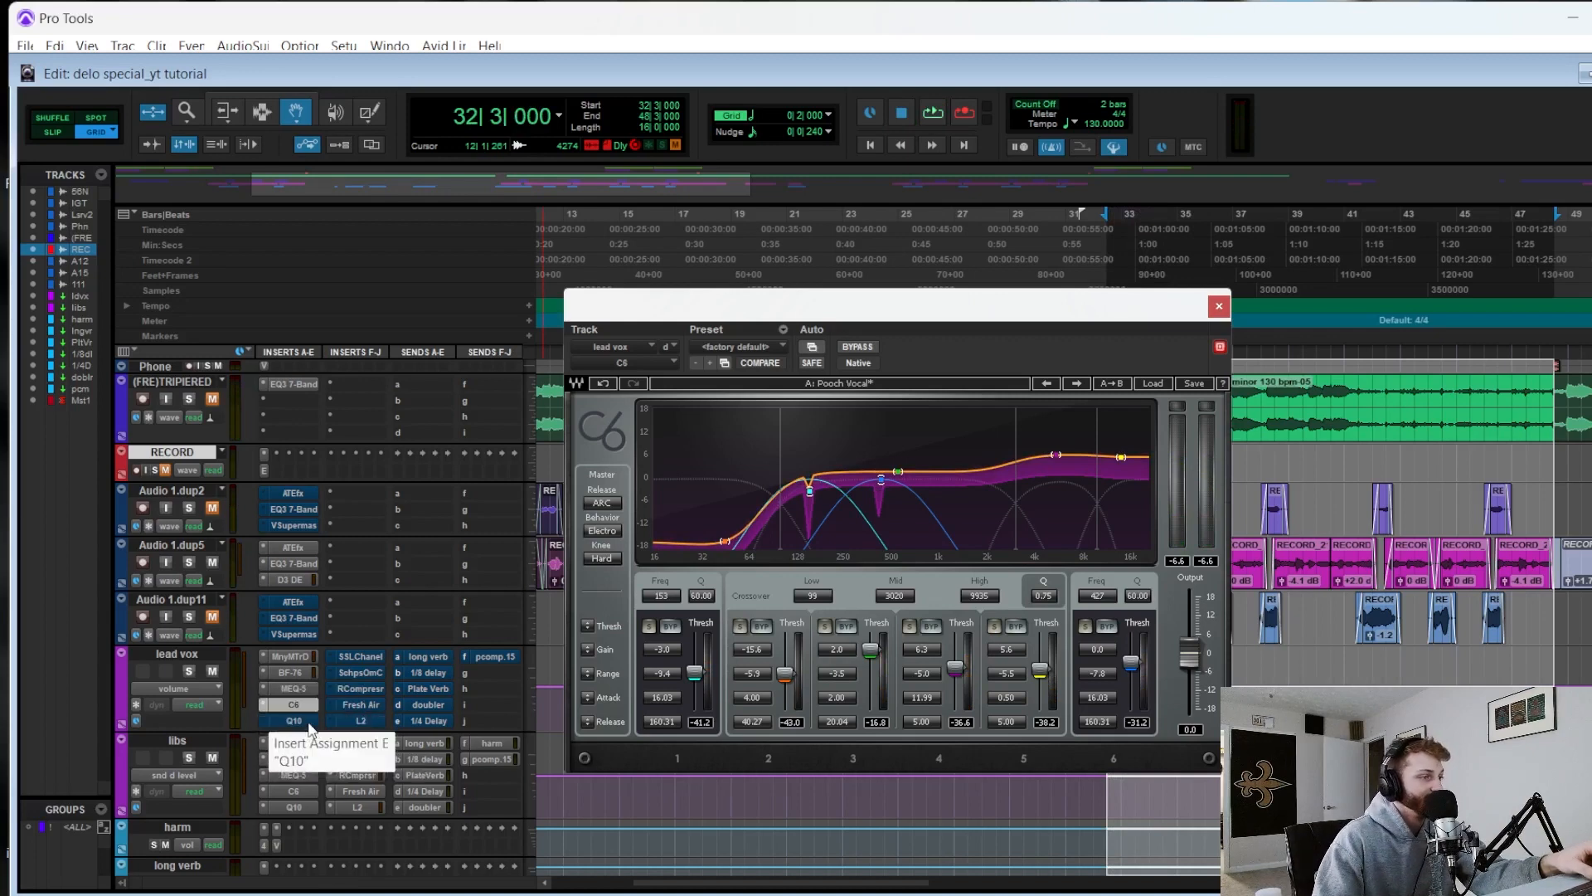
# - Open the Q10 equalizer on lead vox and boost band 2 at 210 Hz to 18 dB during playback
pyautogui.click(295, 721)
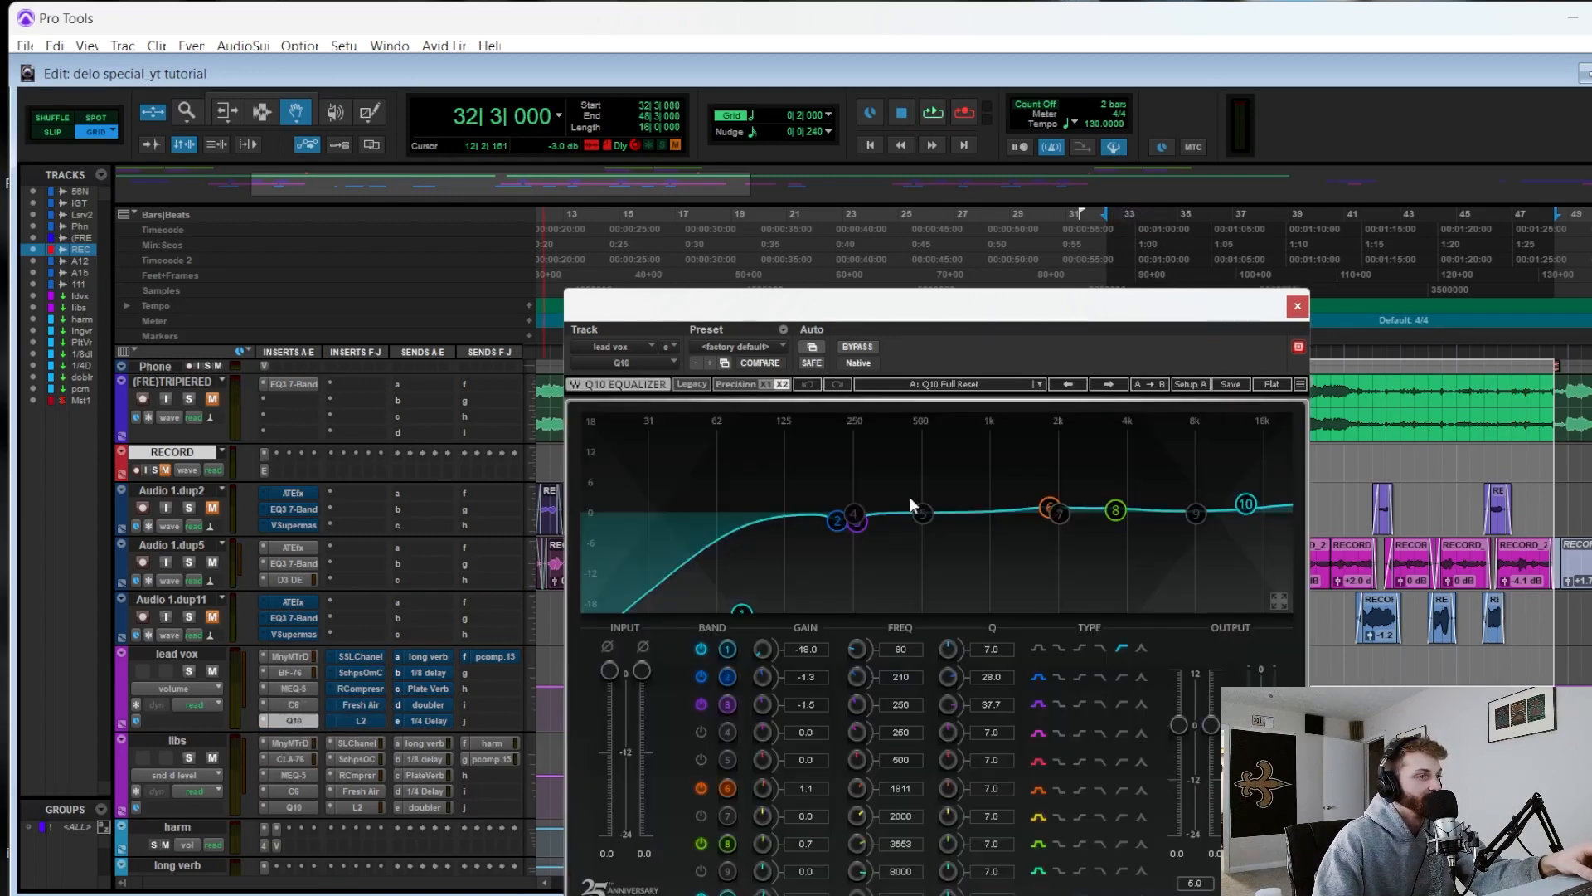
pyautogui.moveTo(785, 320); pyautogui.dragTo(809, 240)
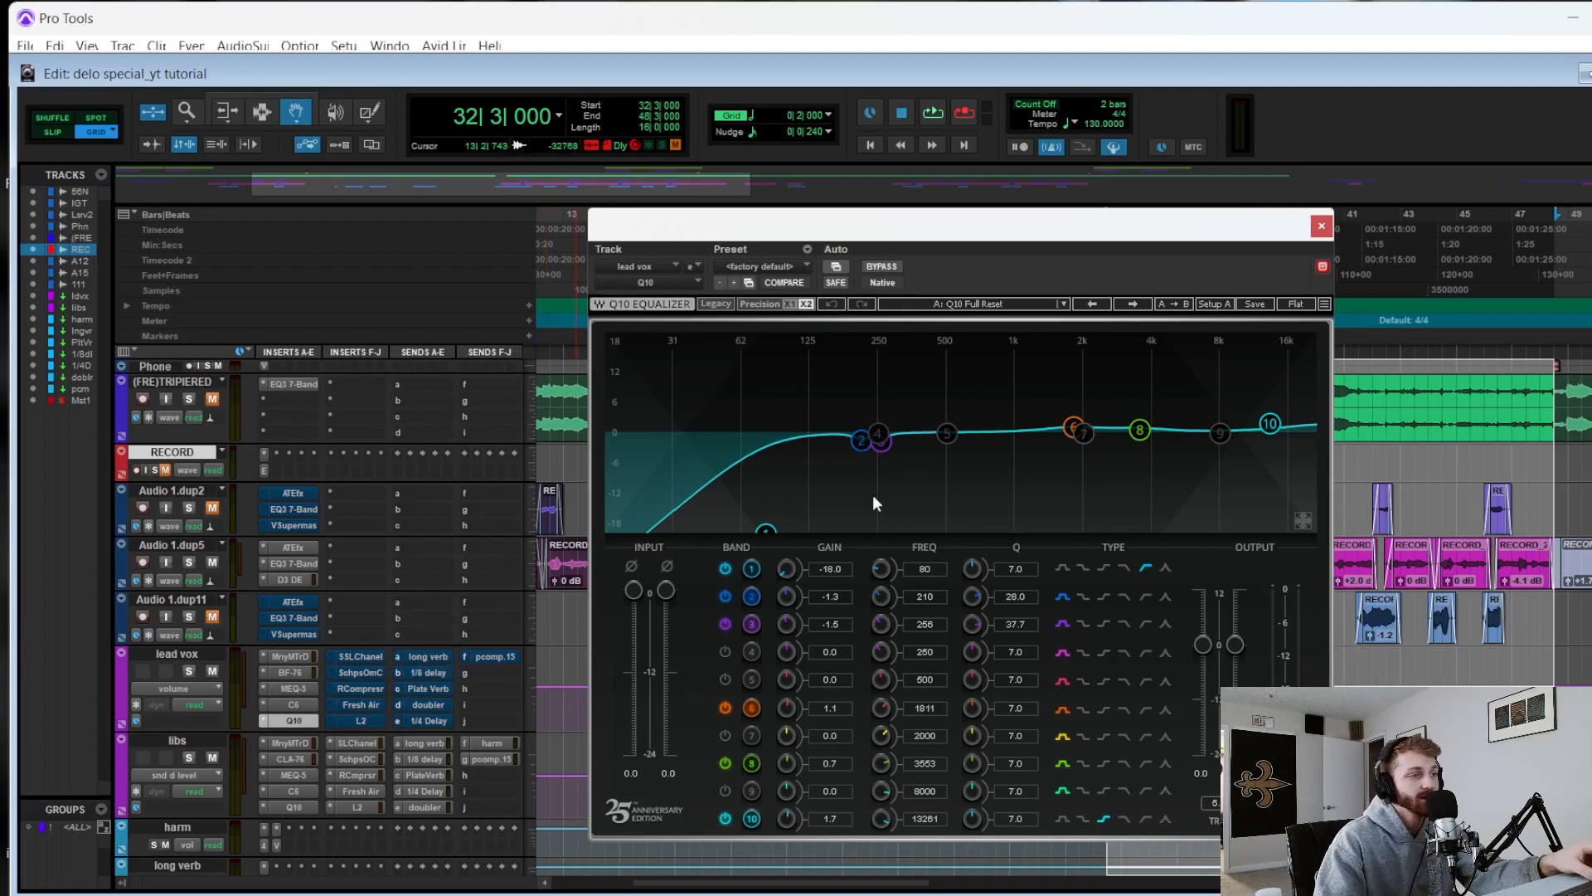
pyautogui.press('space')
pyautogui.moveTo(796, 605); pyautogui.dragTo(797, 498)
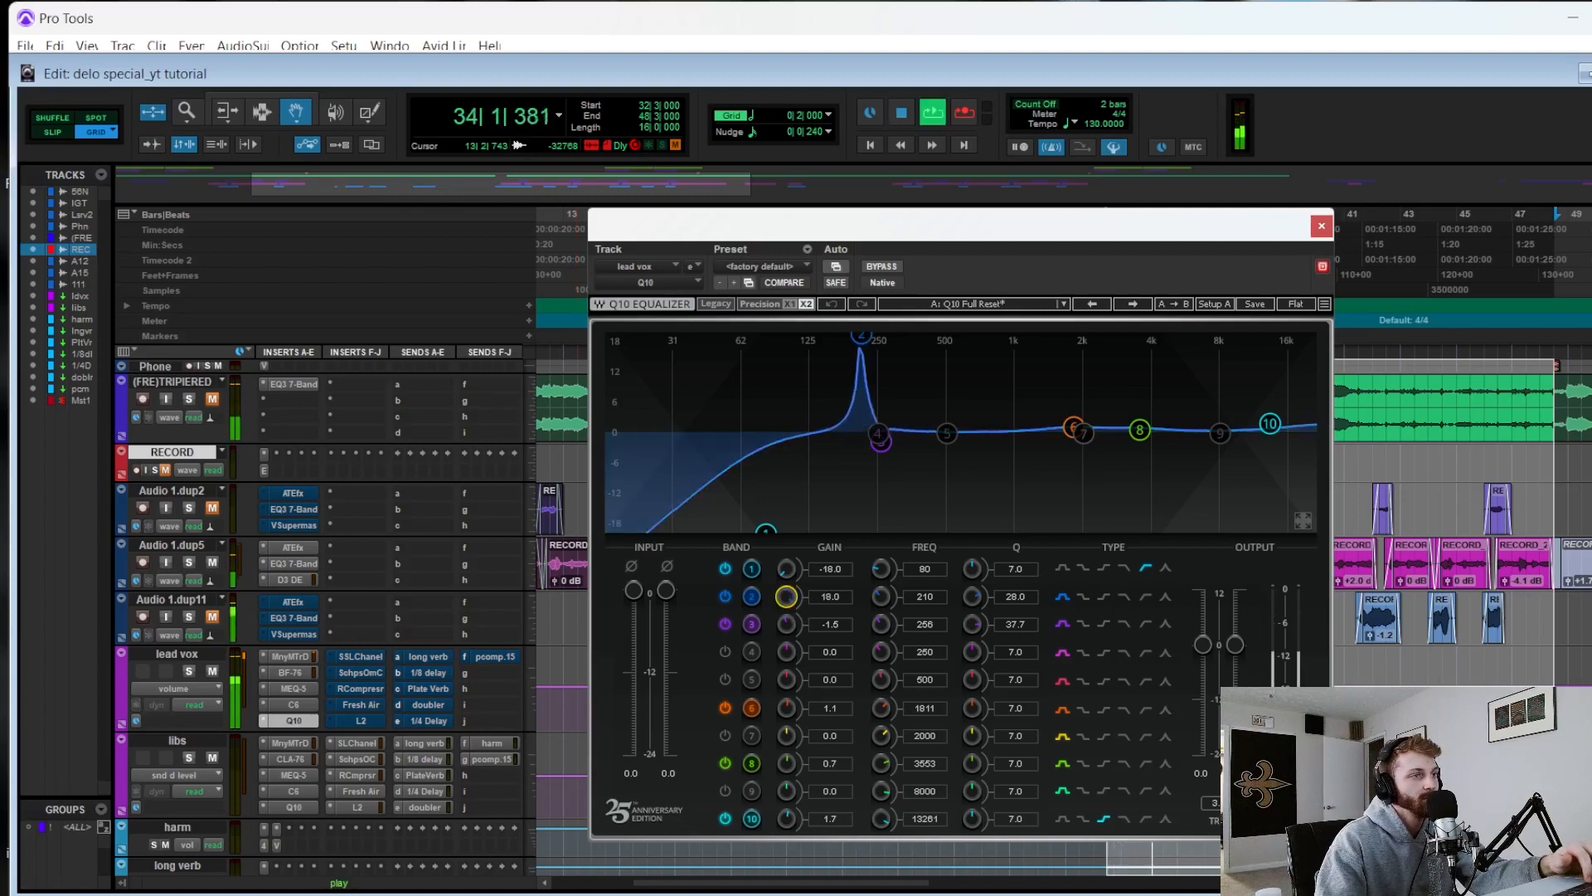
pyautogui.press('space')
# - Set the Q10 gain to -1.7 dB on band 2 and -1.3 dB on band 3
pyautogui.moveTo(787, 597); pyautogui.dragTo(787, 680)
pyautogui.moveTo(786, 597); pyautogui.dragTo(786, 540)
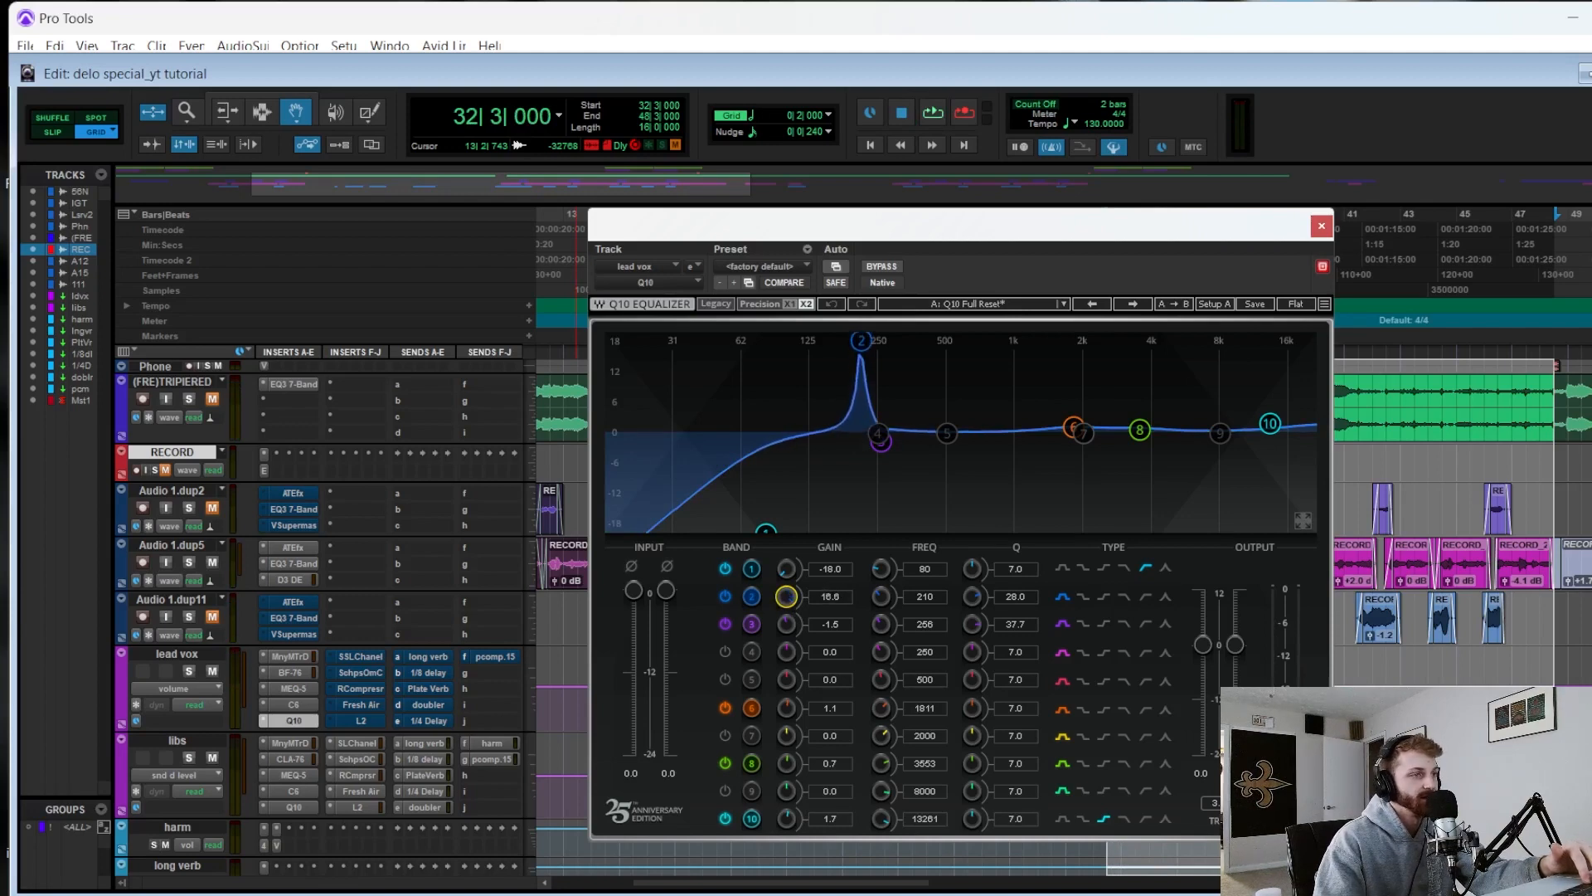
pyautogui.moveTo(786, 596)
pyautogui.mouseDown()
pyautogui.moveTo(786, 631)
pyautogui.moveTo(786, 564)
pyautogui.moveTo(786, 626)
pyautogui.mouseUp()
pyautogui.press('space')
pyautogui.press('space')
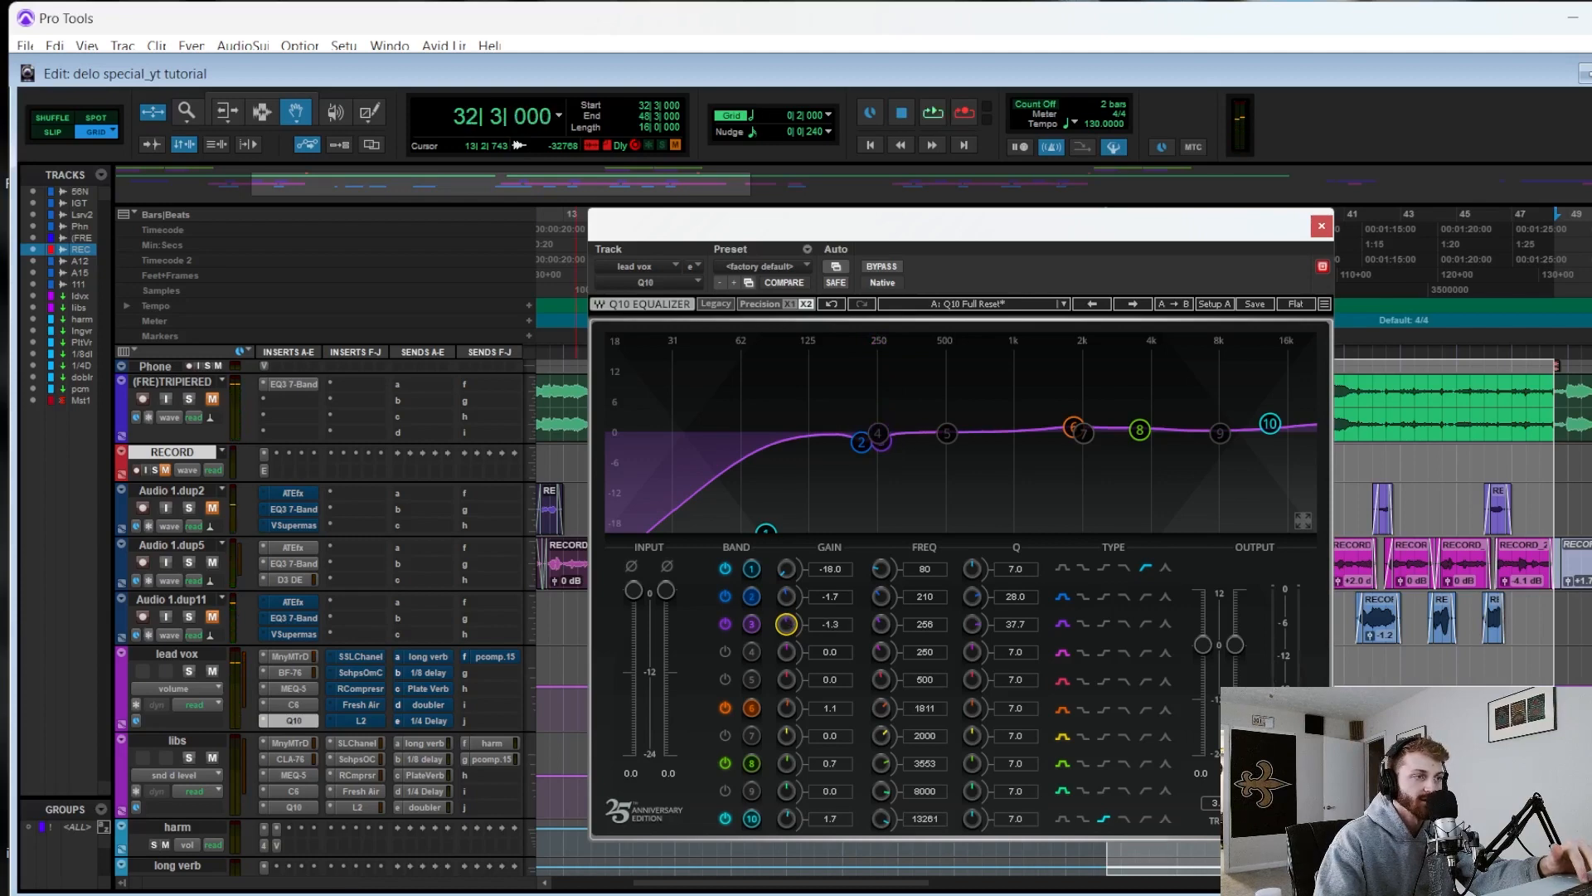
# - Set the Q10 gain to 0.9 dB on band 6 and 1.1 dB on band 10 during playback, and close the plug-in
pyautogui.moveTo(789, 710)
pyautogui.mouseDown()
pyautogui.moveTo(789, 652)
pyautogui.moveTo(789, 710)
pyautogui.mouseUp()
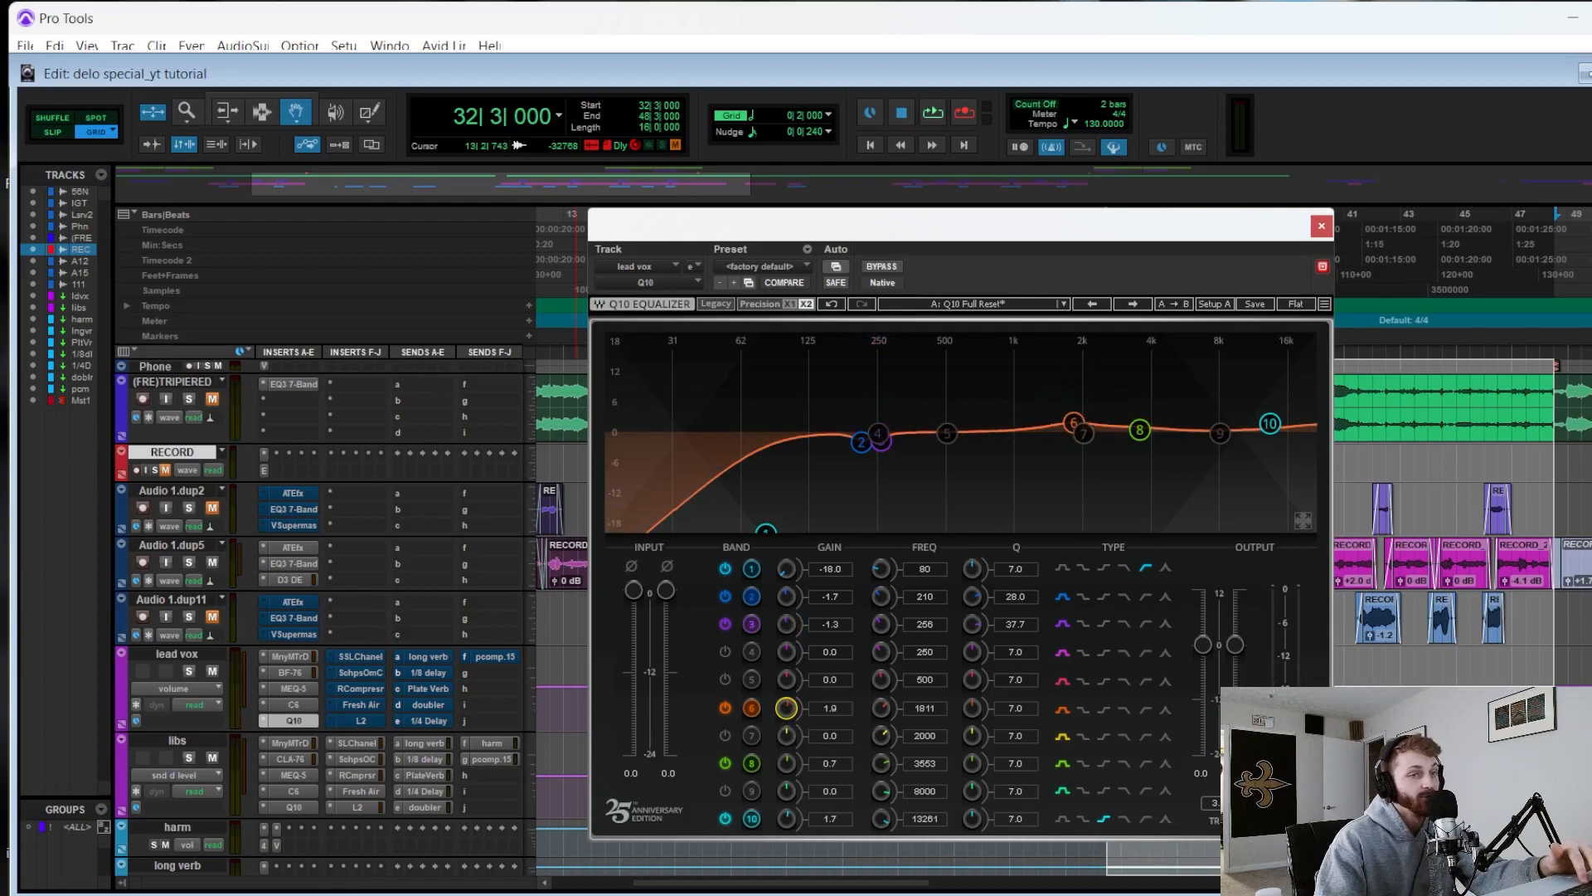
pyautogui.press('space')
pyautogui.moveTo(787, 709)
pyautogui.mouseDown()
pyautogui.moveTo(787, 665)
pyautogui.moveTo(787, 710)
pyautogui.mouseUp()
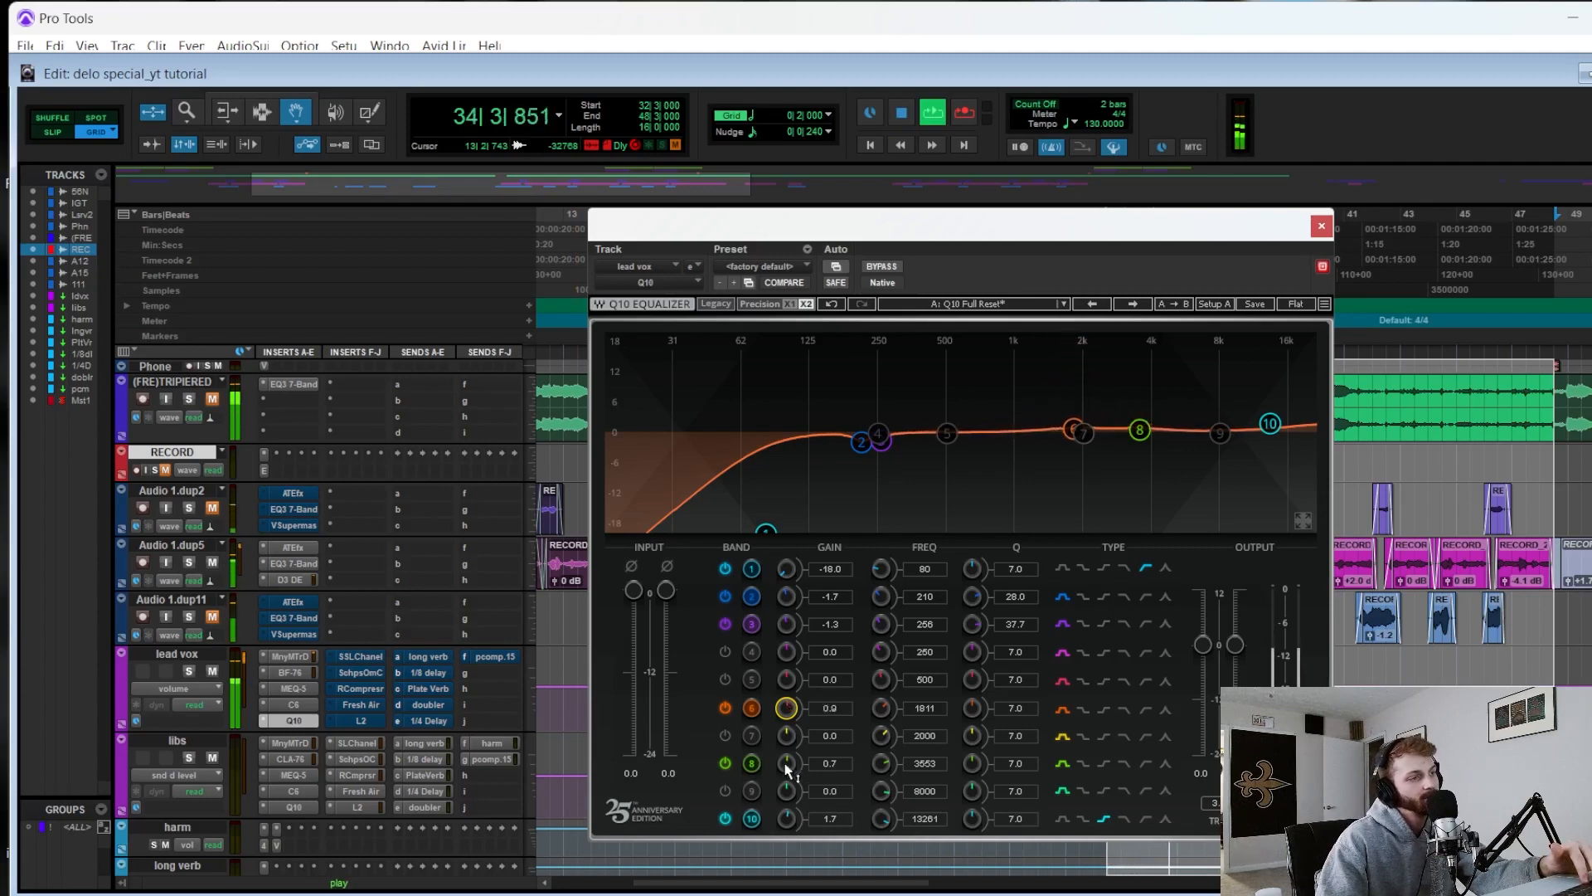
pyautogui.moveTo(786, 766)
pyautogui.mouseDown()
pyautogui.moveTo(786, 720)
pyautogui.moveTo(786, 773)
pyautogui.mouseUp()
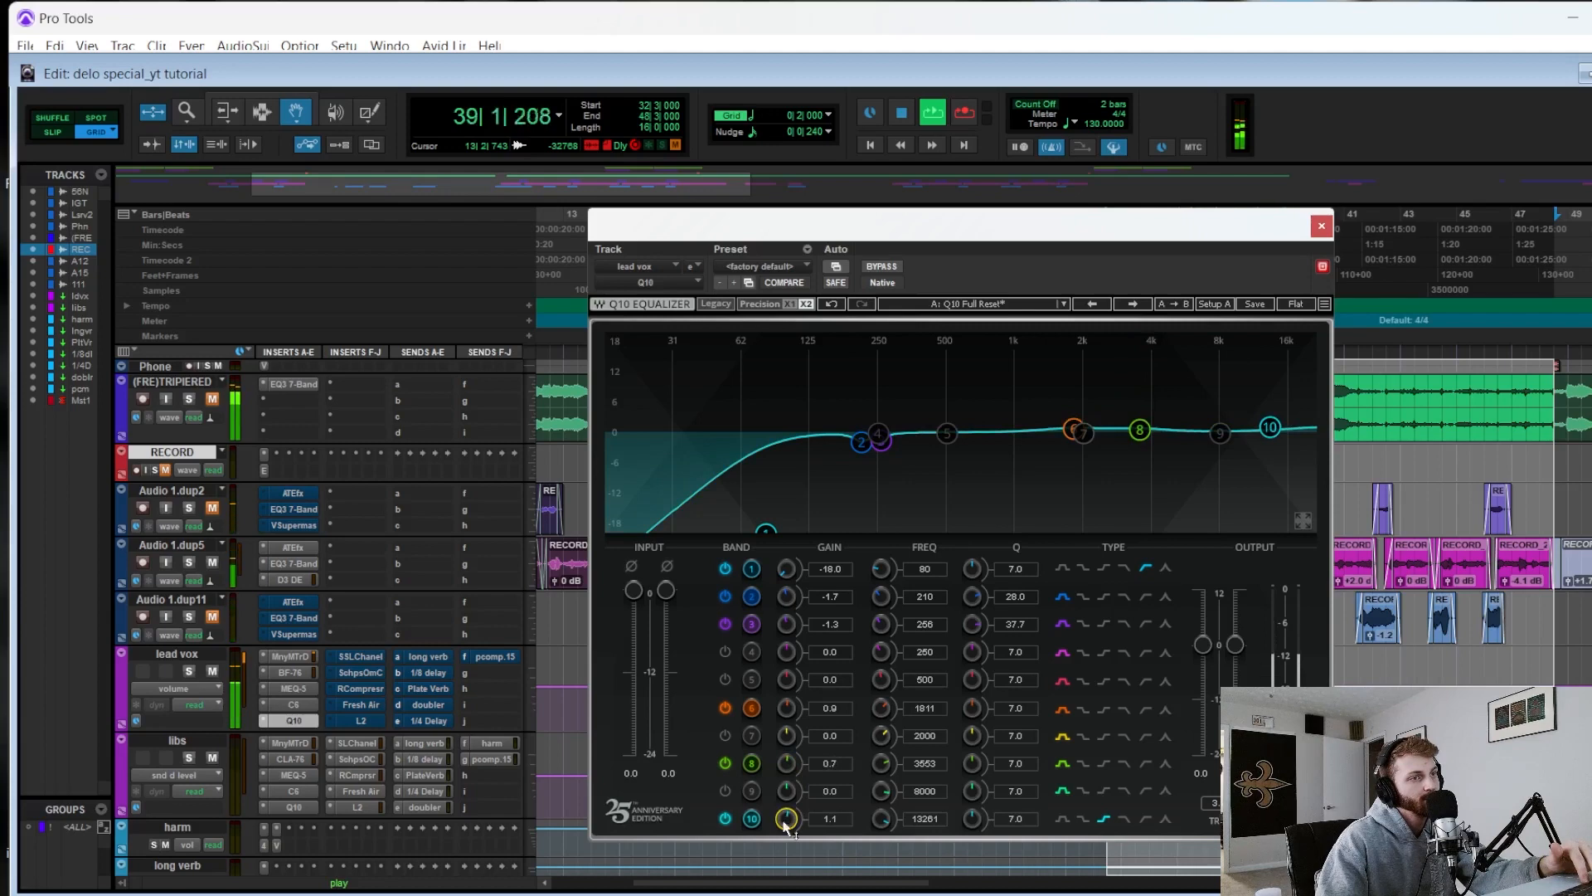
pyautogui.press('space')
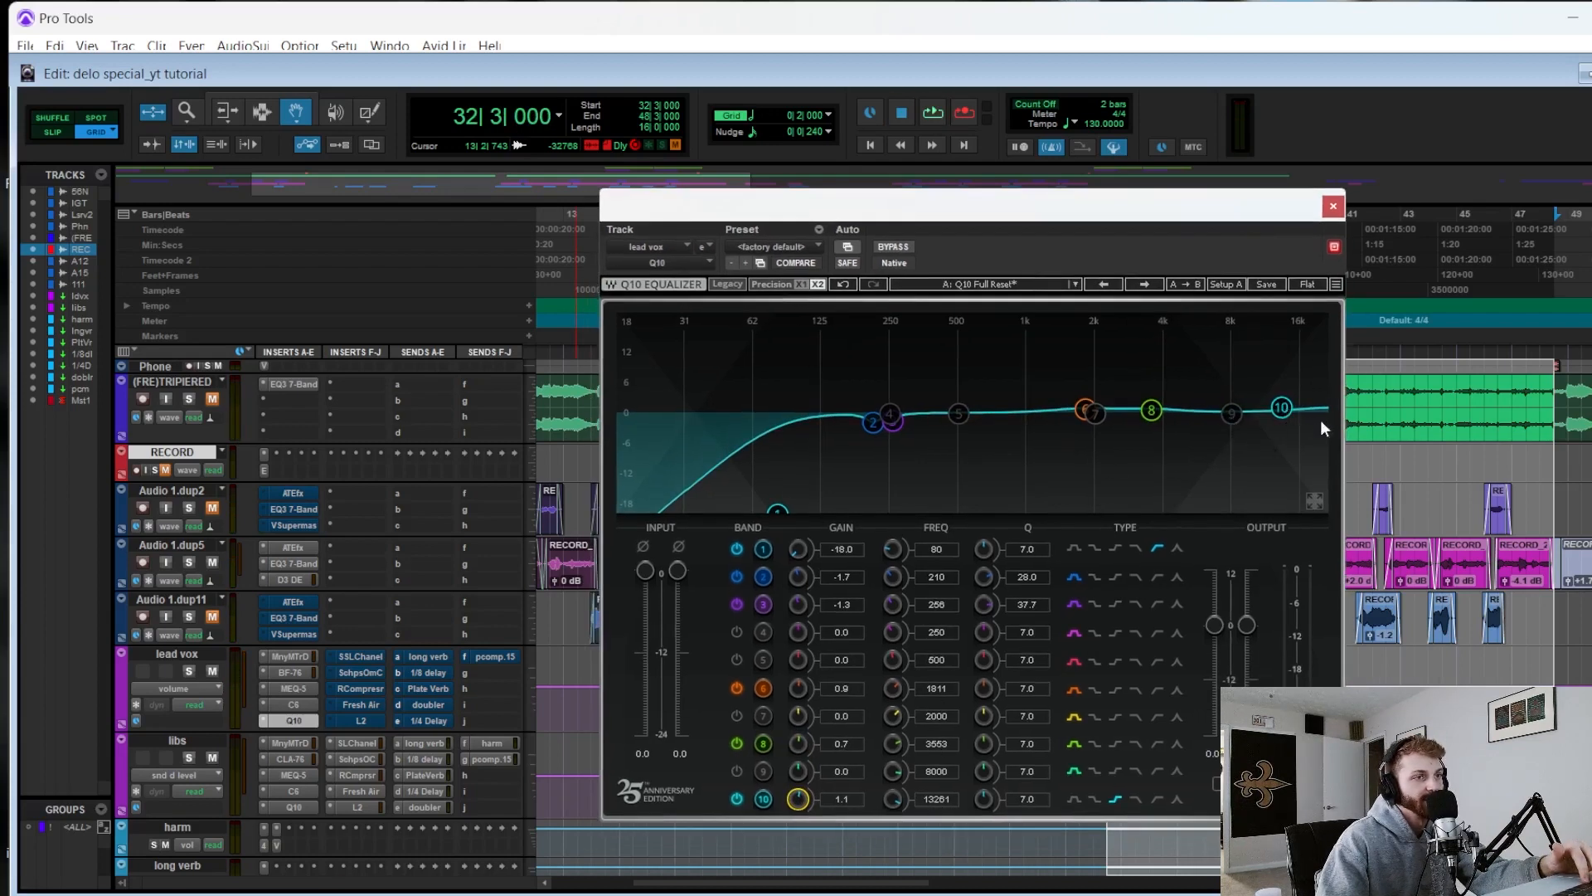
pyautogui.click(363, 655)
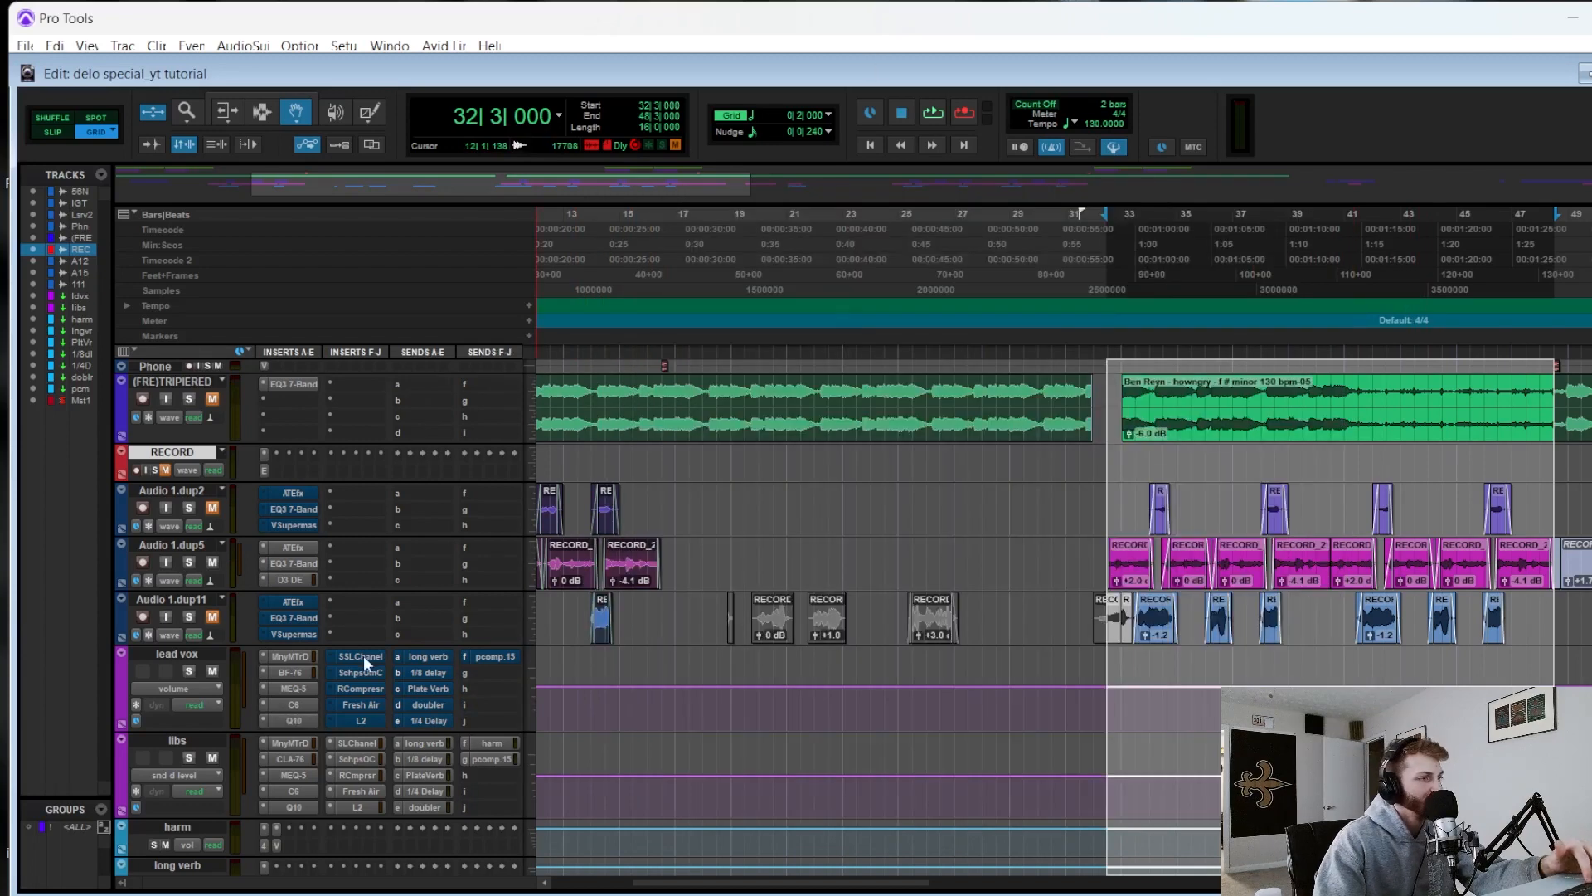
# - Open the SSL E-Channel on lead vox and adjust its high-pass filter frequency
pyautogui.click(366, 655)
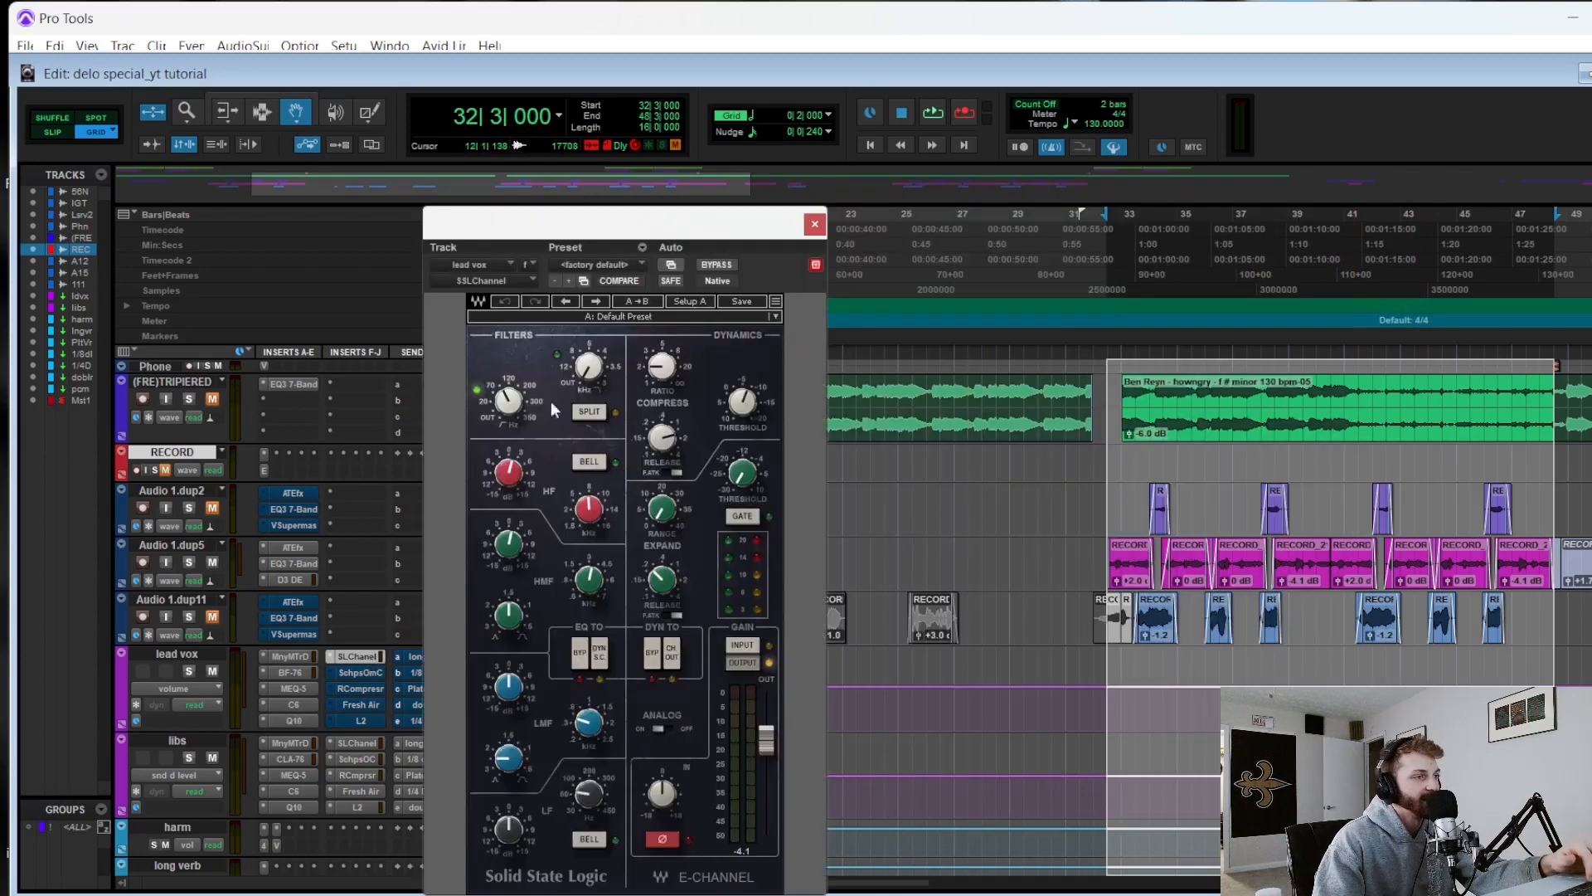
pyautogui.moveTo(525, 230); pyautogui.dragTo(688, 182)
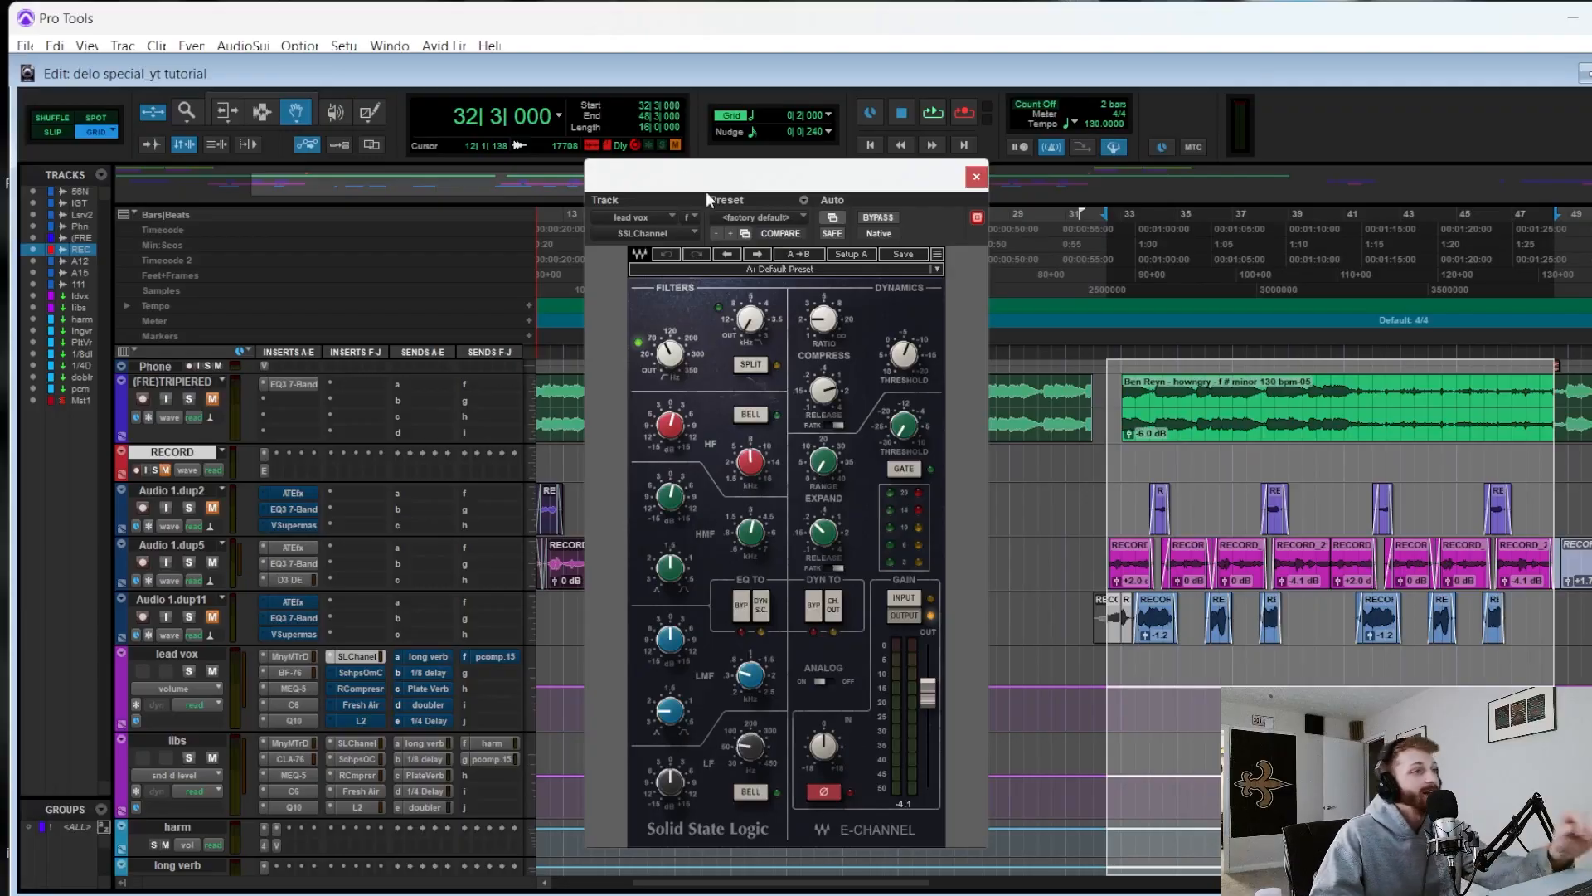
pyautogui.moveTo(693, 178); pyautogui.dragTo(672, 179)
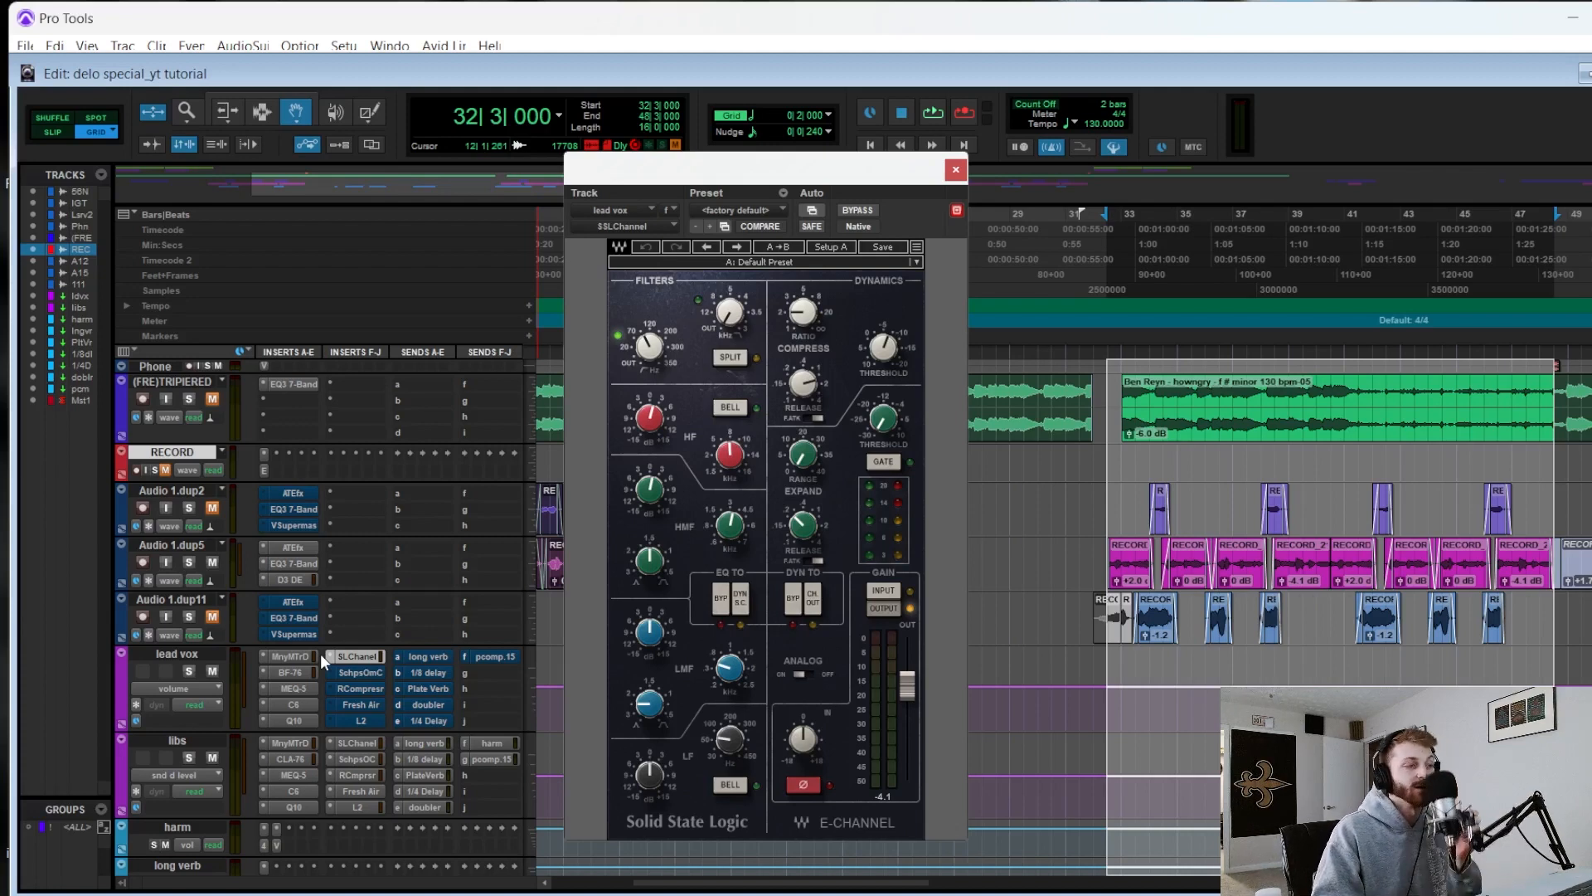
pyautogui.moveTo(661, 357); pyautogui.dragTo(661, 351)
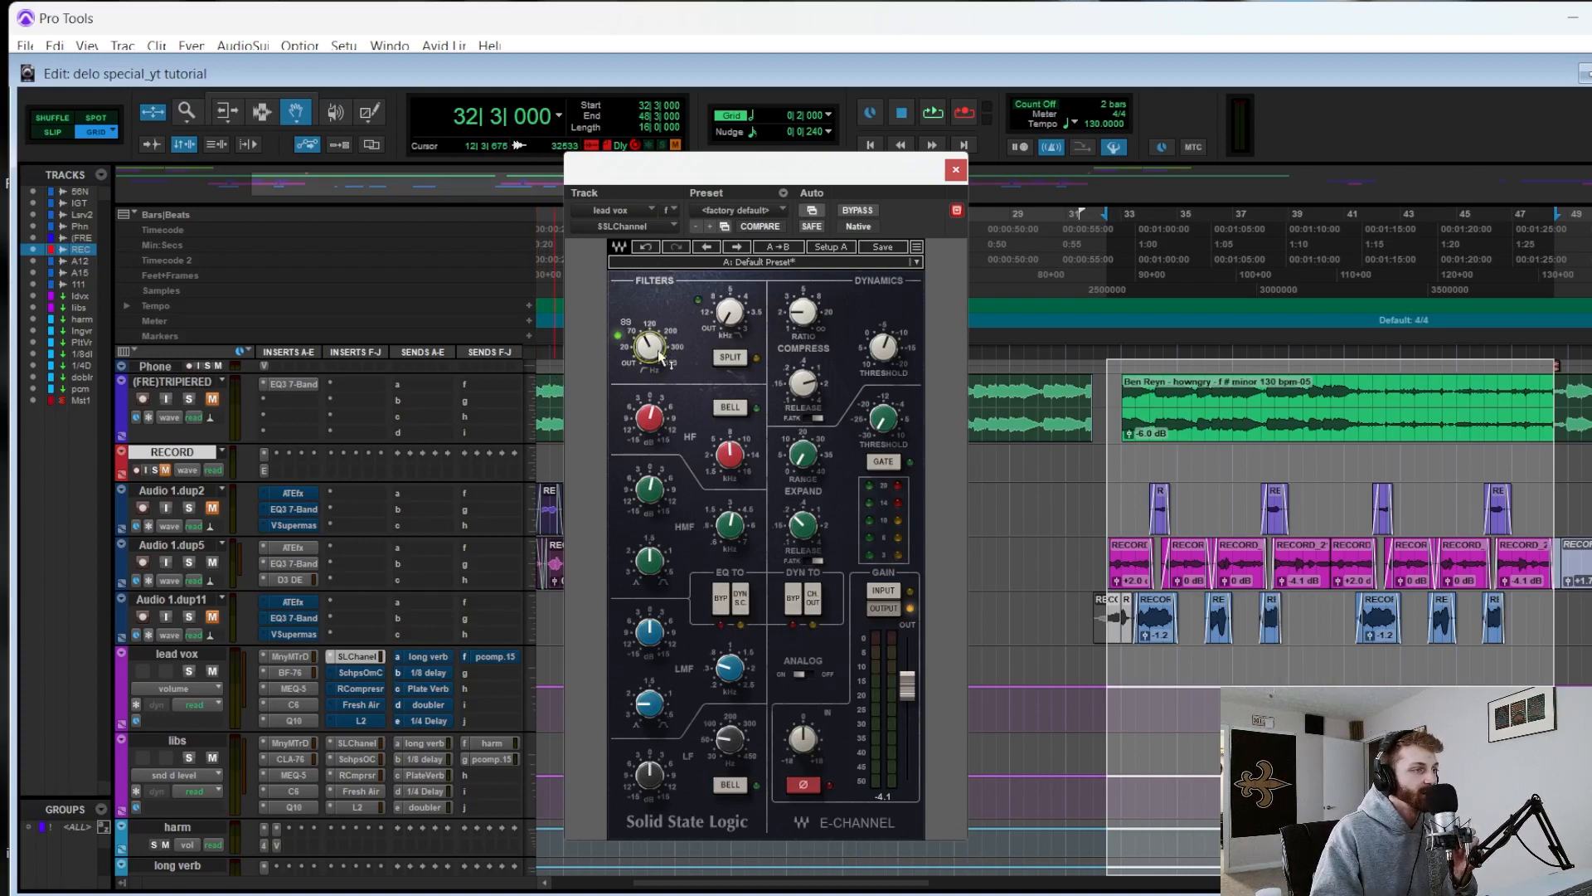
pyautogui.moveTo(685, 172); pyautogui.dragTo(690, 171)
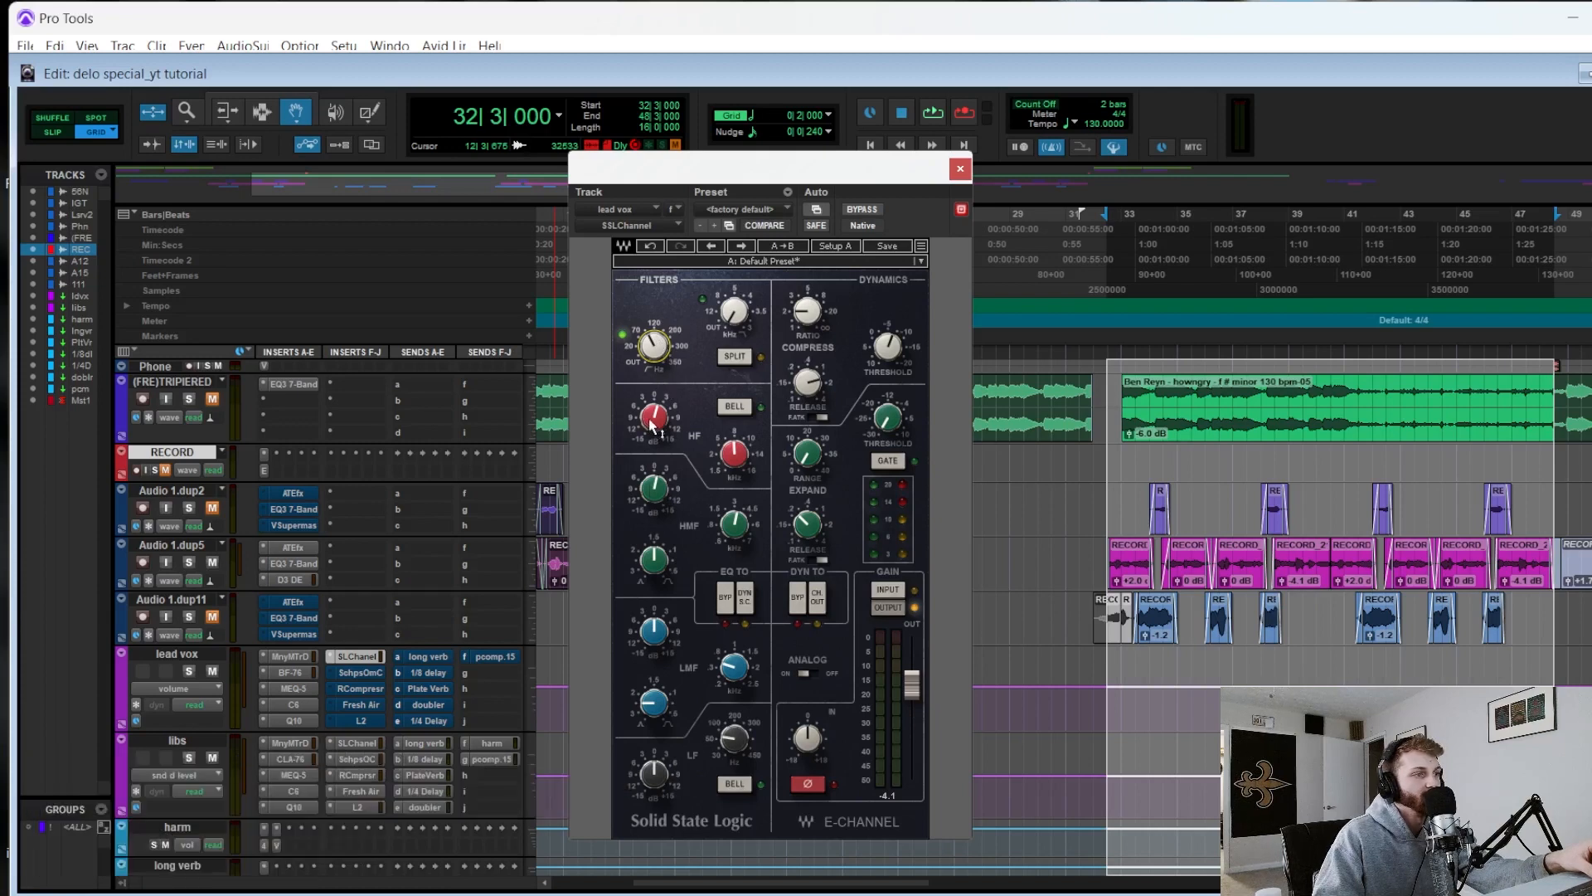
# - Fine-tune the SSL E-Channel's HF and HMF equalizer knobs and compressor release on lead vox, and set the compressor threshold to -7.0
pyautogui.moveTo(653, 421); pyautogui.dragTo(653, 418)
pyautogui.moveTo(655, 489); pyautogui.dragTo(655, 488)
pyautogui.moveTo(735, 524); pyautogui.dragTo(735, 521)
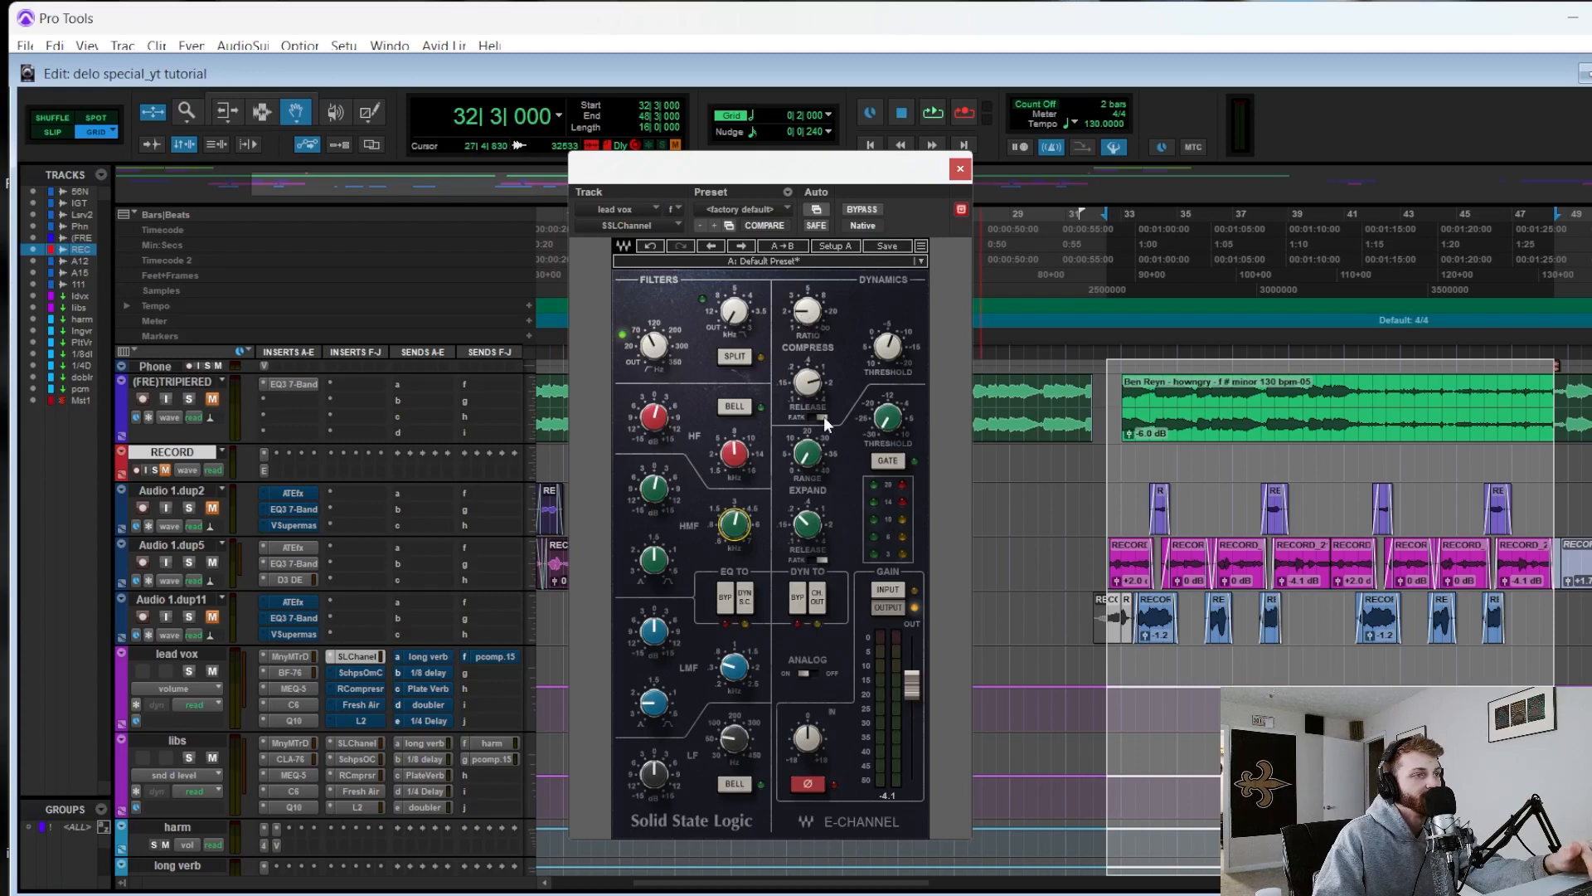
pyautogui.click(807, 382)
pyautogui.click(888, 362)
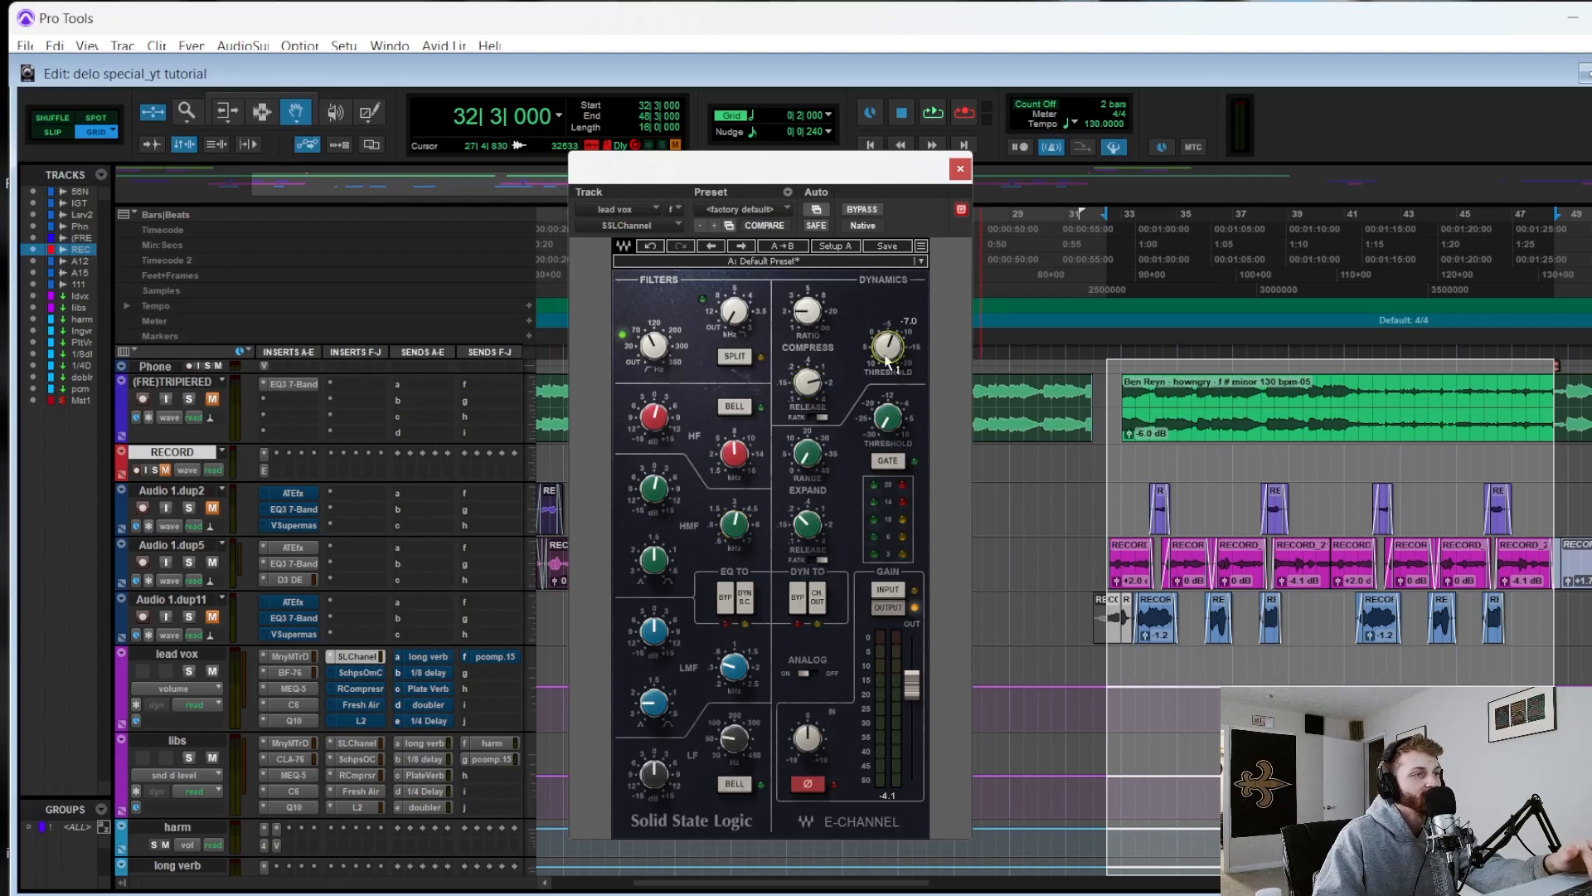
# - Play the selection and compare lead vox with the SSL E-Channel bypassed and active
pyautogui.press('space')
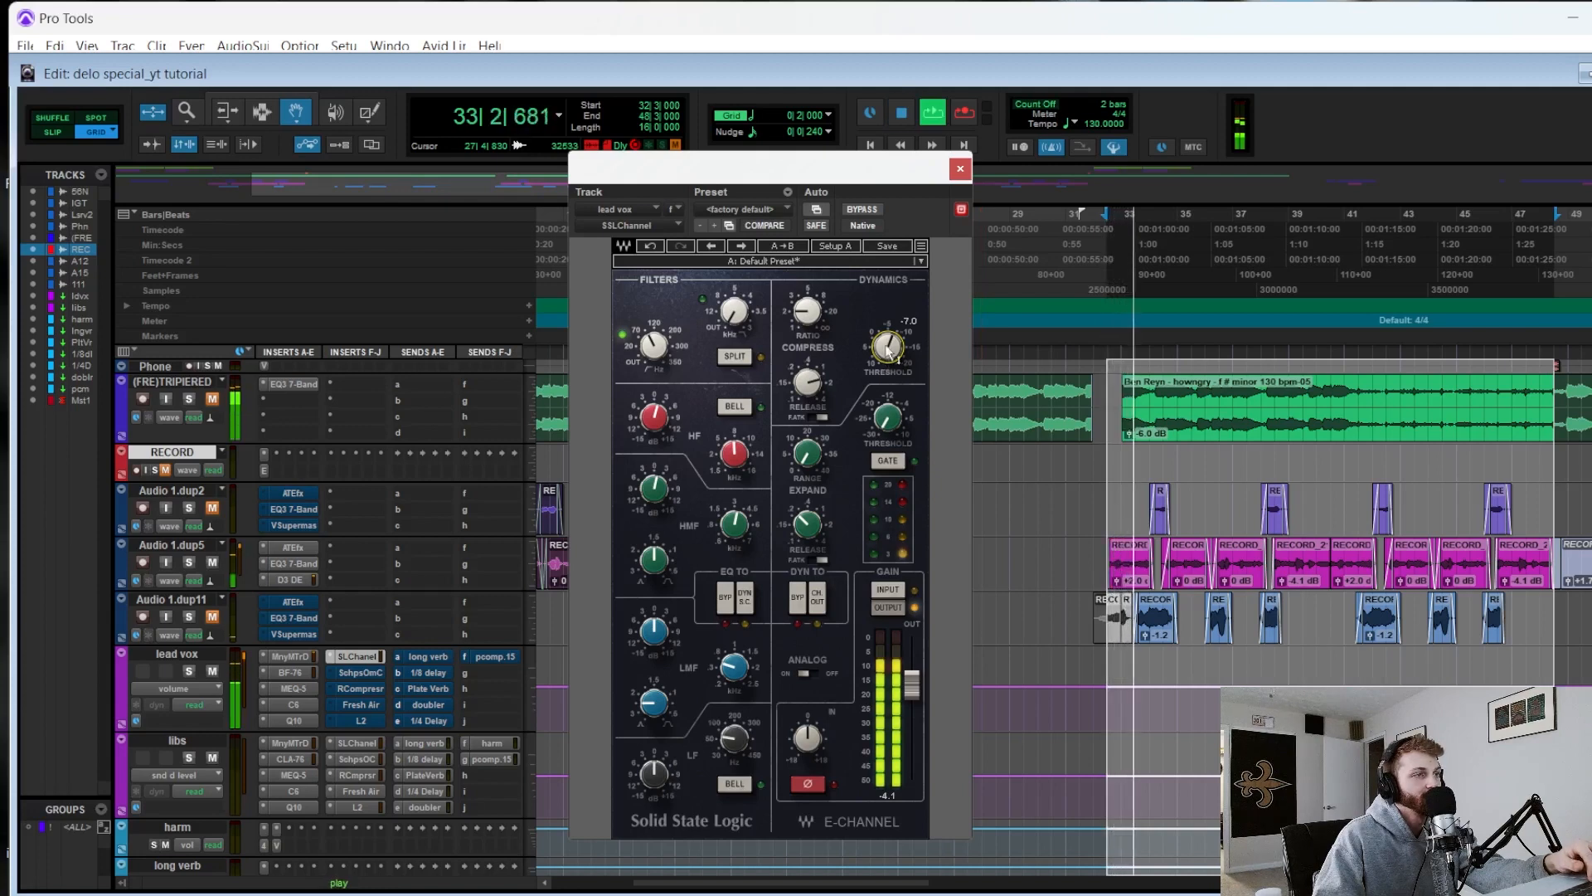
pyautogui.click(860, 210)
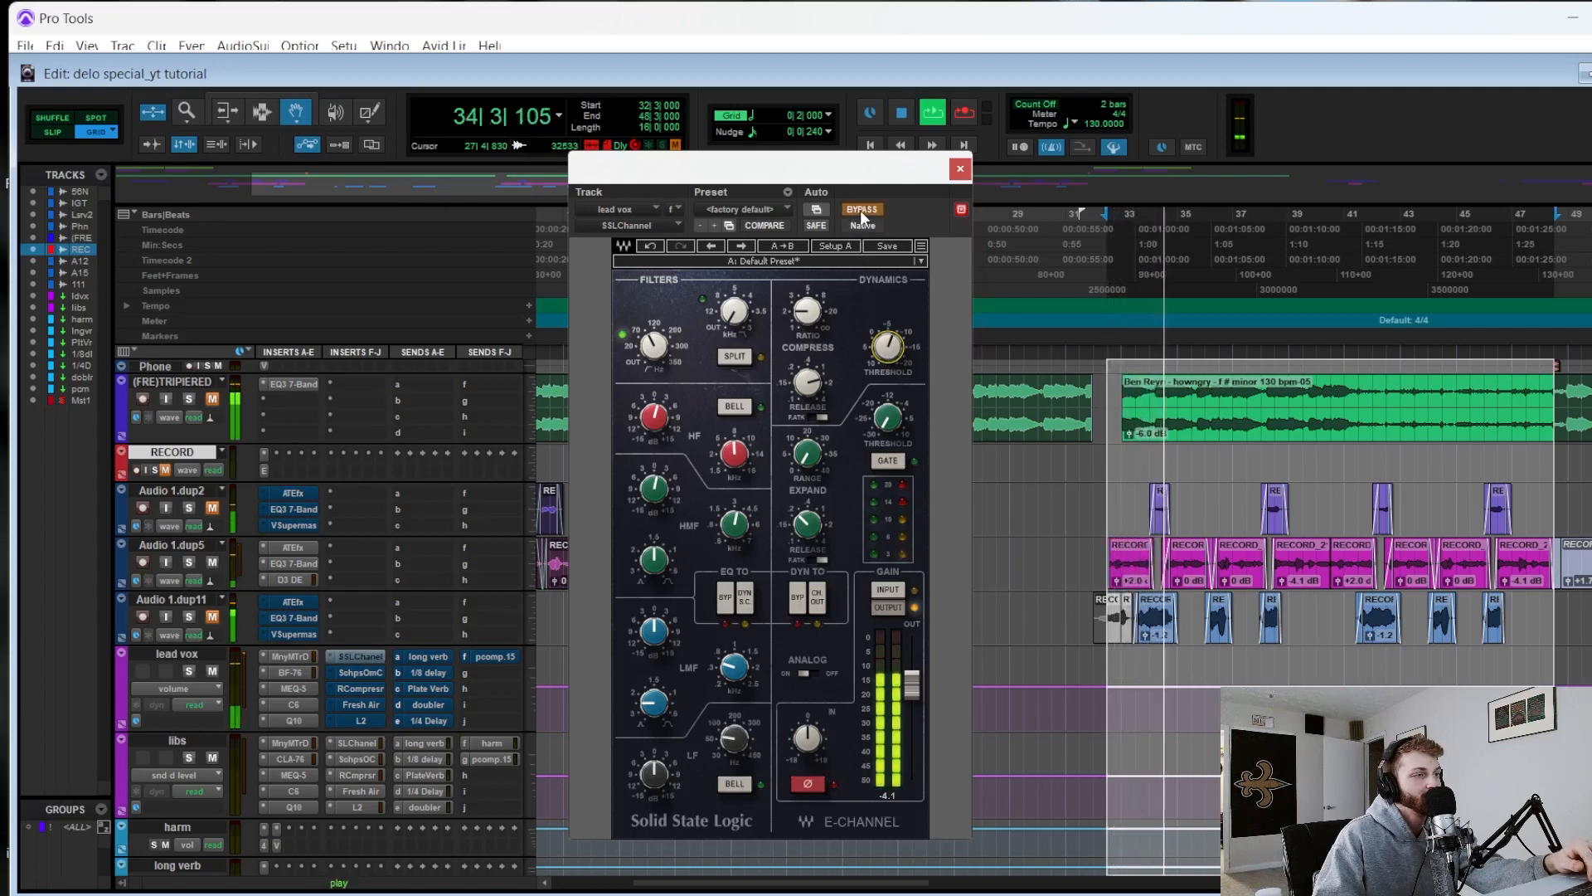
pyautogui.click(863, 211)
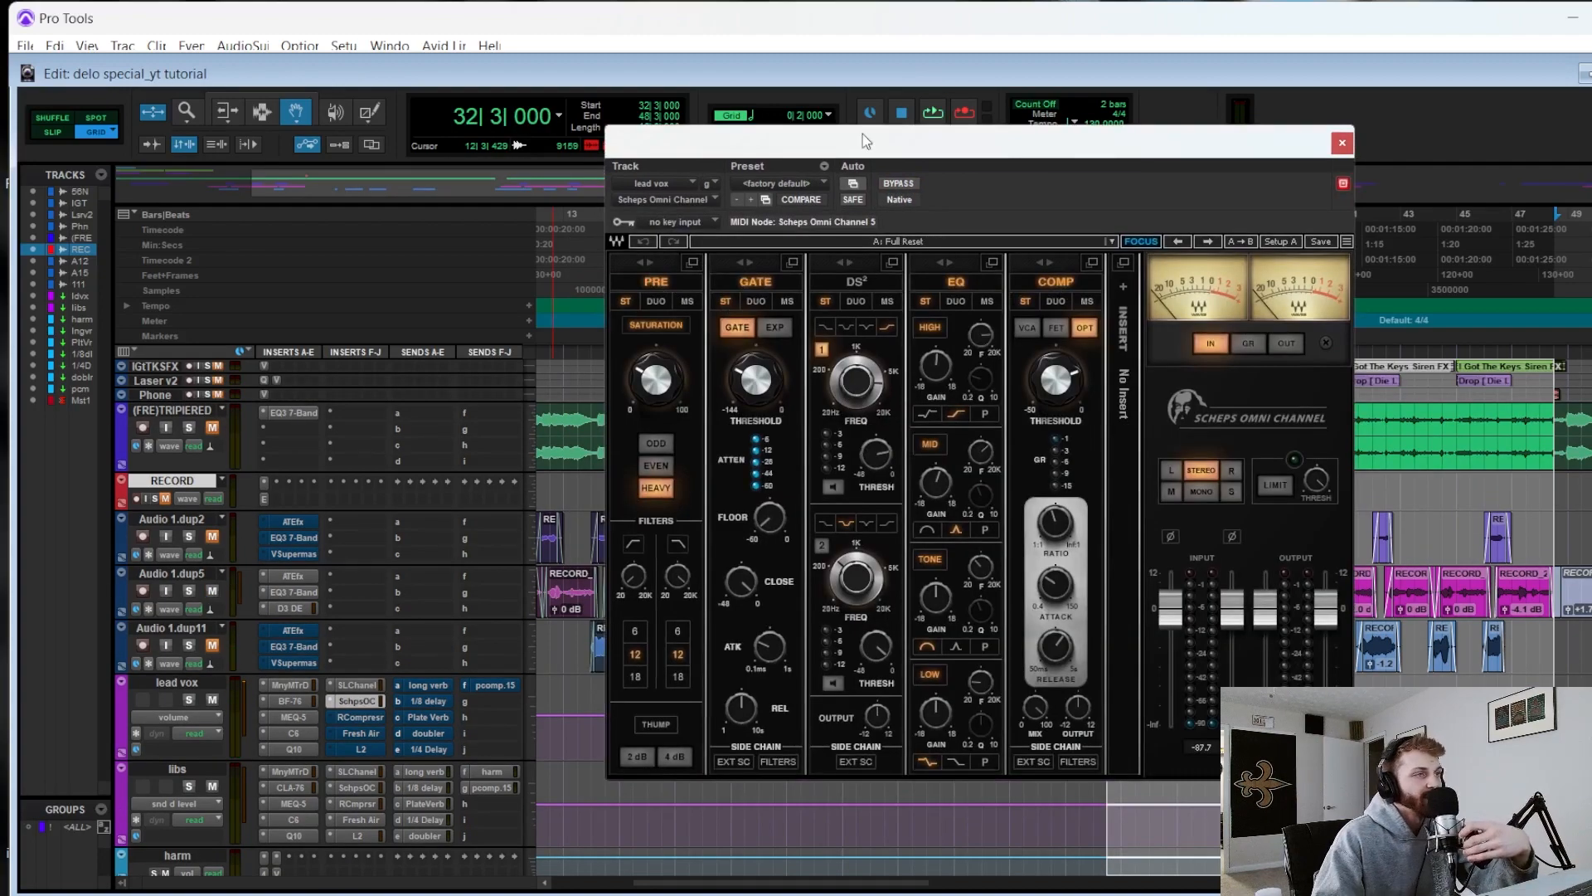
# - Set the Scheps Omni Channel saturation on lead vox to 28.2 during playback, audition the Even and Odd modes, and return to Heavy
pyautogui.moveTo(846, 159); pyautogui.dragTo(807, 190)
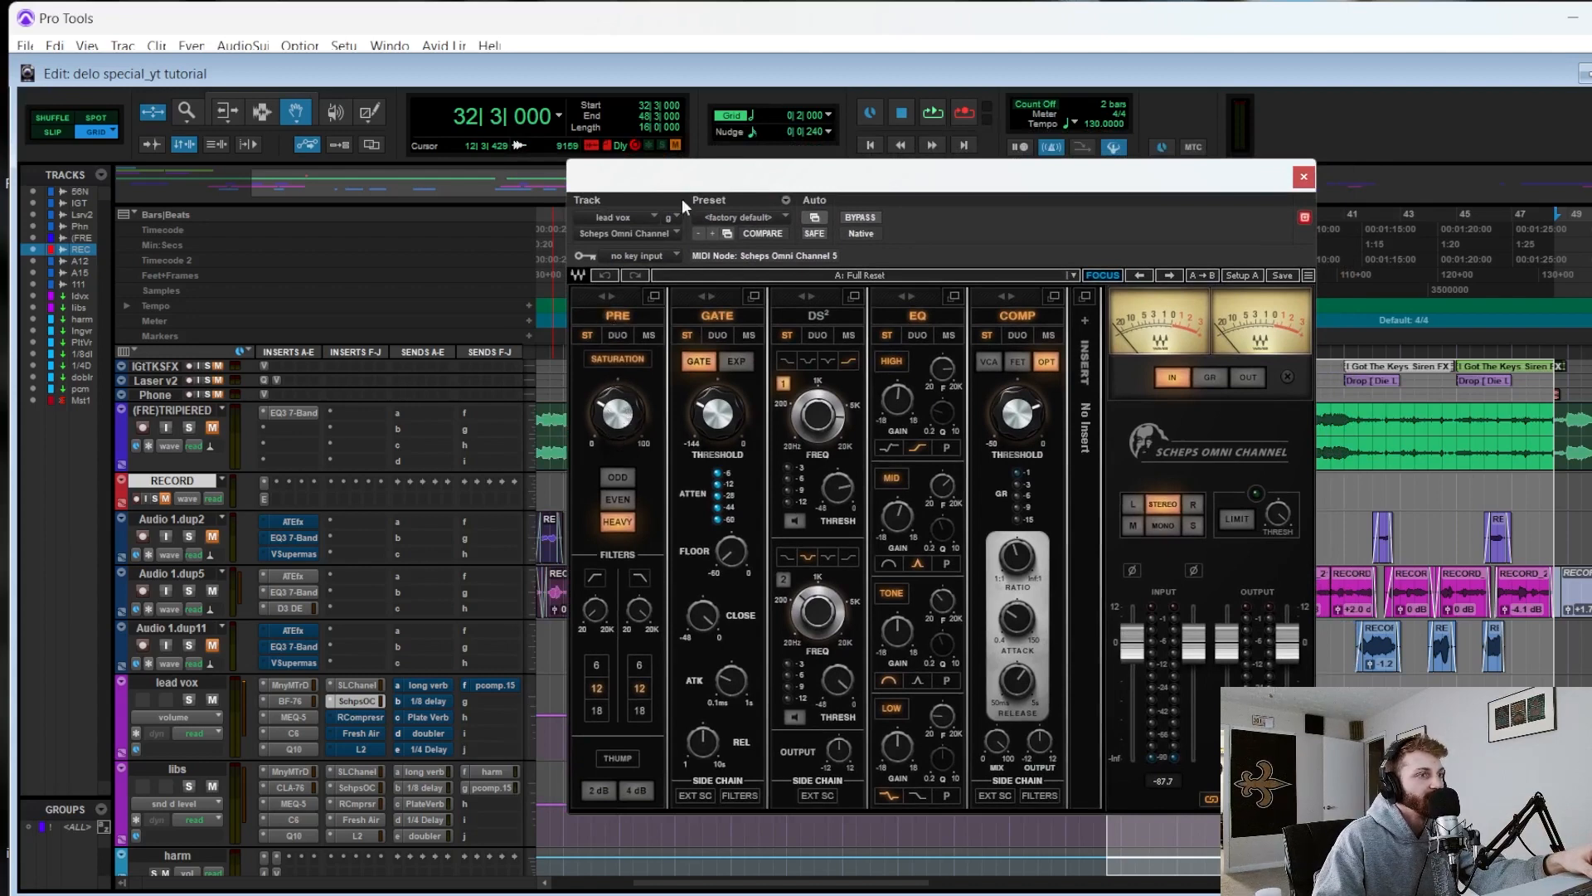
pyautogui.moveTo(681, 197); pyautogui.dragTo(660, 195)
pyautogui.press('space')
pyautogui.moveTo(595, 411); pyautogui.dragTo(594, 398)
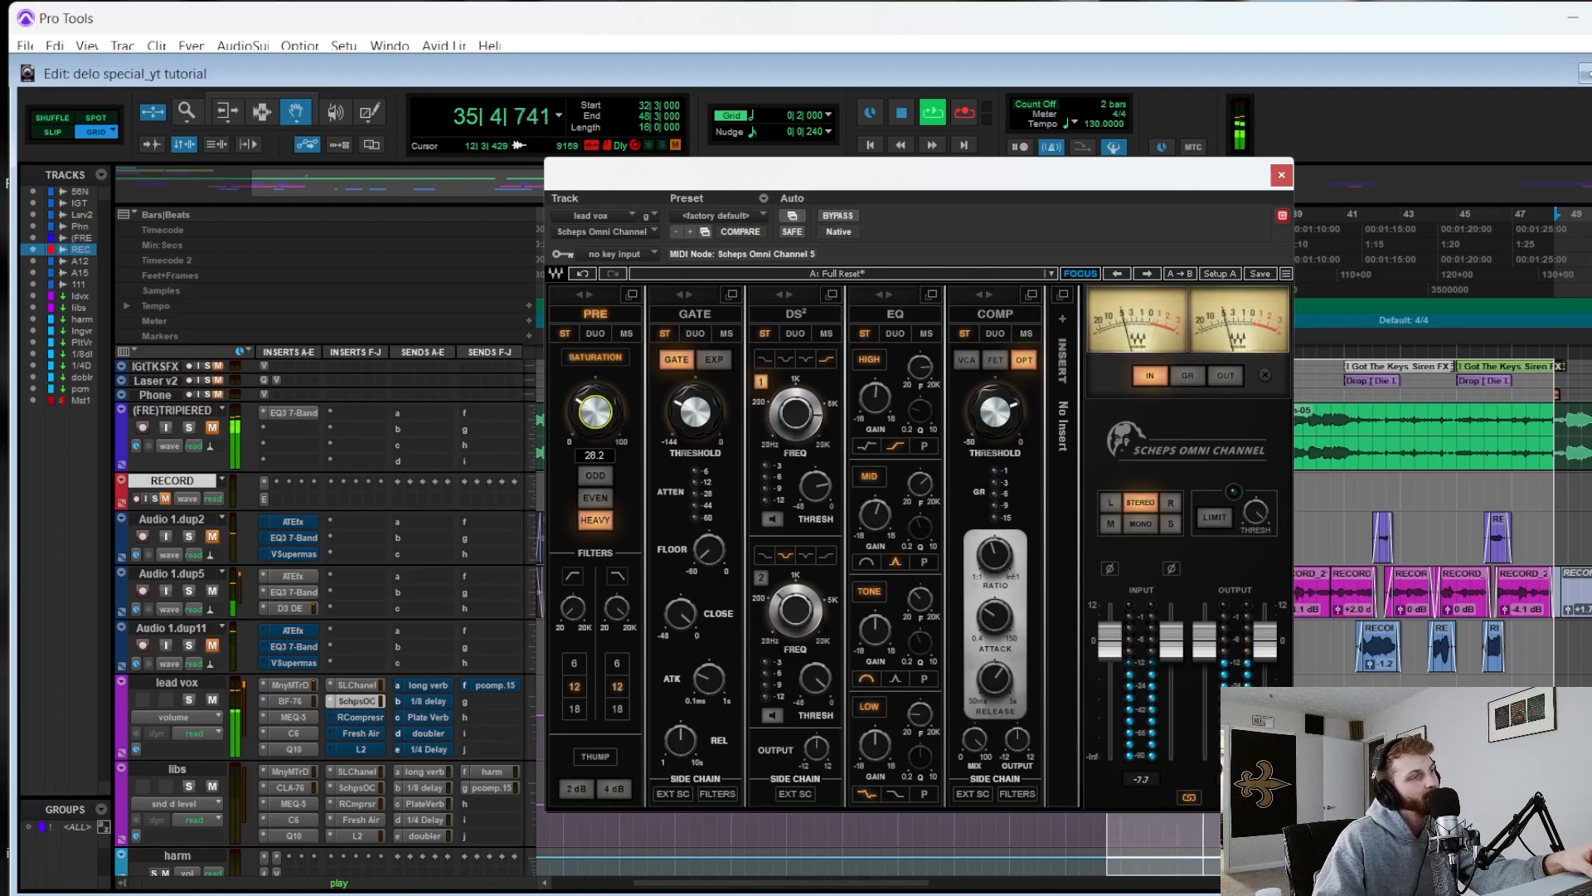
pyautogui.click(601, 501)
pyautogui.click(603, 480)
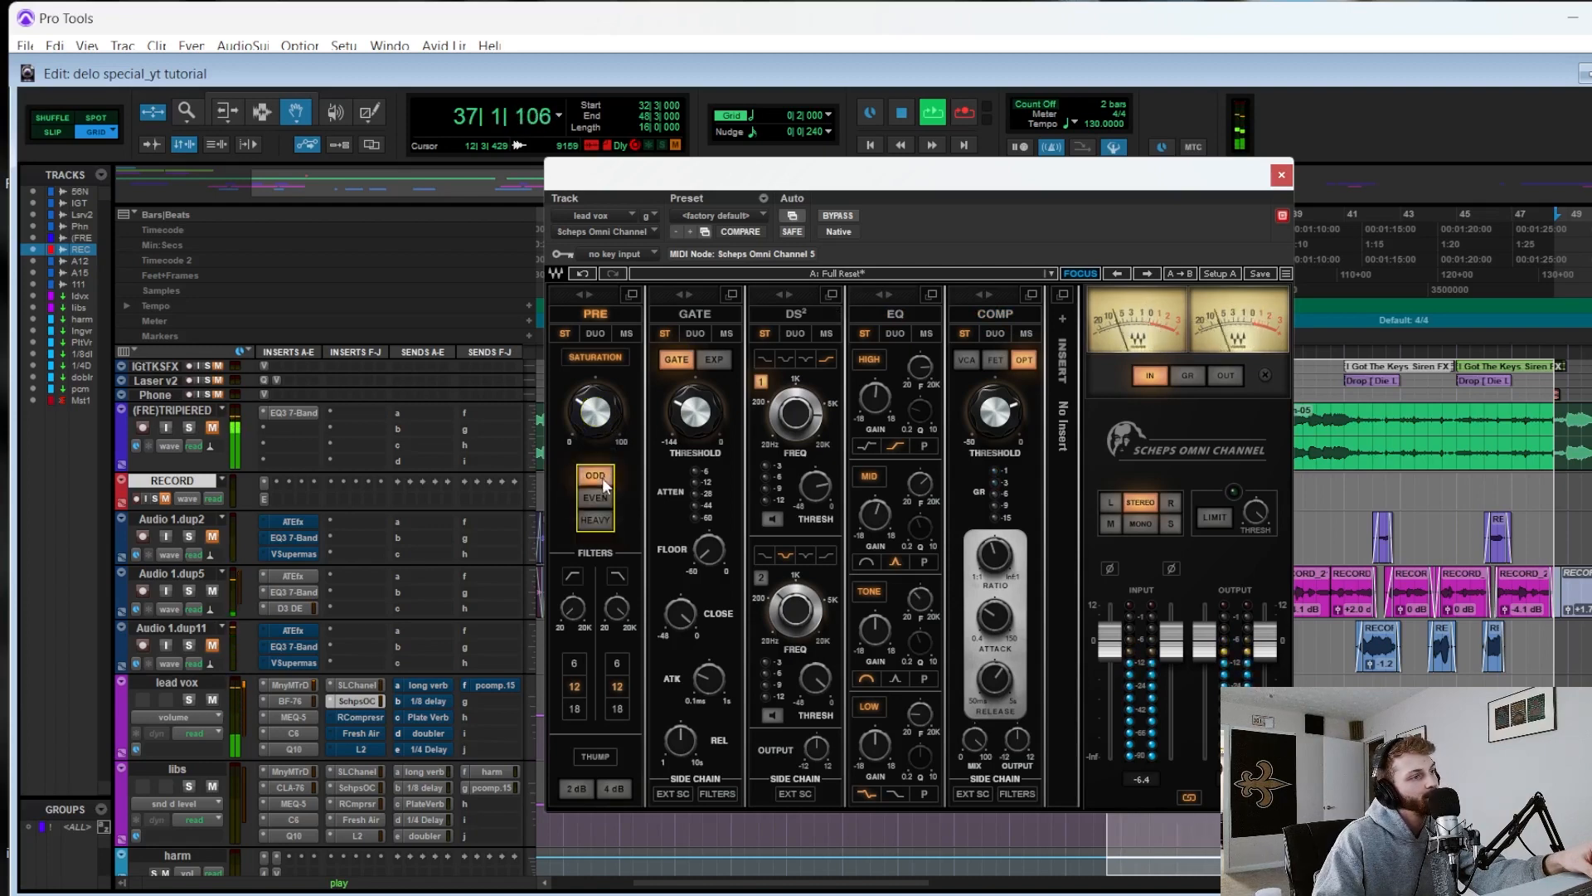
pyautogui.click(600, 521)
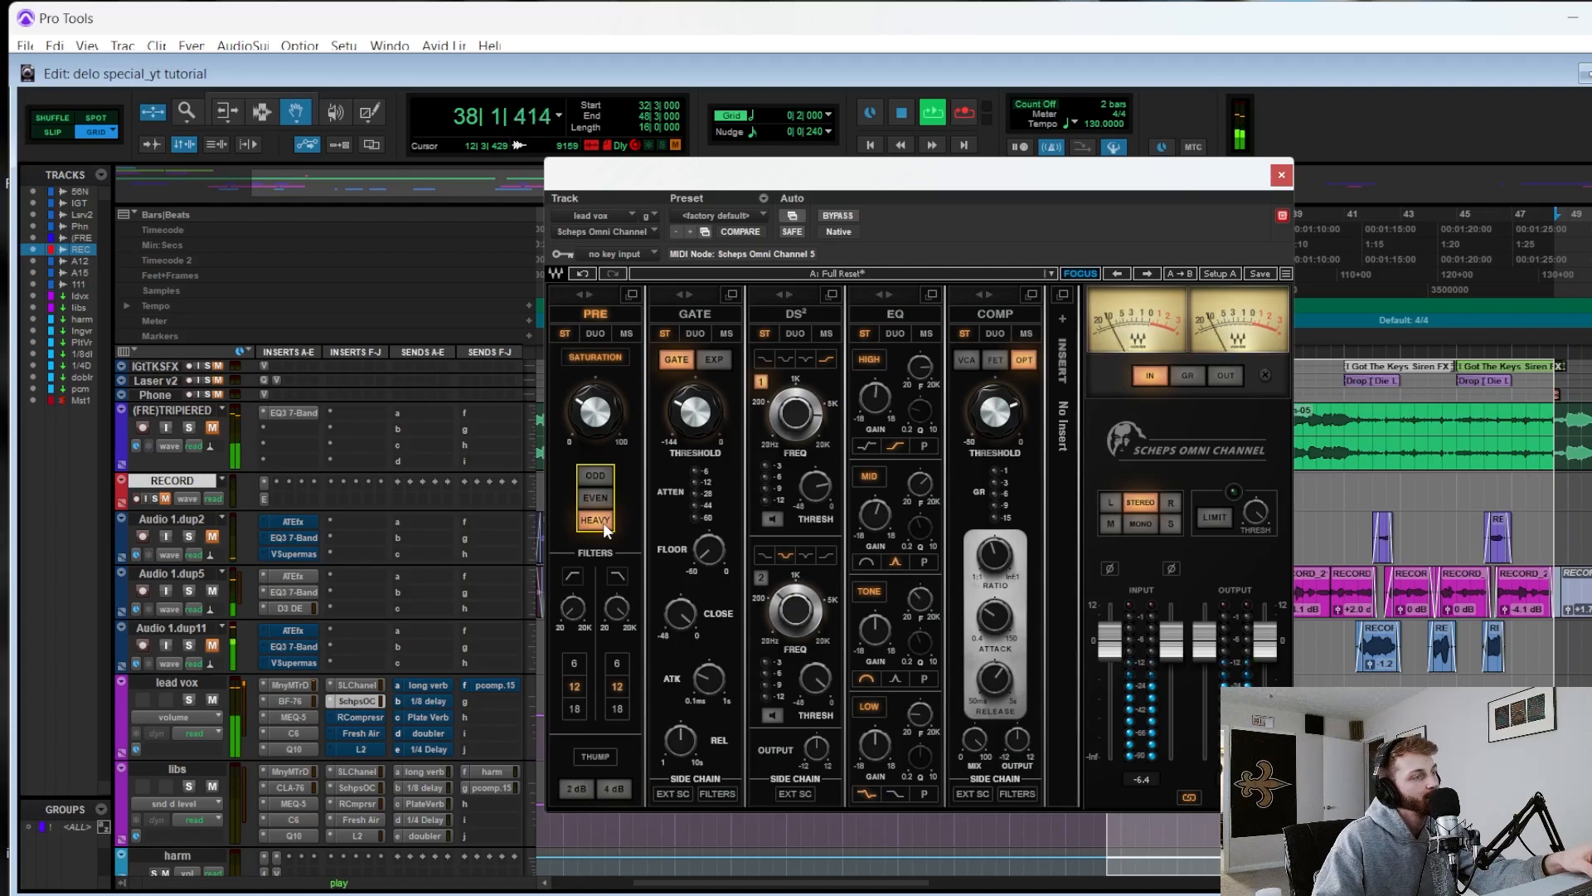
pyautogui.press('space')
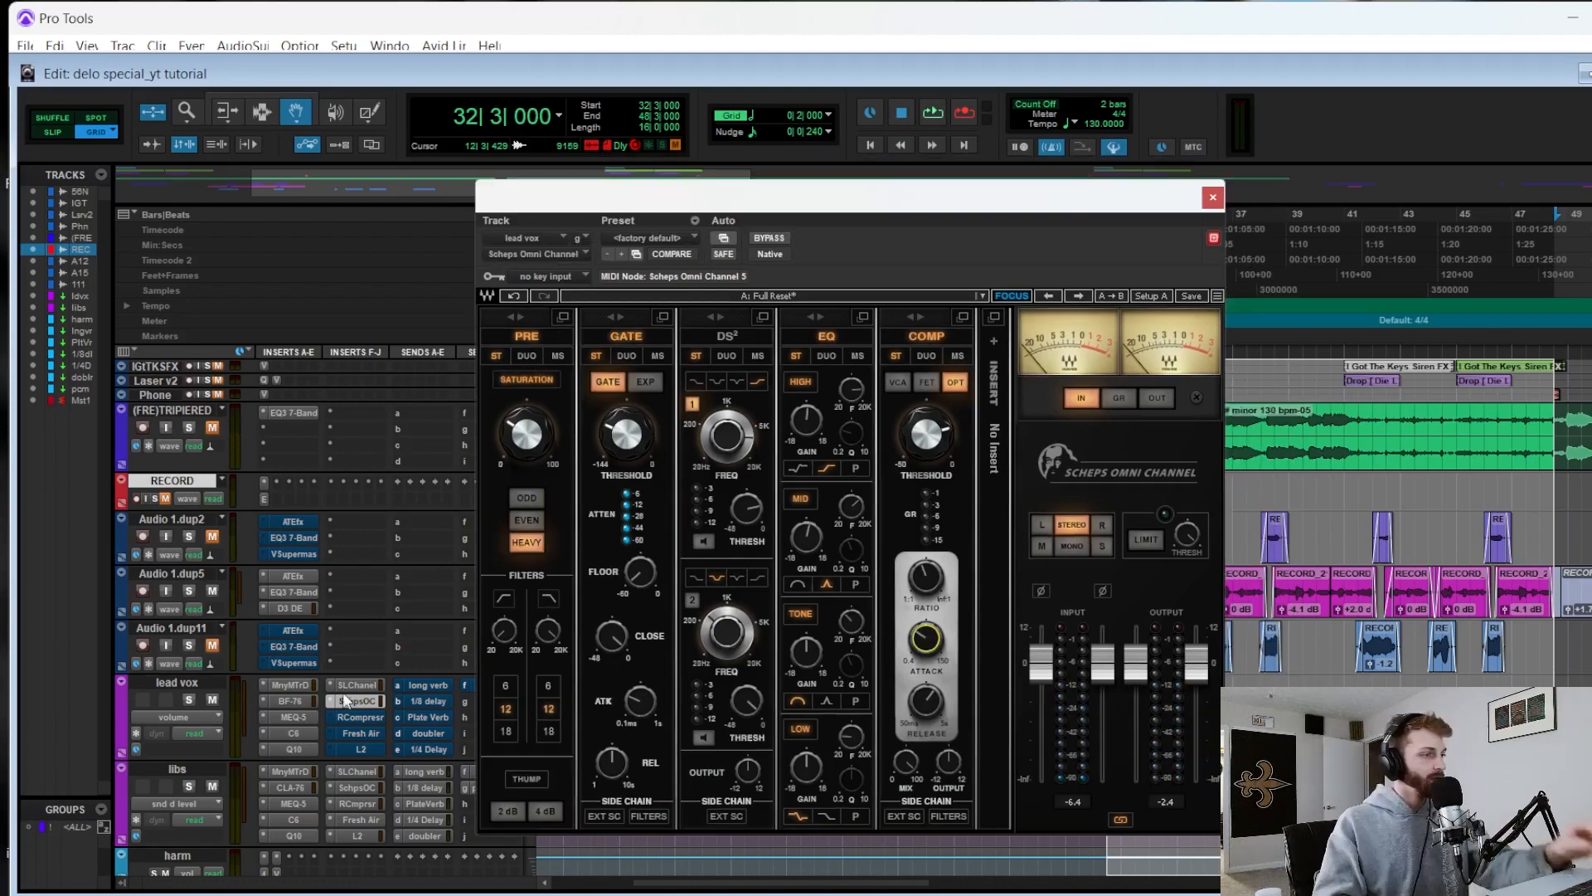
# - Activate and open RCompressor on lead vox, and set its threshold to -4.9 and output gain to 0.1 during playback
pyautogui.keyDown('ctrl'); pyautogui.click(349, 716); pyautogui.keyUp('ctrl')
pyautogui.click(350, 716)
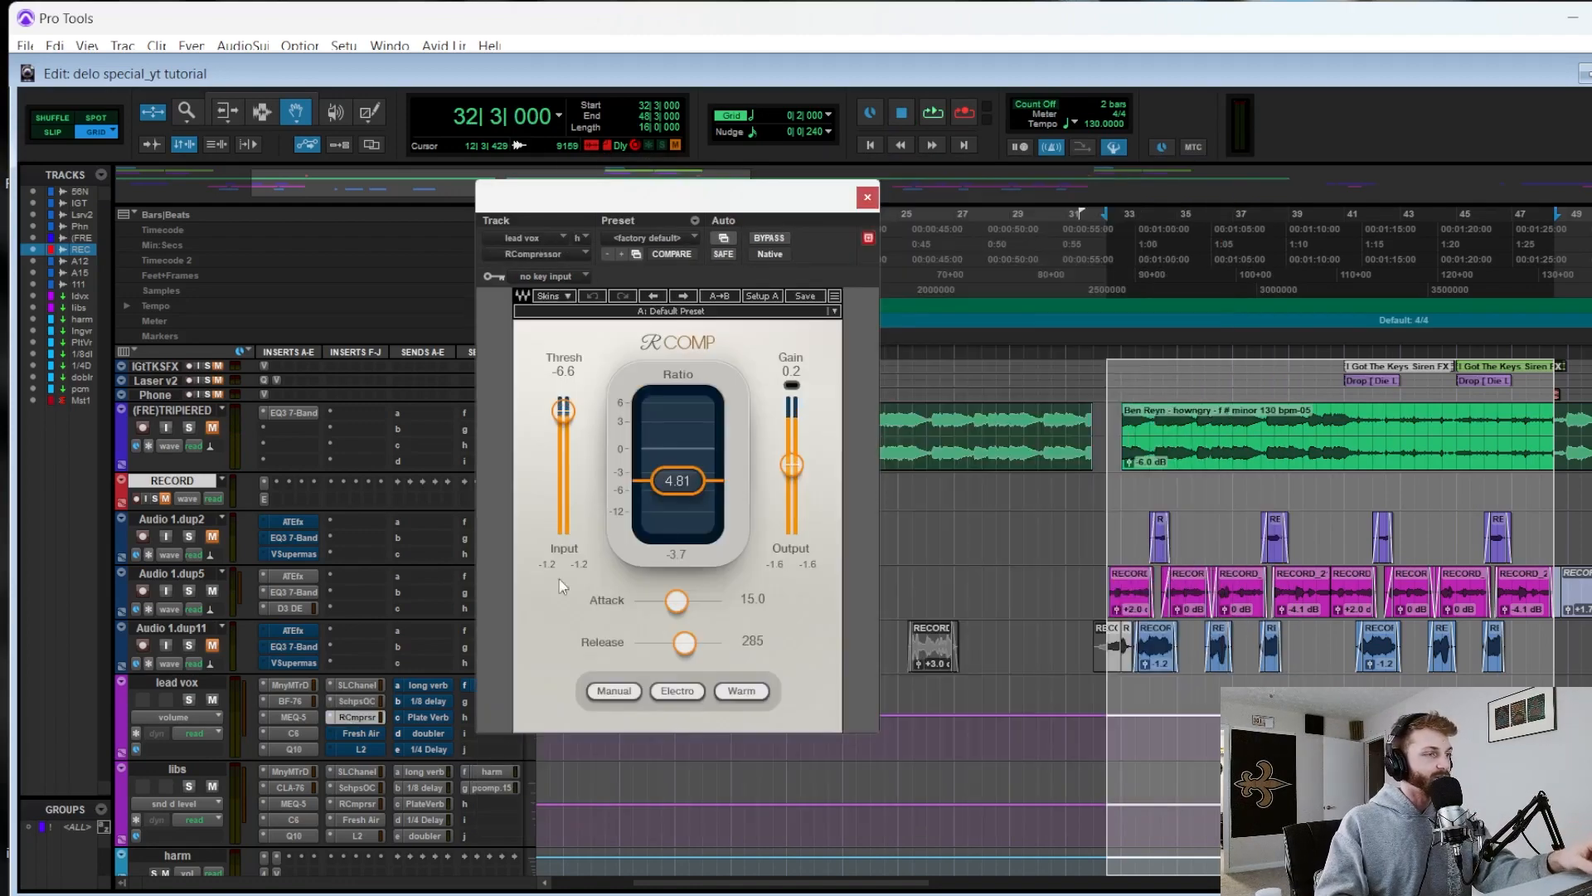
pyautogui.press('space')
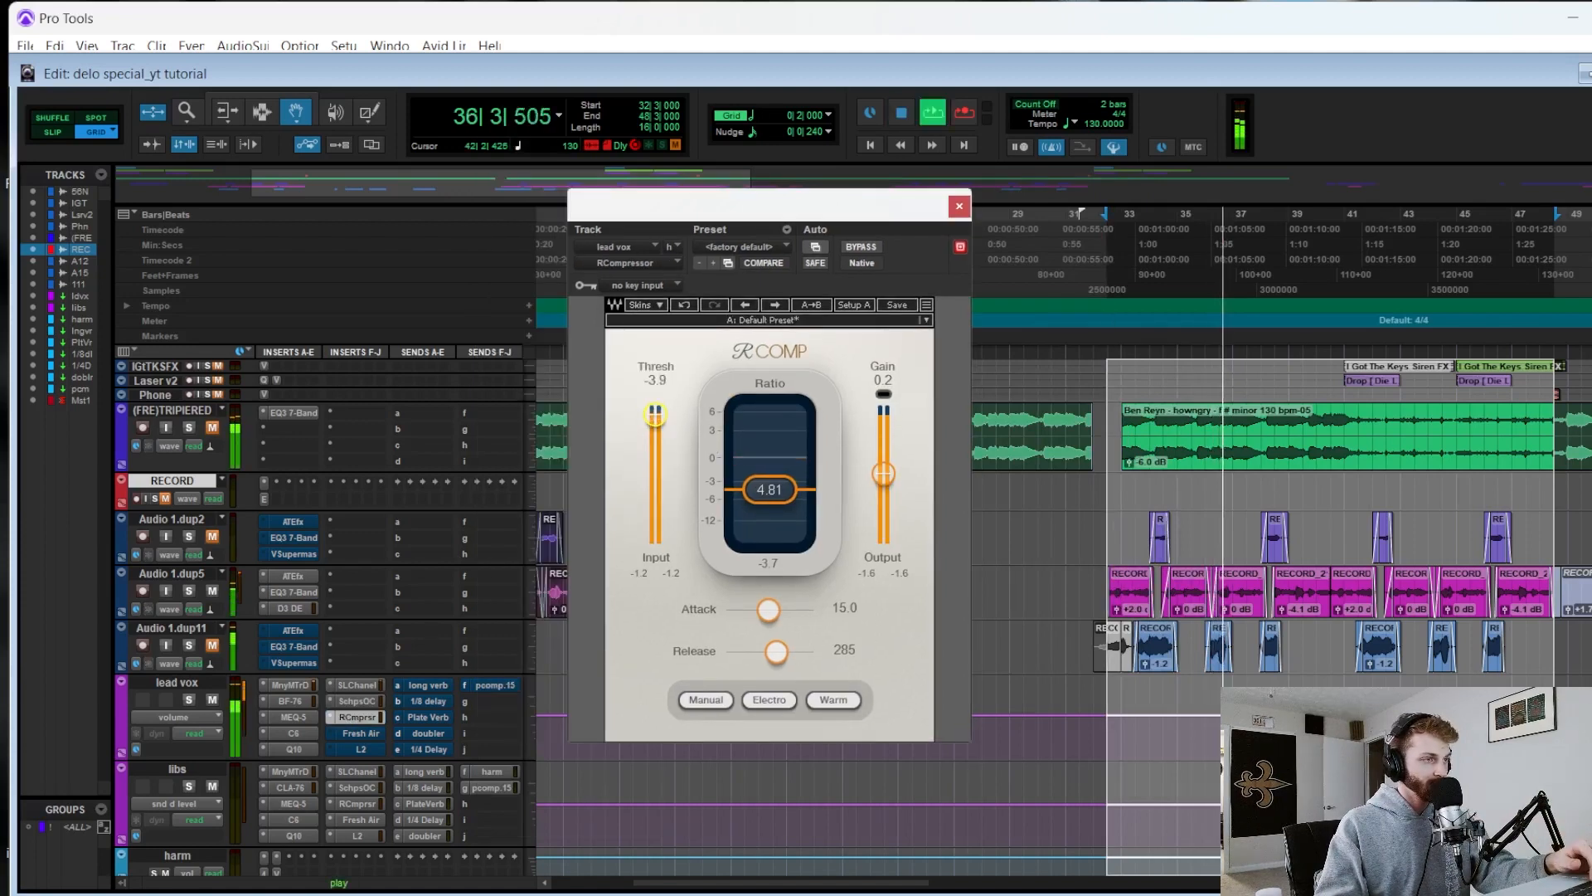
pyautogui.moveTo(655, 414); pyautogui.dragTo(655, 417)
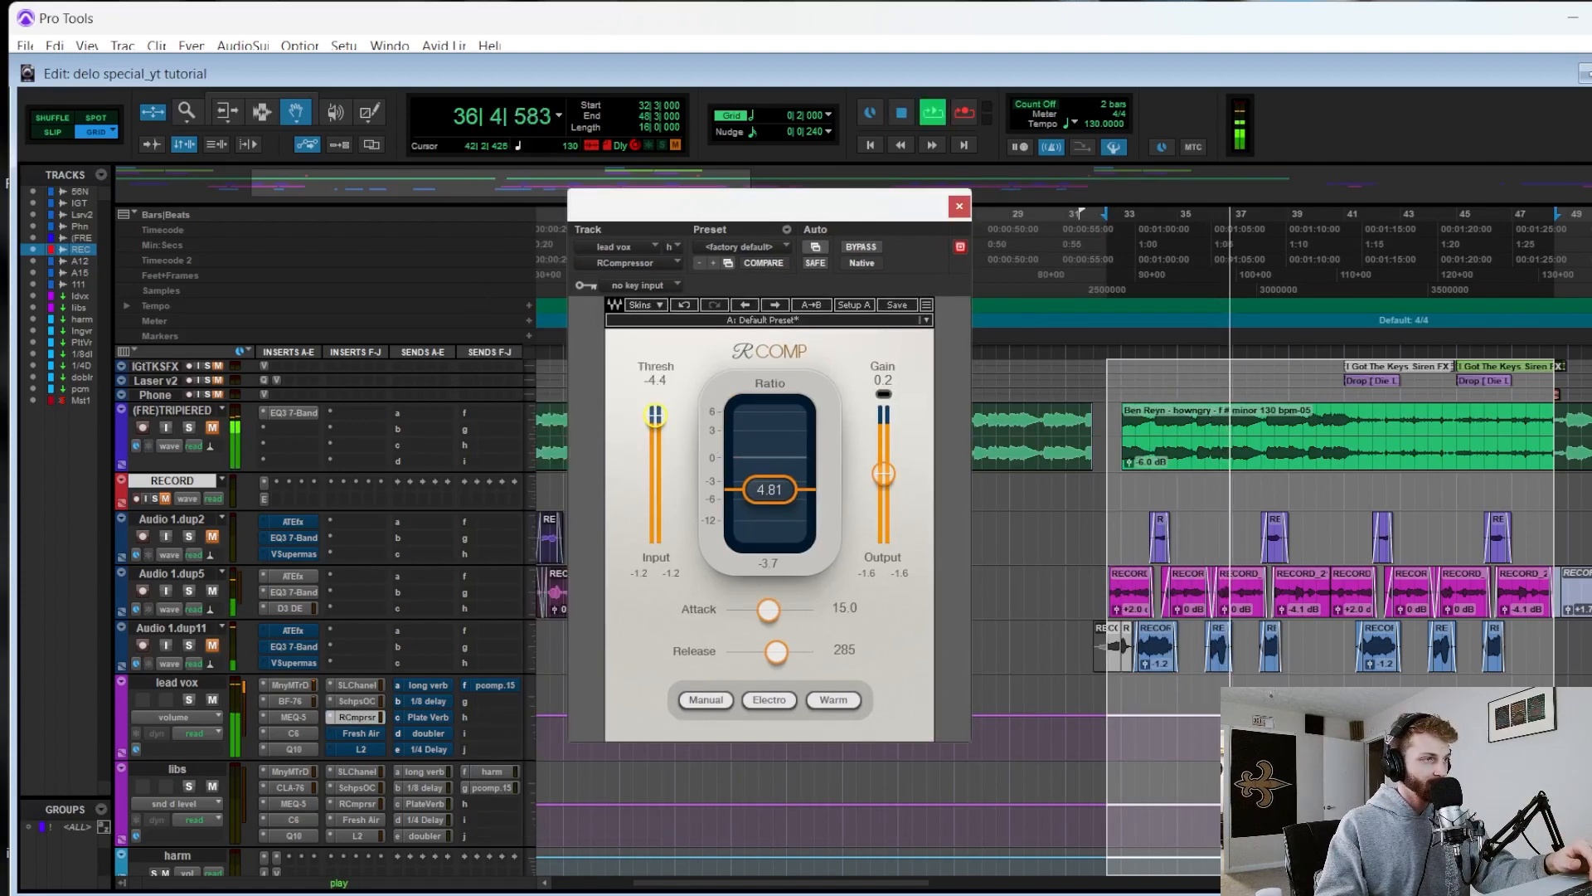
pyautogui.moveTo(883, 474); pyautogui.dragTo(884, 473)
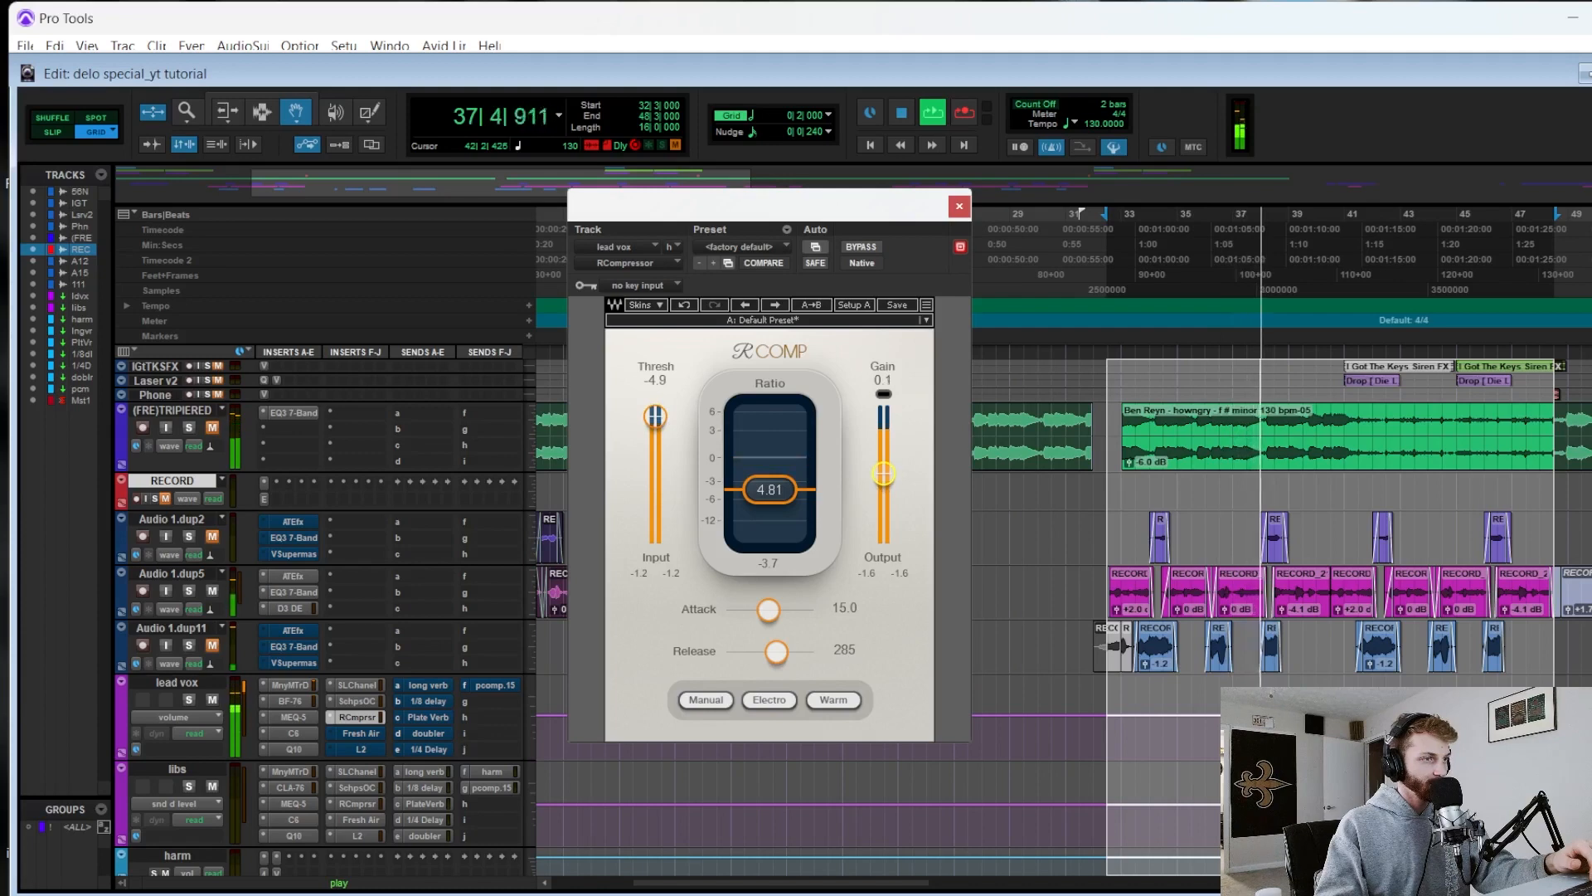
pyautogui.press('space')
# - Open Fresh Air on lead vox, lower Mid Air to 16 during playback, and compare it bypassed and active
pyautogui.click(362, 733)
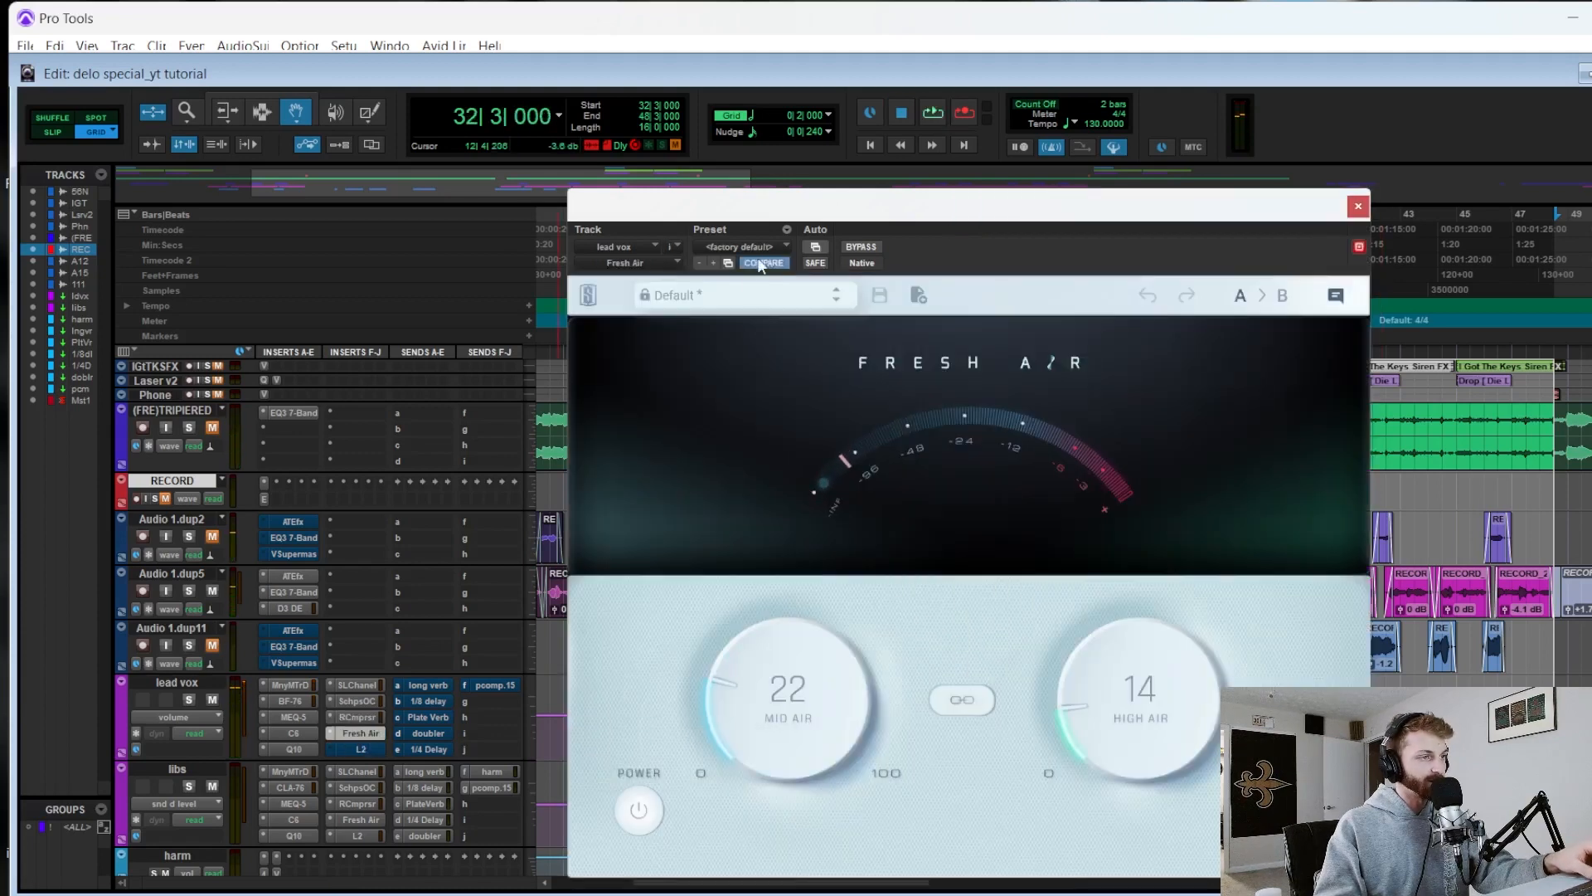
pyautogui.moveTo(921, 205); pyautogui.dragTo(865, 163)
pyautogui.press('space')
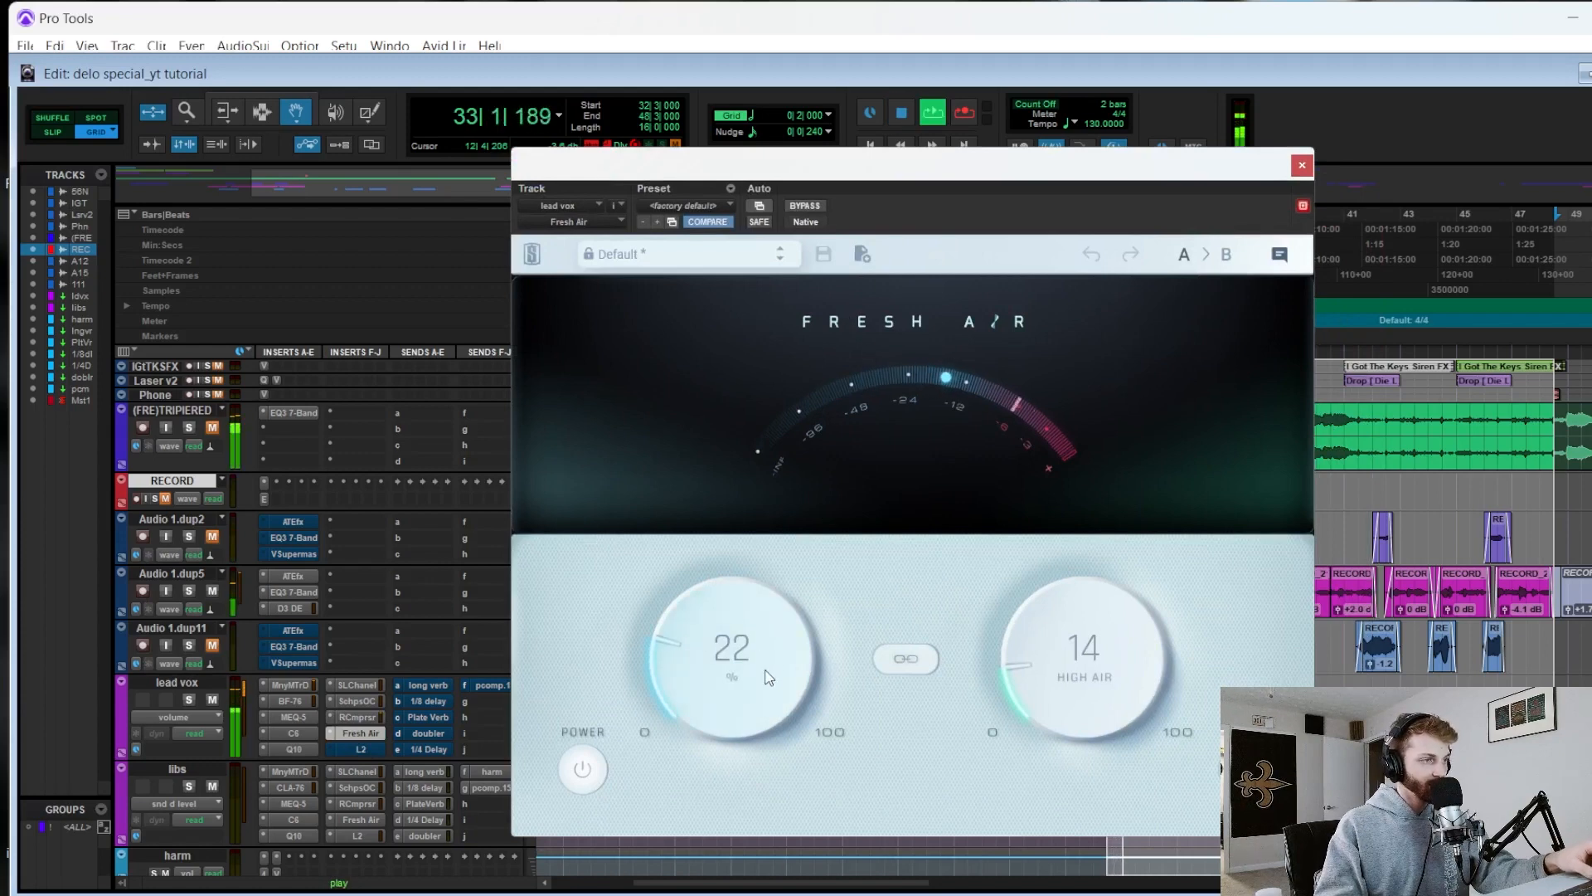
pyautogui.moveTo(772, 663); pyautogui.dragTo(759, 693)
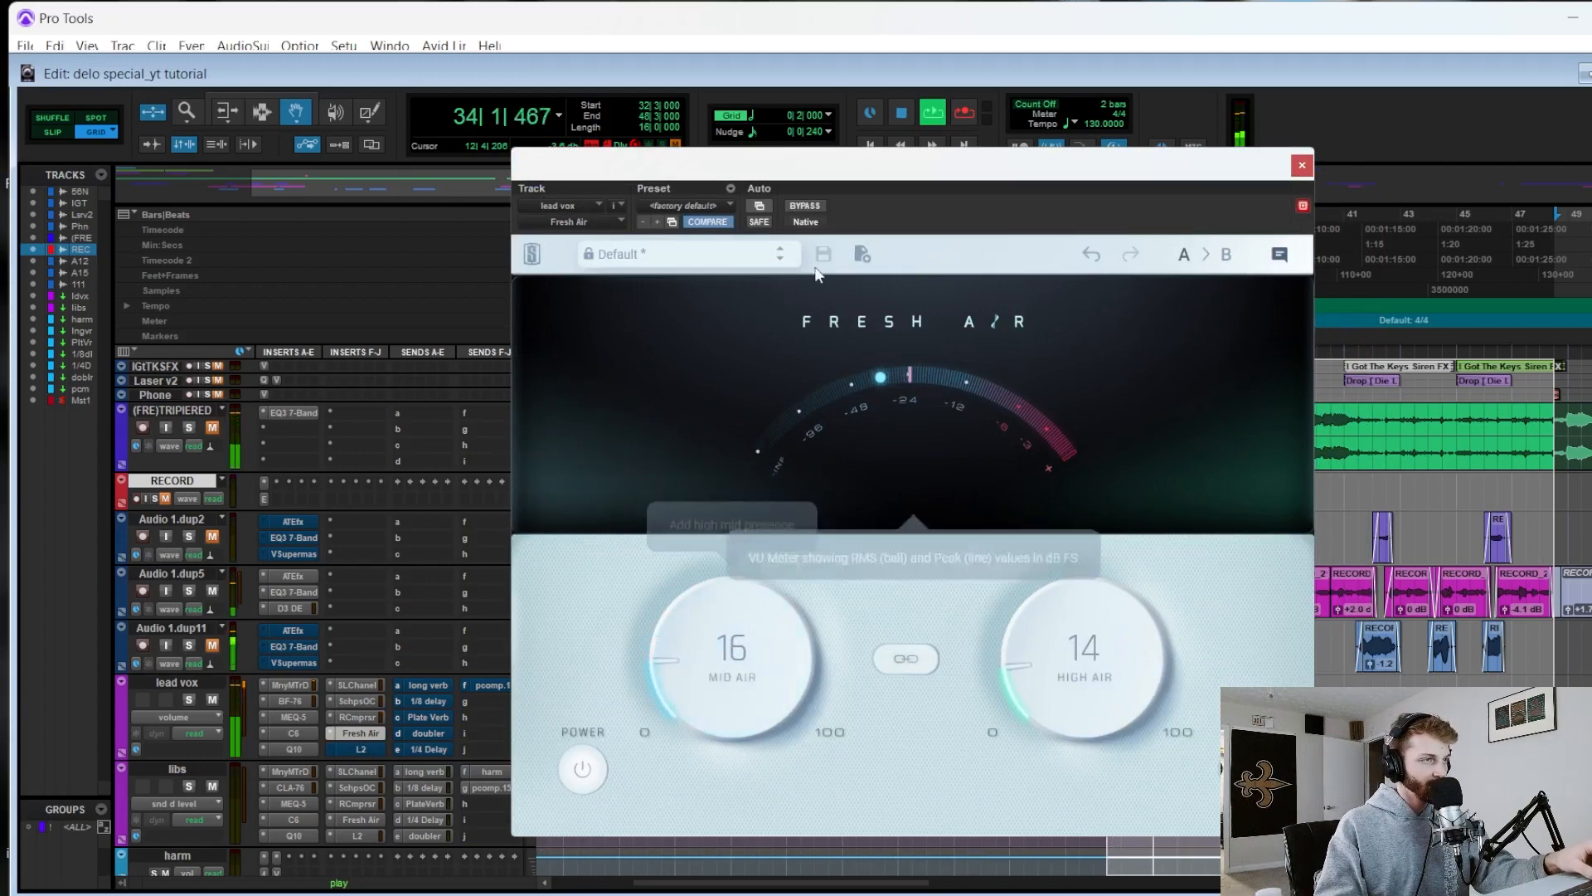
pyautogui.click(805, 206)
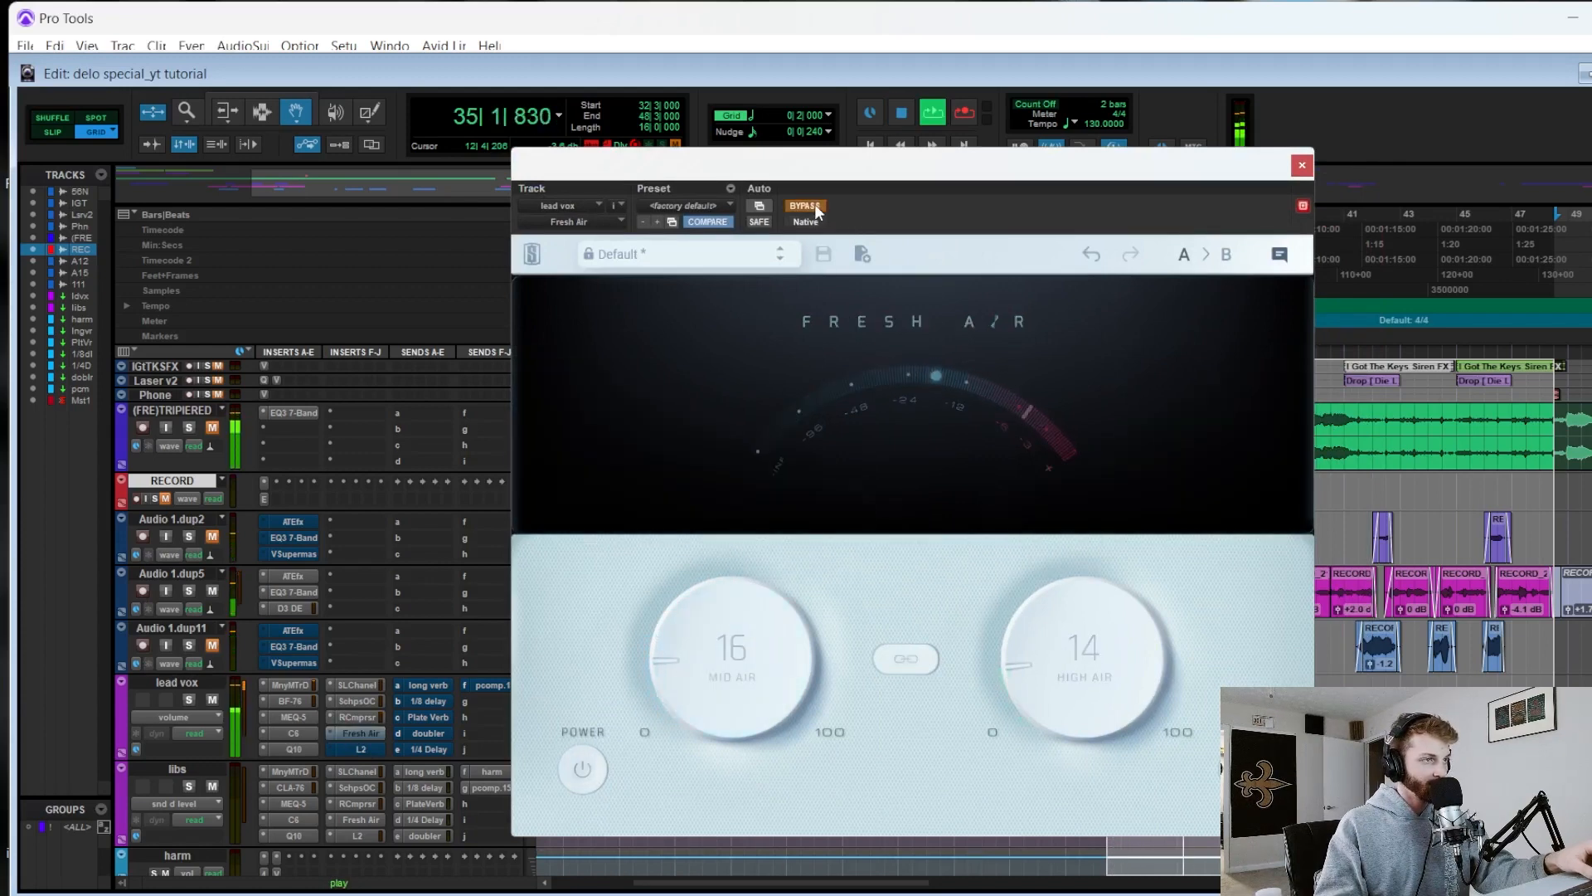
pyautogui.click(814, 206)
# - Lower Fresh Air's High Air to 12, compare it bypassed and active, and stop playback
pyautogui.moveTo(1052, 670); pyautogui.dragTo(1051, 682)
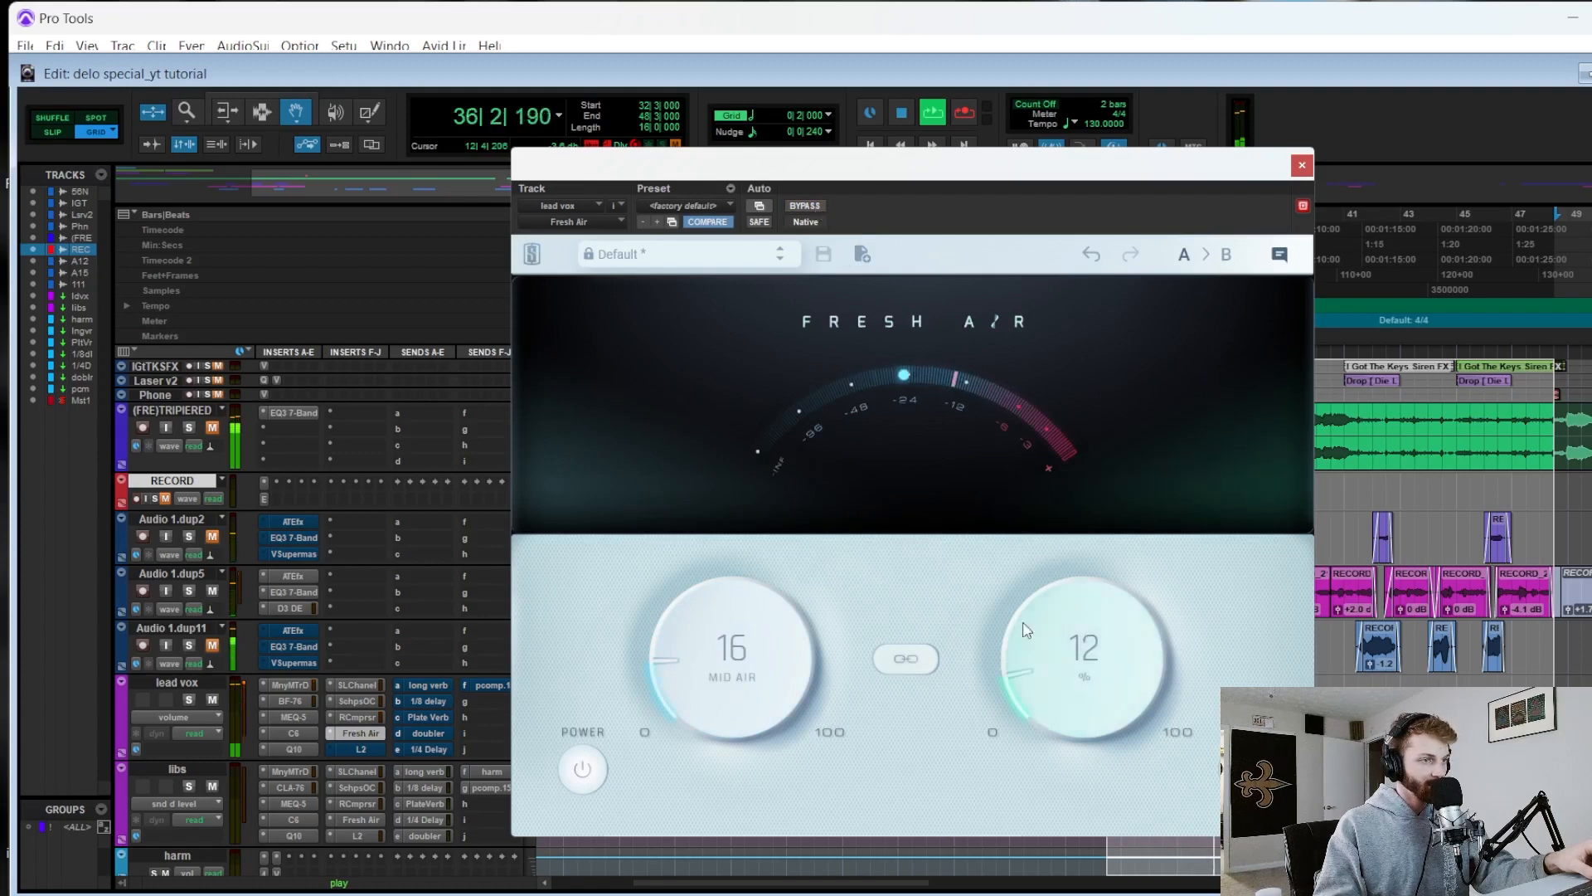
pyautogui.click(803, 205)
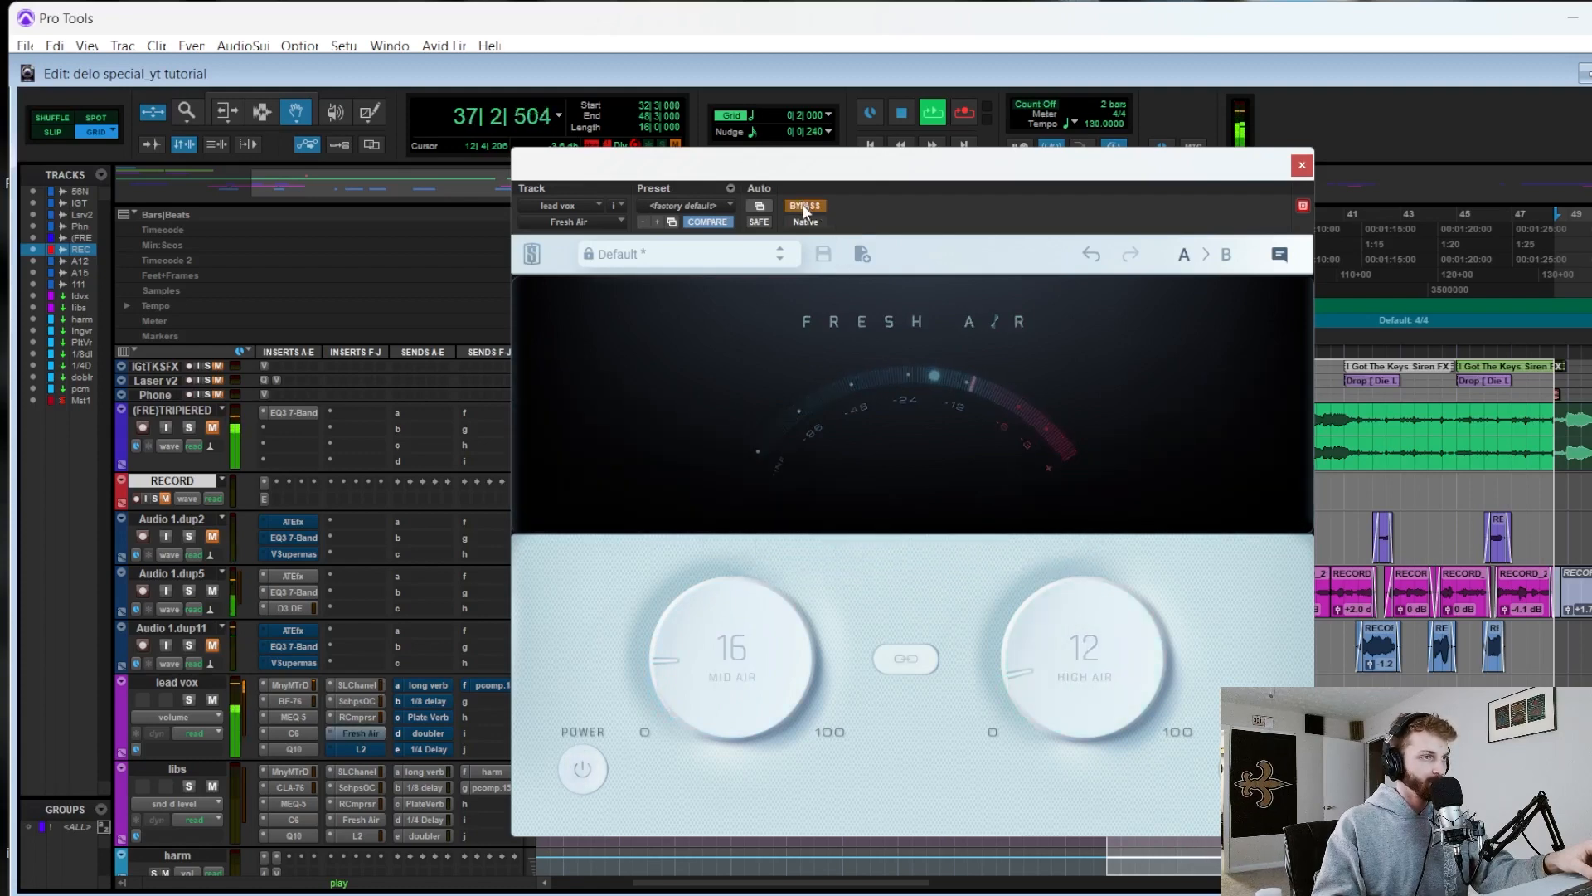
pyautogui.click(804, 207)
pyautogui.press('space')
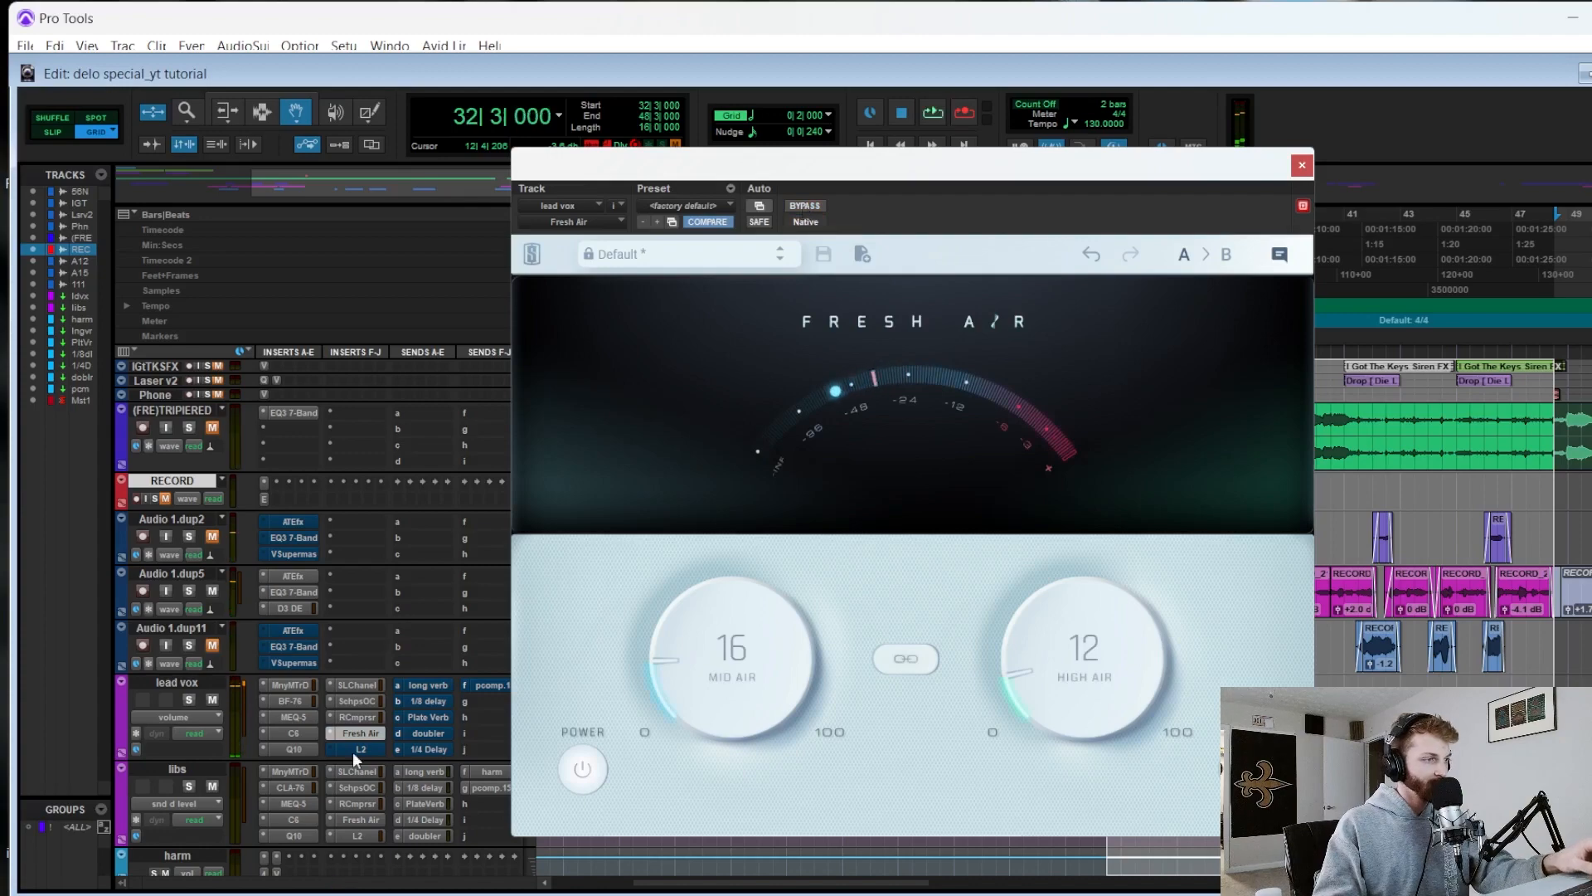
# - Open the L2 Ultramaximizer on lead vox, audition the vocal with it active, and close the plug-in
pyautogui.click(357, 748)
pyautogui.moveTo(705, 181); pyautogui.dragTo(721, 191)
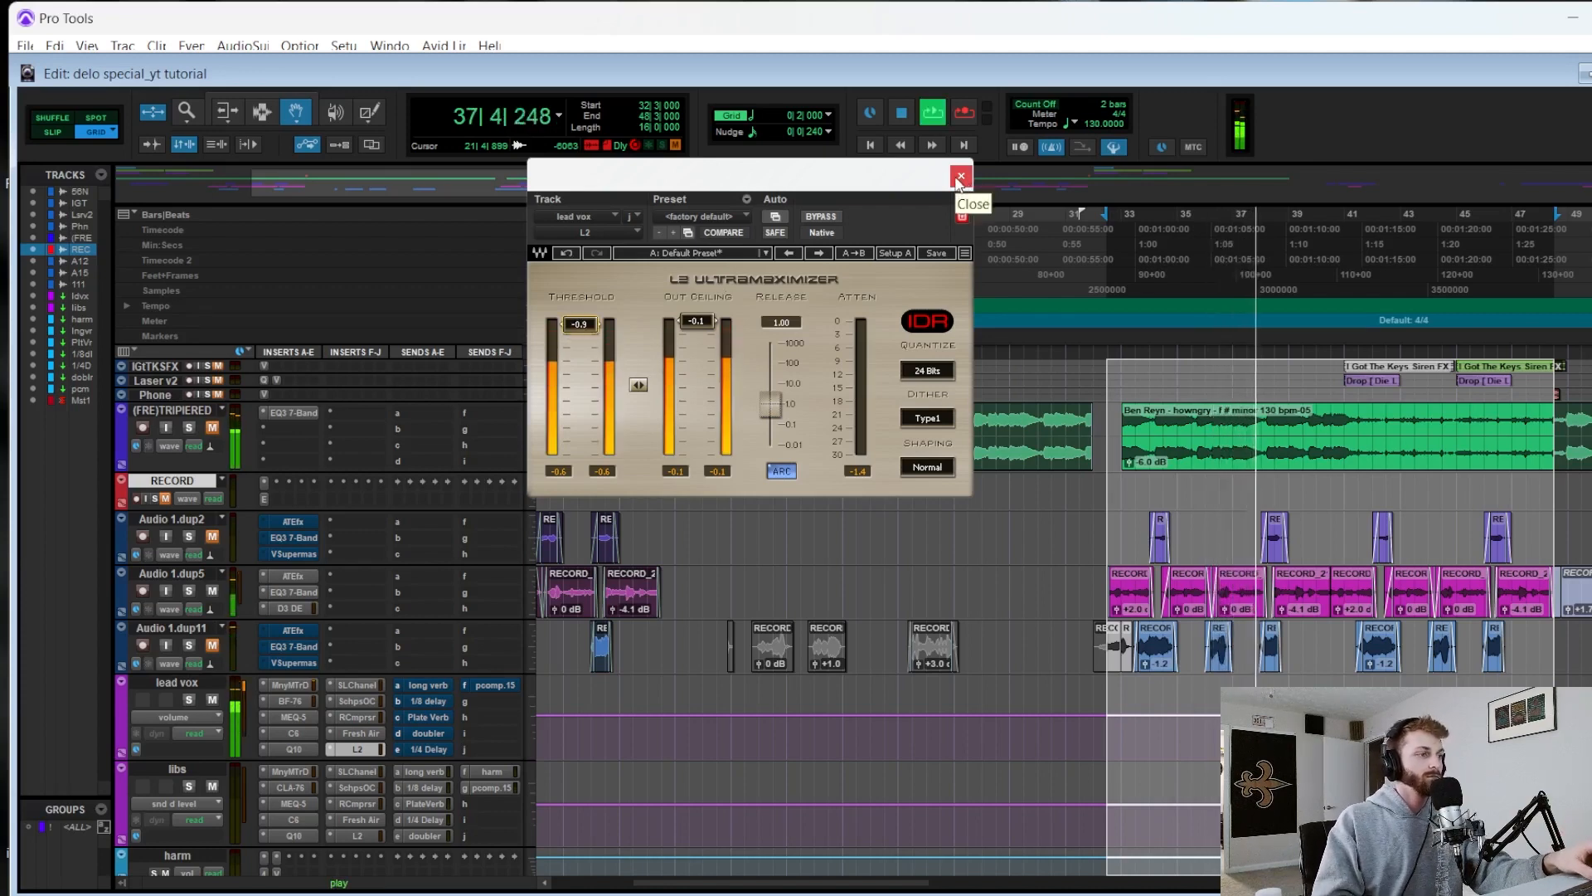
pyautogui.click(959, 177)
pyautogui.press('space')
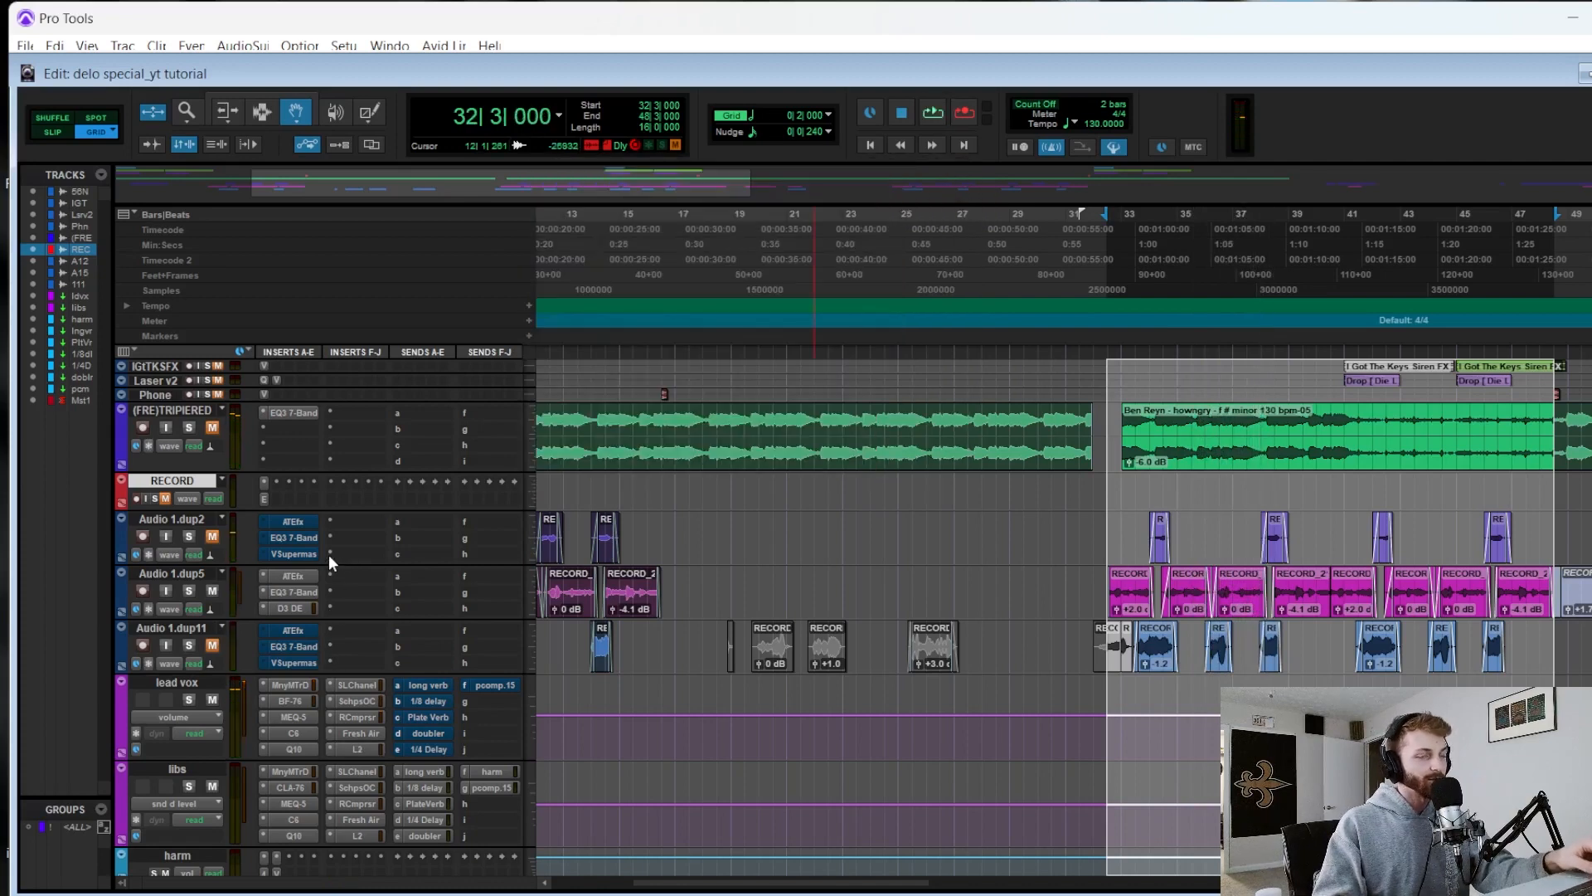
# - Compare playback with all lead vox inserts bypassed and then with the full plug-in chain active
pyautogui.keyDown('ctrl'); pyautogui.click(298, 685); pyautogui.keyUp('ctrl')
pyautogui.press('space')
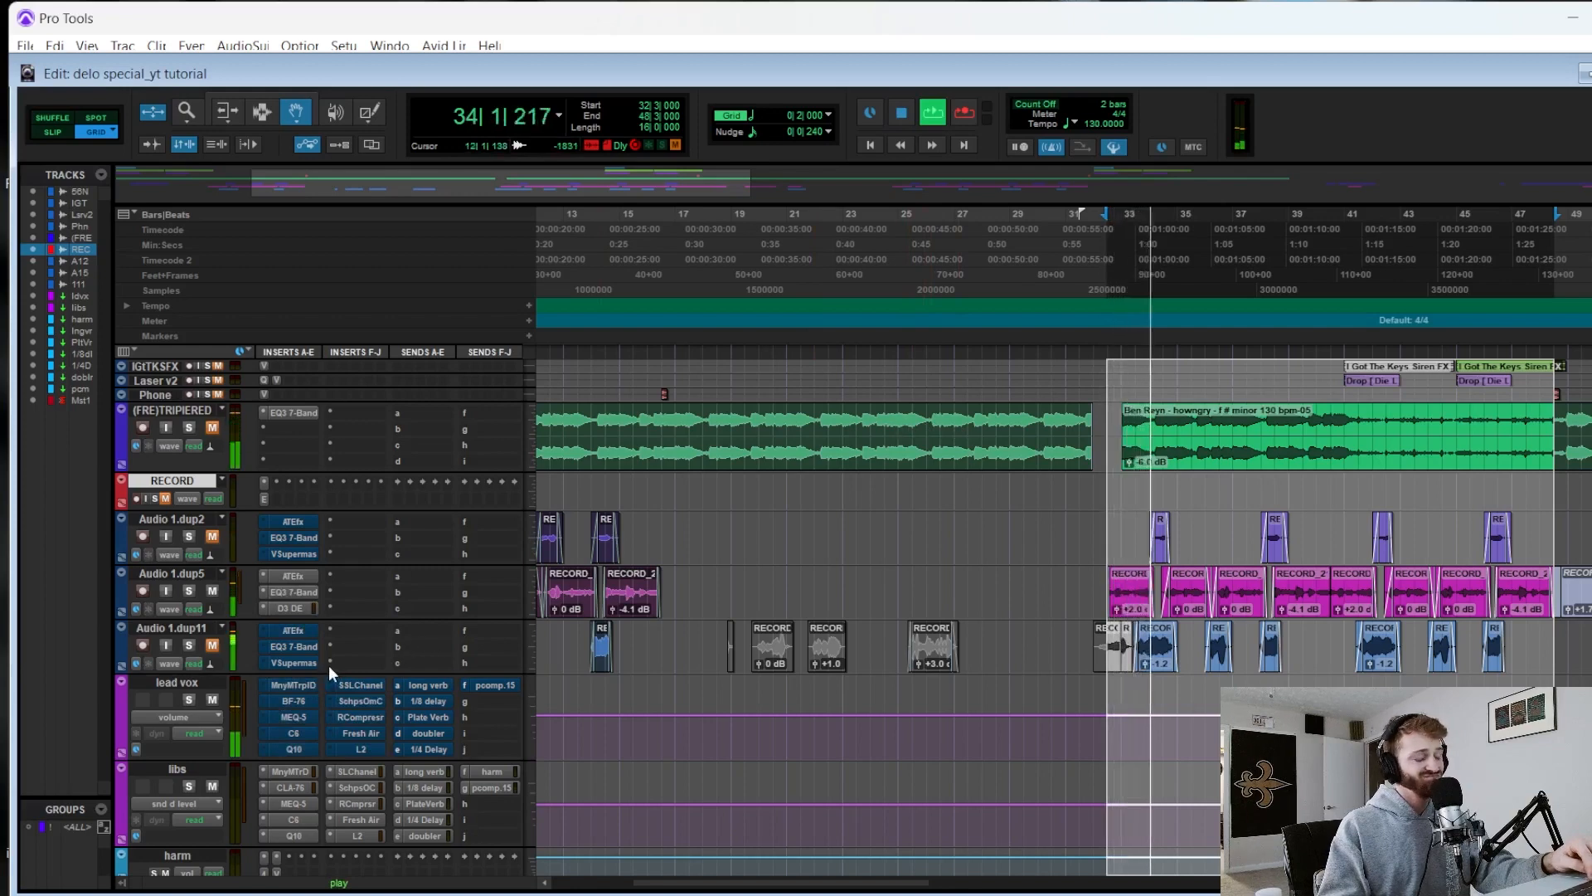
pyautogui.press('space')
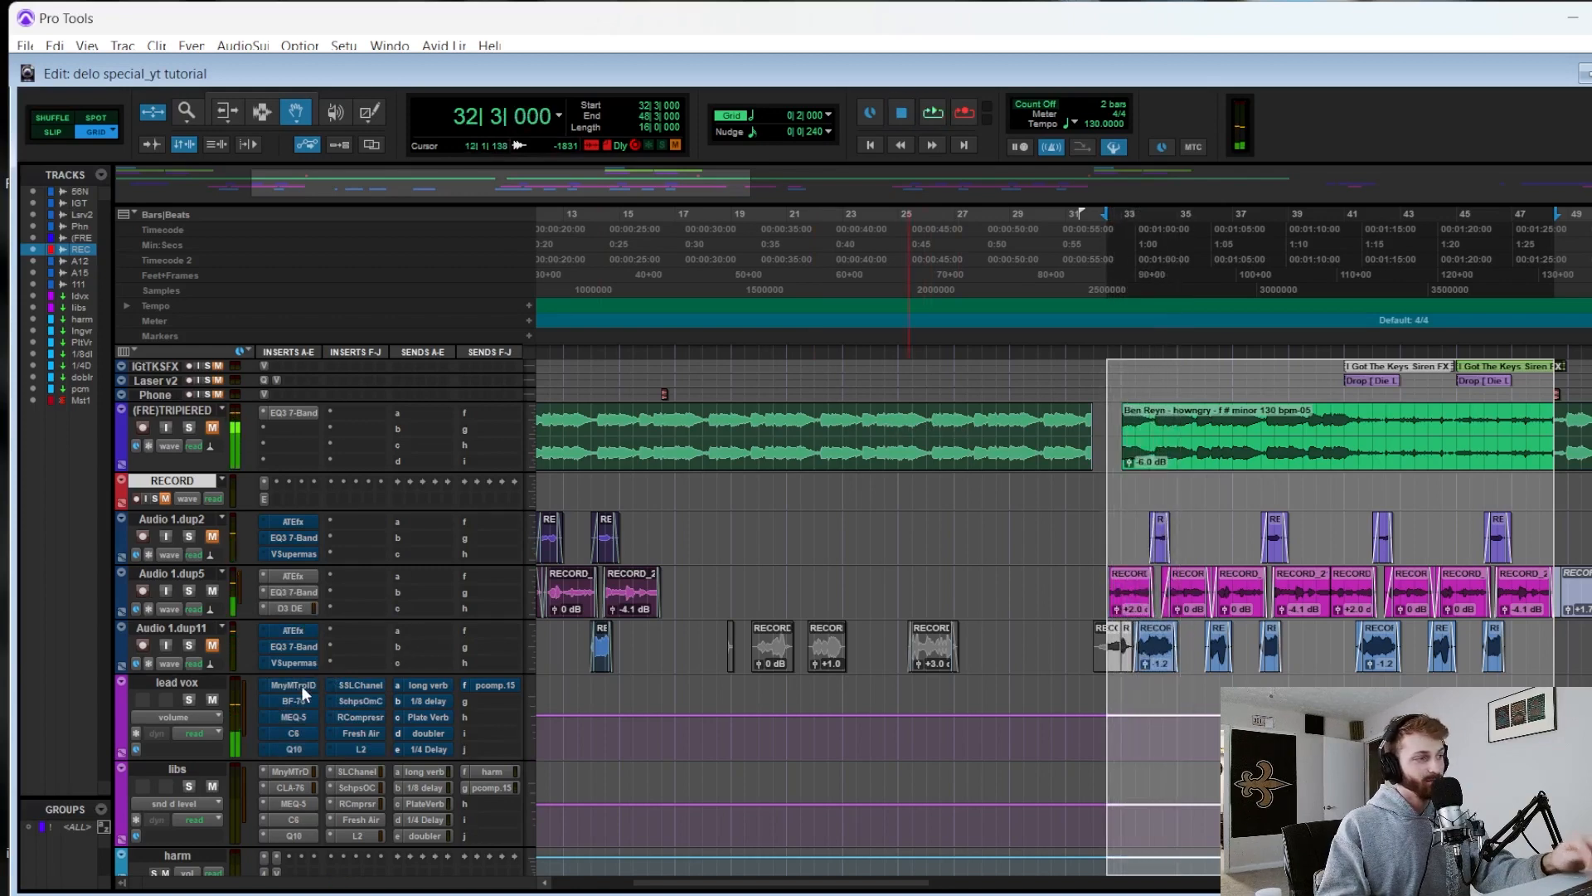
pyautogui.keyDown('ctrl'); pyautogui.click(305, 683); pyautogui.keyUp('ctrl')
pyautogui.press('space')
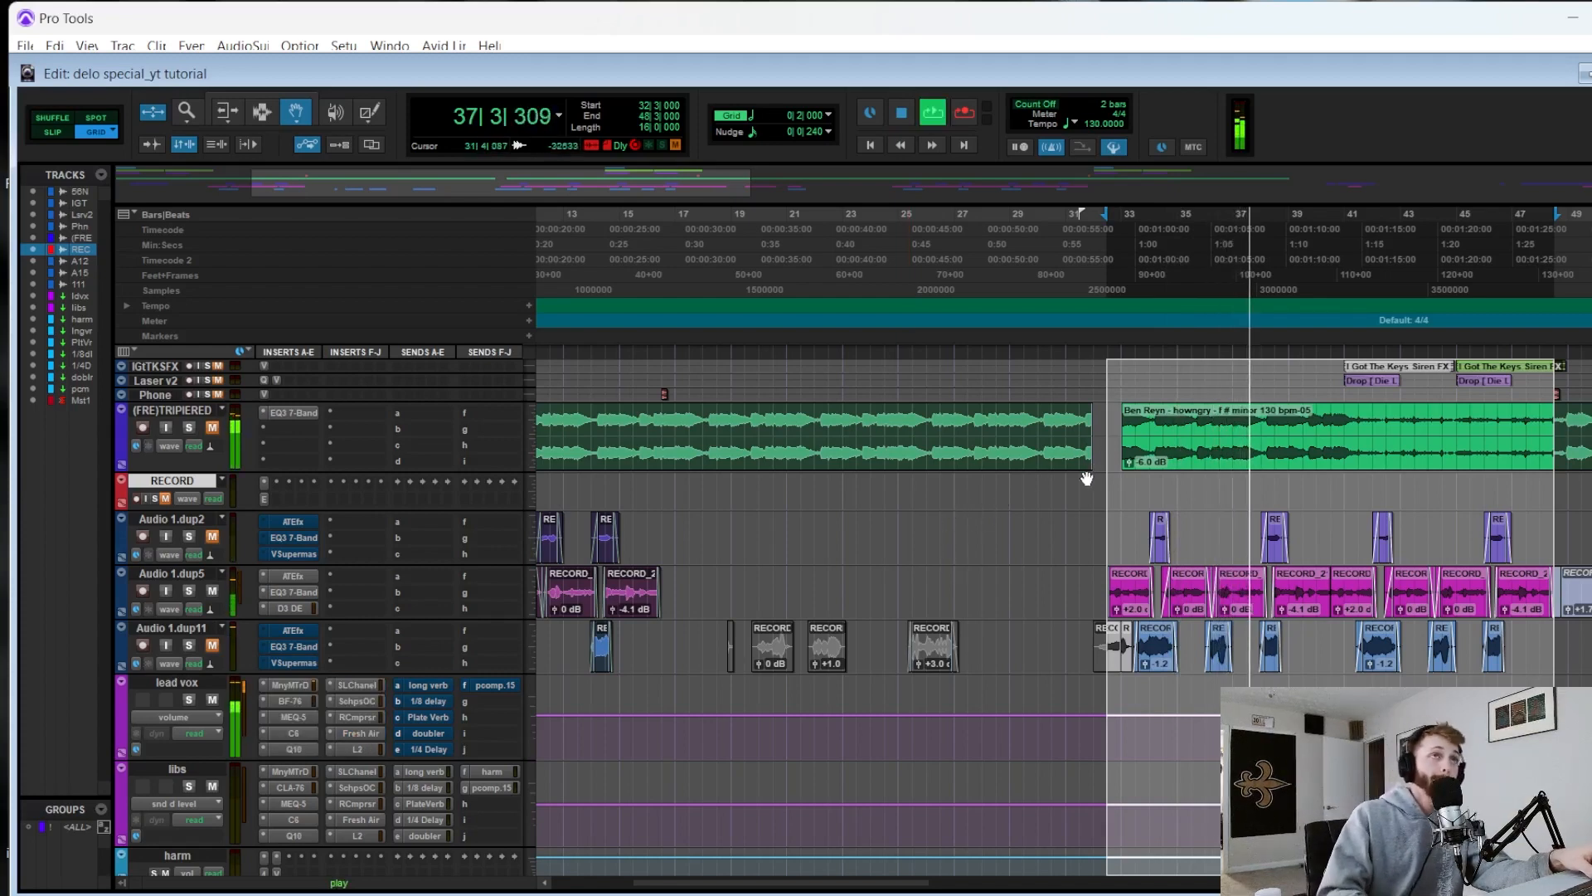
pyautogui.press('space')
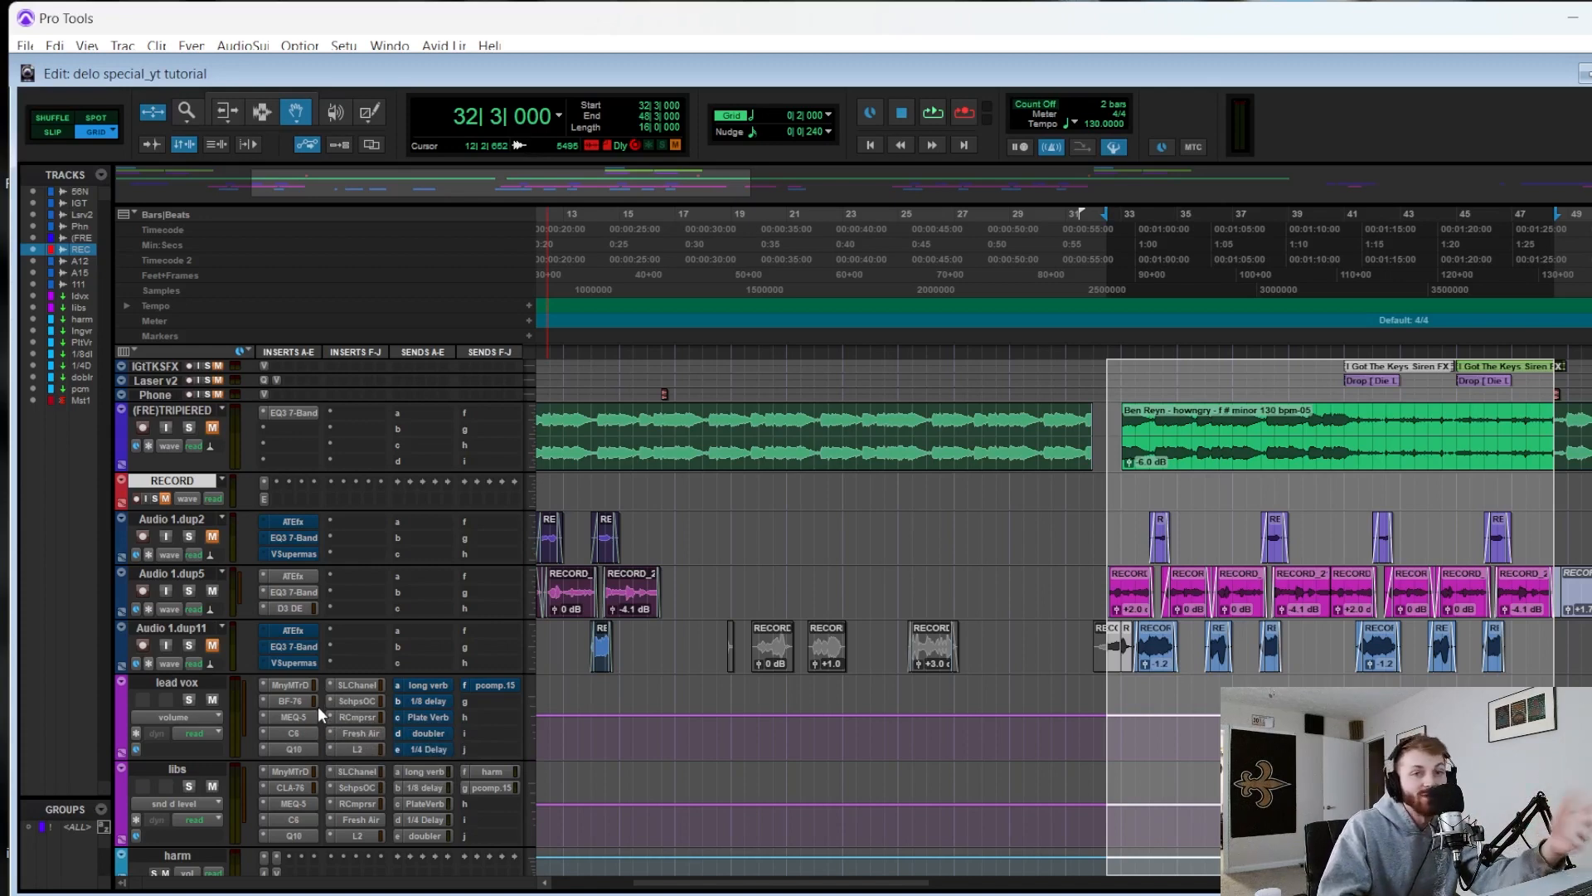
# - Open the long verb send on lead vox and audition its level during playback
pyautogui.click(422, 686)
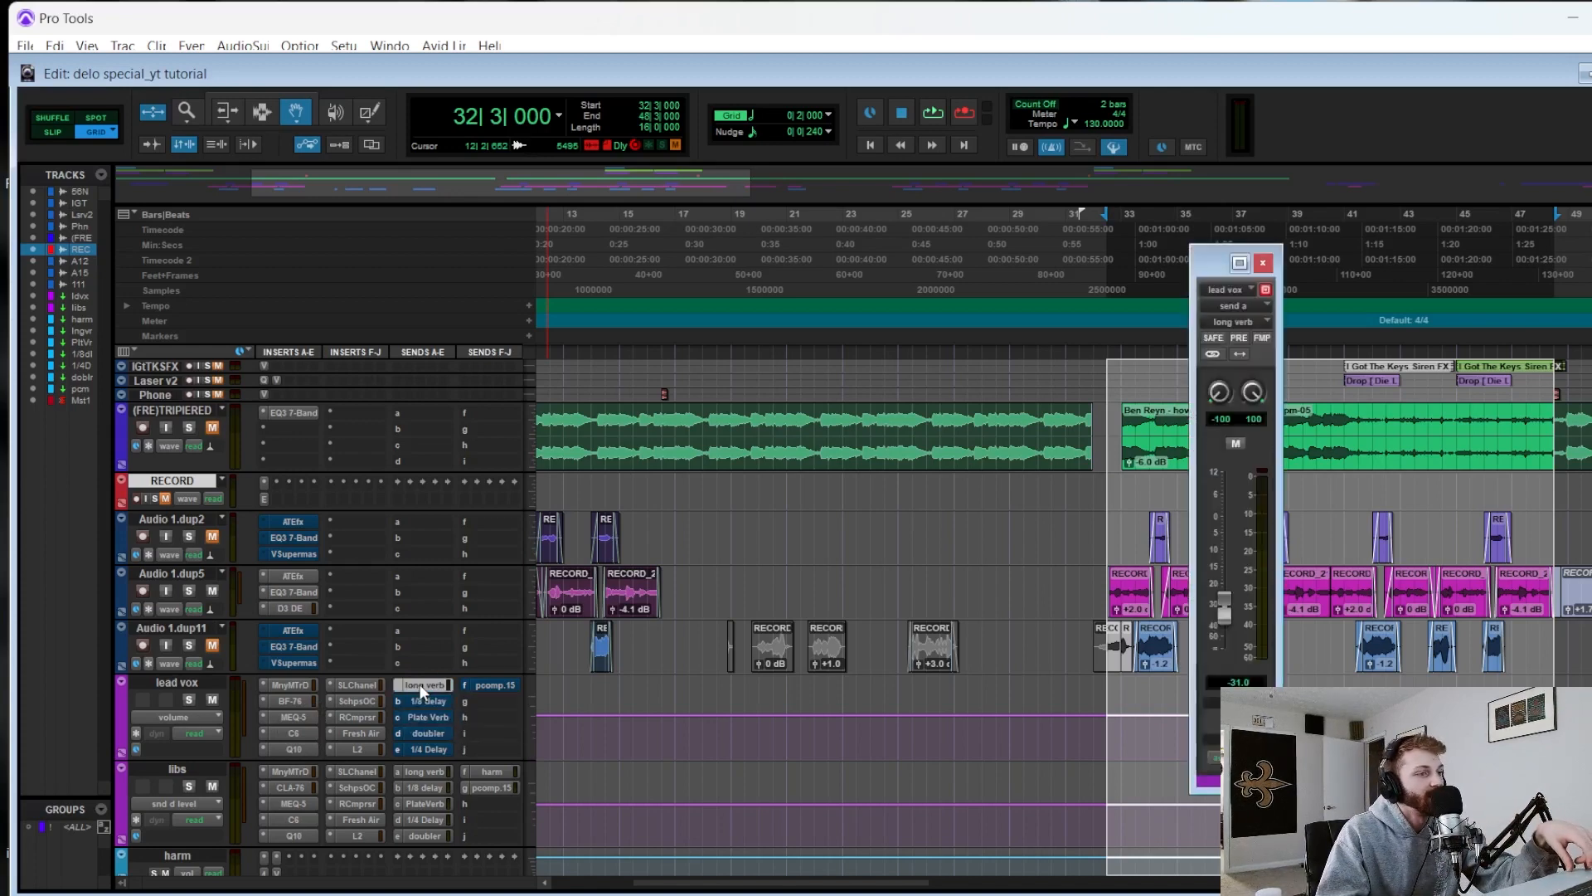
pyautogui.moveTo(1211, 270); pyautogui.dragTo(894, 271)
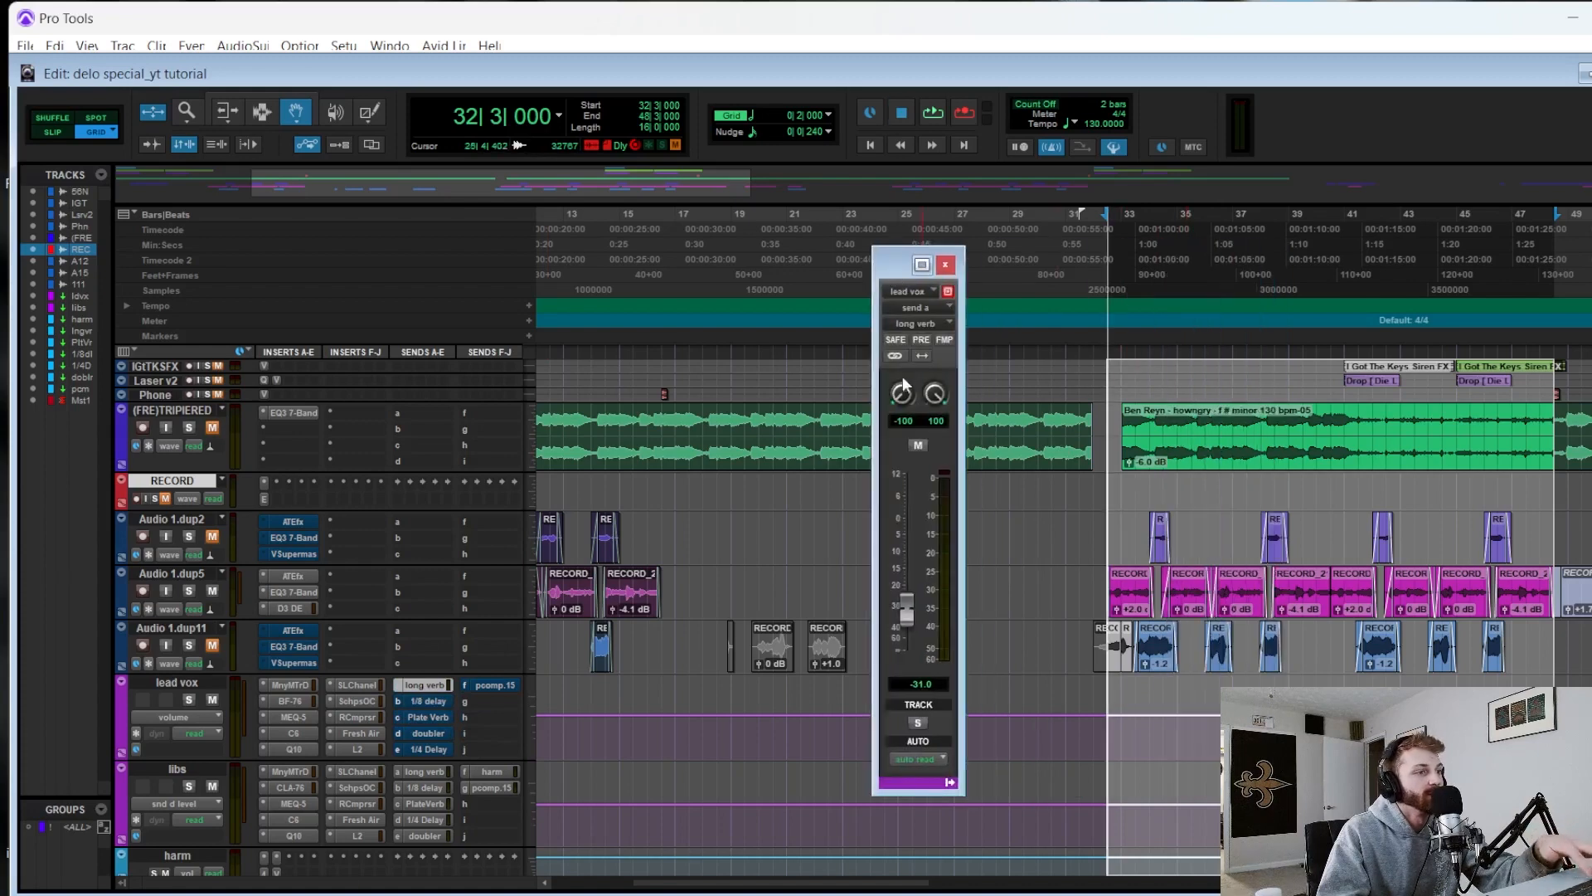
pyautogui.press('space')
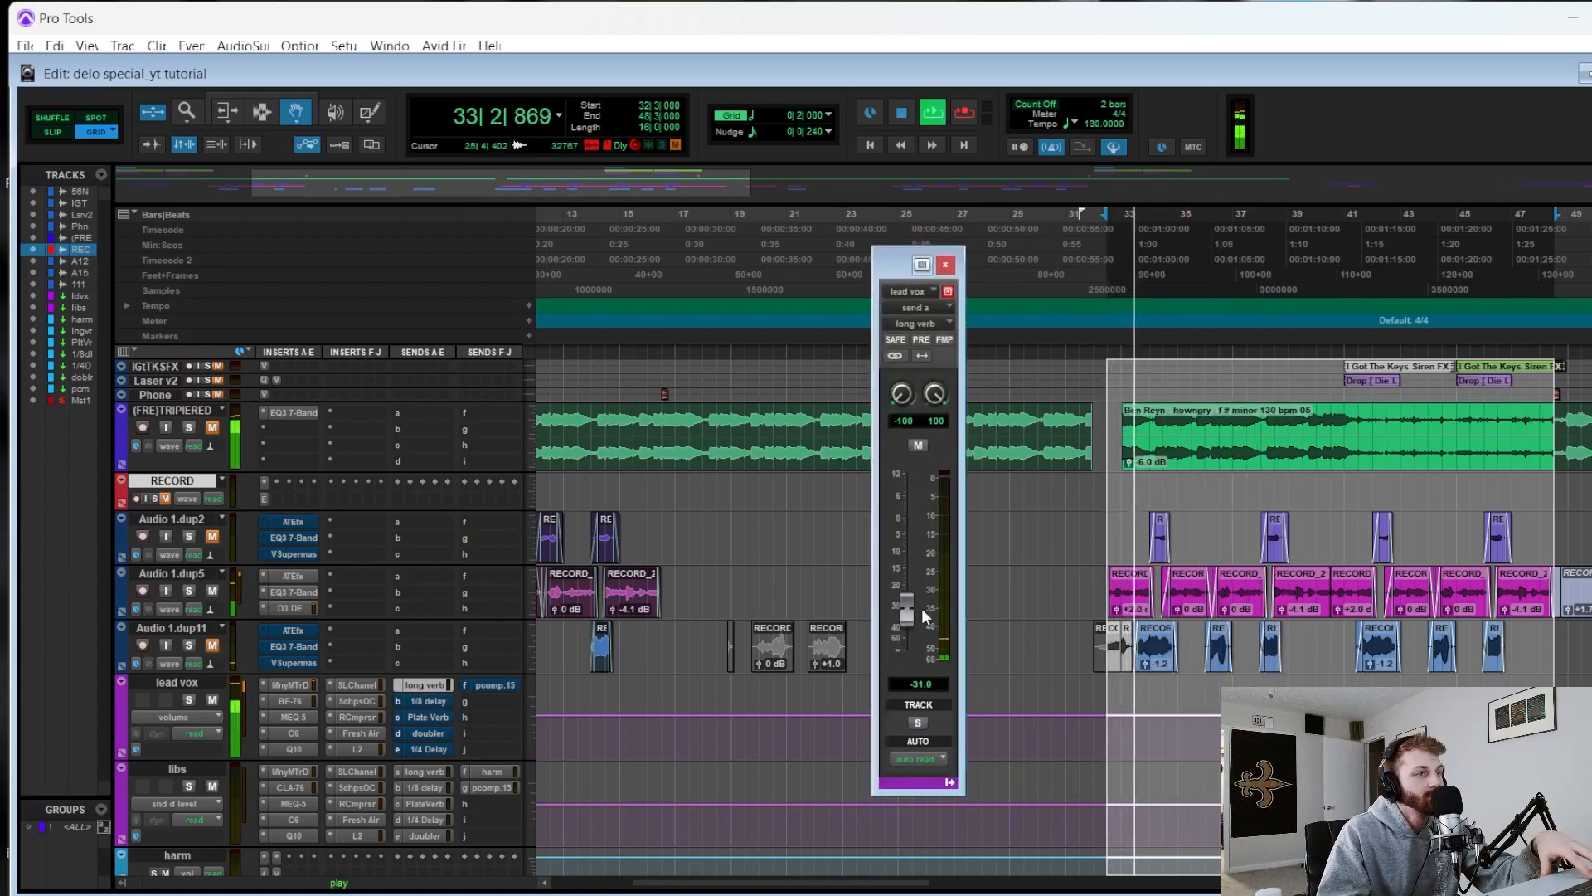
pyautogui.press('space')
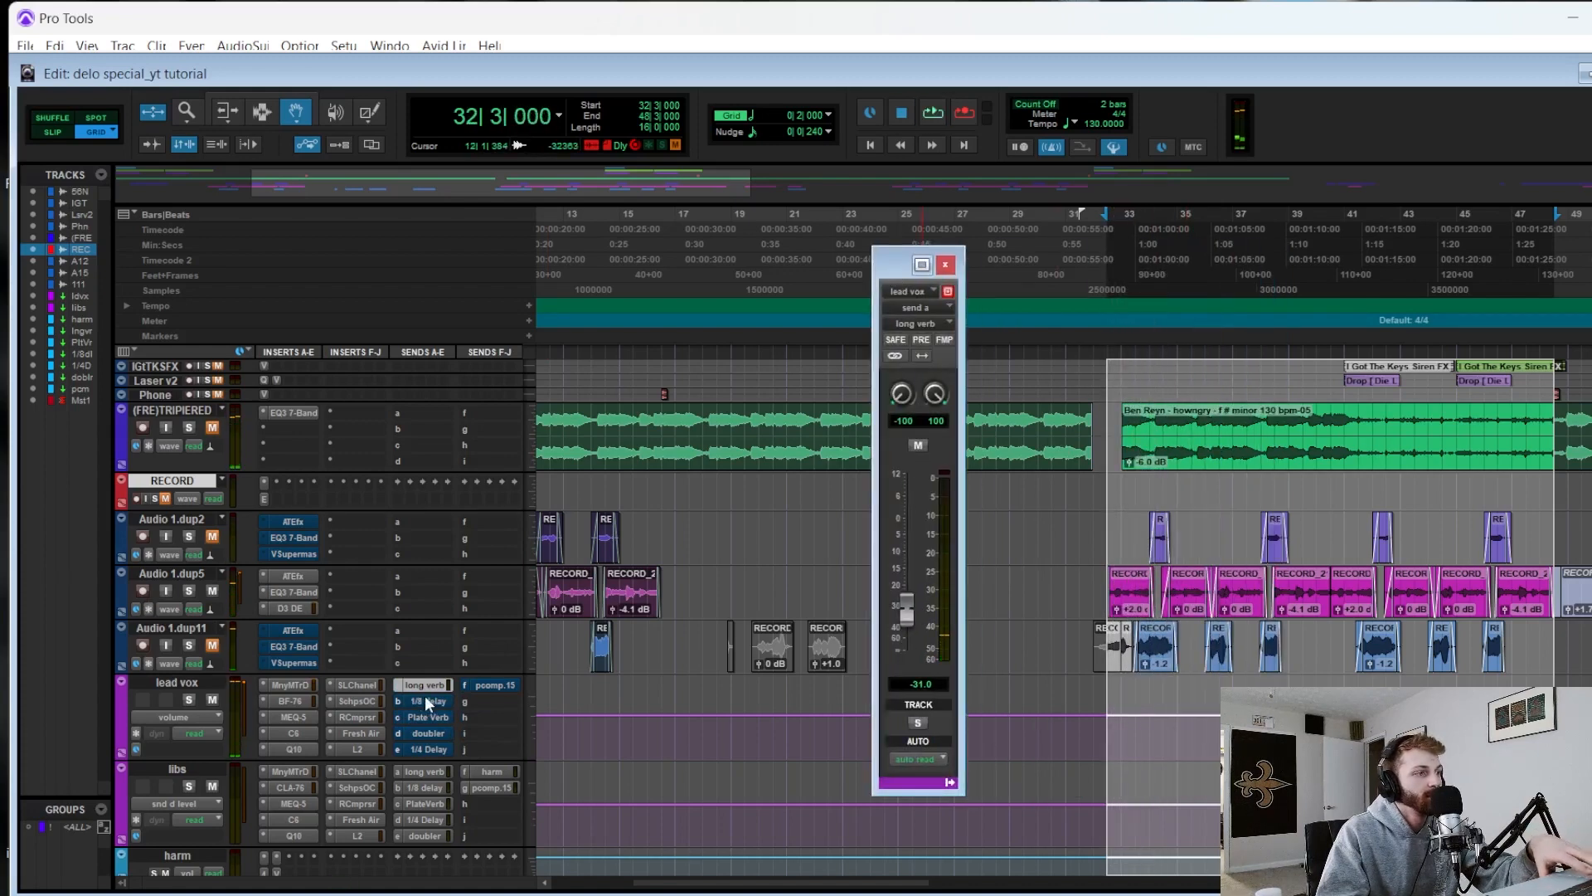
# - Show the 1/8 delay send on lead vox and open the H-Delay plug-in on the 1/8 delay track
pyautogui.click(426, 700)
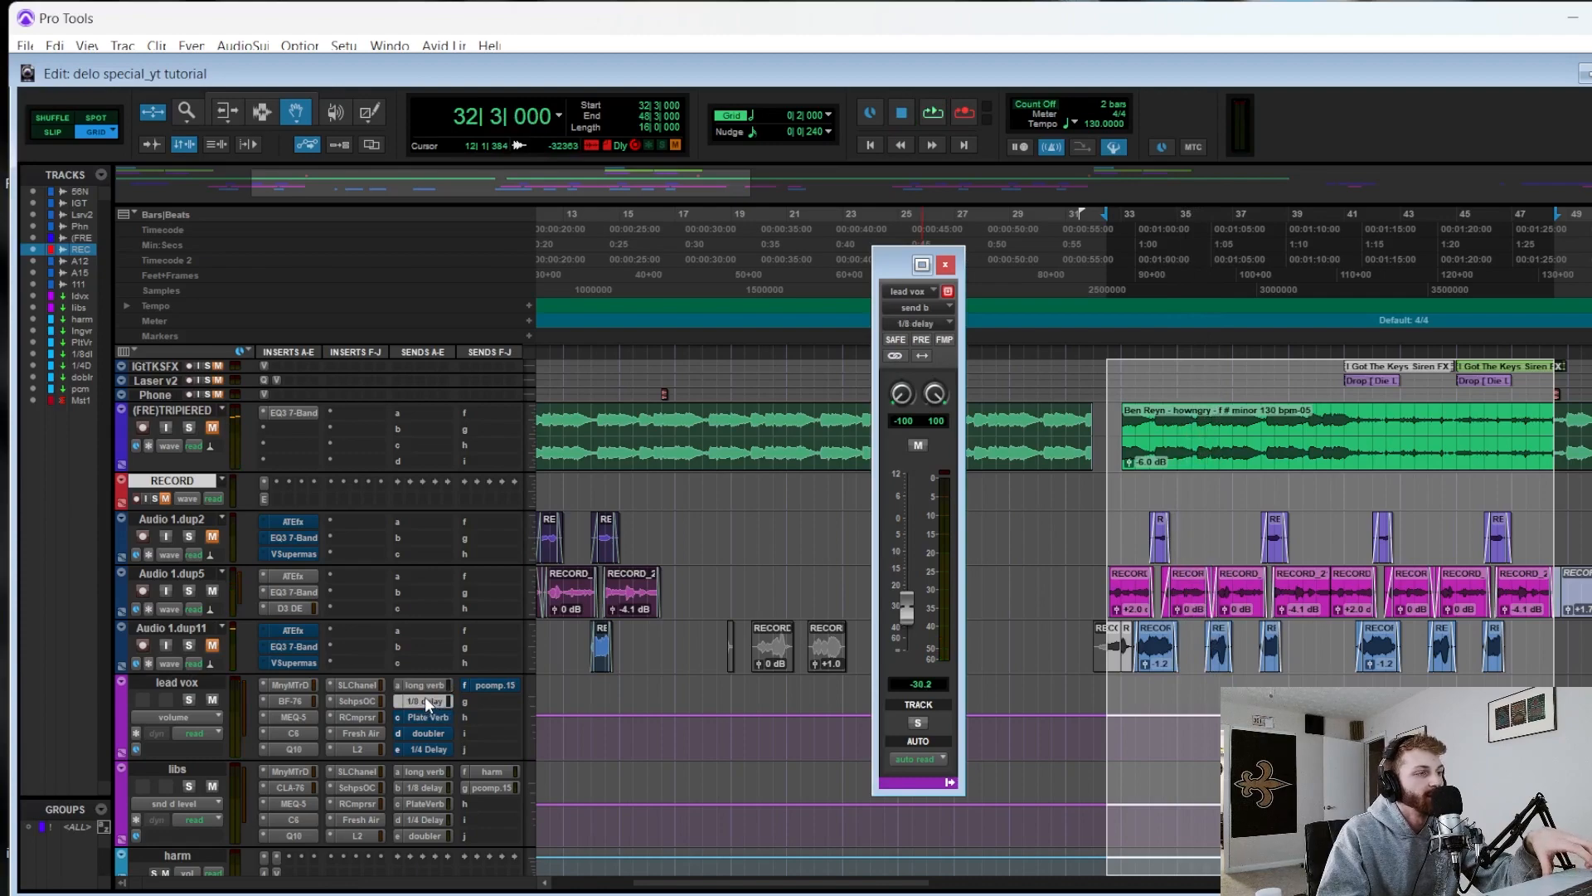
pyautogui.scroll(-2, 418, 695)
pyautogui.scroll(-2, 312, 770)
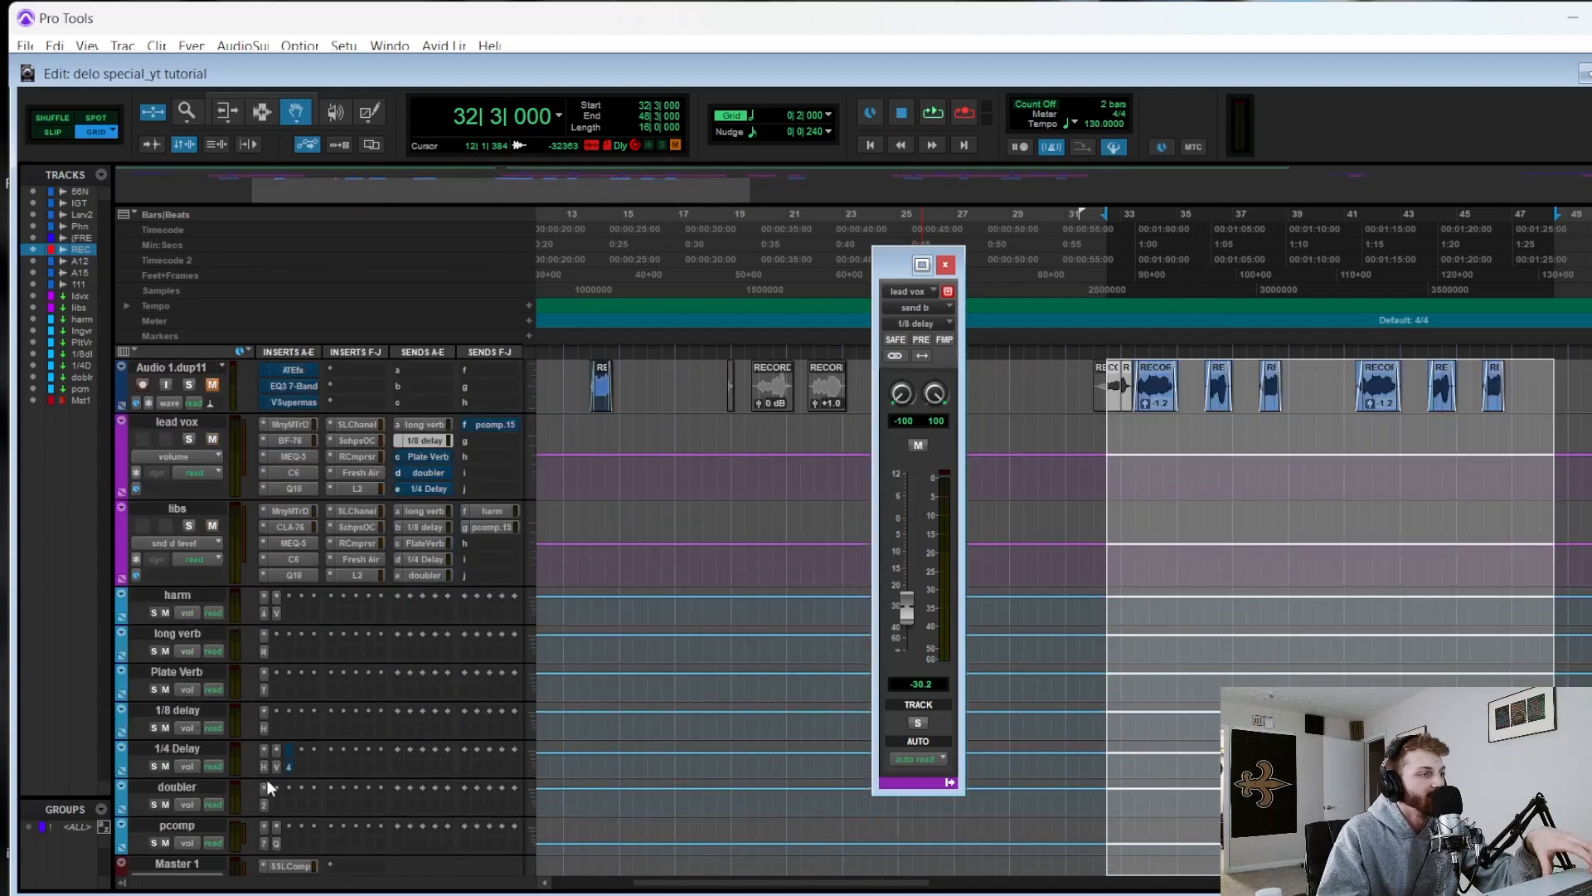
pyautogui.click(265, 728)
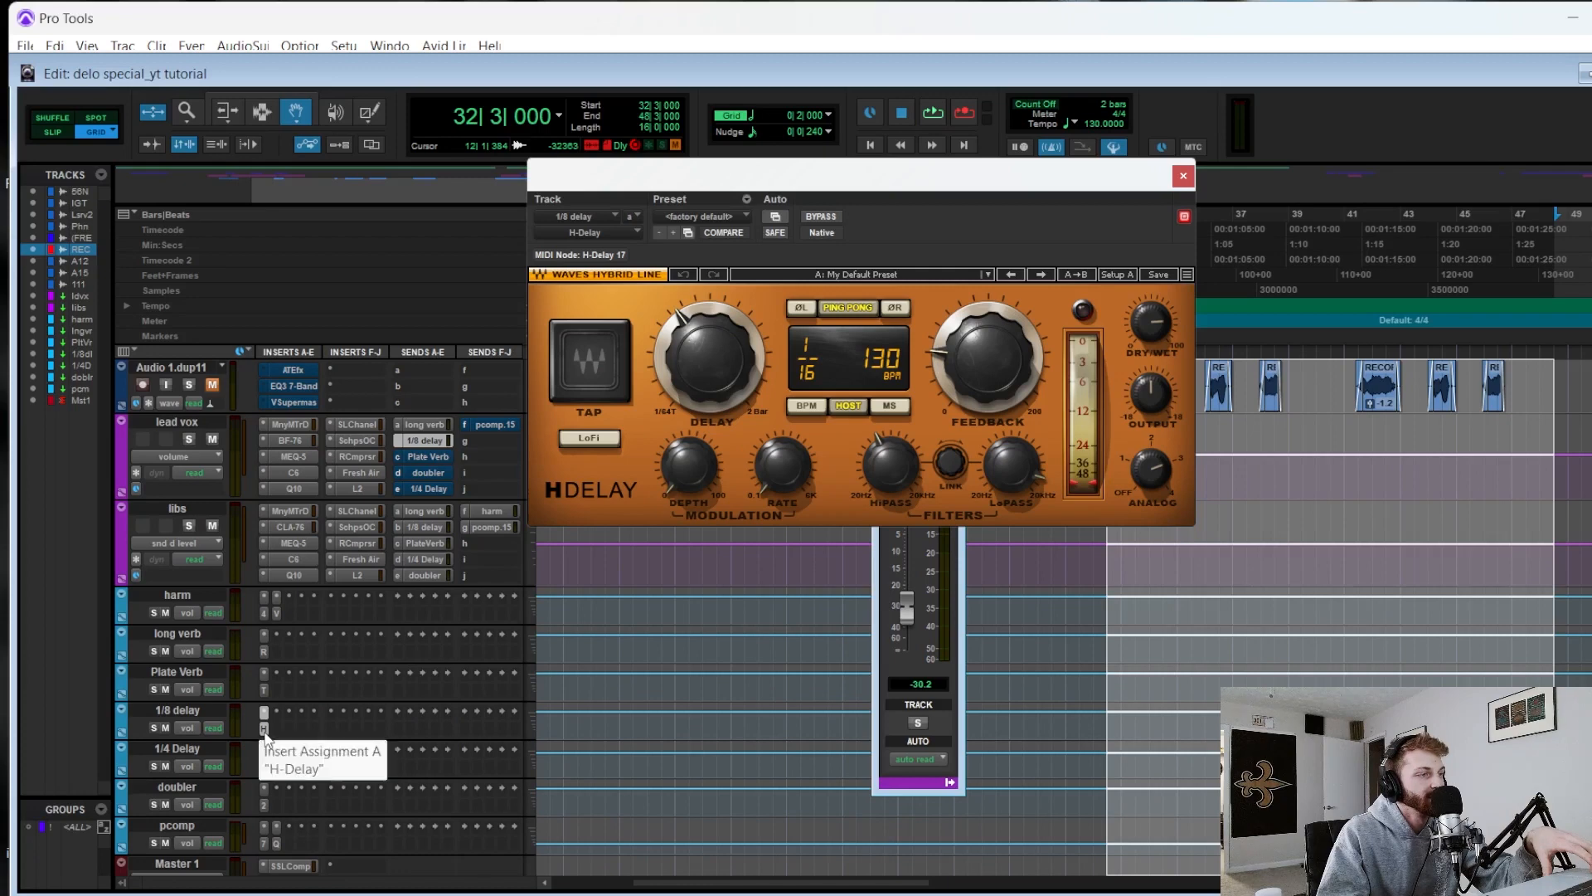
pyautogui.moveTo(761, 179); pyautogui.dragTo(681, 206)
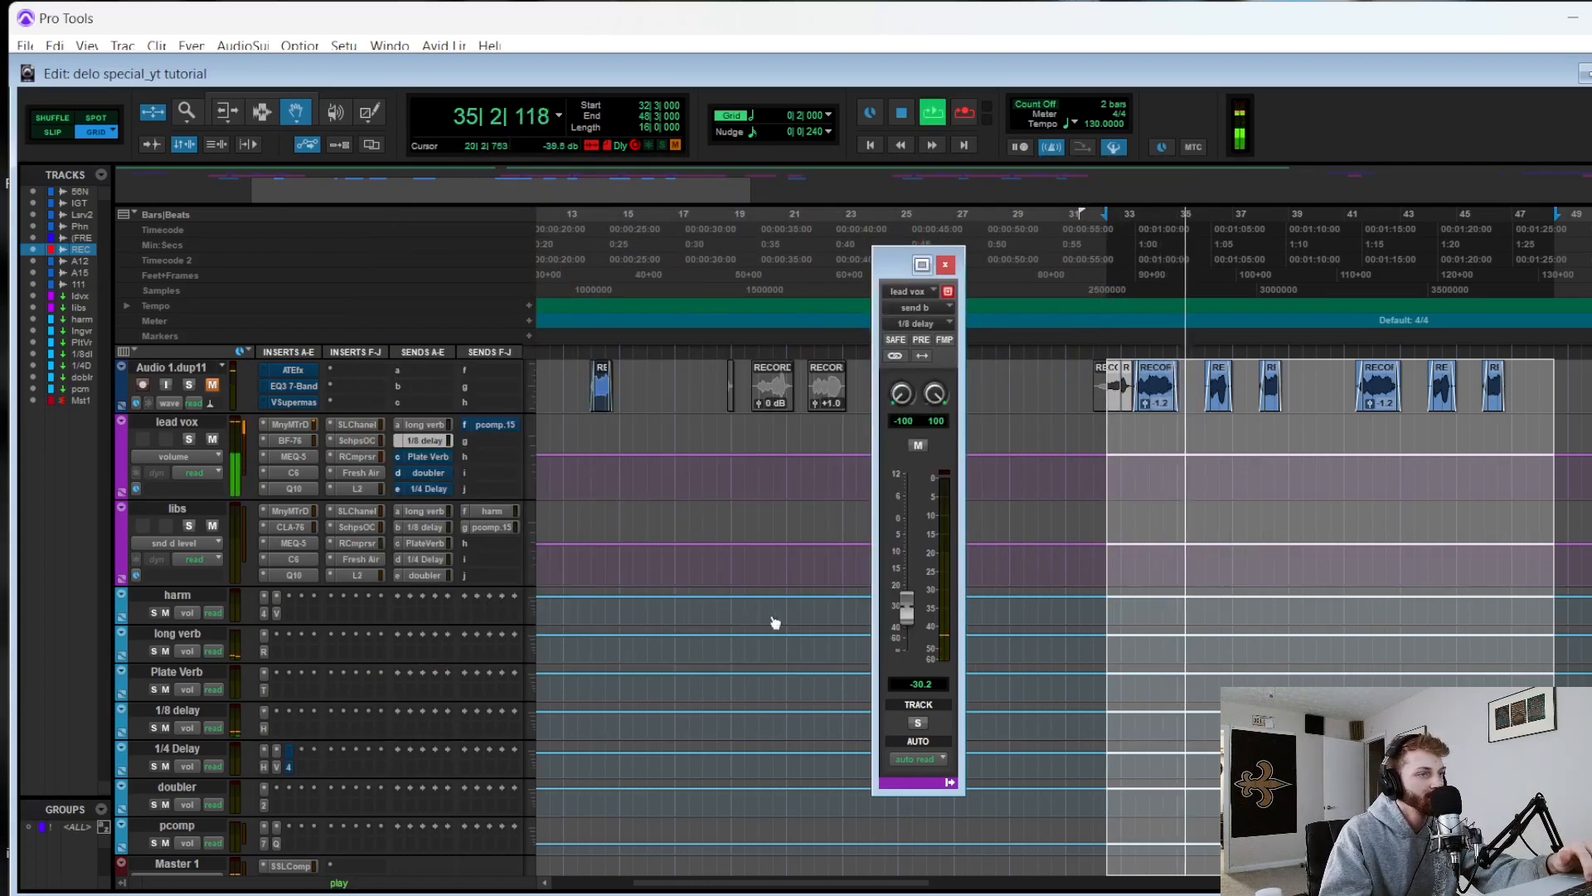
# - Activate the Plate Verb send on lead vox and restart playback to audition it
pyautogui.press('space')
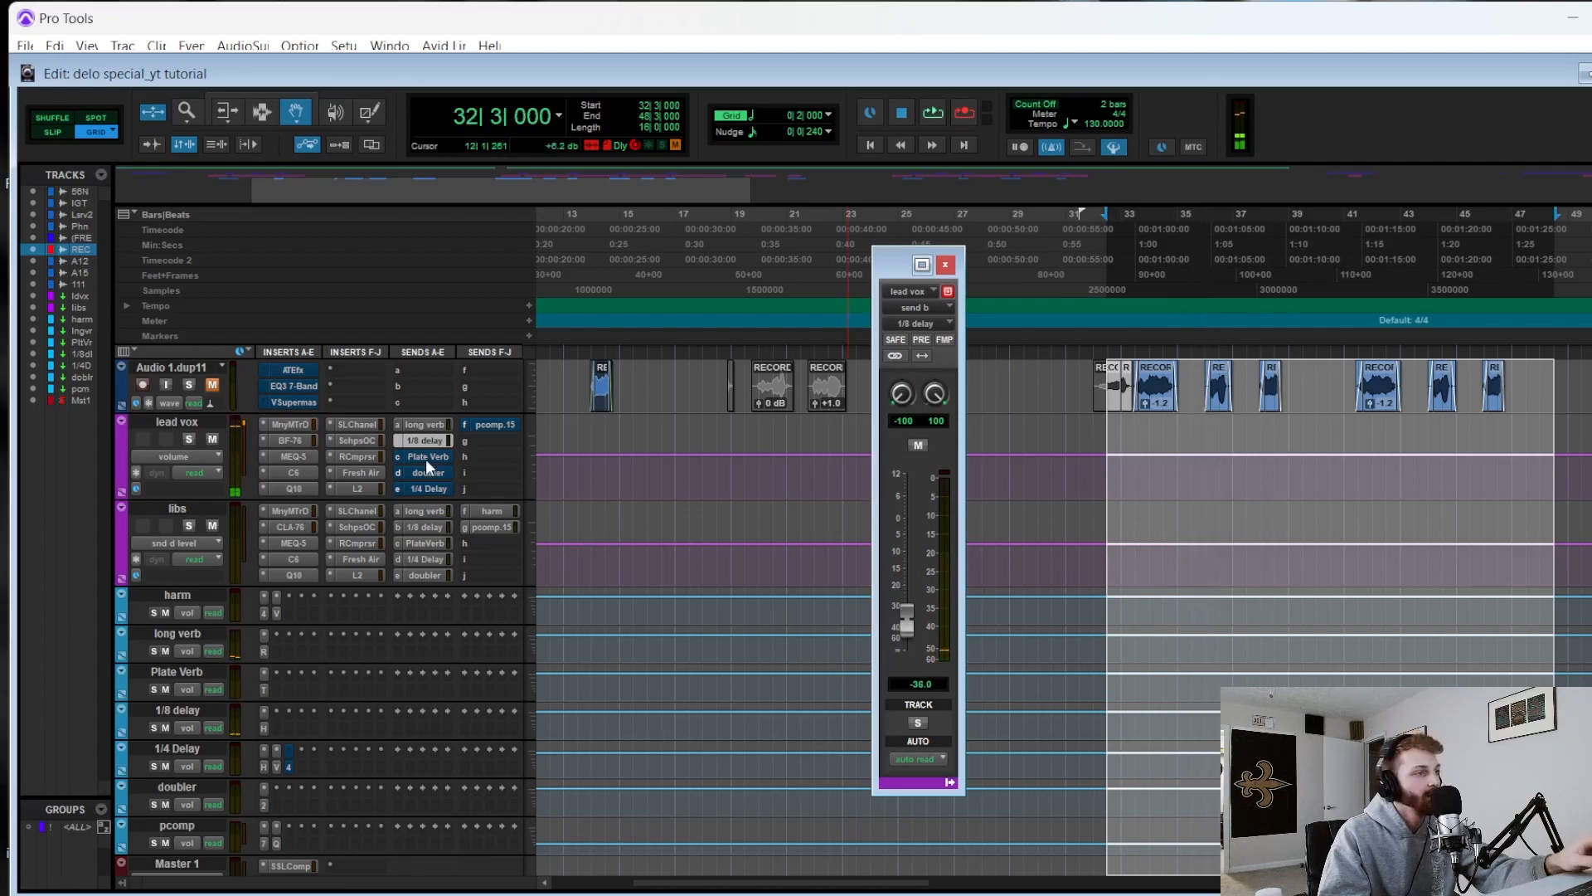
pyautogui.click(421, 456)
pyautogui.press('space')
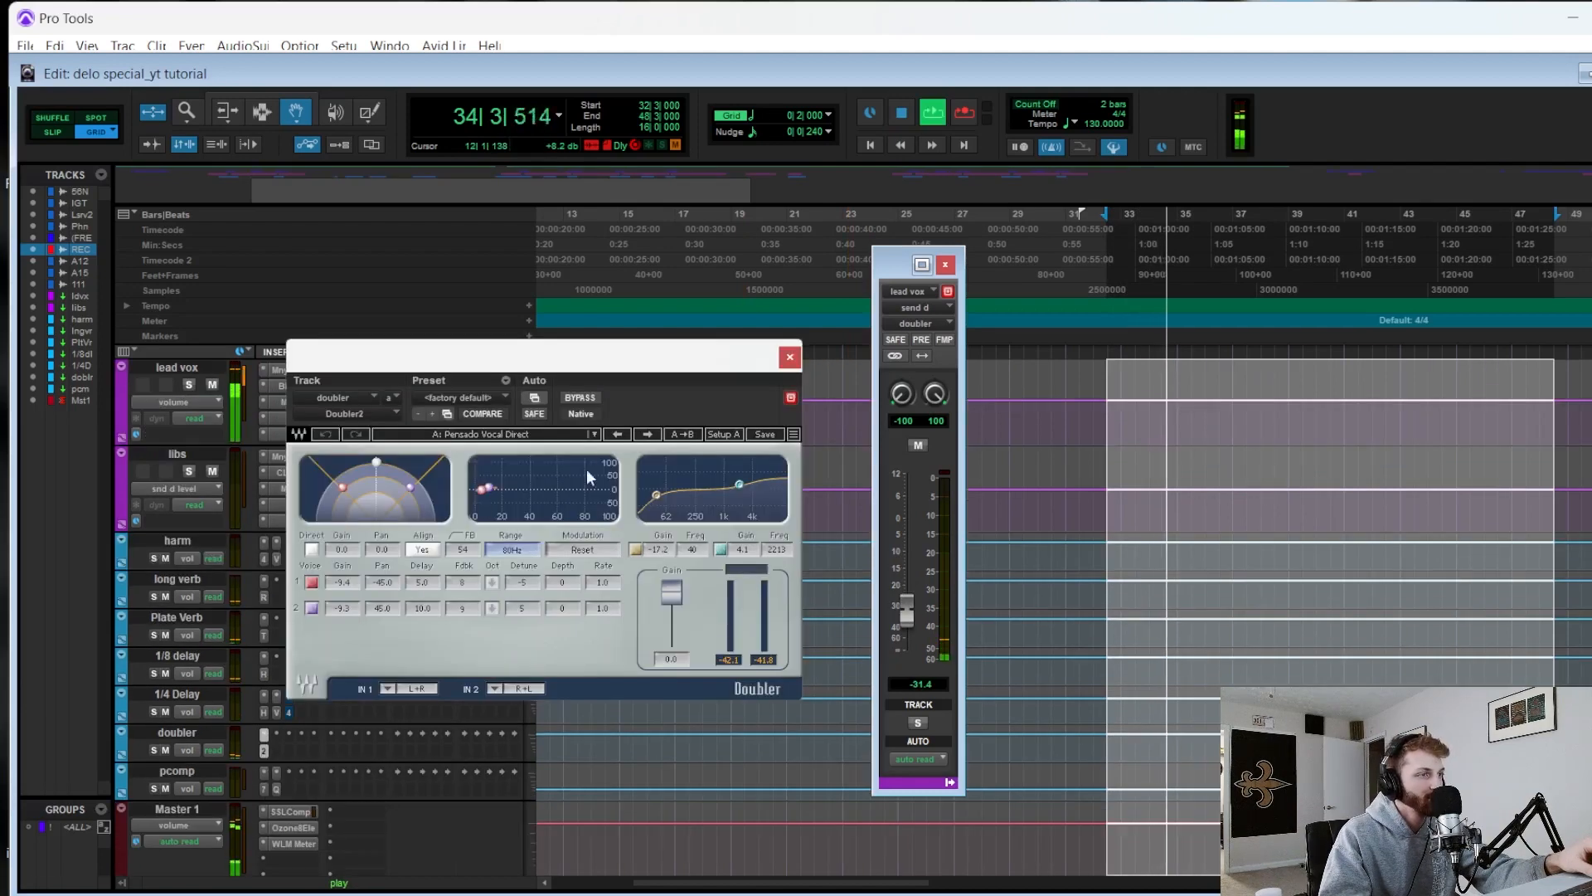
# - Show the Dave Pensado presets of the Doubler plug-in on the doubler track and finish auditioning the doubled lead vocal
pyautogui.click(590, 435)
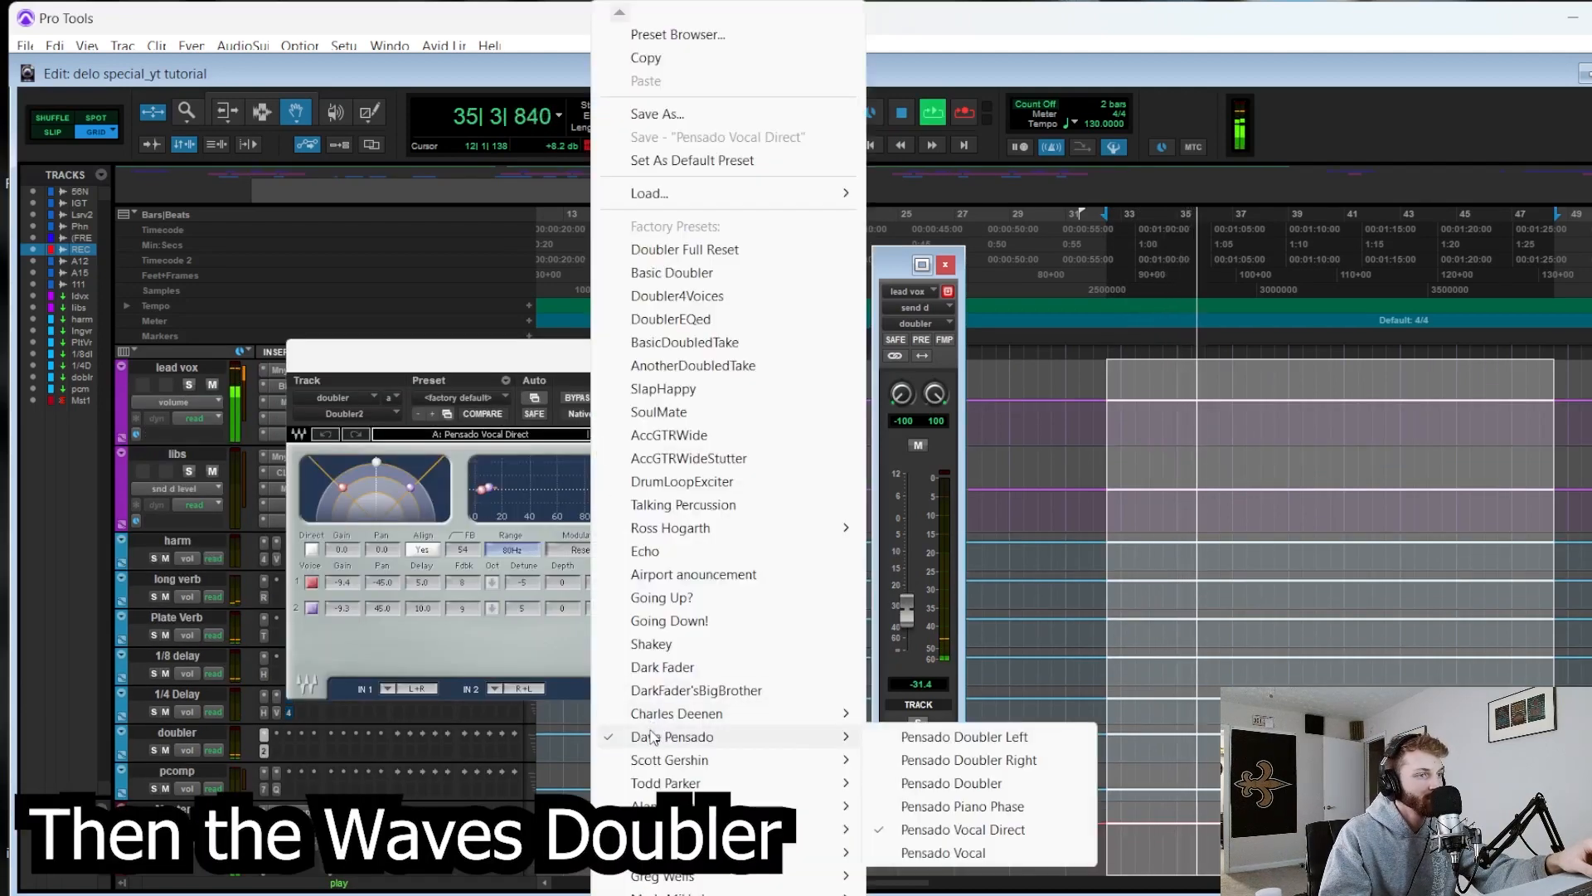
pyautogui.moveTo(422, 365); pyautogui.dragTo(506, 389)
pyautogui.press('space')
pyautogui.press('space')
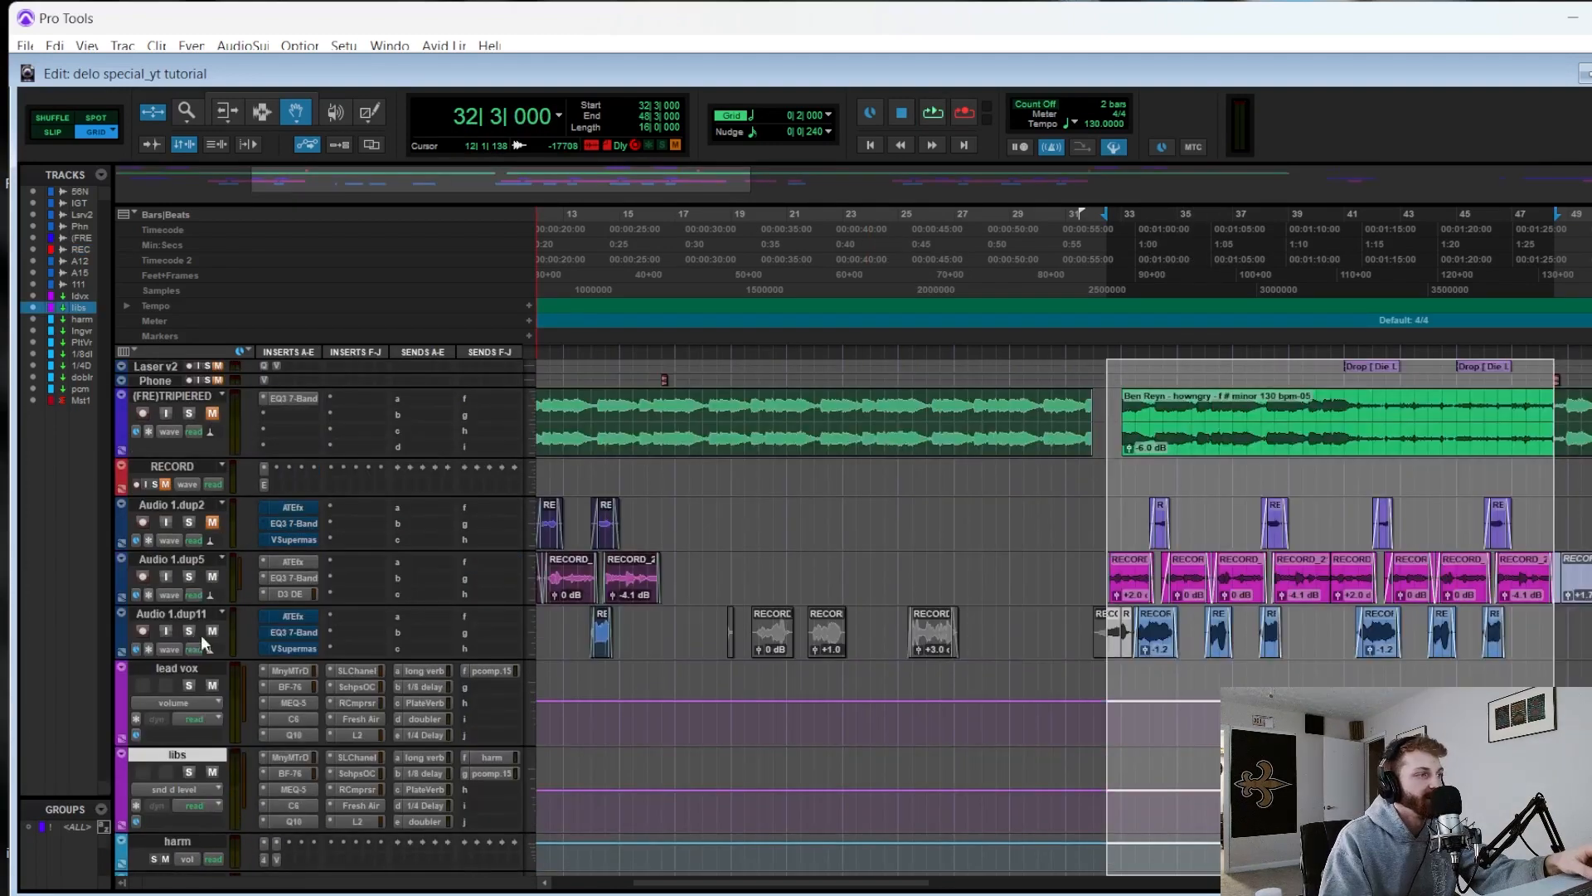
# - Activate the ATEfx, EQ3 7-Band and VSupermas inserts on Audio 1.dup11 and audition them during playback
pyautogui.moveTo(297, 619); pyautogui.dragTo(290, 647)
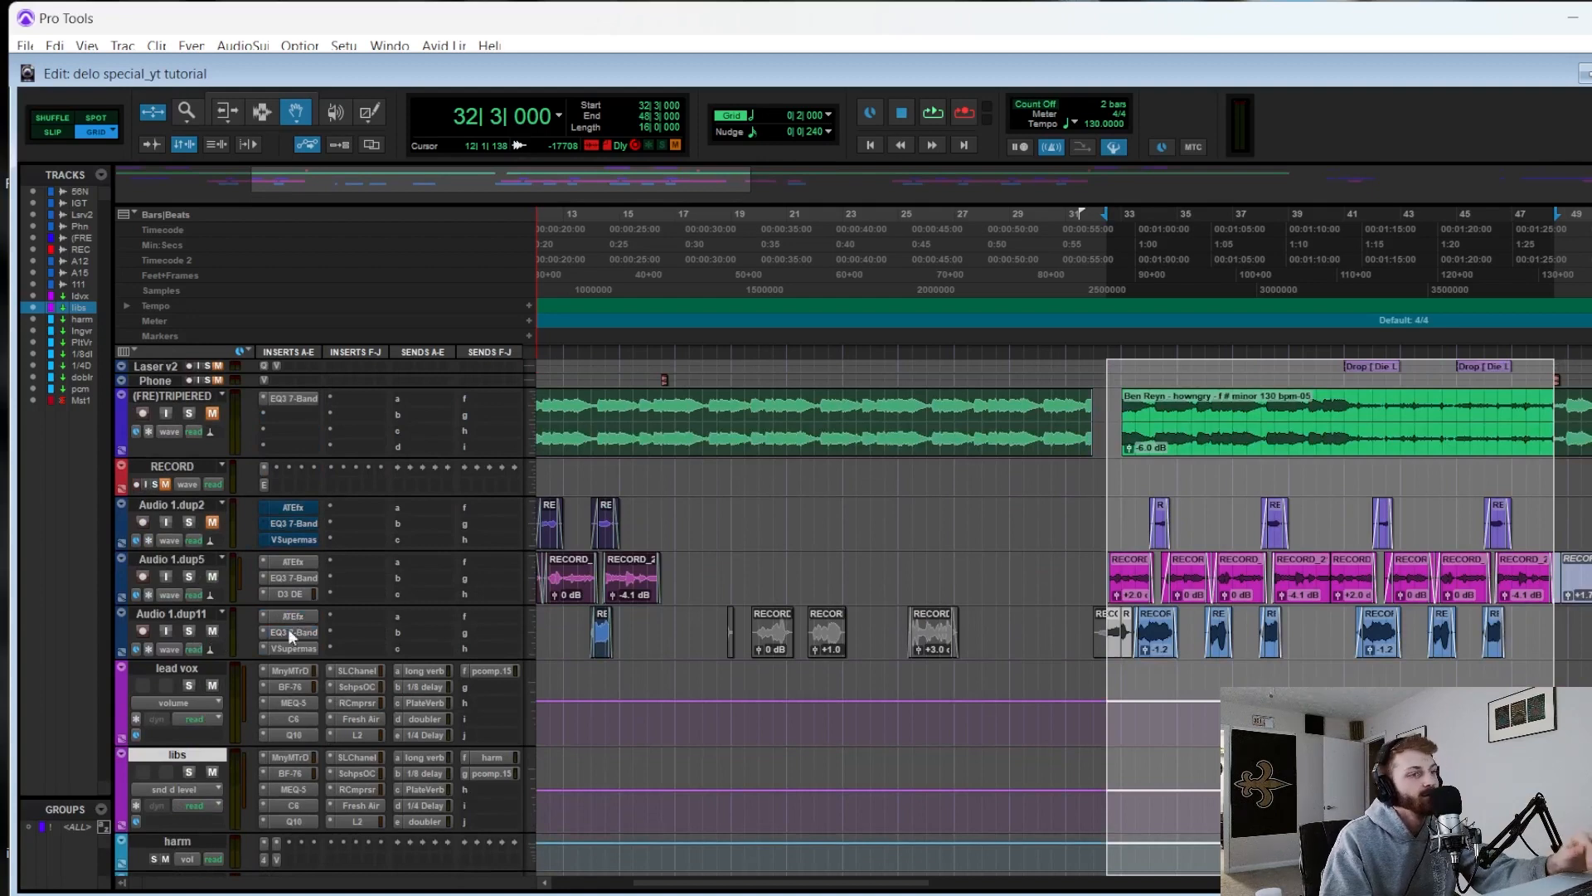
pyautogui.scroll(-1, 224, 574)
pyautogui.press('space')
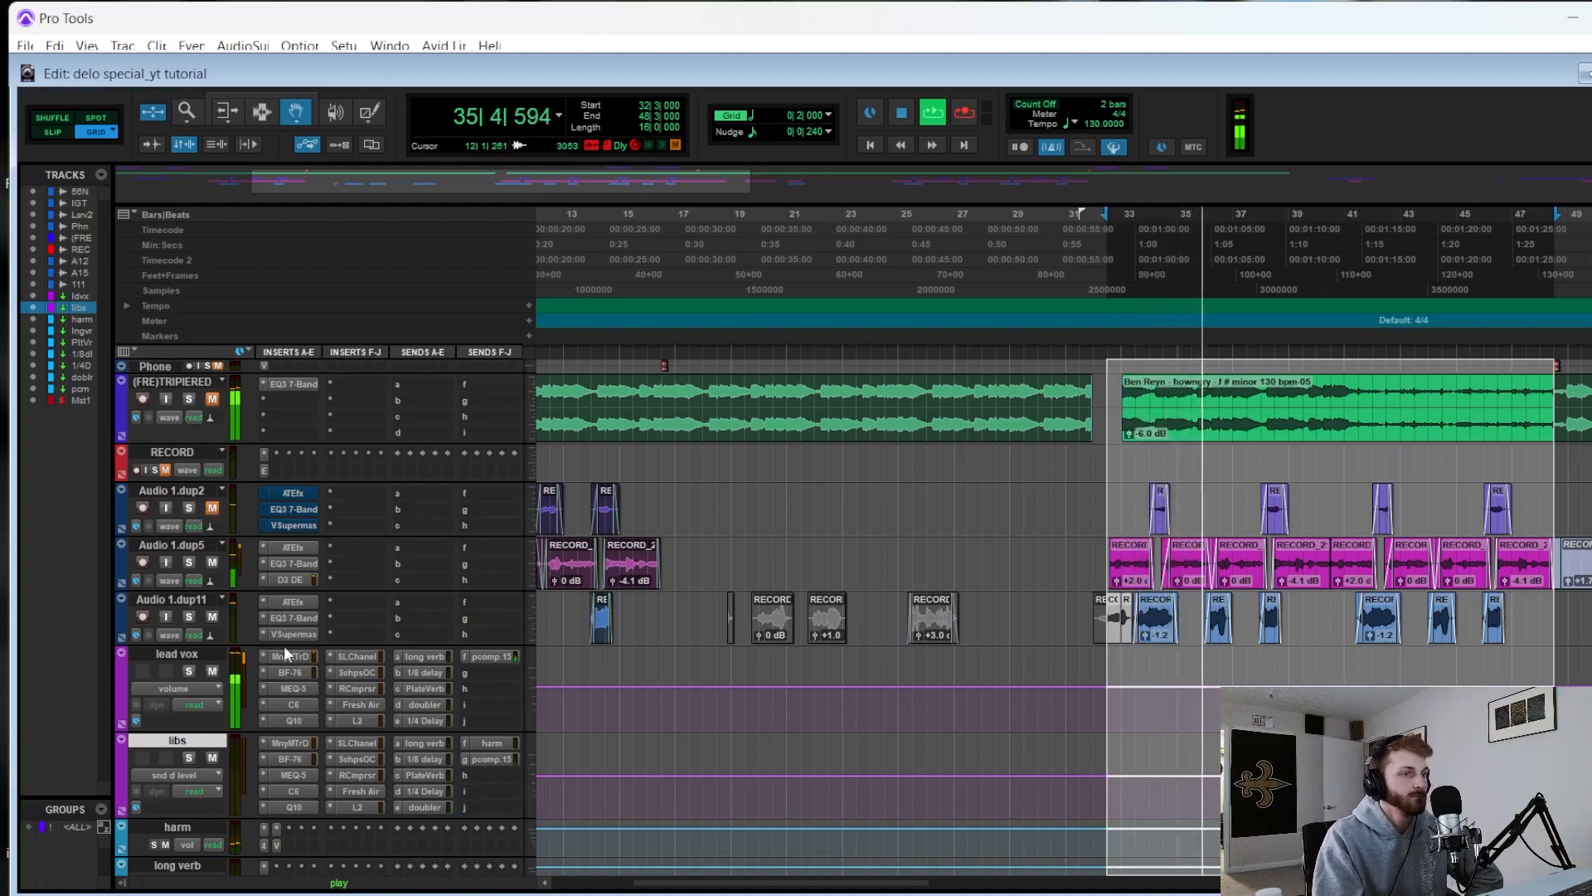
pyautogui.press('space')
# - Unmute Audio 1.dup2, activate its EQ3 7-Band insert, and browse the EQ preset categories down to Vocals during playback
pyautogui.click(212, 507)
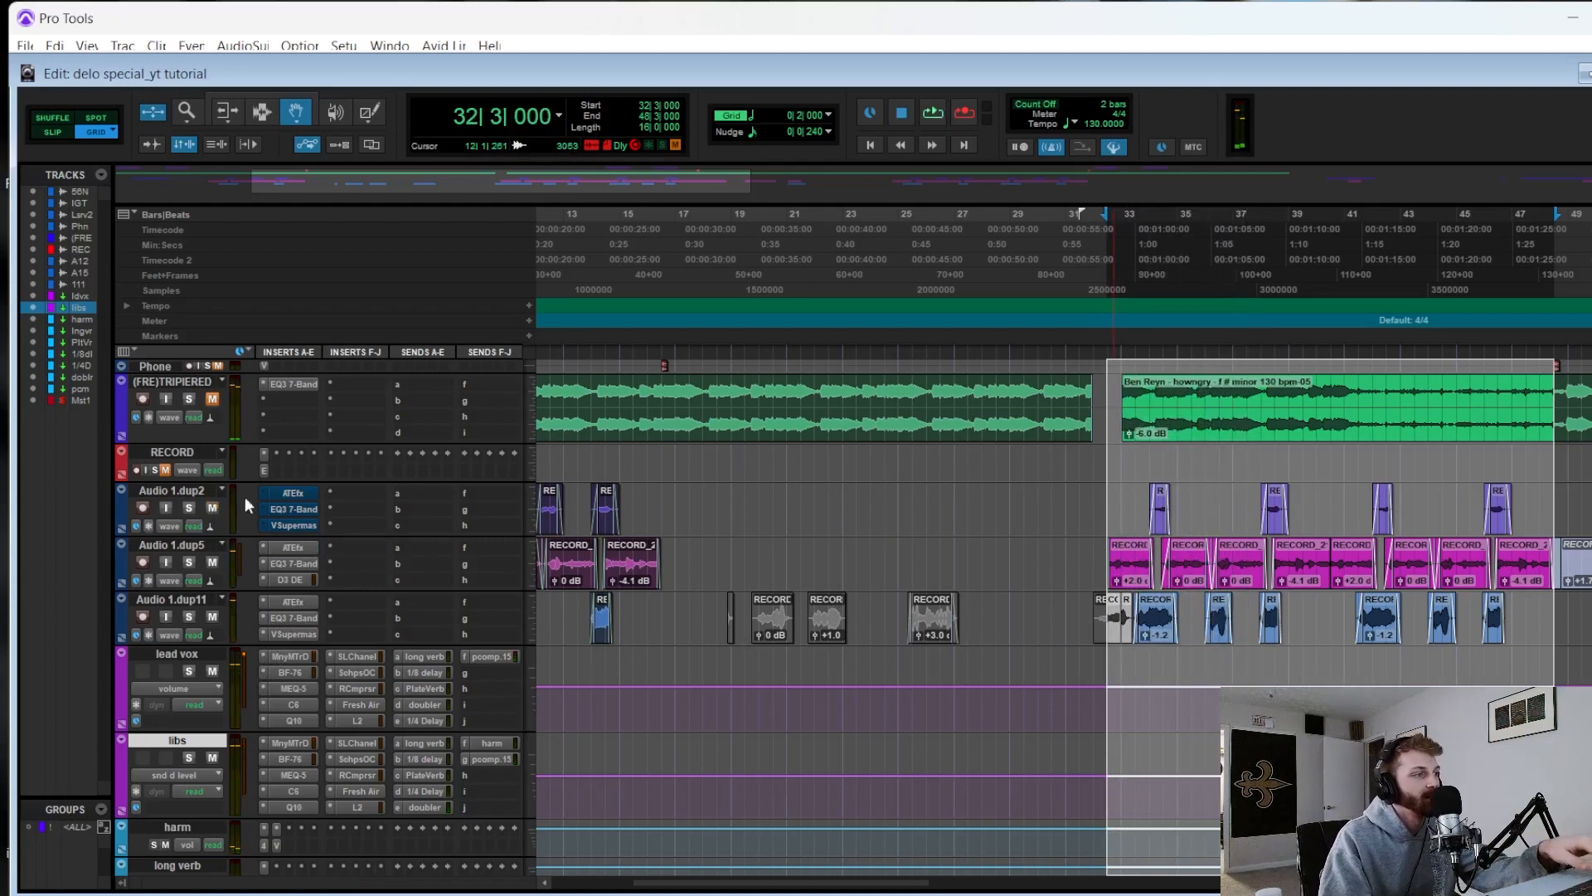
pyautogui.click(292, 508)
pyautogui.press('space')
pyautogui.moveTo(497, 267); pyautogui.dragTo(475, 282)
pyautogui.click(479, 324)
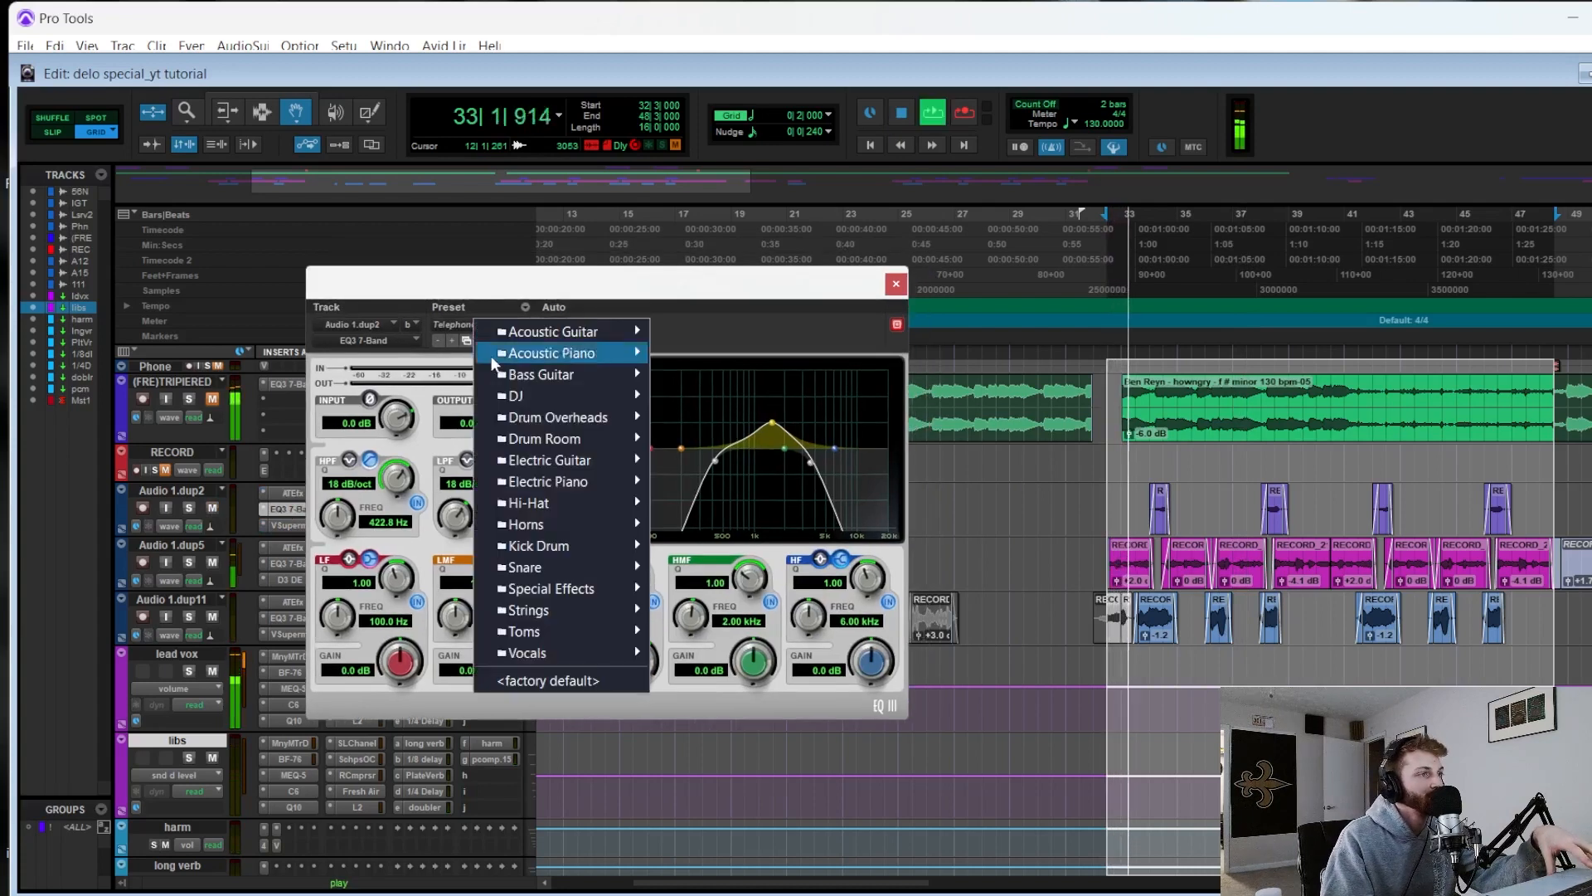
pyautogui.moveTo(523, 655)
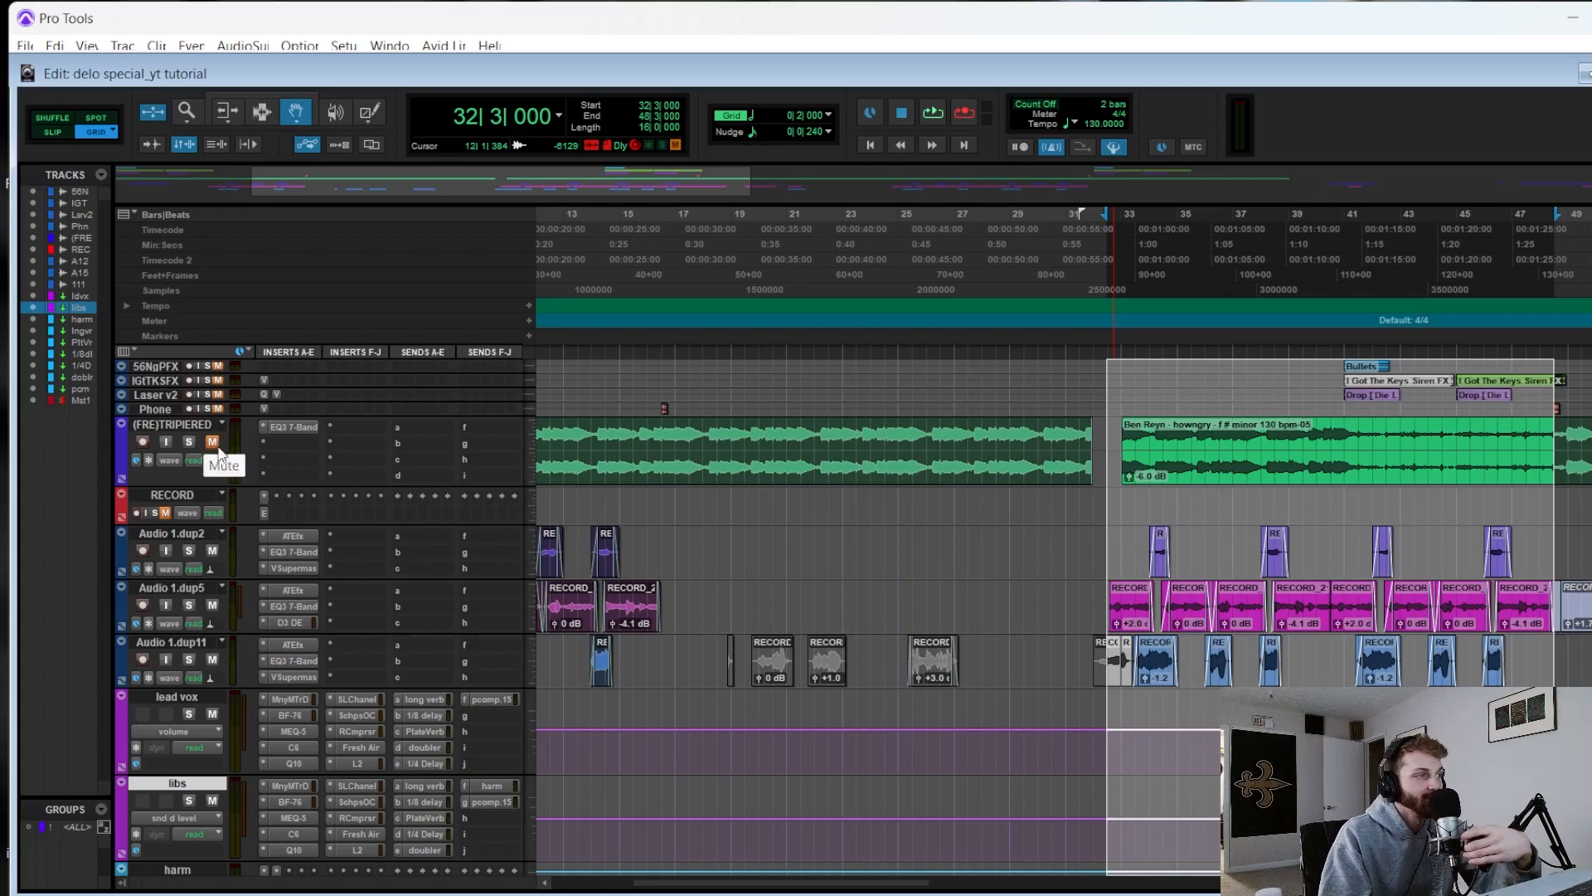
# - Unmute the instrumental track and play the full mix while checking its loudness in the WLM Meter on Master 1
pyautogui.click(213, 443)
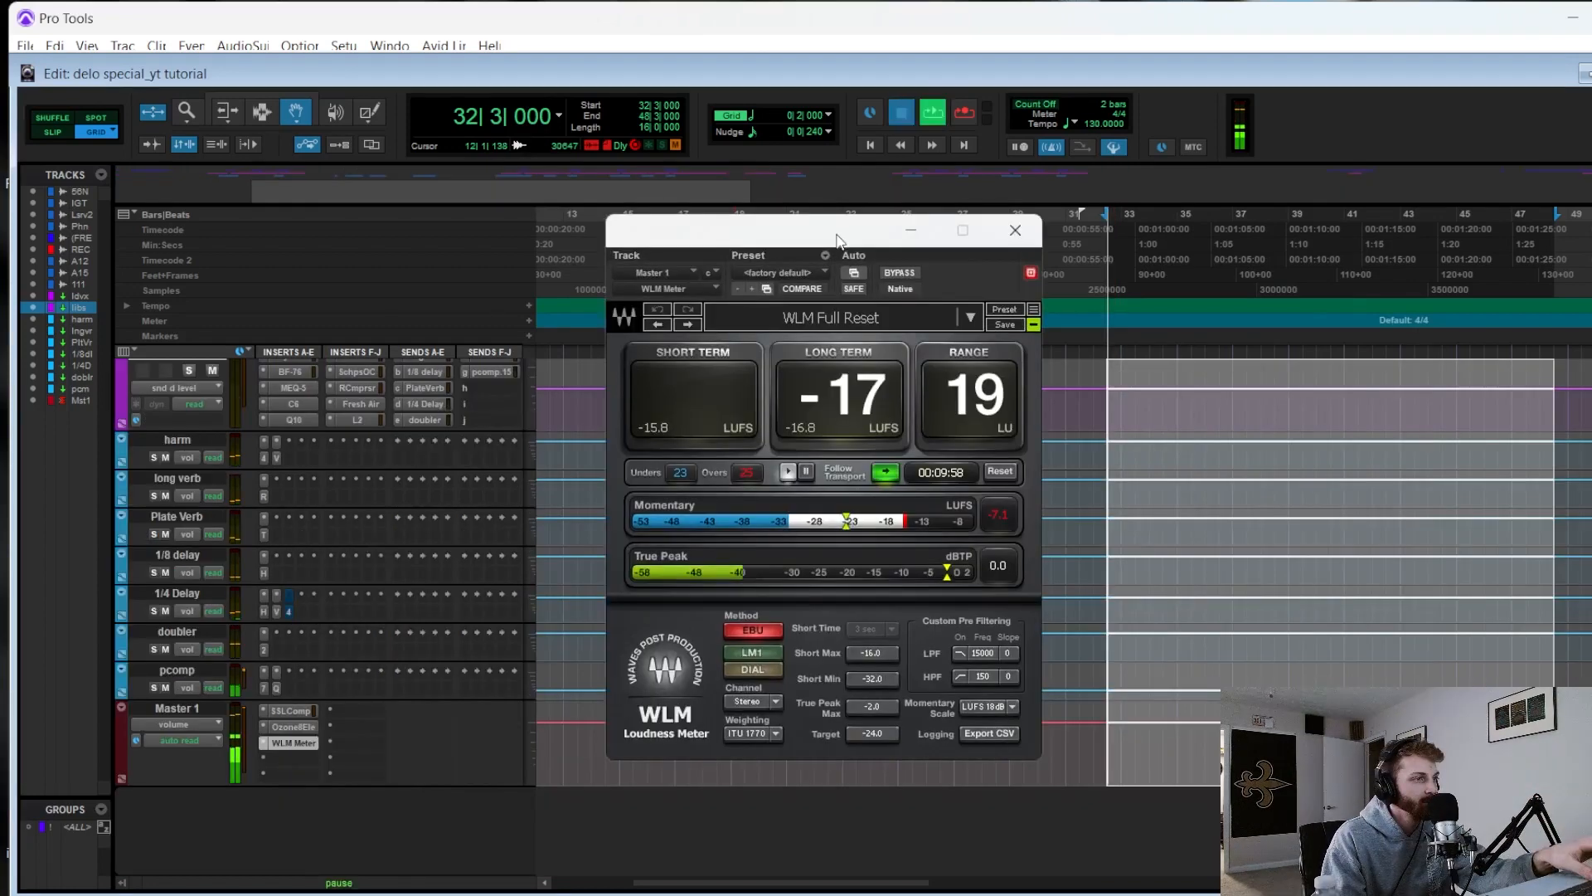
pyautogui.press('space')
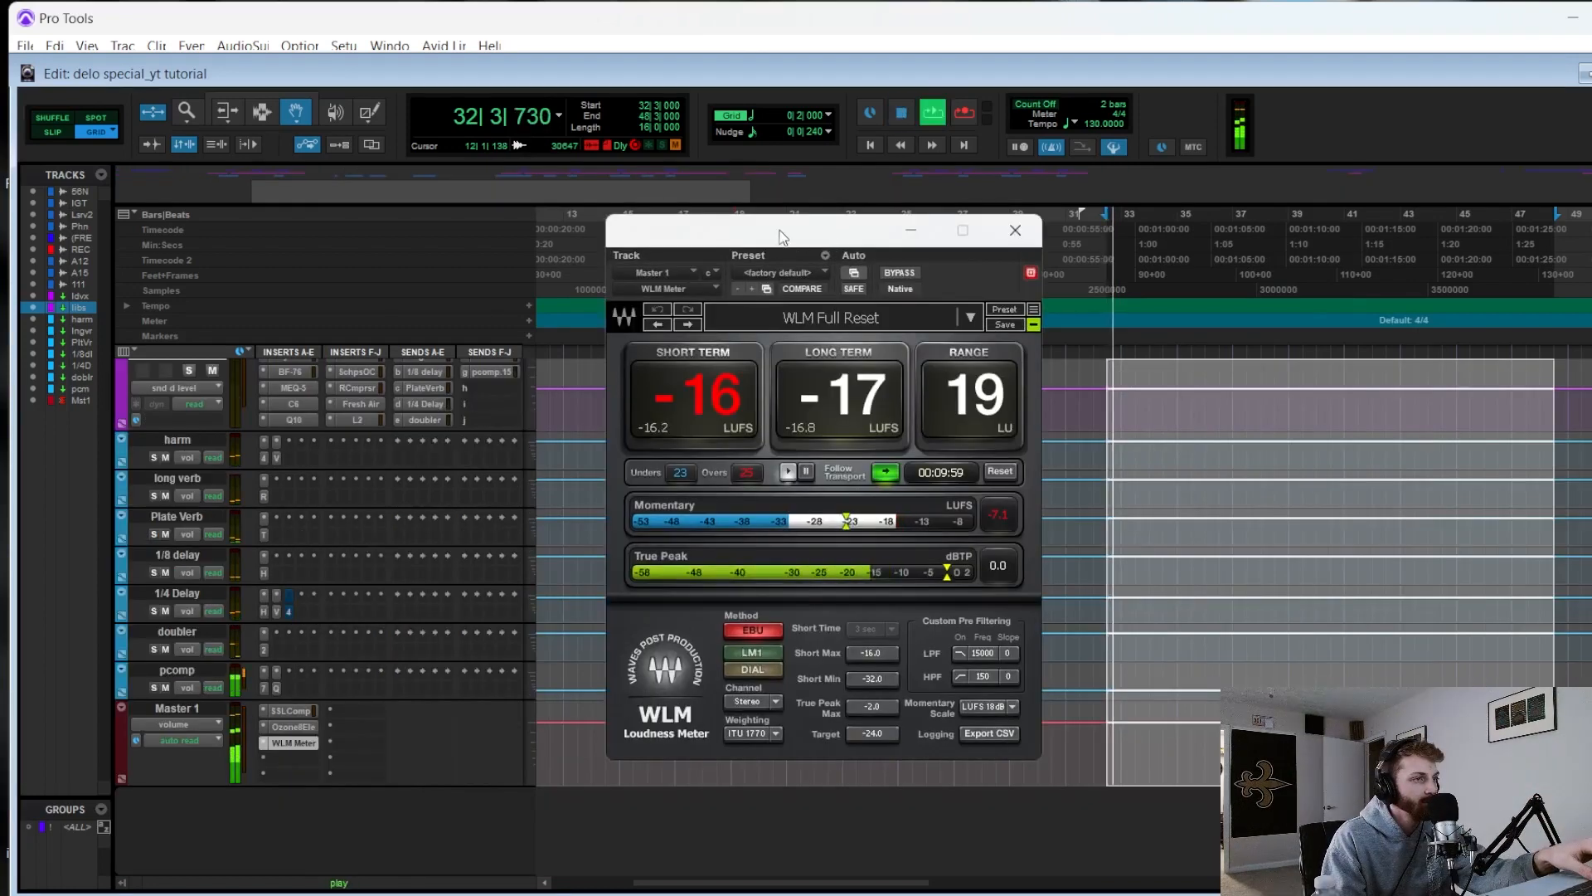
pyautogui.moveTo(788, 234); pyautogui.dragTo(823, 234)
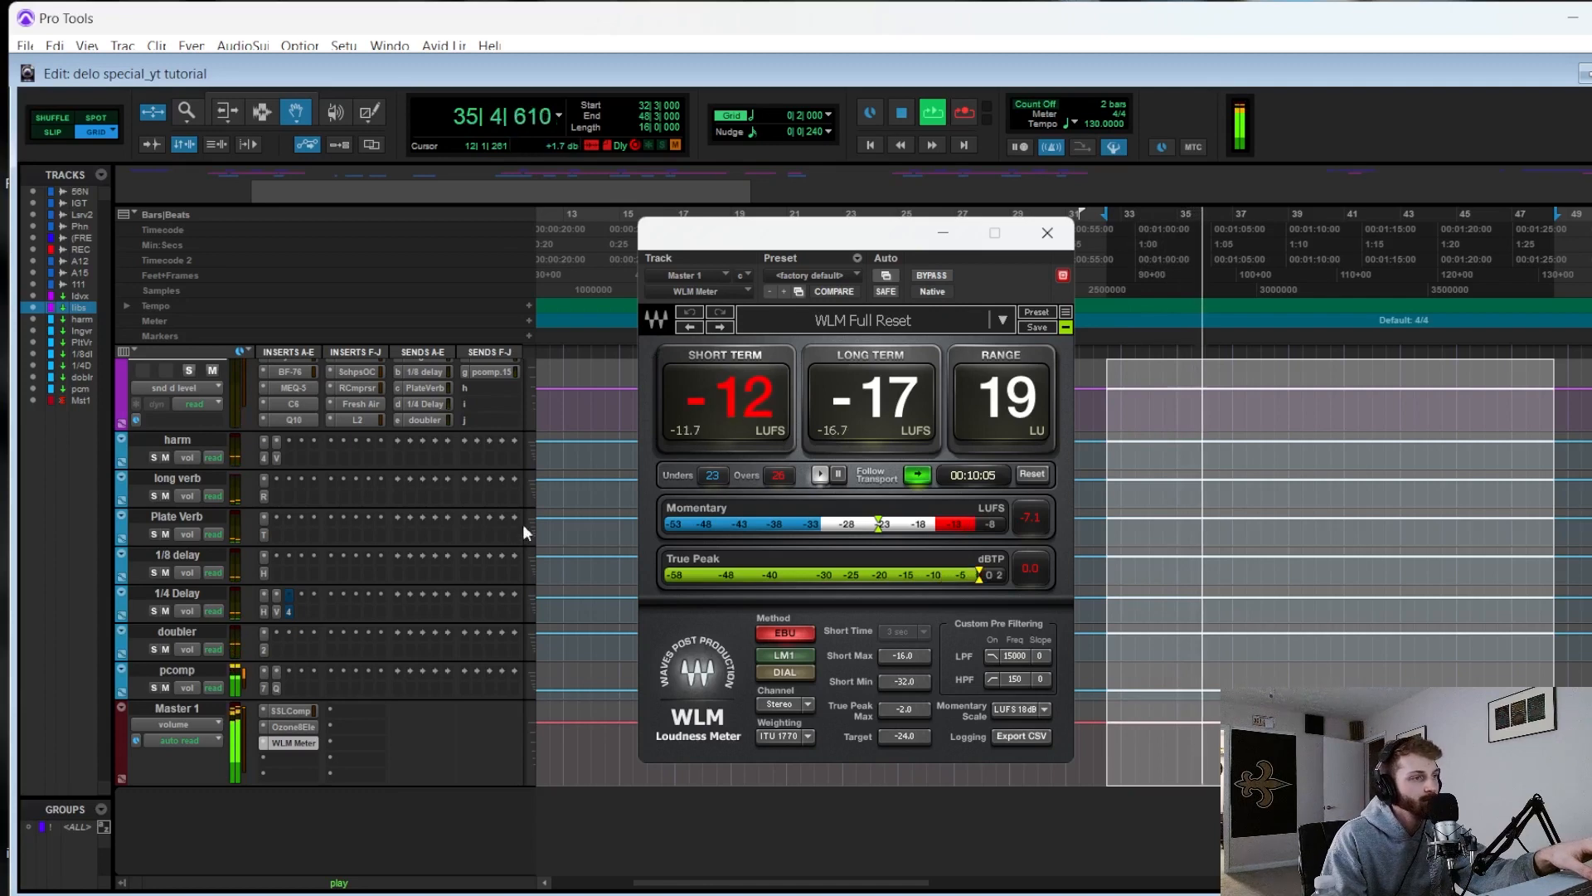
# - Set the Ozone Maximizer threshold on Master 1 to -10.5 dB and check the loudness in the WLM Meter
pyautogui.click(297, 725)
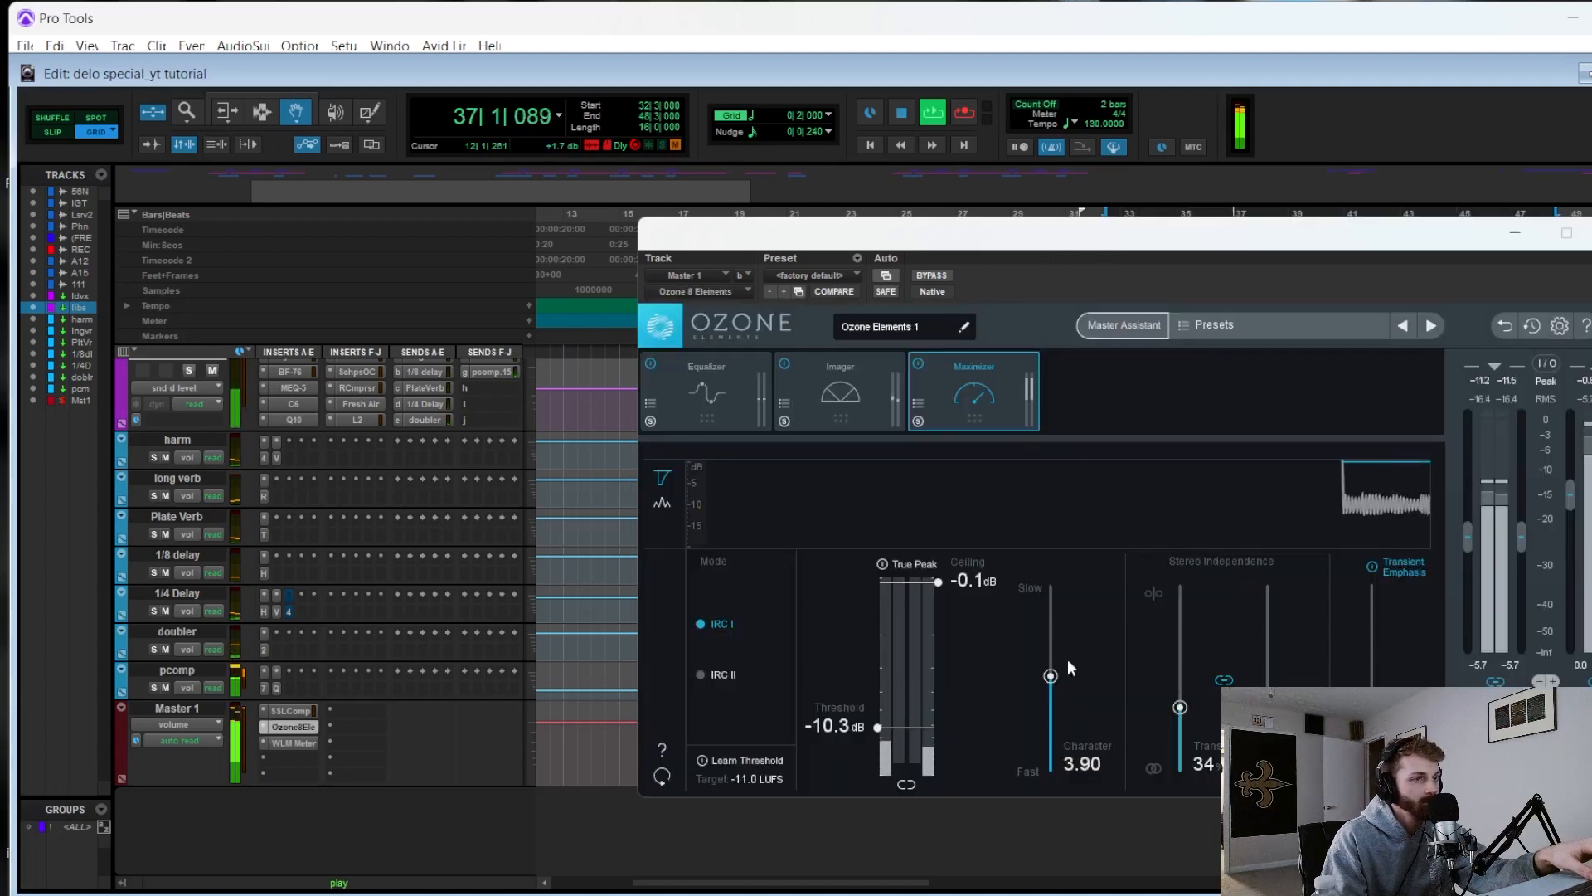
pyautogui.moveTo(877, 728); pyautogui.dragTo(898, 893)
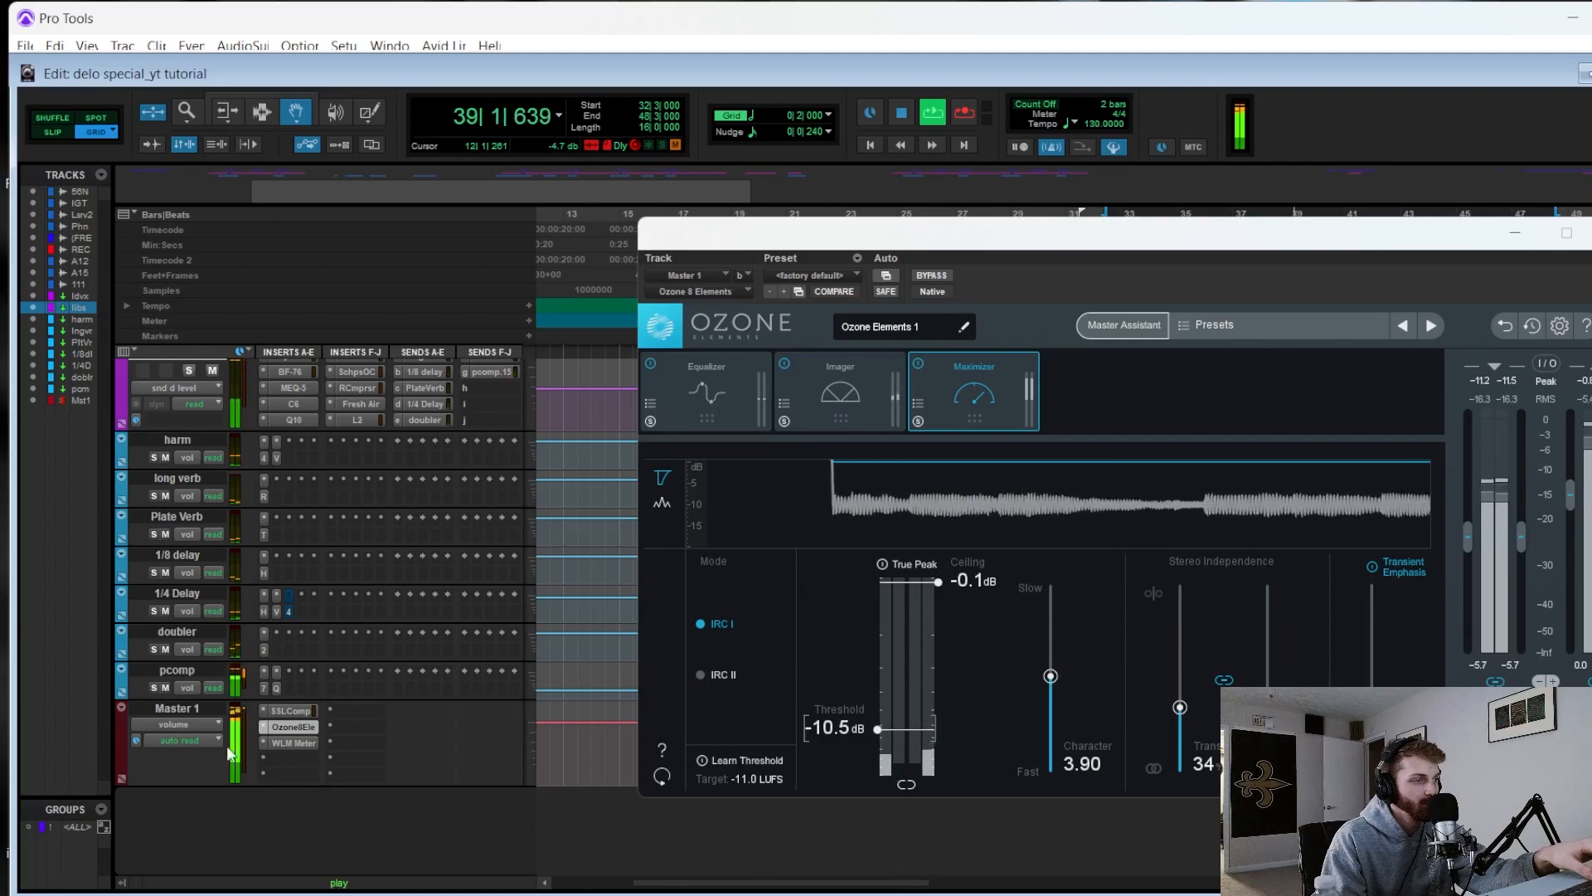
pyautogui.click(292, 743)
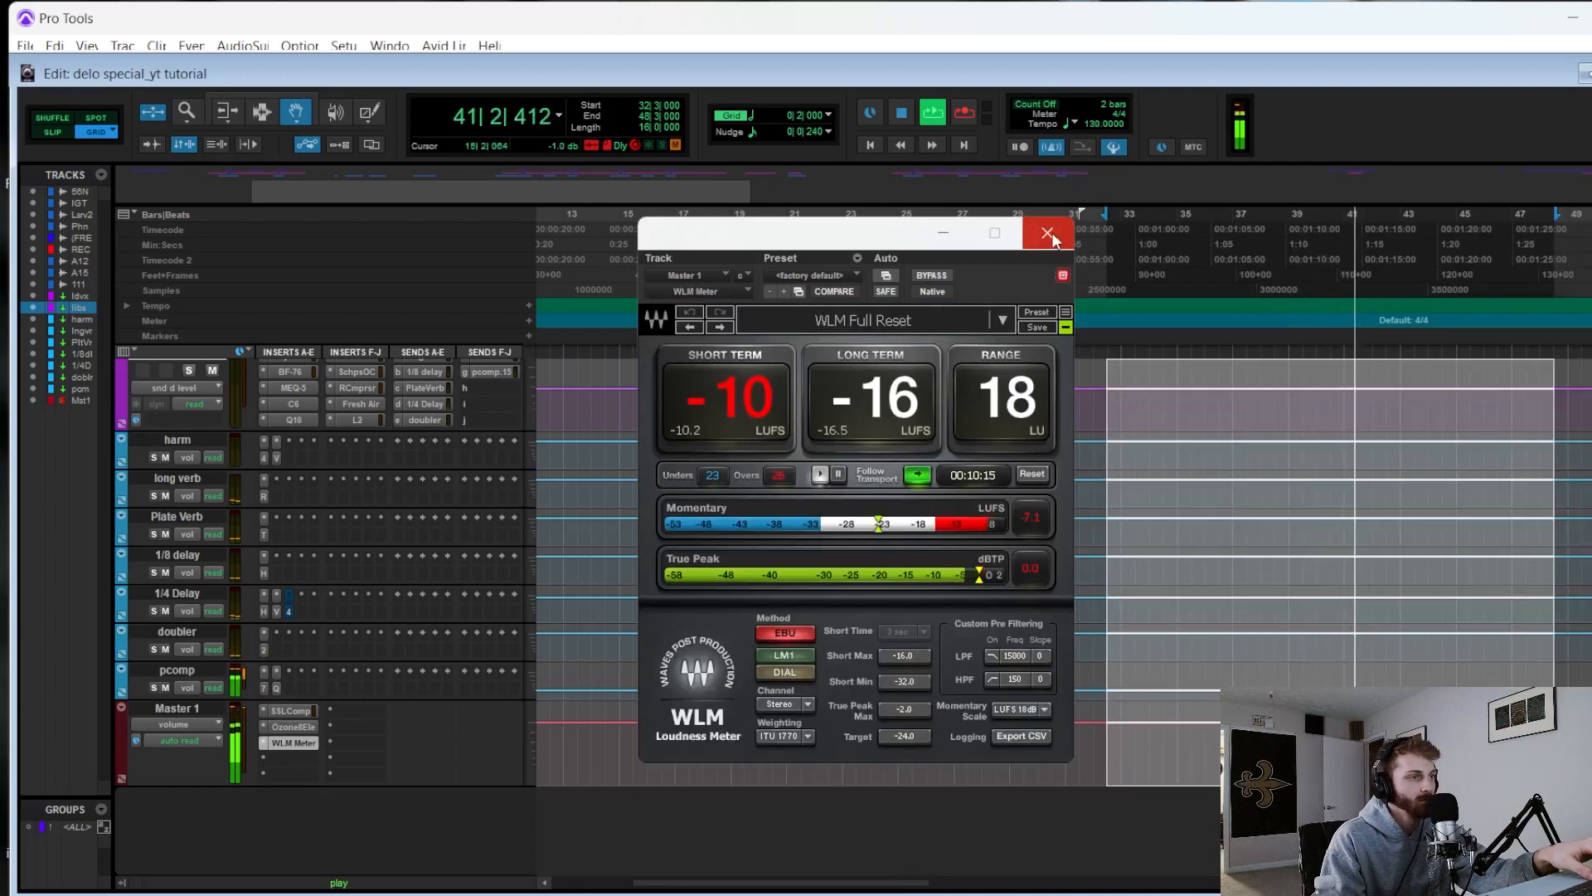
# - Set the Ozone Maximizer threshold on Master 1 to -10.4 dB, close the plug-in, and stop playback
pyautogui.click(292, 726)
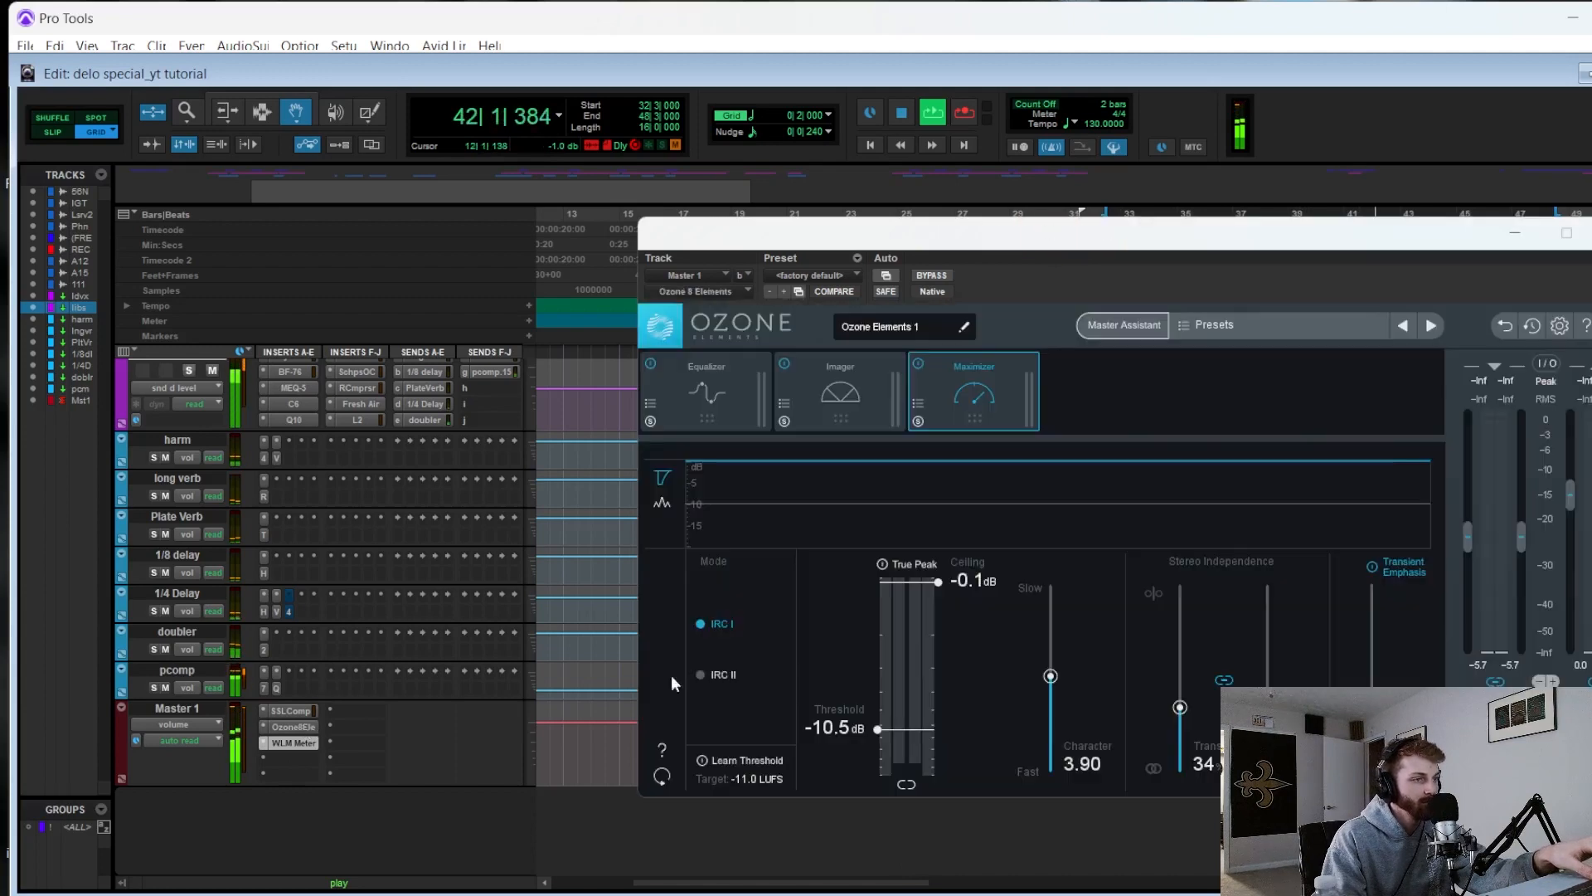
pyautogui.moveTo(878, 731); pyautogui.dragTo(879, 729)
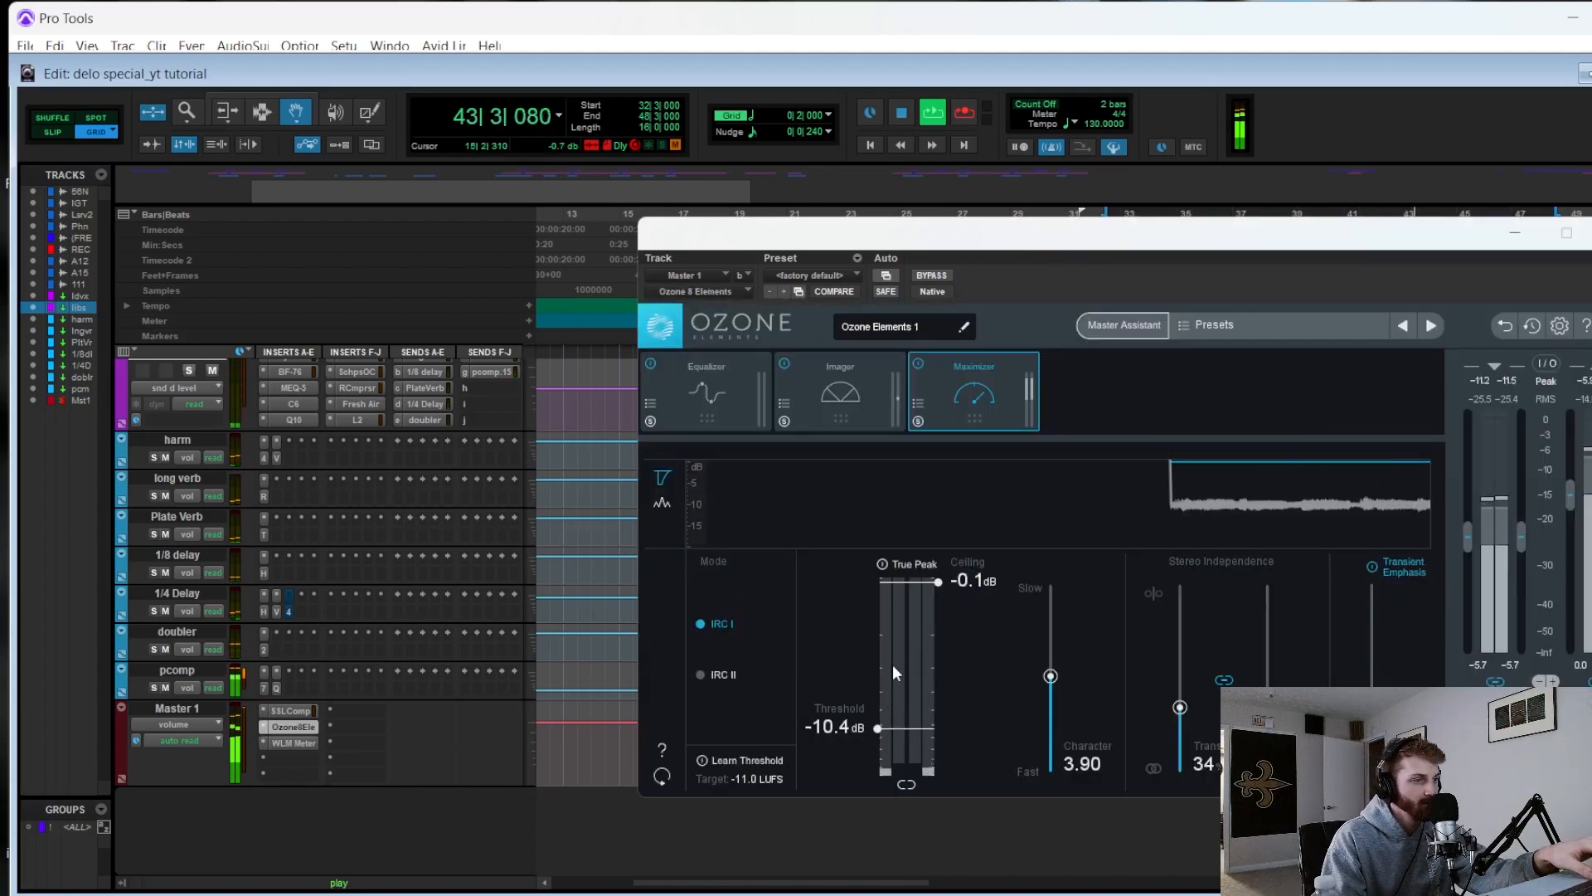
pyautogui.click(1591, 233)
pyautogui.scroll(4, 1098, 608)
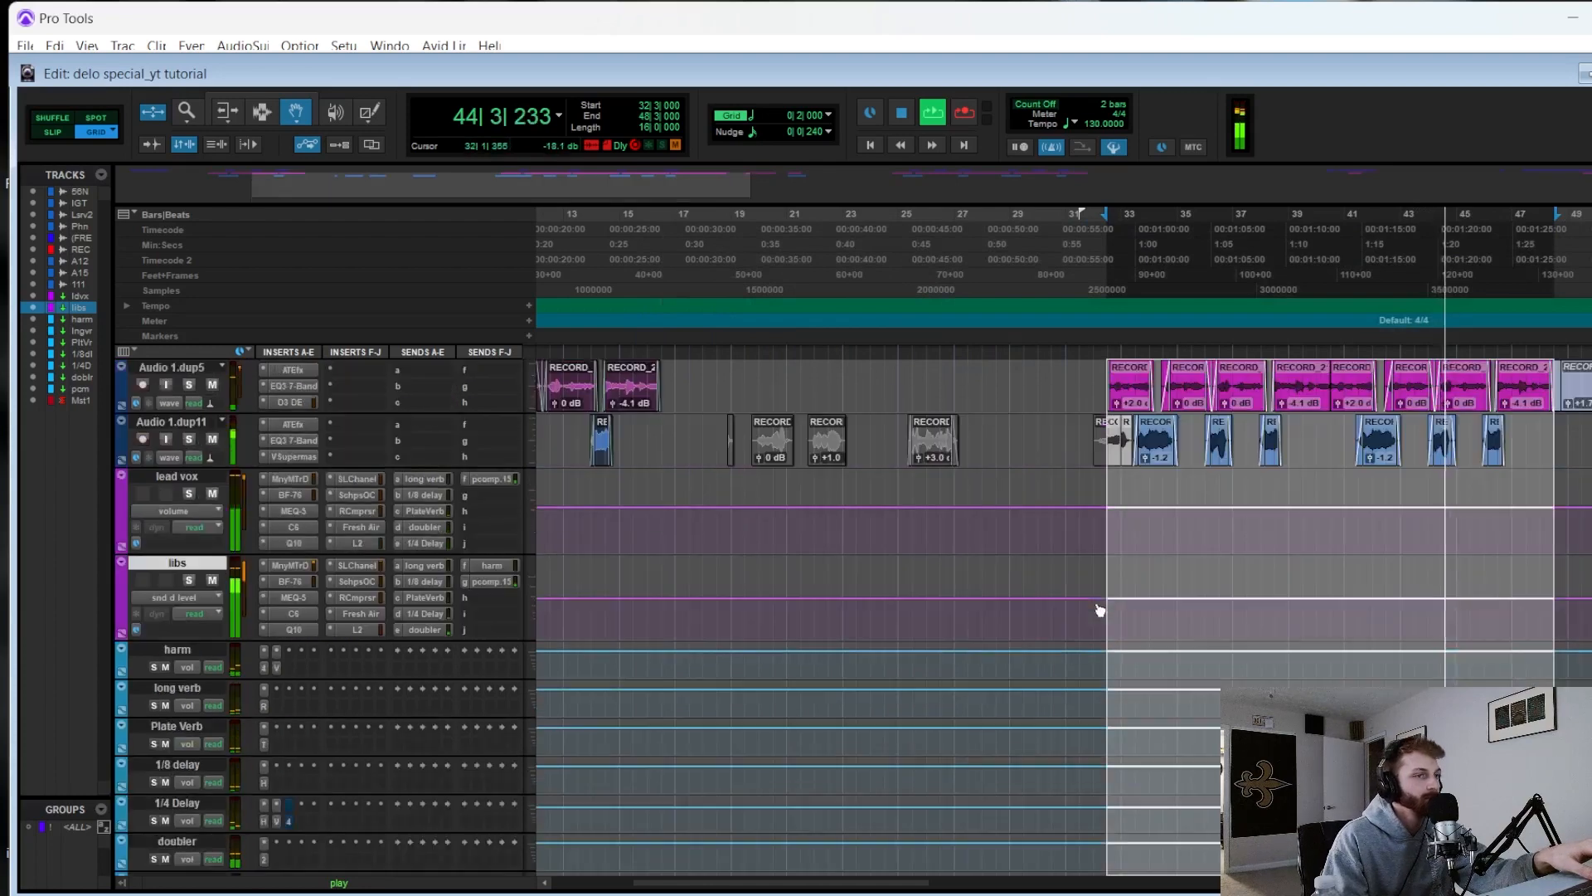
pyautogui.press('space')
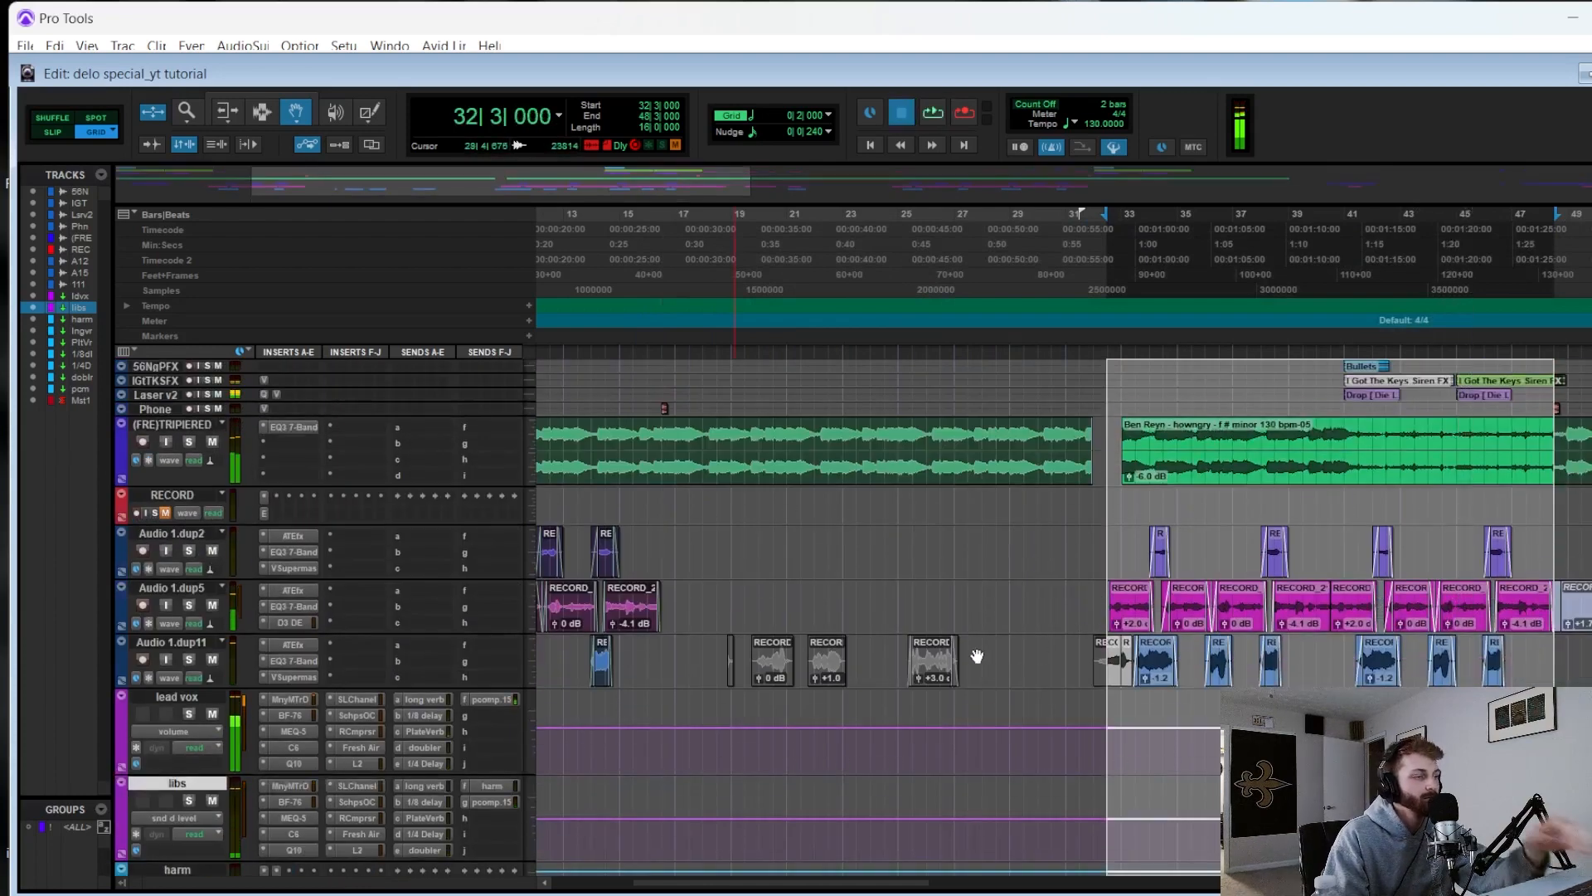